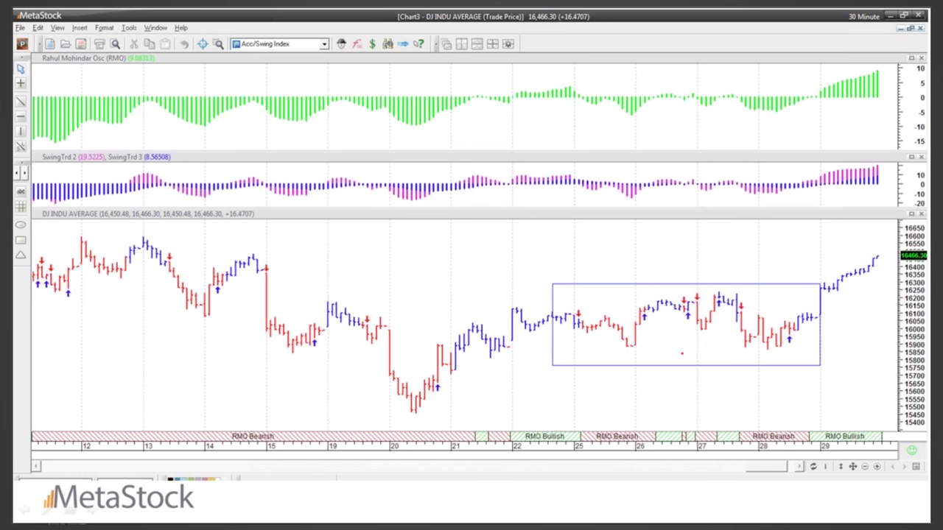
# Ink a check mark at the breakout near 29, an arrow at the preceding sell signal, and arrows at the matching RMO zero crossings.
pyautogui.moveTo(799, 304); pyautogui.dragTo(825, 277)
pyautogui.moveTo(822, 127)
pyautogui.mouseDown()
pyautogui.moveTo(822, 107)
pyautogui.moveTo(814, 118)
pyautogui.moveTo(823, 108)
pyautogui.moveTo(829, 118)
pyautogui.mouseUp()
pyautogui.moveTo(746, 290)
pyautogui.mouseDown()
pyautogui.moveTo(746, 305)
pyautogui.moveTo(753, 298)
pyautogui.mouseUp()
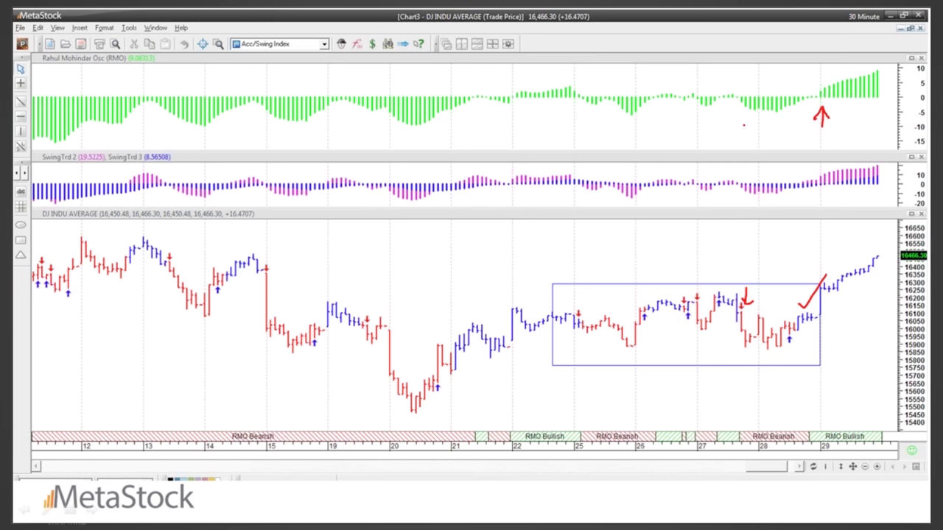
pyautogui.moveTo(757, 82)
pyautogui.mouseDown()
pyautogui.moveTo(759, 96)
pyautogui.moveTo(763, 87)
pyautogui.mouseUp()
# Ink check marks on the three earlier major sell arrows, circle the buy arrow just after 14, and mark the RMO histogram above it.
pyautogui.moveTo(367, 308)
pyautogui.mouseDown()
pyautogui.moveTo(371, 314)
pyautogui.moveTo(402, 289)
pyautogui.mouseUp()
pyautogui.moveTo(274, 268); pyautogui.dragTo(292, 244)
pyautogui.moveTo(168, 243)
pyautogui.mouseDown()
pyautogui.moveTo(171, 251)
pyautogui.moveTo(193, 234)
pyautogui.mouseUp()
pyautogui.moveTo(237, 260)
pyautogui.mouseDown()
pyautogui.moveTo(195, 280)
pyautogui.moveTo(214, 296)
pyautogui.moveTo(232, 290)
pyautogui.moveTo(240, 263)
pyautogui.mouseUp()
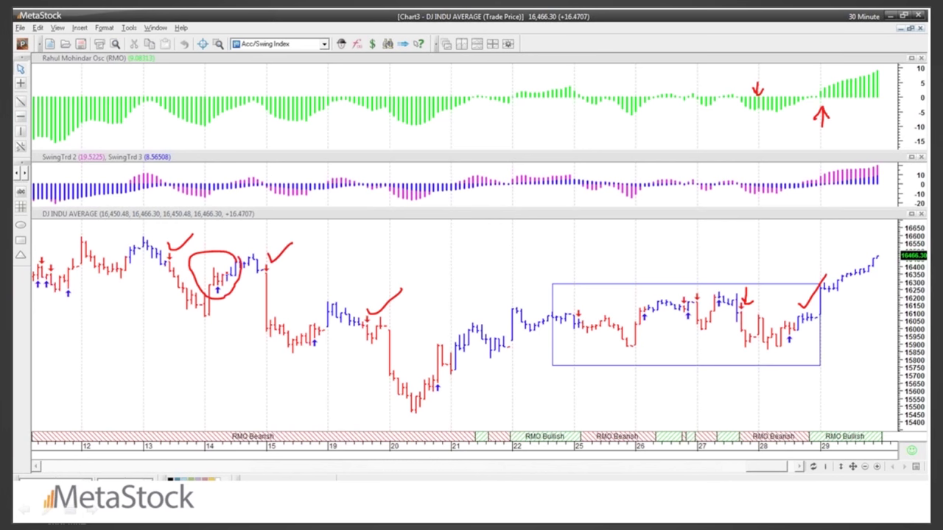
pyautogui.moveTo(230, 77)
pyautogui.mouseDown()
pyautogui.moveTo(233, 103)
pyautogui.moveTo(240, 94)
pyautogui.mouseUp()
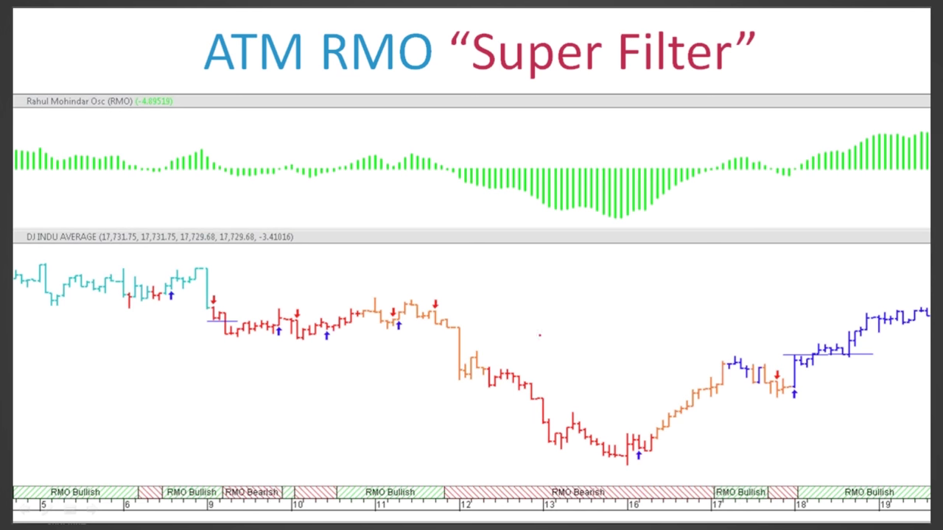
# Ink arrows at the price drops near 9 and 12 on the Super Filter slide, and circle the buy arrow near 16 with a rising arrow.
pyautogui.moveTo(486, 307)
pyautogui.mouseDown()
pyautogui.moveTo(469, 327)
pyautogui.moveTo(469, 315)
pyautogui.moveTo(485, 327)
pyautogui.moveTo(499, 366)
pyautogui.moveTo(494, 358)
pyautogui.moveTo(512, 365)
pyautogui.mouseUp()
pyautogui.moveTo(249, 270)
pyautogui.mouseDown()
pyautogui.moveTo(218, 284)
pyautogui.moveTo(224, 273)
pyautogui.moveTo(229, 290)
pyautogui.mouseUp()
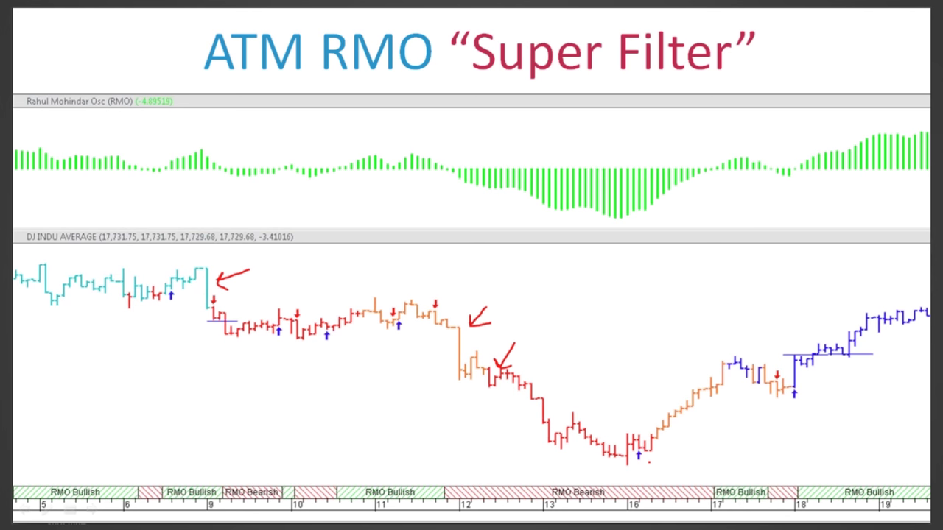
pyautogui.moveTo(648, 461)
pyautogui.mouseDown()
pyautogui.moveTo(670, 441)
pyautogui.moveTo(674, 457)
pyautogui.mouseUp()
pyautogui.moveTo(672, 418)
pyautogui.mouseDown()
pyautogui.moveTo(608, 440)
pyautogui.moveTo(607, 464)
pyautogui.moveTo(682, 480)
pyautogui.moveTo(694, 440)
pyautogui.moveTo(660, 416)
pyautogui.mouseUp()
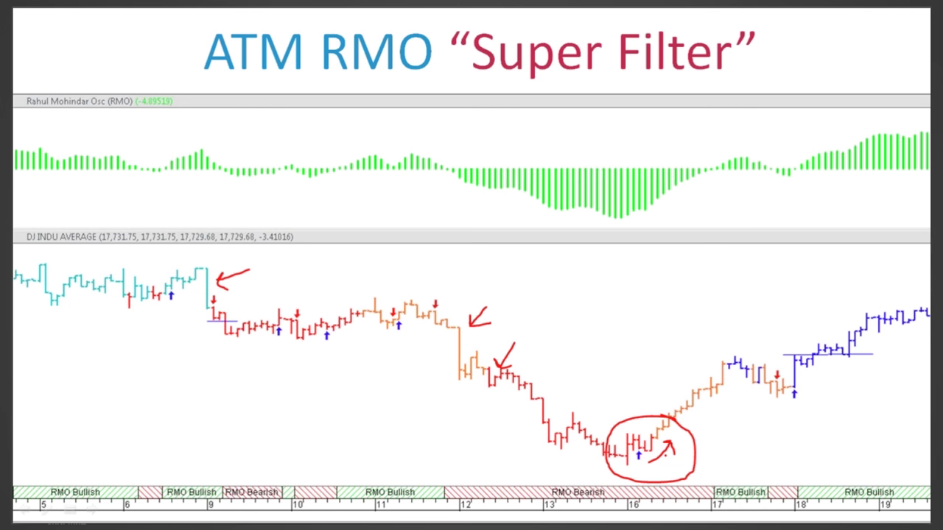
# Erase all ink on the ATM RMO "Super Filter" slide.
pyautogui.rightClick(233, 426)
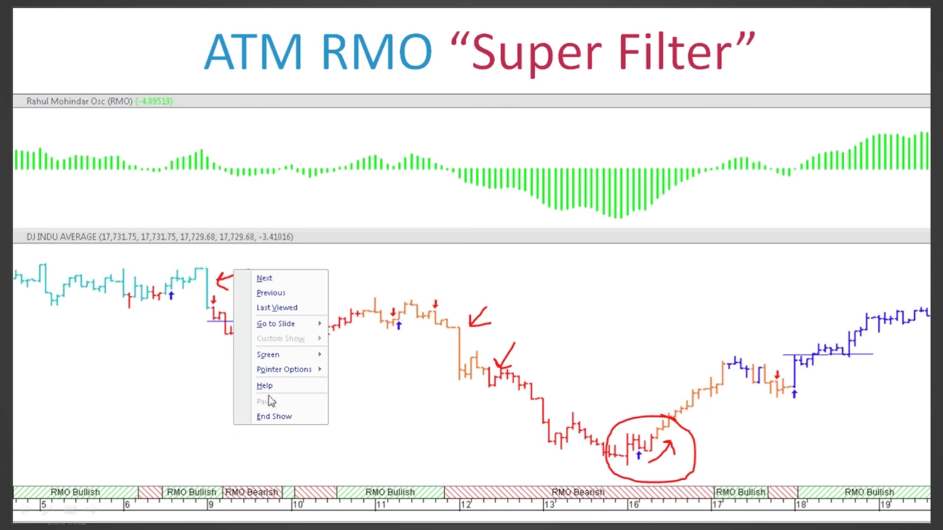
pyautogui.moveTo(284, 369)
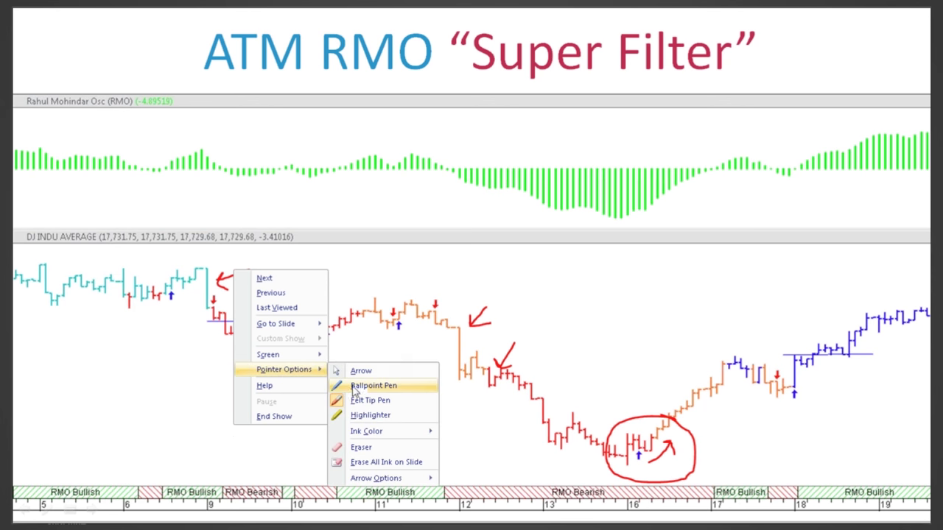
pyautogui.click(376, 462)
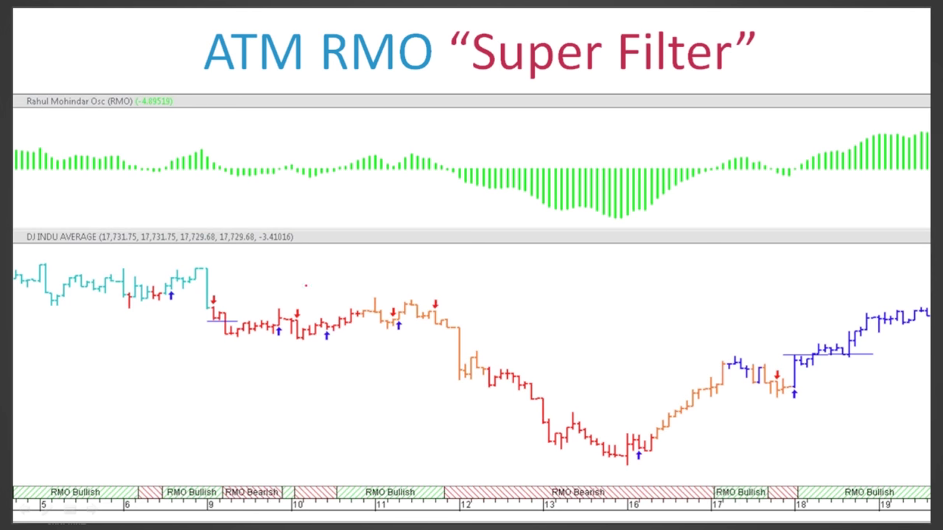
# Ink a box around the sideways price bars between 9 and 12, and box the matching RMO section, tracing its wave.
pyautogui.moveTo(234, 283); pyautogui.dragTo(239, 346)
pyautogui.moveTo(252, 351)
pyautogui.mouseDown()
pyautogui.moveTo(417, 345)
pyautogui.moveTo(476, 291)
pyautogui.moveTo(233, 300)
pyautogui.mouseUp()
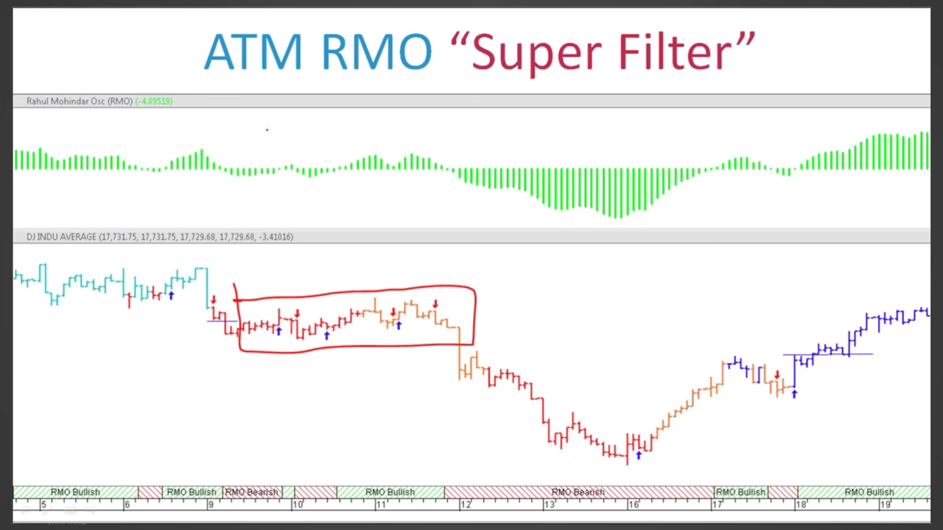
pyautogui.moveTo(258, 141)
pyautogui.mouseDown()
pyautogui.moveTo(260, 185)
pyautogui.moveTo(386, 185)
pyautogui.moveTo(473, 166)
pyautogui.moveTo(474, 144)
pyautogui.moveTo(254, 151)
pyautogui.moveTo(293, 160)
pyautogui.moveTo(311, 179)
pyautogui.moveTo(362, 154)
pyautogui.mouseUp()
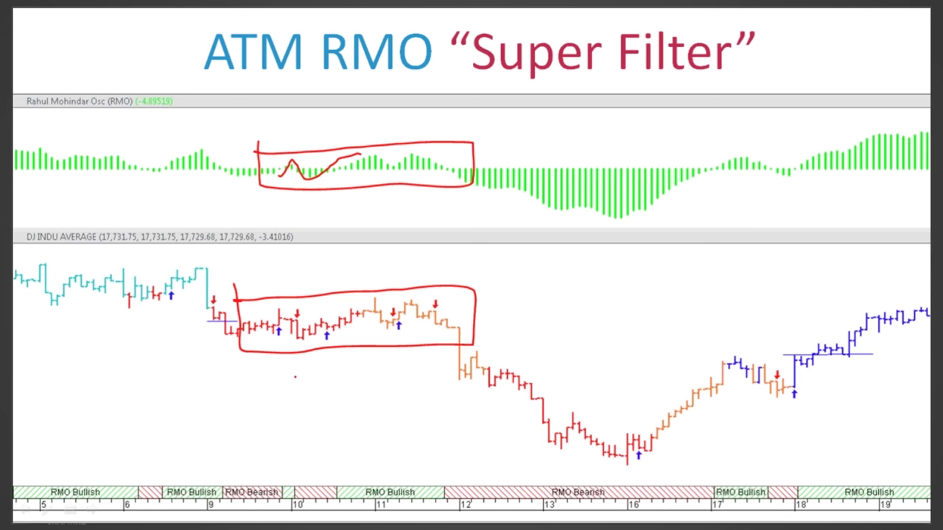
# Erase all the ink boxes and lines from the Super Filter slide.
pyautogui.rightClick(265, 382)
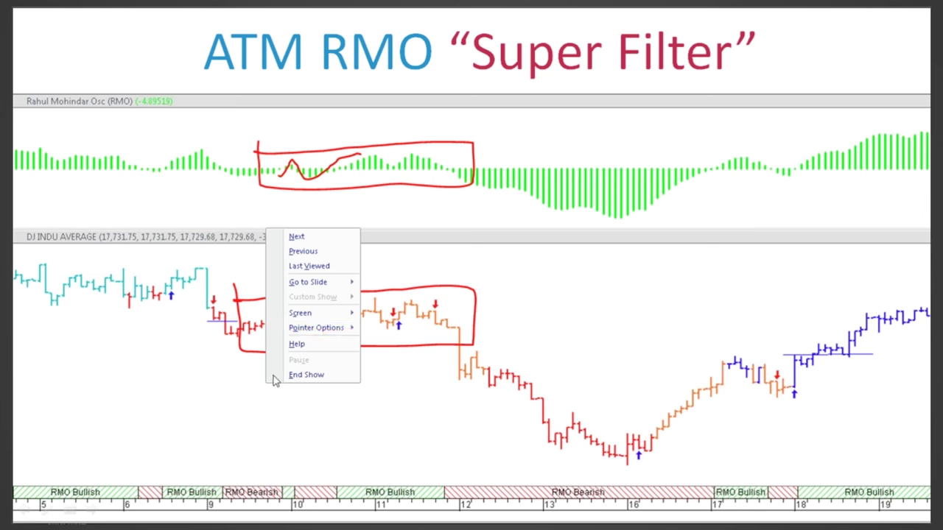
pyautogui.moveTo(317, 328)
pyautogui.click(398, 420)
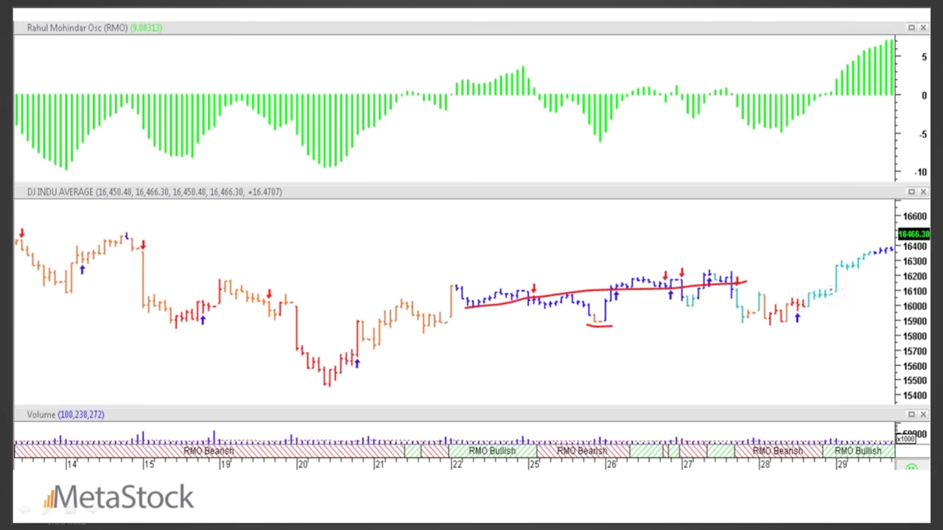
# Ink a short mark beside the turquoise bars rising at 29 on the DJ INDU AVERAGE slide.
pyautogui.moveTo(840, 287)
pyautogui.mouseDown()
pyautogui.moveTo(795, 283)
pyautogui.moveTo(787, 323)
pyautogui.moveTo(807, 339)
pyautogui.moveTo(854, 306)
pyautogui.moveTo(845, 279)
pyautogui.moveTo(833, 301)
pyautogui.mouseUp()
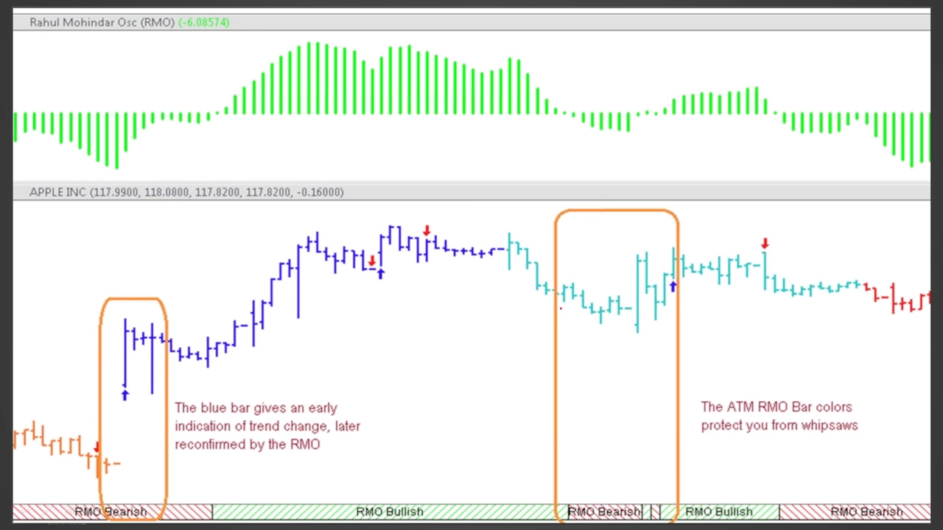
# Ink arrows at the two RMO zero crossings over the whipsaw zone on the Apple slide, and trace the price curve beneath them.
pyautogui.moveTo(582, 70)
pyautogui.mouseDown()
pyautogui.moveTo(579, 102)
pyautogui.moveTo(565, 87)
pyautogui.moveTo(597, 90)
pyautogui.mouseUp()
pyautogui.moveTo(665, 134)
pyautogui.mouseDown()
pyautogui.moveTo(664, 158)
pyautogui.moveTo(649, 147)
pyautogui.moveTo(675, 139)
pyautogui.mouseUp()
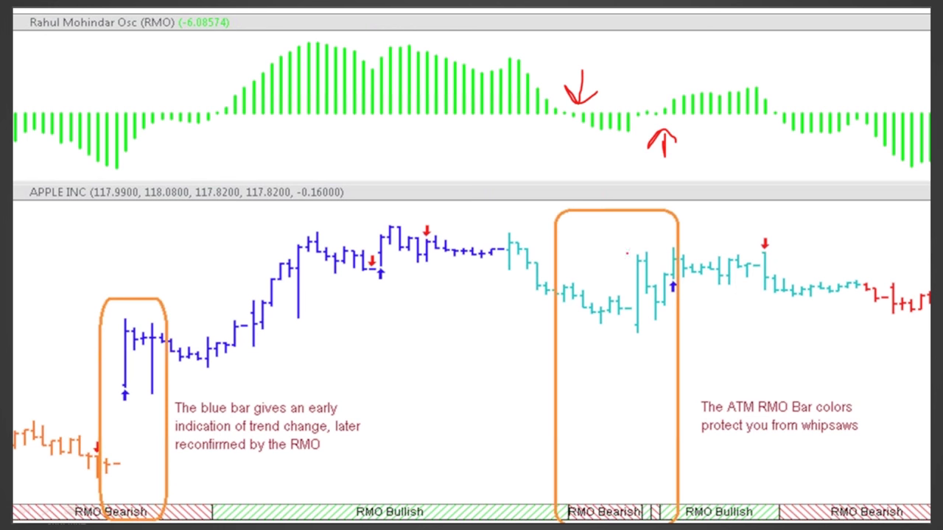
pyautogui.moveTo(495, 246)
pyautogui.mouseDown()
pyautogui.moveTo(559, 290)
pyautogui.moveTo(605, 297)
pyautogui.moveTo(627, 278)
pyautogui.moveTo(744, 258)
pyautogui.mouseUp()
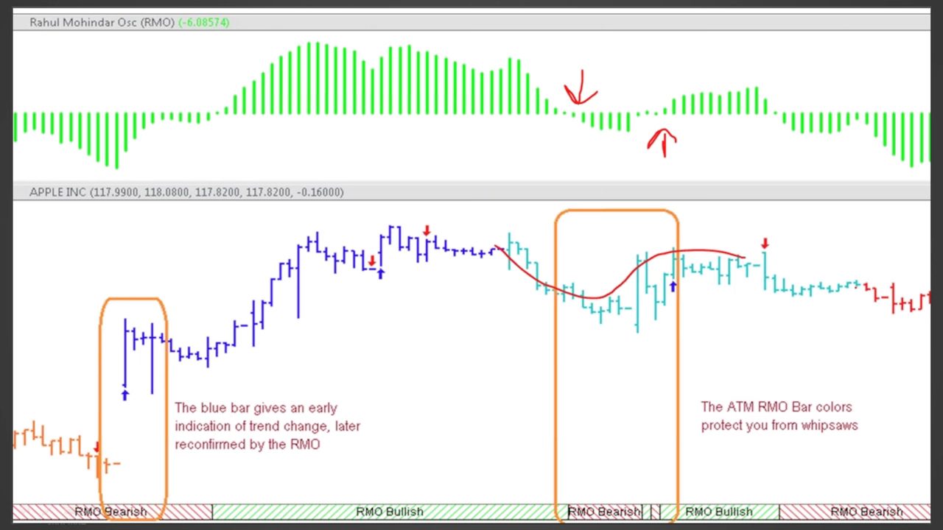
# Ink a mark above the red bars at the end of the Apple chart and marks at the first blue bar after the gap up.
pyautogui.moveTo(876, 252)
pyautogui.mouseDown()
pyautogui.moveTo(872, 284)
pyautogui.moveTo(882, 277)
pyautogui.mouseUp()
pyautogui.moveTo(124, 311); pyautogui.dragTo(149, 295)
pyautogui.moveTo(126, 319); pyautogui.dragTo(238, 314)
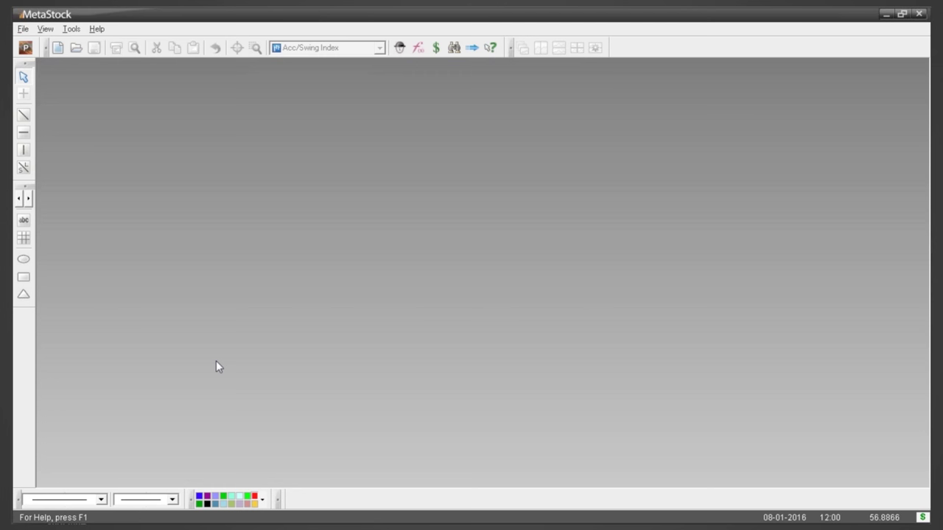
# Open the a1 sf.mwl layout in MetaStock and dismiss the McDonald's RMO Sell Arrow alert.
pyautogui.click(23, 29)
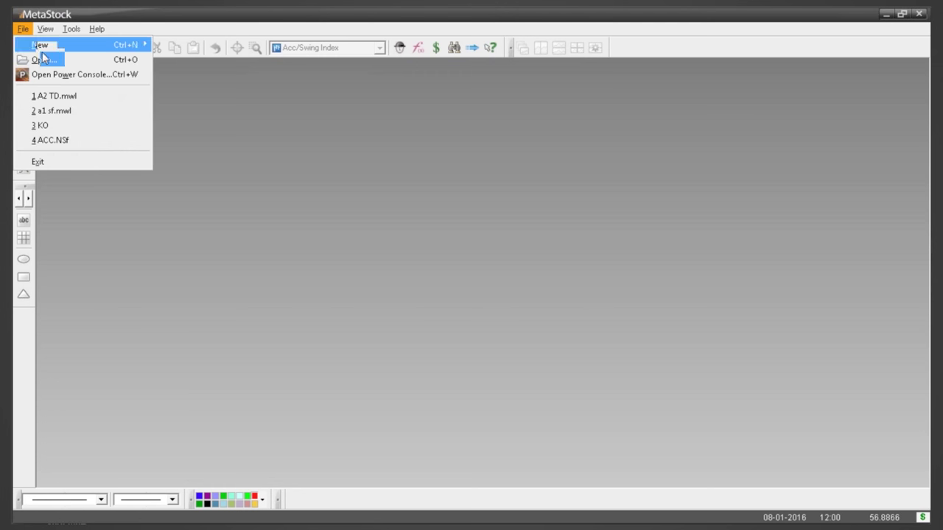
pyautogui.click(77, 109)
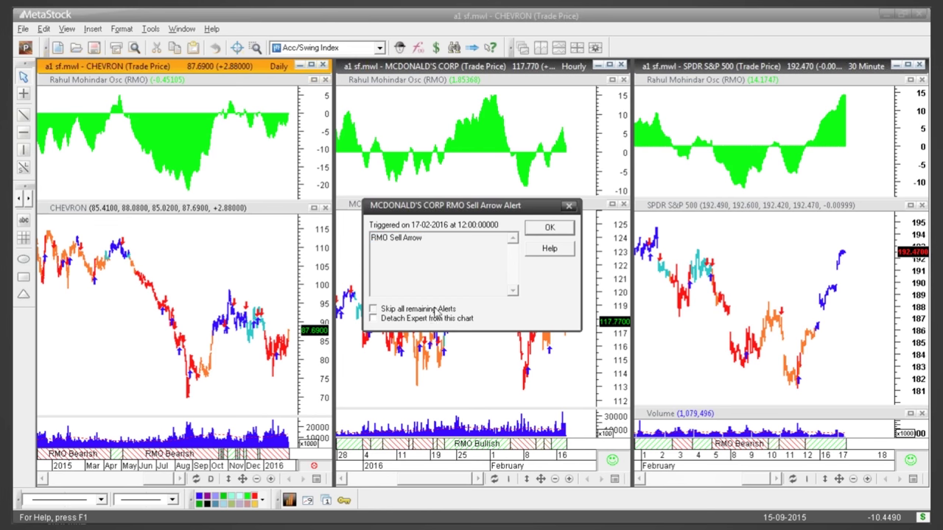
pyautogui.click(547, 228)
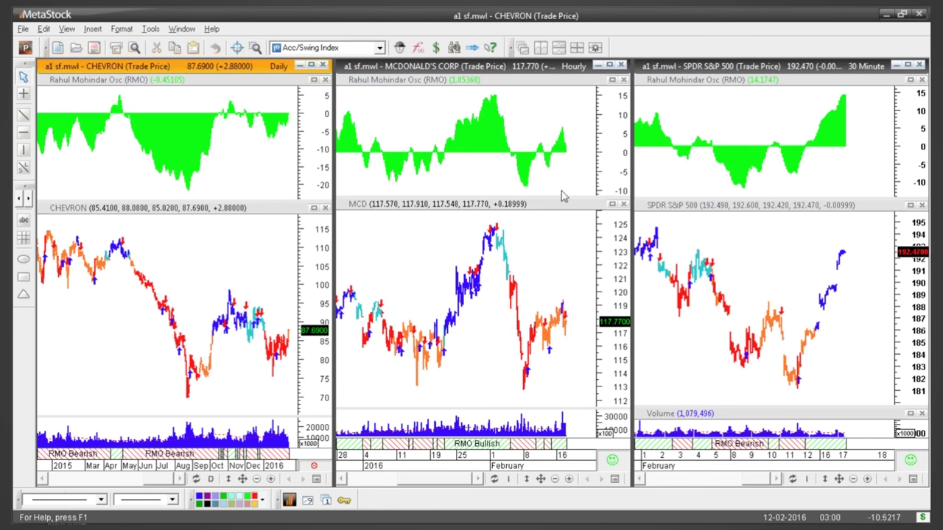
# Maximize the SPDR S&P 500 chart and frame the rising blue bars from 12 to 17 February with a rectangle.
pyautogui.click(799, 67)
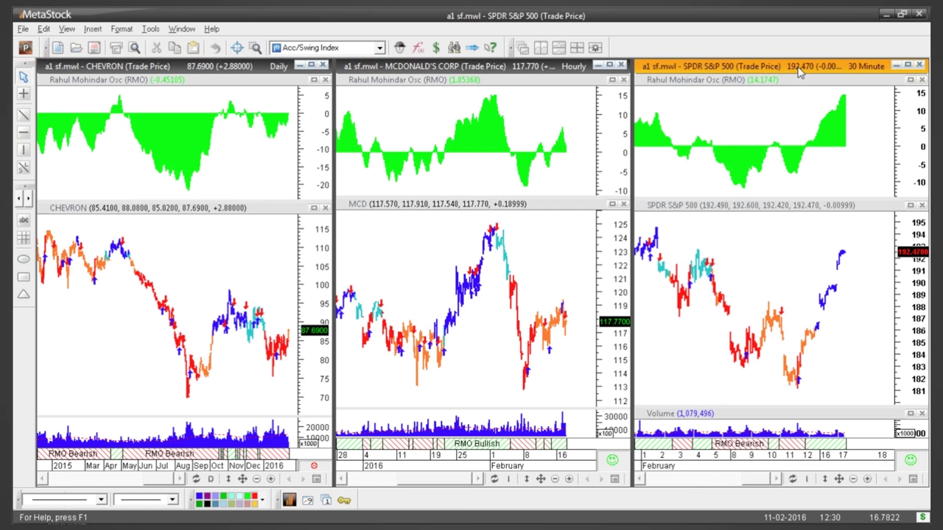
pyautogui.doubleClick(798, 66)
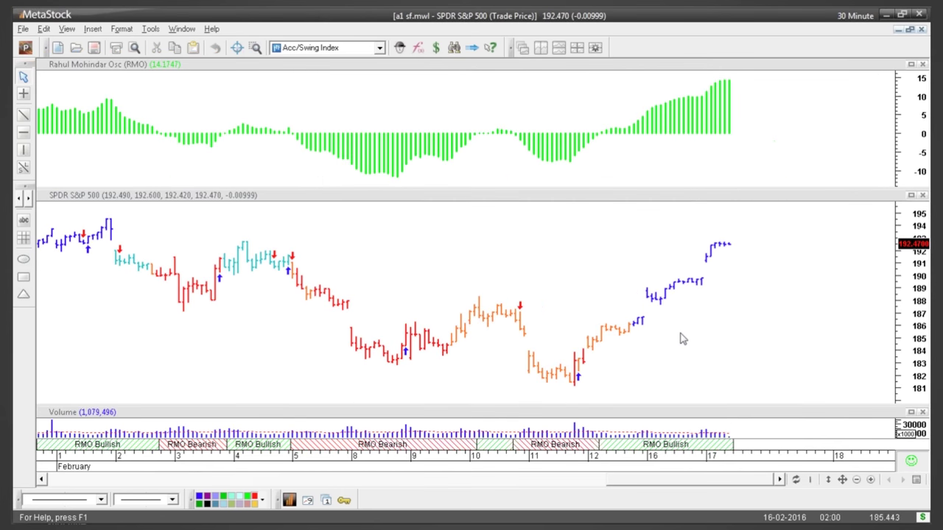
pyautogui.click(869, 480)
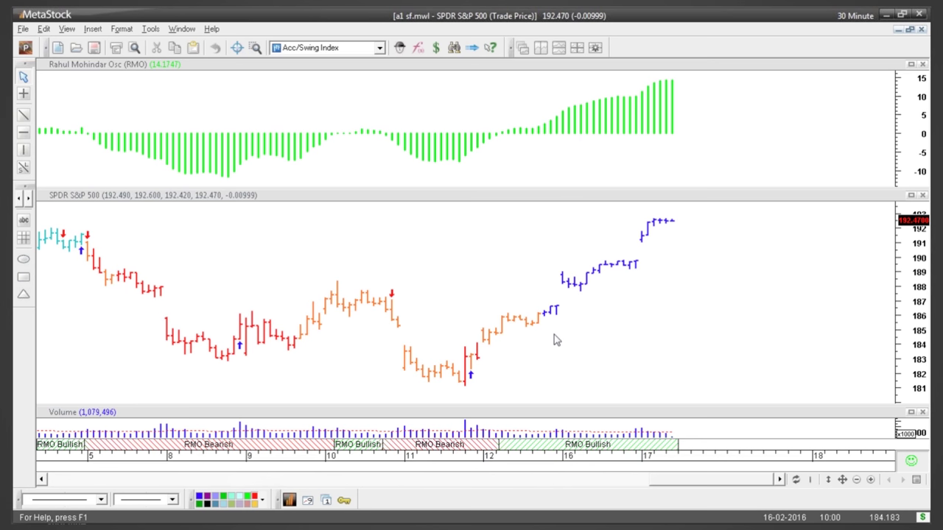
pyautogui.click(23, 277)
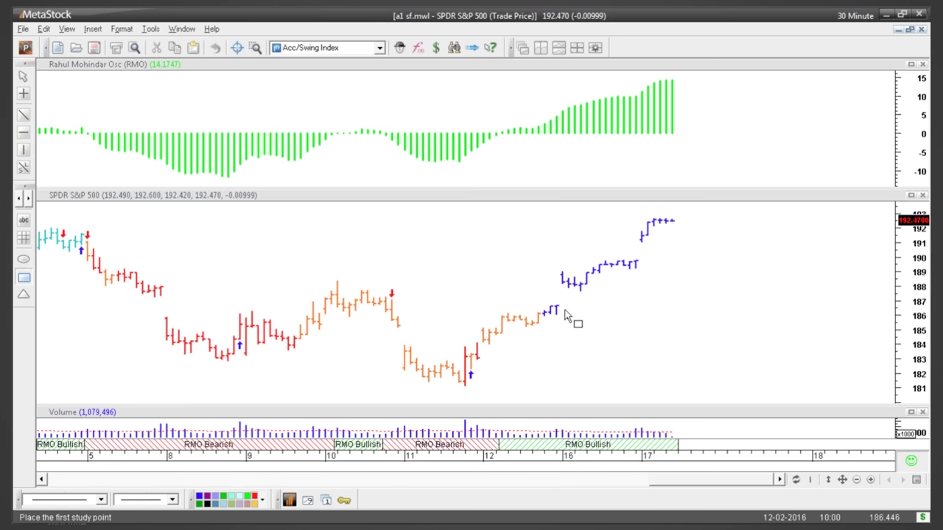
pyautogui.moveTo(538, 322); pyautogui.dragTo(692, 208)
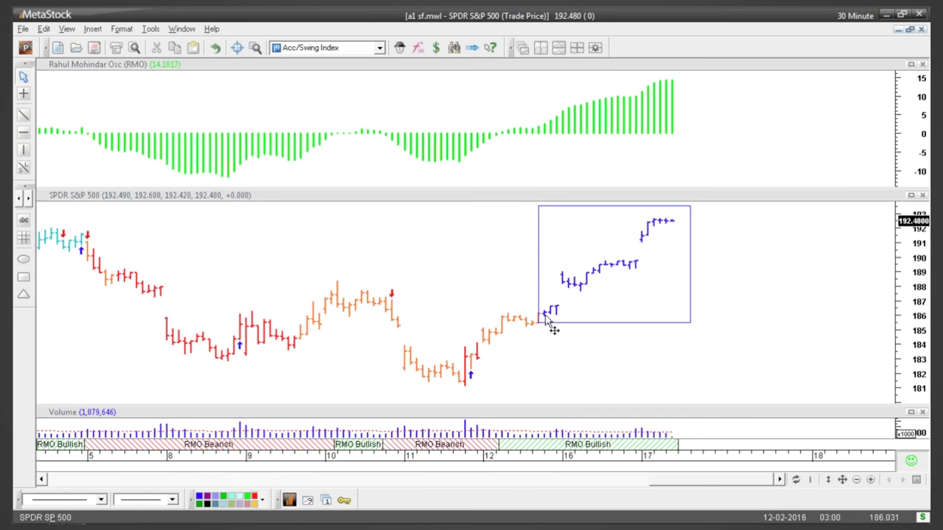
# Draw a short horizontal trendline at about 186.4, just above the first blue bar in the rectangle.
pyautogui.moveTo(546, 317)
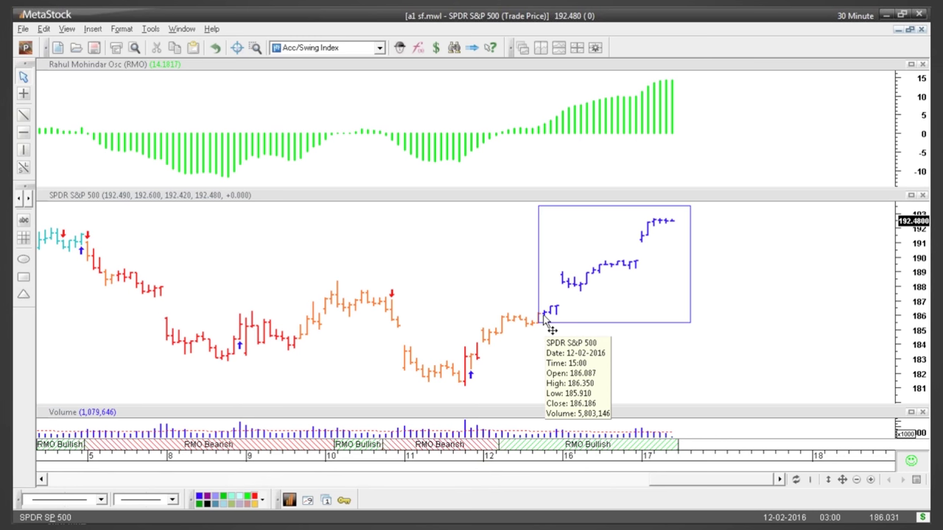
pyautogui.click(23, 115)
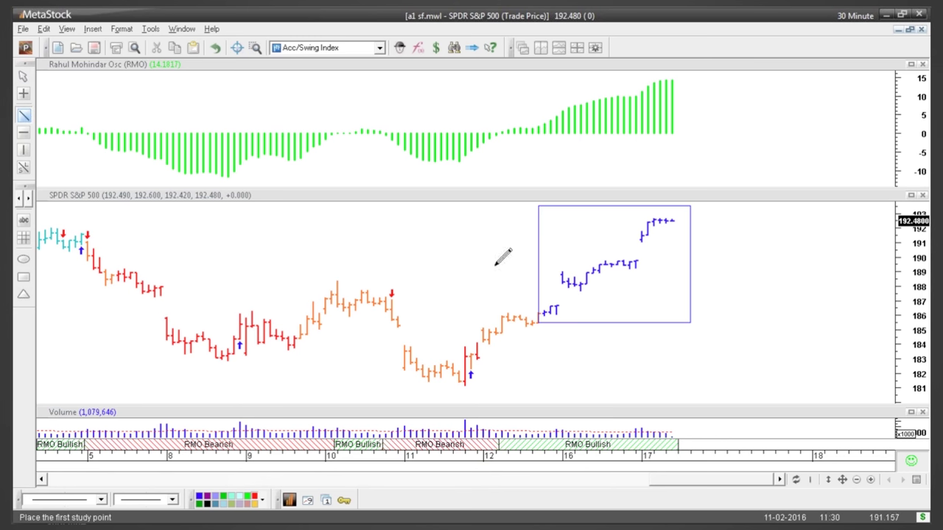
pyautogui.click(546, 313)
pyautogui.moveTo(548, 312); pyautogui.dragTo(573, 308)
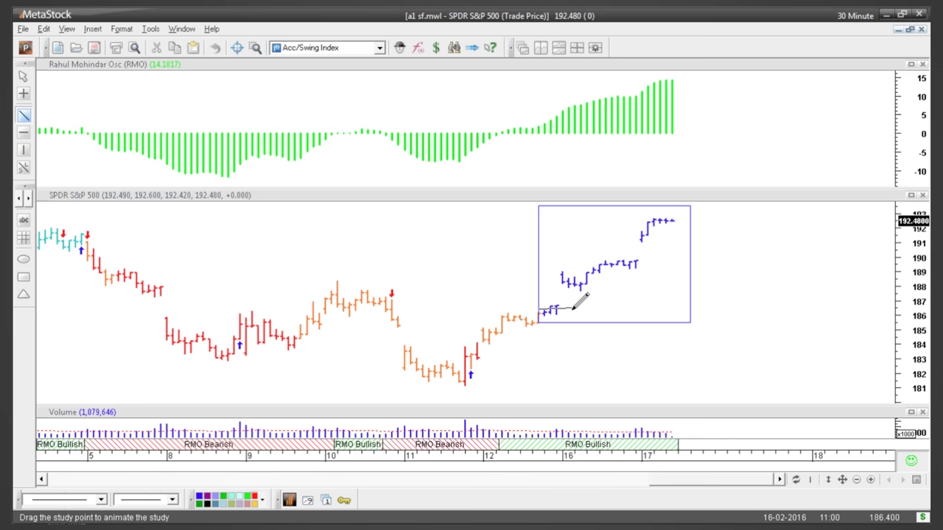
# Draw an ellipse around the RMO's brief move above zero near 10 February.
pyautogui.moveTo(559, 319)
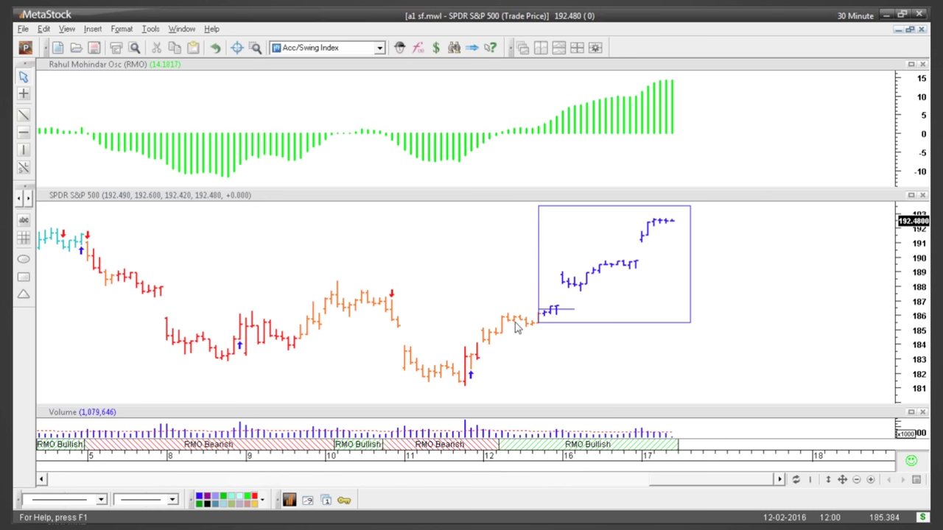
pyautogui.click(23, 259)
pyautogui.moveTo(322, 113); pyautogui.dragTo(398, 147)
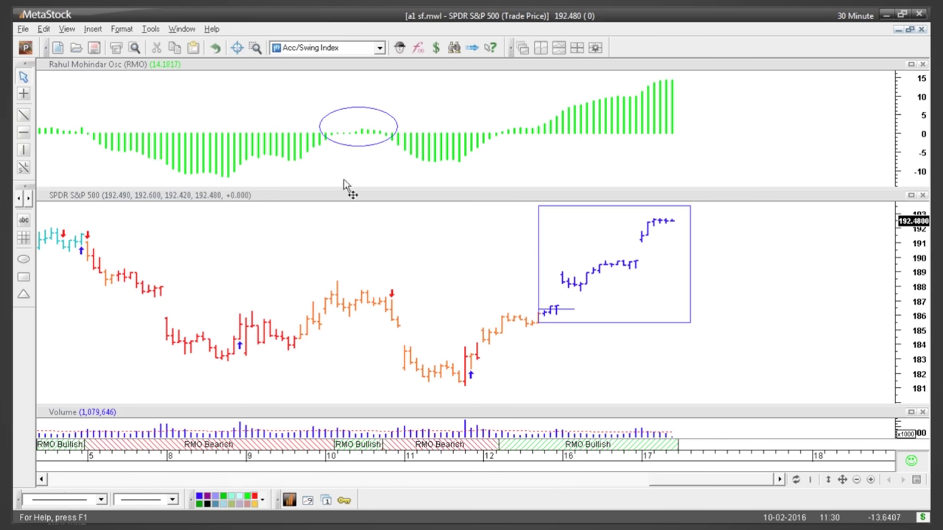
pyautogui.click(24, 277)
pyautogui.moveTo(276, 260); pyautogui.dragTo(415, 331)
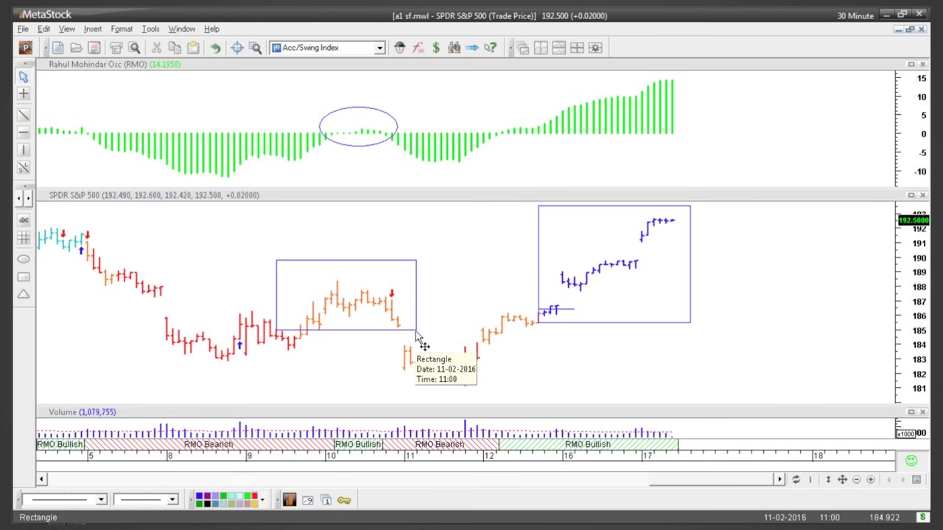
pyautogui.click(415, 331)
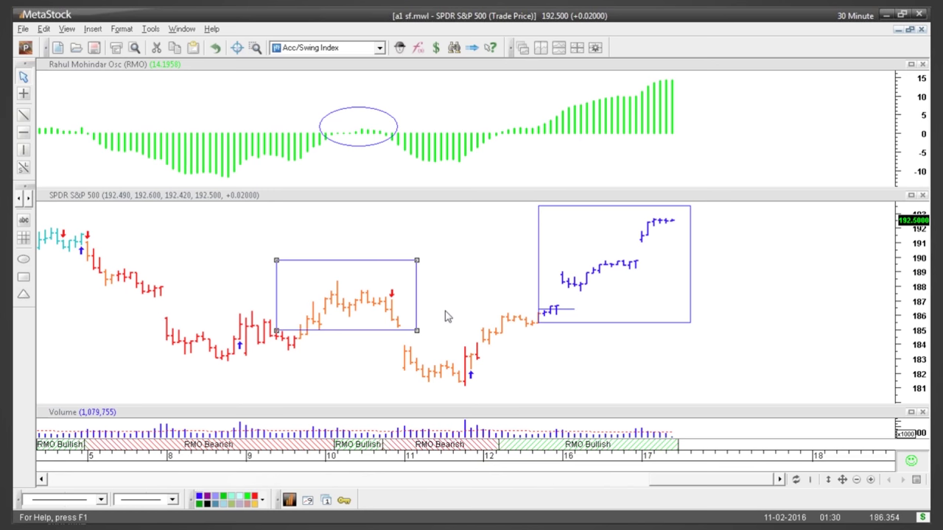
pyautogui.press('Delete')
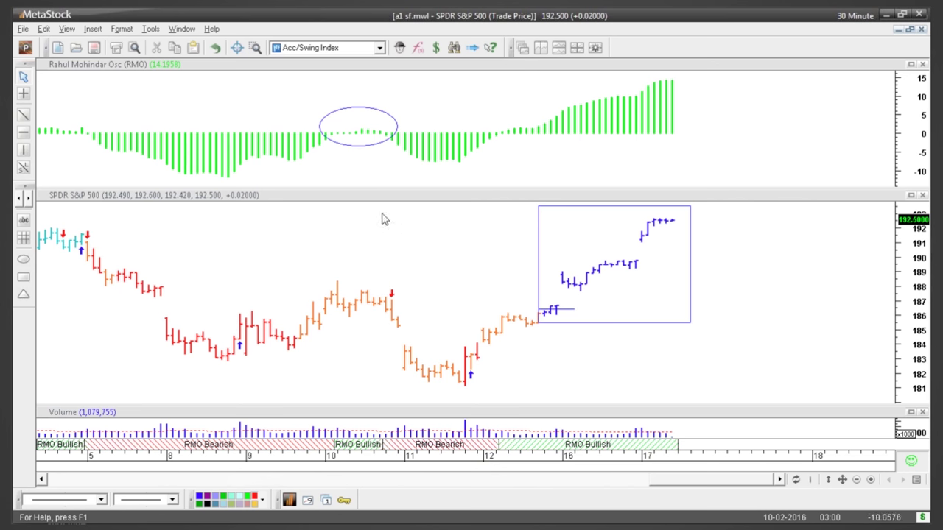
# Draw ellipses around the price bars falling at 5 February and around the RMO's drop below zero at the same date.
pyautogui.click(22, 259)
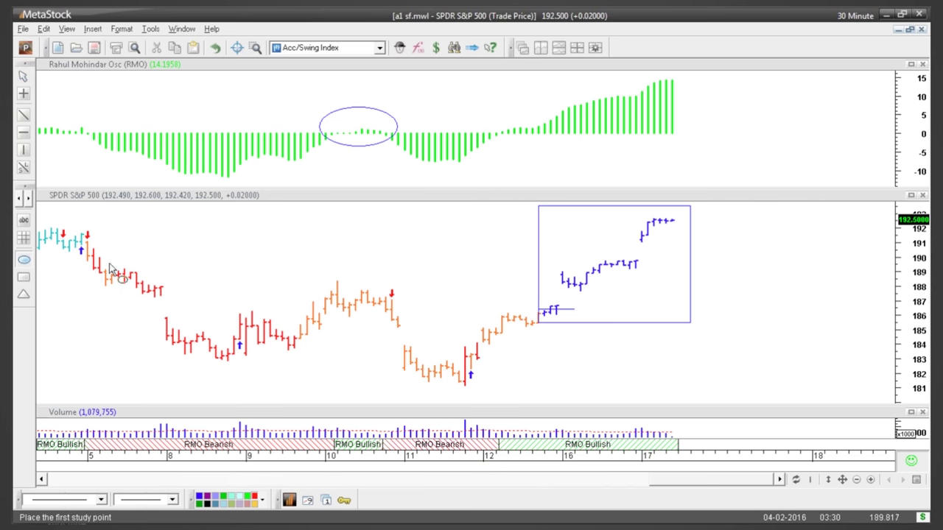
pyautogui.moveTo(83, 222); pyautogui.dragTo(111, 281)
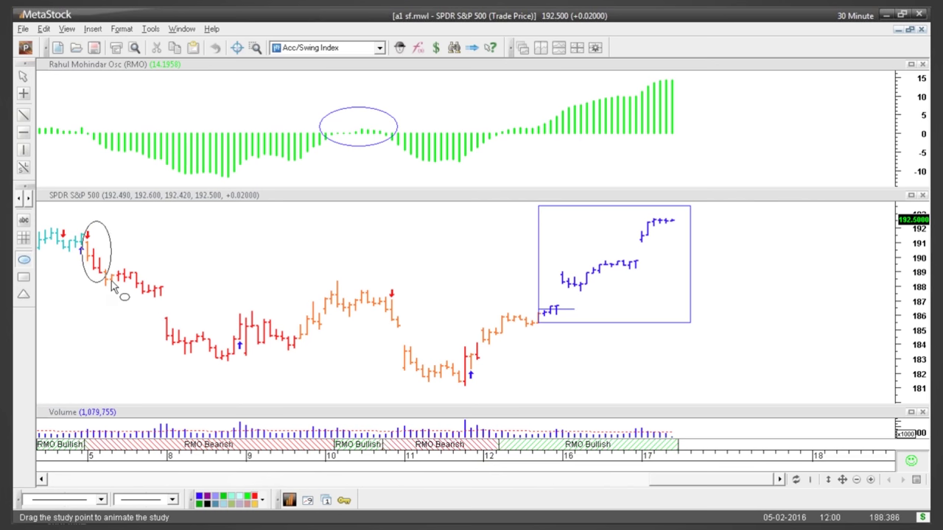
pyautogui.click(23, 259)
pyautogui.moveTo(82, 120); pyautogui.dragTo(116, 167)
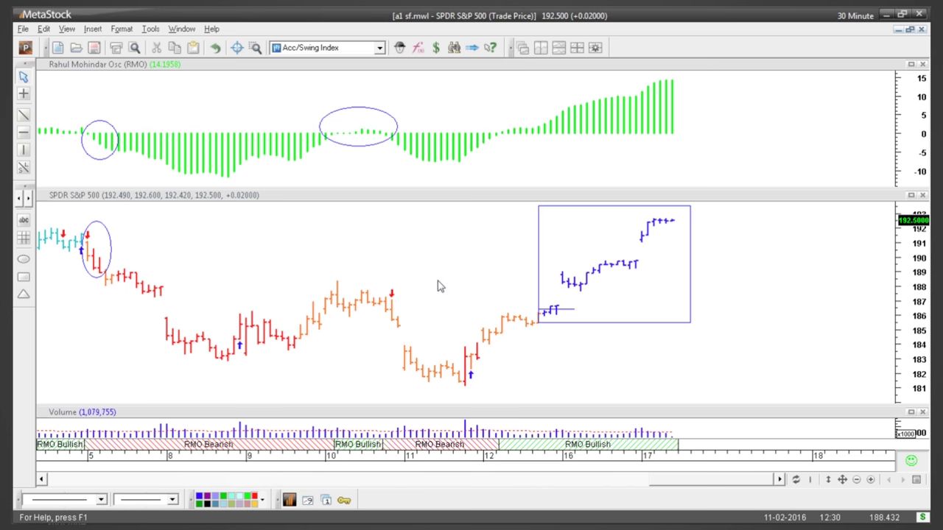
# Restore the tiled chart windows and maximize the hourly McDonald's Corp chart, showing mid-January to 17 February.
pyautogui.click(857, 479)
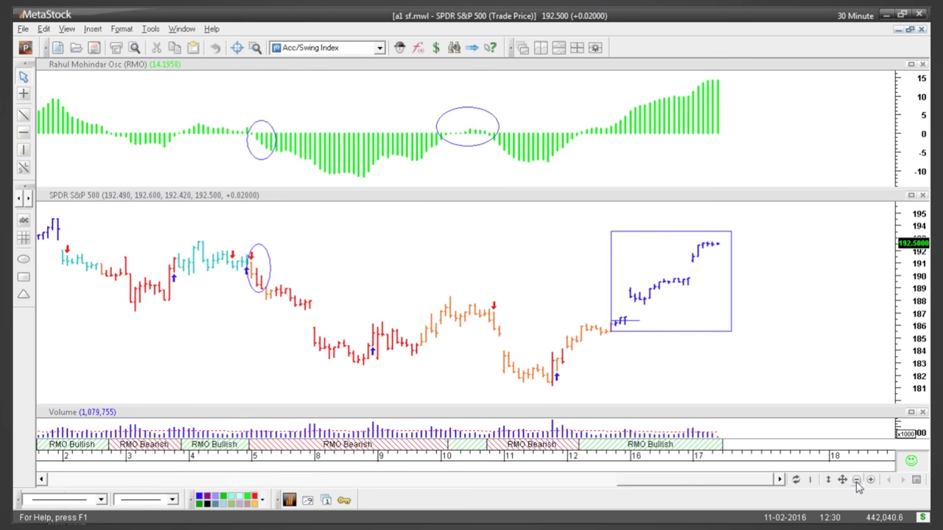
pyautogui.click(911, 31)
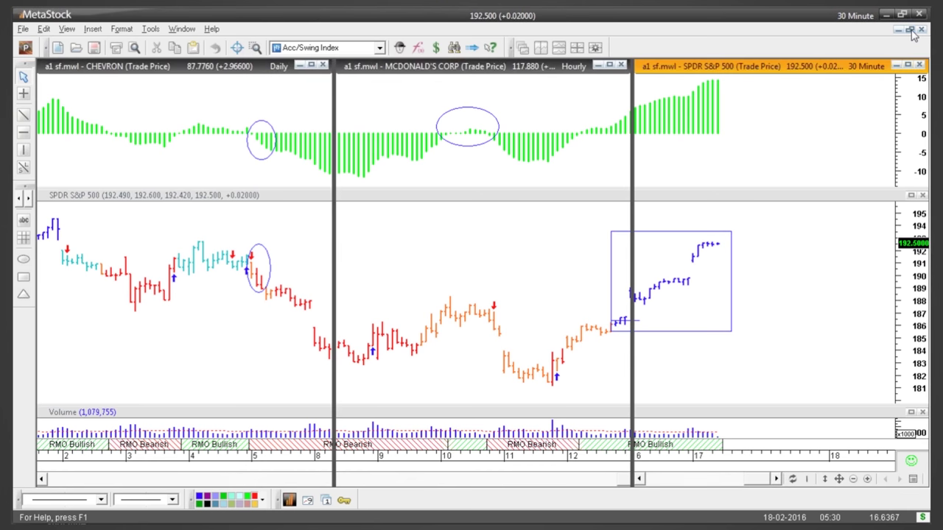
pyautogui.click(462, 66)
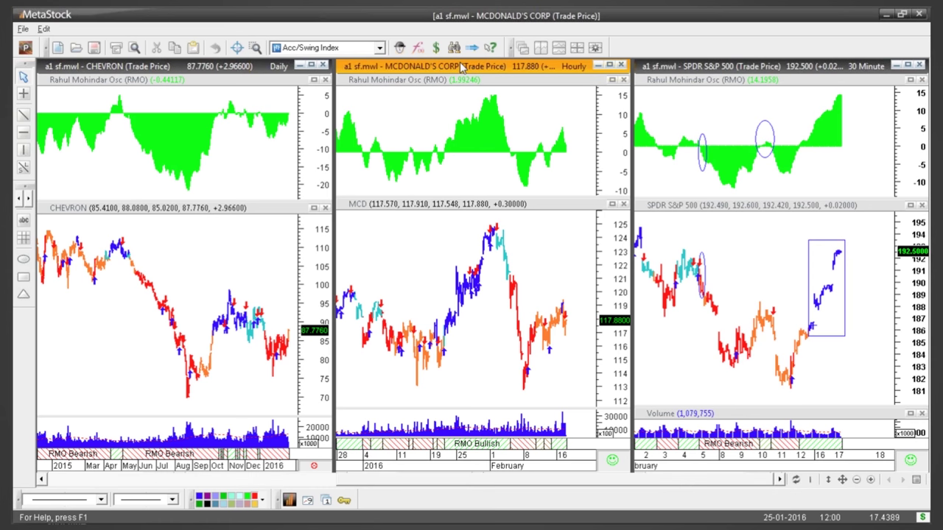
pyautogui.doubleClick(462, 67)
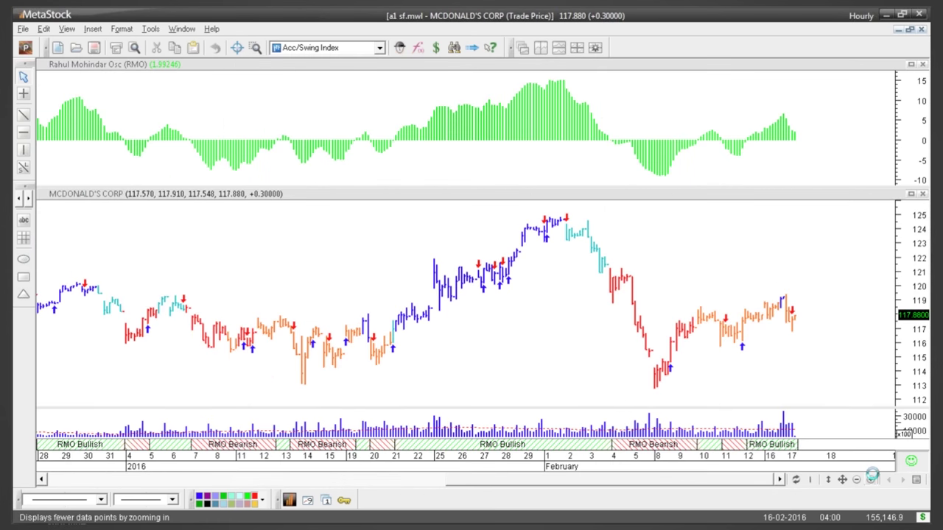
pyautogui.click(871, 478)
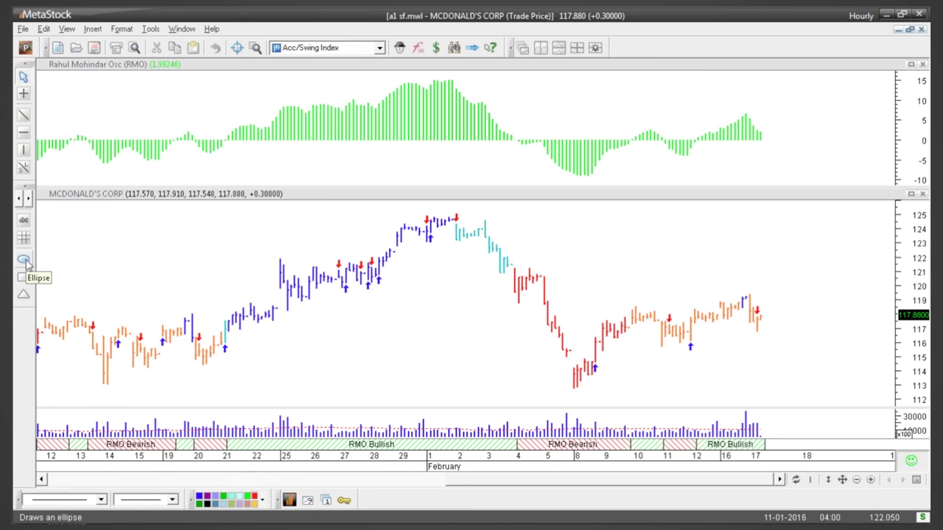
pyautogui.rightClick(117, 231)
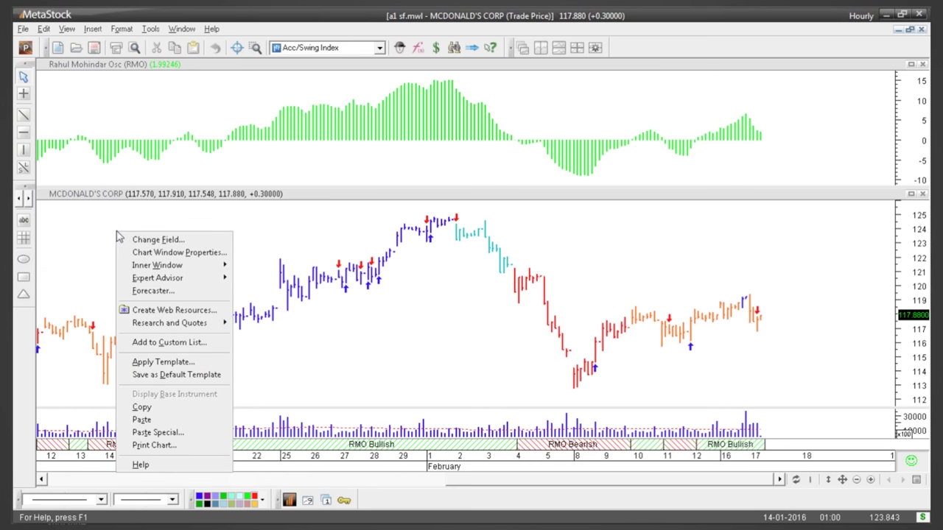
pyautogui.click(164, 362)
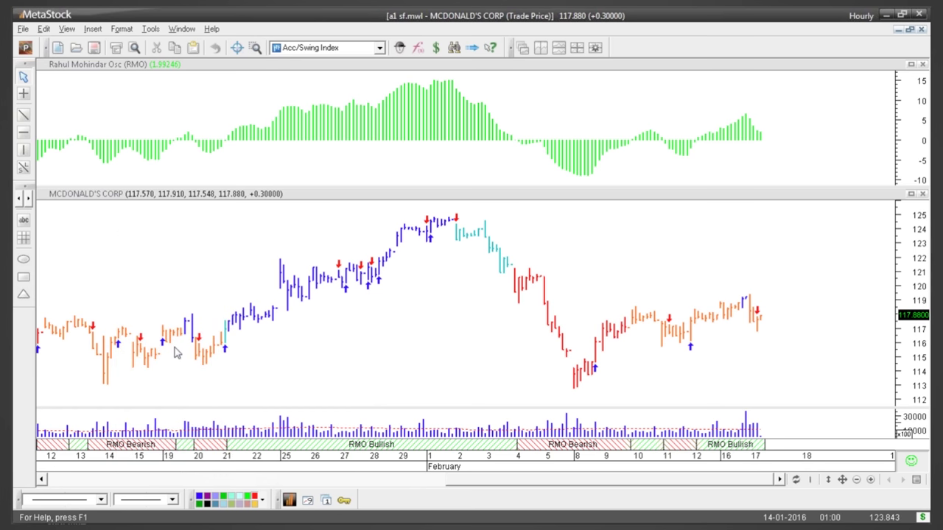
pyautogui.click(378, 237)
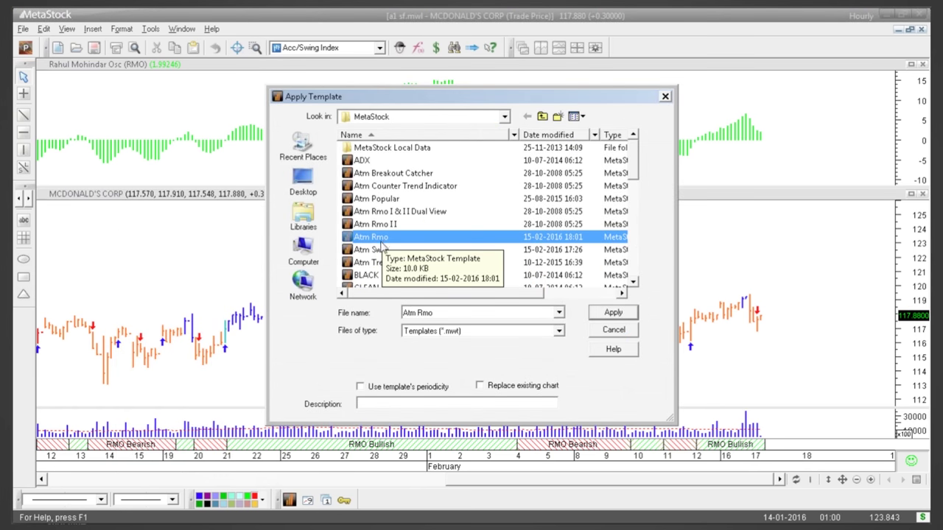
pyautogui.click(610, 331)
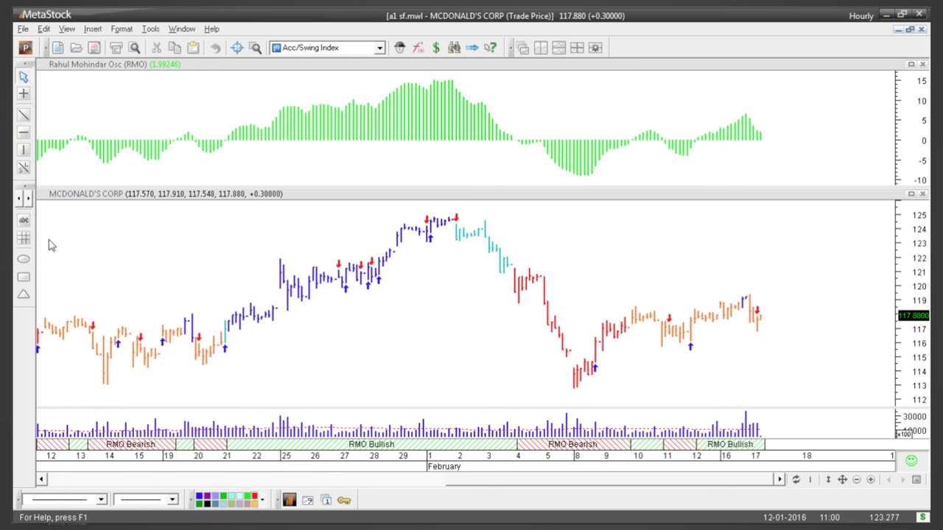
# Draw ellipses around the price bars turning blue at 21 January and around the RMO's rise above zero at the same date.
pyautogui.click(24, 260)
pyautogui.moveTo(221, 305); pyautogui.dragTo(273, 379)
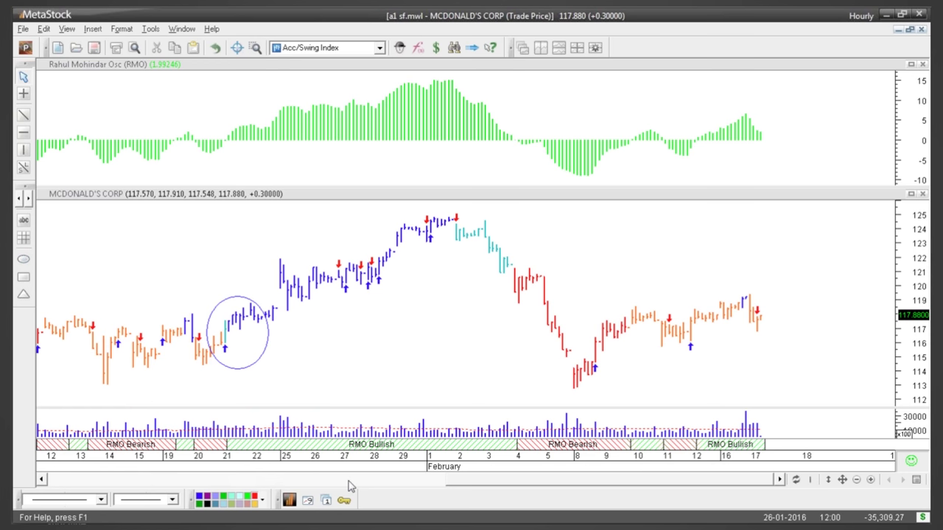
pyautogui.click(870, 482)
pyautogui.moveTo(762, 484); pyautogui.dragTo(743, 484)
pyautogui.click(23, 259)
pyautogui.moveTo(74, 126); pyautogui.dragTo(127, 168)
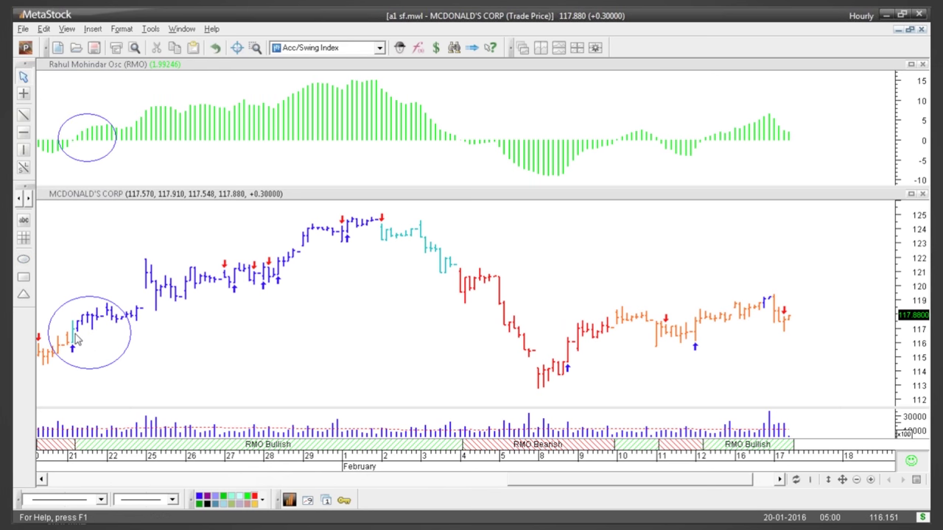
pyautogui.moveTo(129, 332)
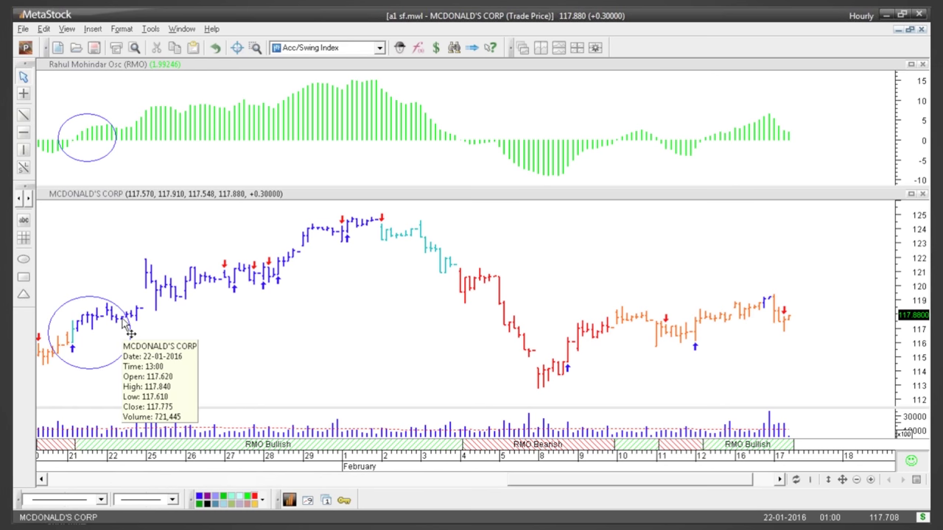
pyautogui.moveTo(81, 329)
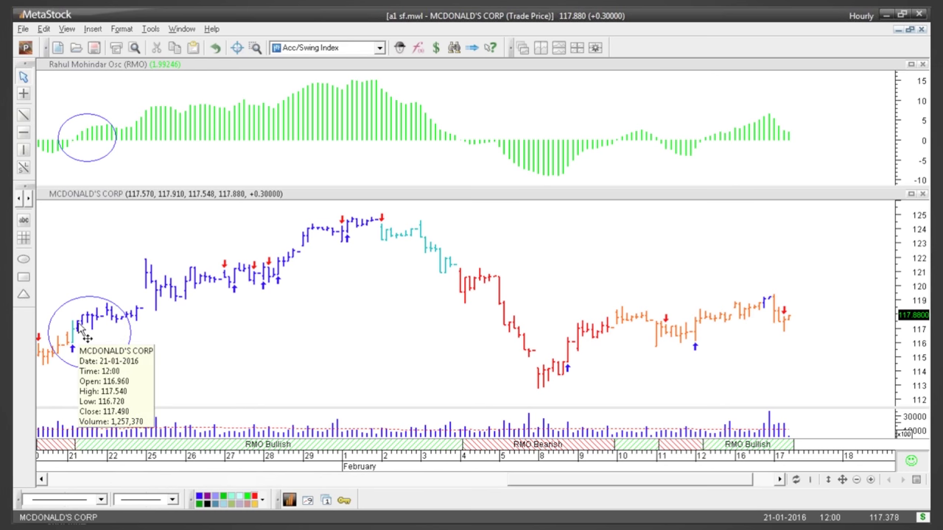
# Draw an ellipse around the light-blue price bars of 2 and 3 February.
pyautogui.click(23, 259)
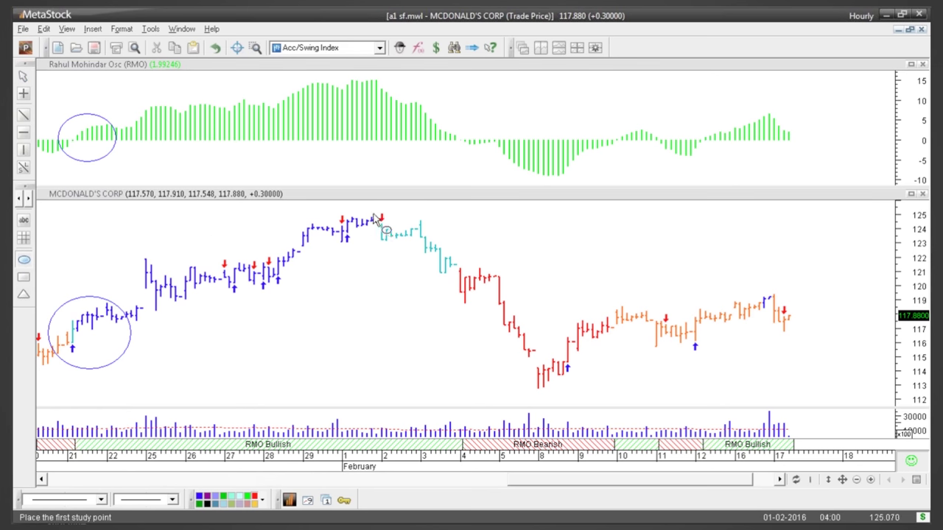
pyautogui.moveTo(383, 225)
pyautogui.mouseDown()
pyautogui.moveTo(470, 271)
pyautogui.moveTo(463, 265)
pyautogui.mouseUp()
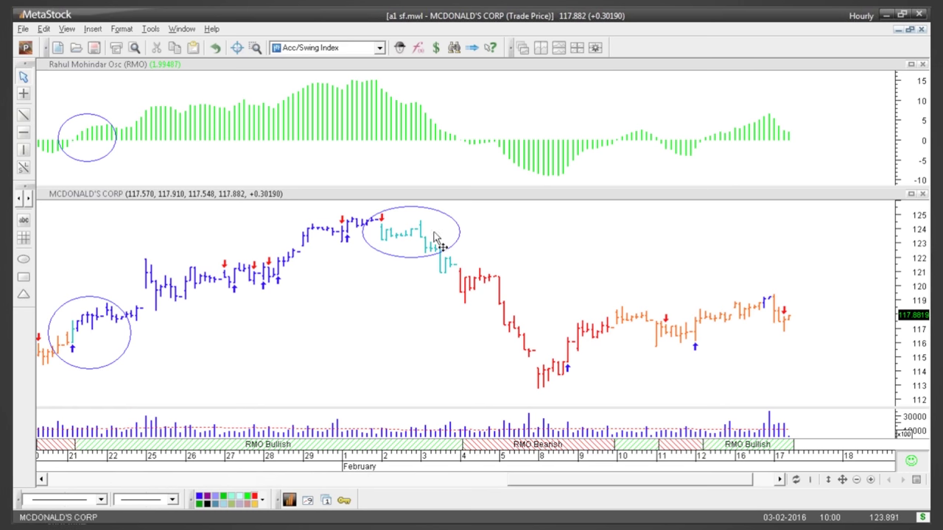
pyautogui.moveTo(441, 249)
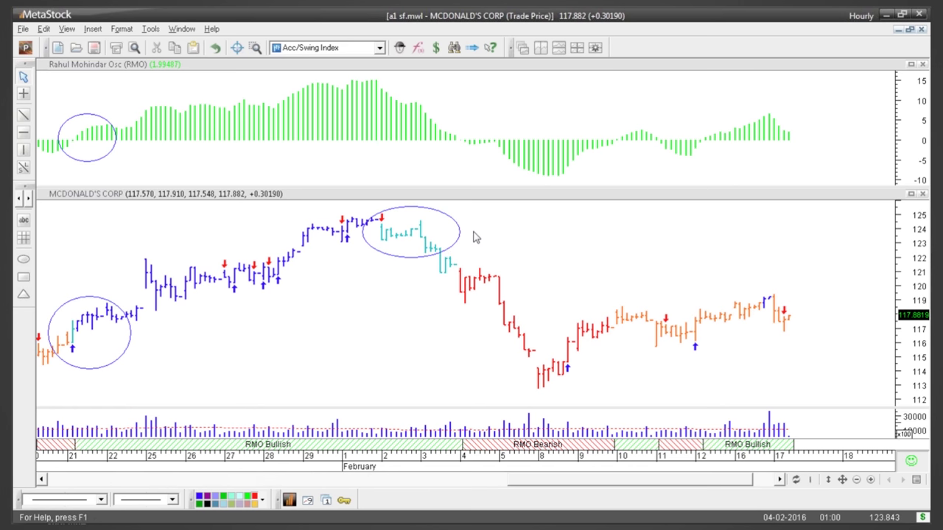
# Move the light-blue bars' ellipse onto the first red bars at 4 February and shrink it to fit them.
pyautogui.moveTo(459, 236); pyautogui.dragTo(536, 285)
pyautogui.moveTo(535, 249); pyautogui.dragTo(482, 253)
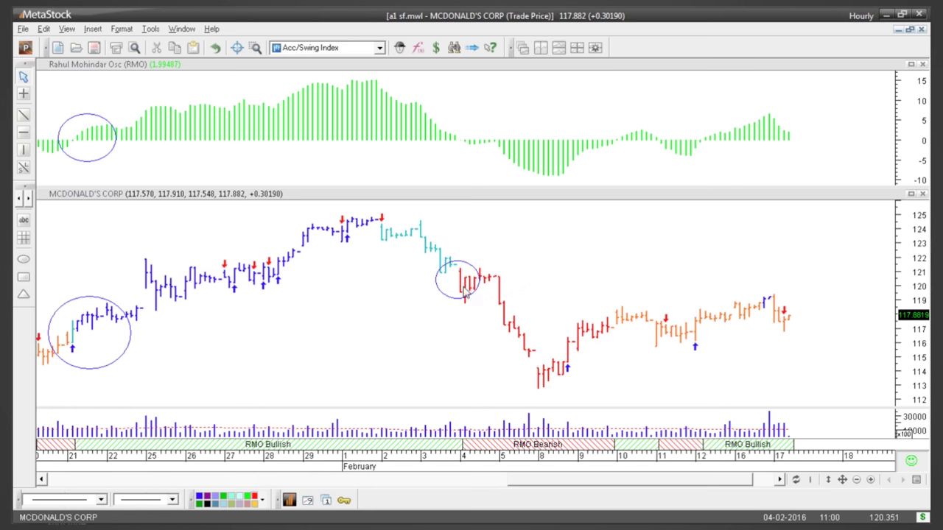
pyautogui.moveTo(465, 295)
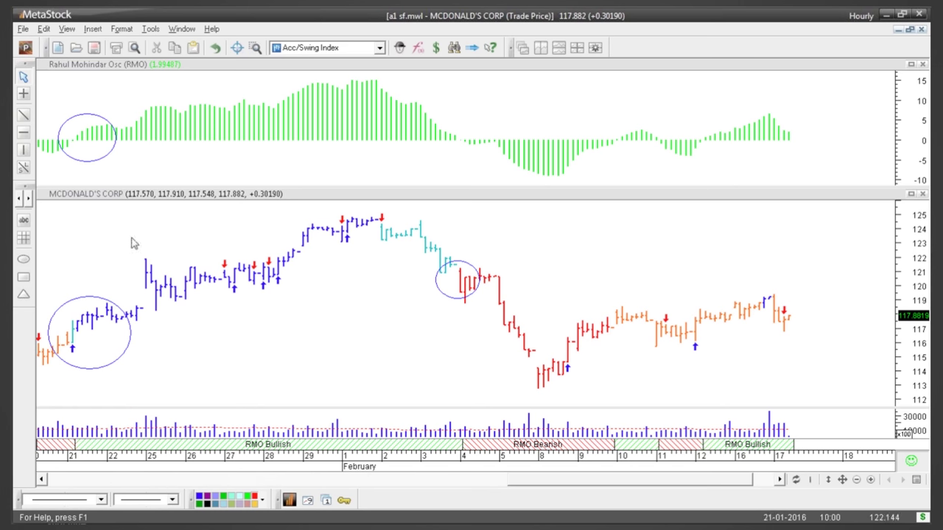
# Frame the RMO's swings around zero from about 9 to 12 February and the mostly orange price bars from 10 to 16 February with rectangles.
pyautogui.click(23, 278)
pyautogui.moveTo(582, 111); pyautogui.dragTo(712, 165)
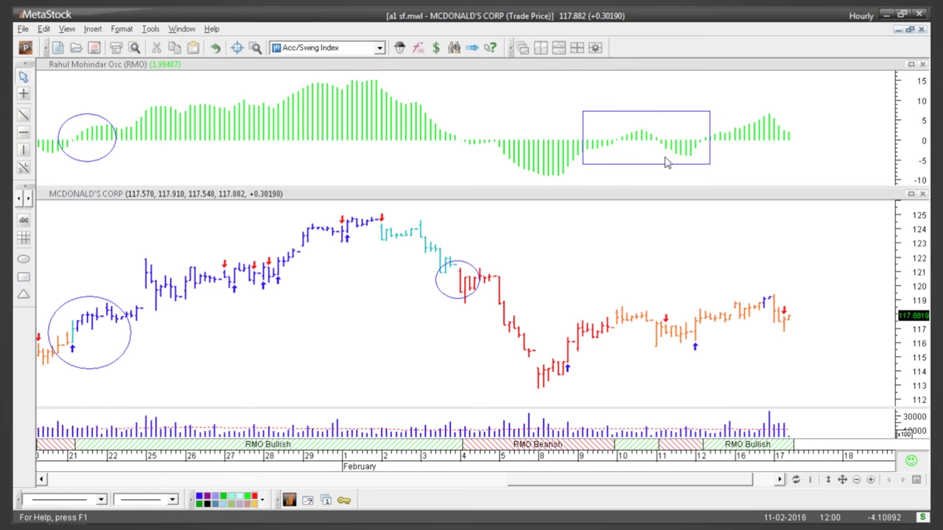
pyautogui.click(24, 277)
pyautogui.moveTo(606, 307); pyautogui.dragTo(745, 368)
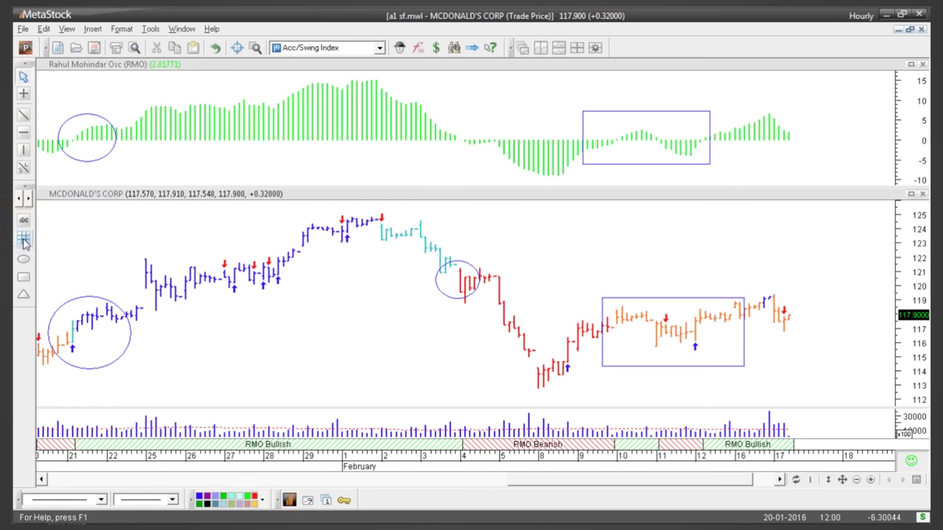
# Draw a short trendline at about 119.3 by the first red bars of 4 February, and shrink the price ellipse at 21 January.
pyautogui.click(23, 115)
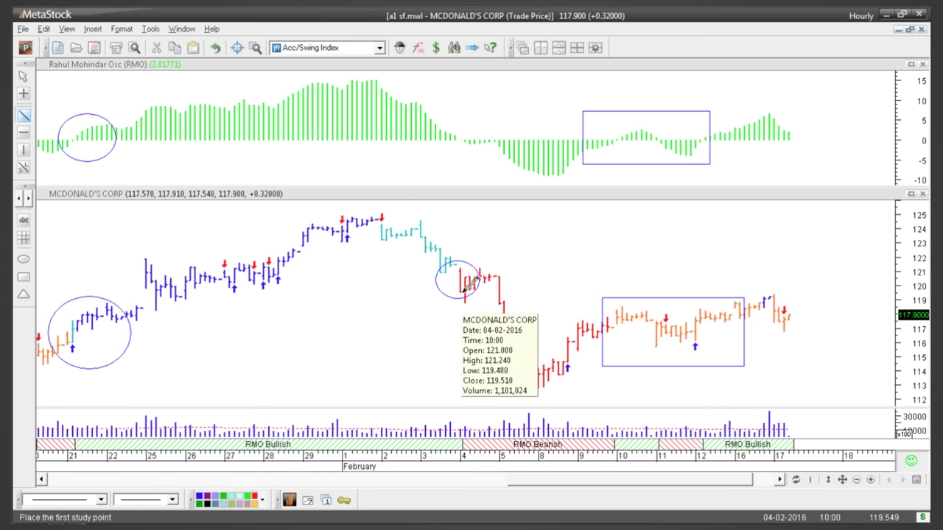
pyautogui.moveTo(461, 297); pyautogui.dragTo(488, 295)
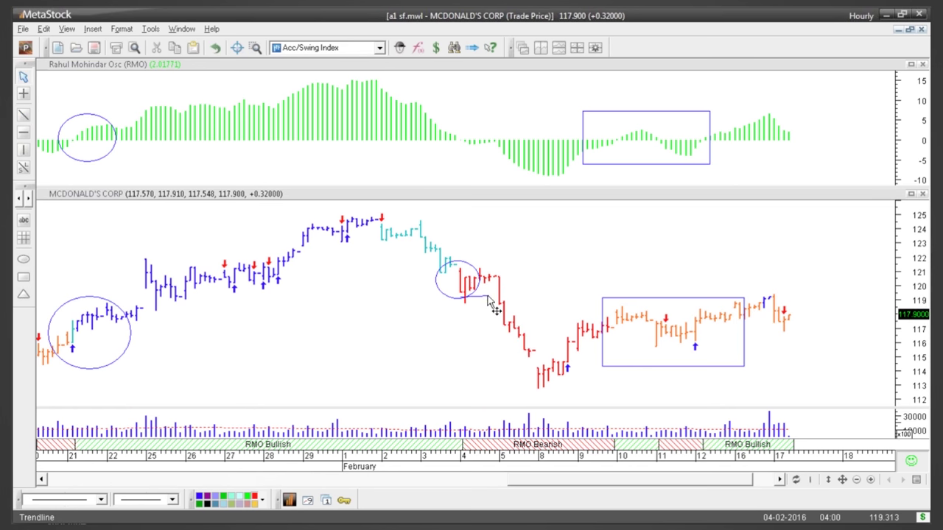
pyautogui.click(133, 343)
pyautogui.moveTo(132, 298); pyautogui.dragTo(102, 324)
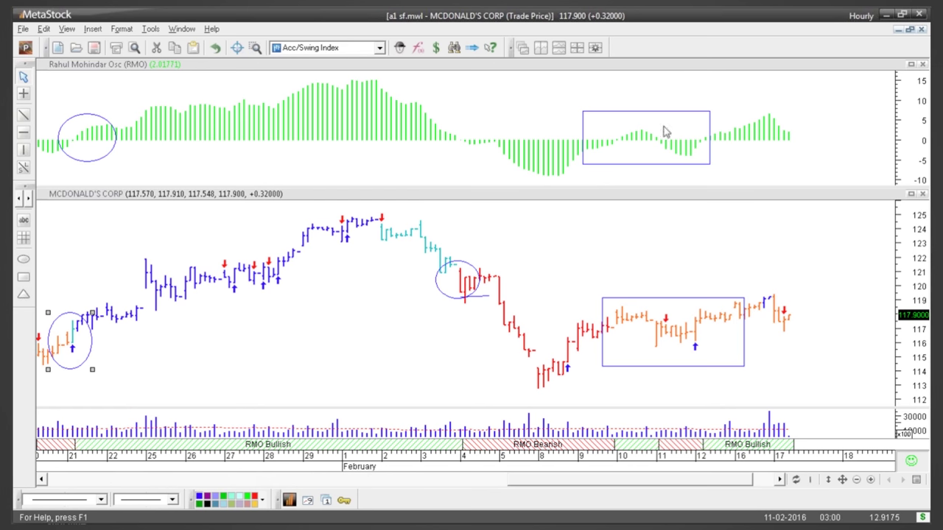
# Restore the tiled windows, maximize the daily Chevron chart, and make its RMO pane taller.
pyautogui.click(911, 30)
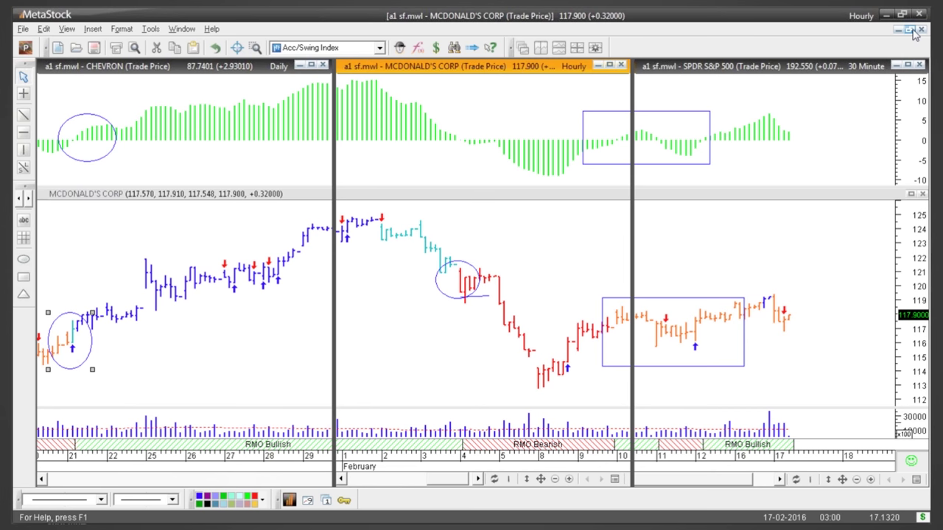
pyautogui.doubleClick(183, 66)
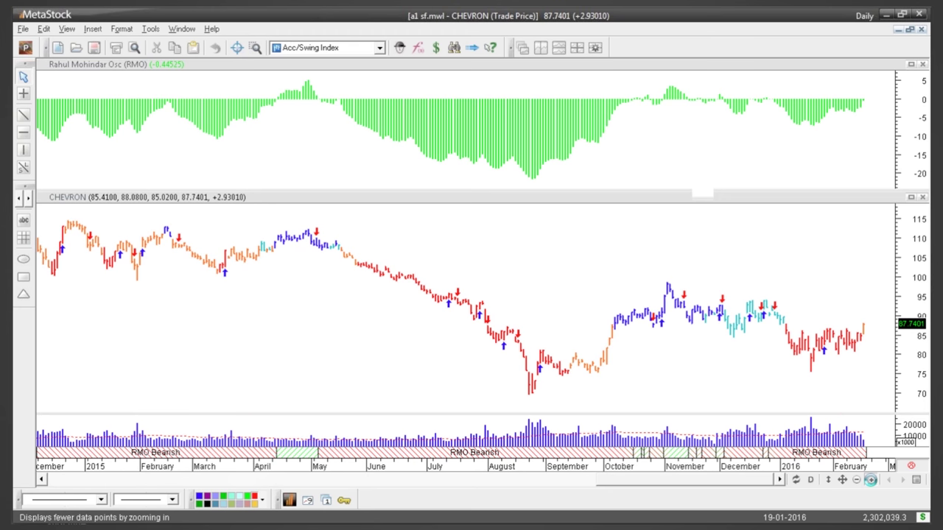
pyautogui.click(870, 480)
pyautogui.click(870, 480)
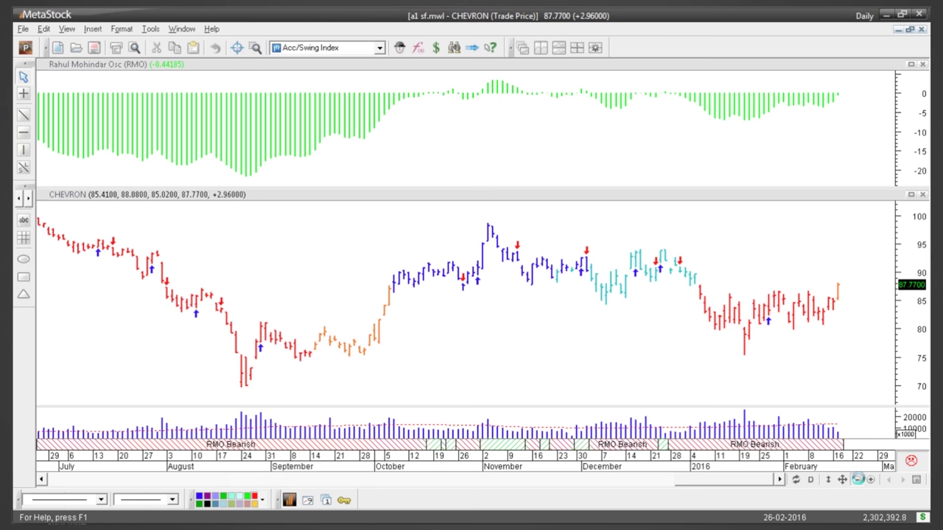
pyautogui.click(858, 480)
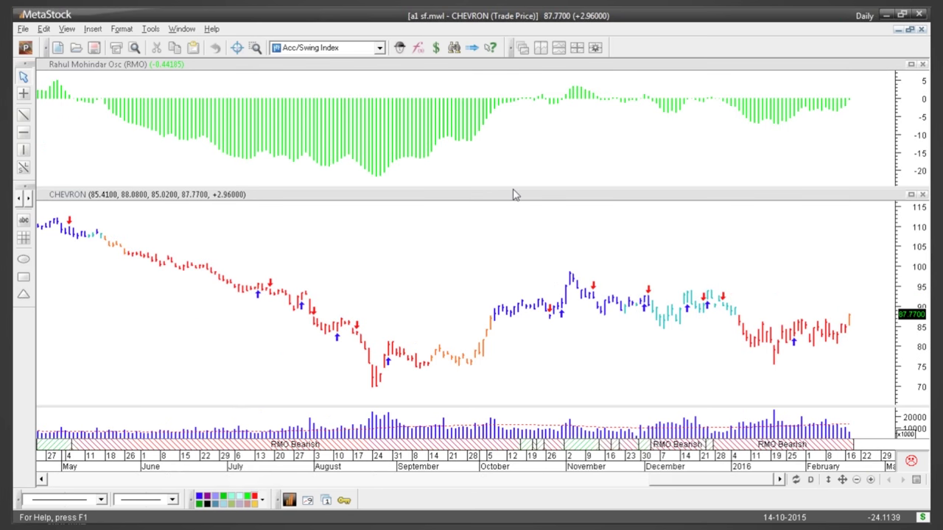
pyautogui.moveTo(513, 186); pyautogui.dragTo(507, 223)
# Frame the RMO's swings around zero from October to early January with a rectangle, and delete that rectangle.
pyautogui.click(23, 277)
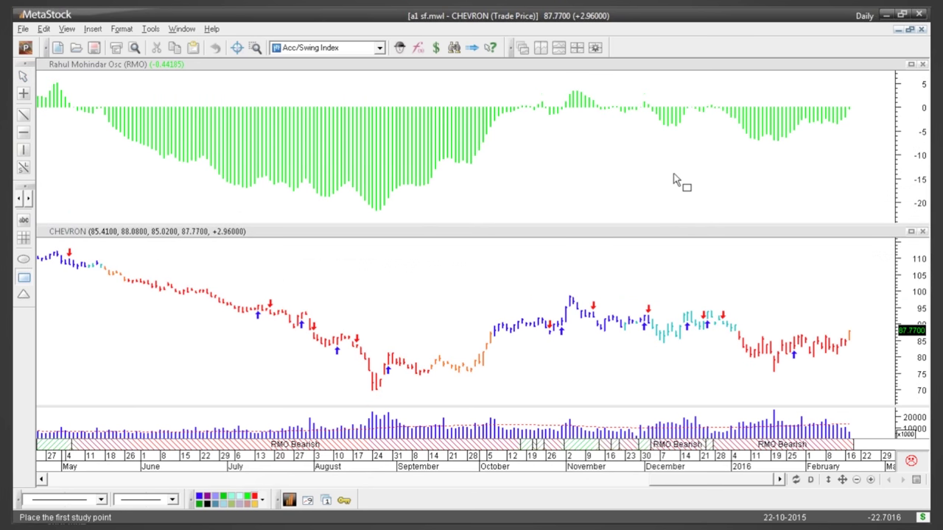
pyautogui.moveTo(514, 86)
pyautogui.mouseDown()
pyautogui.moveTo(644, 128)
pyautogui.moveTo(735, 129)
pyautogui.mouseUp()
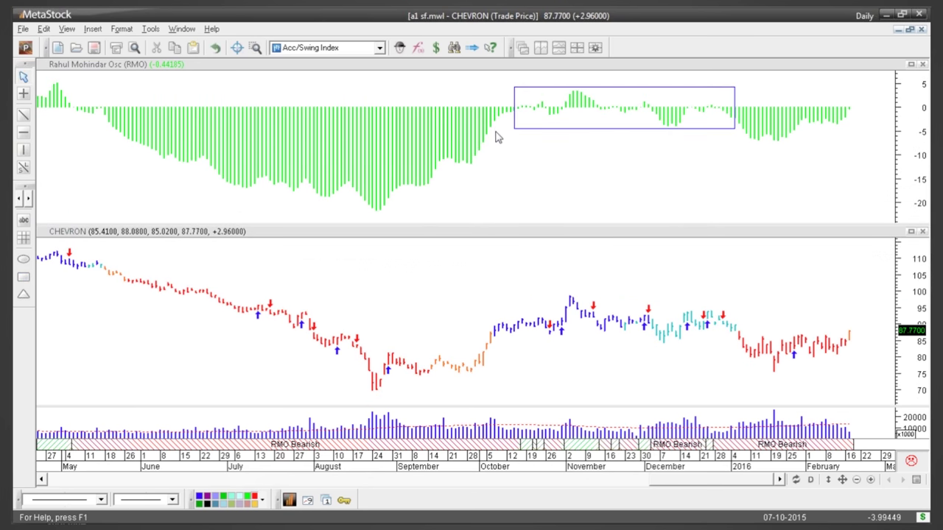
pyautogui.click(714, 130)
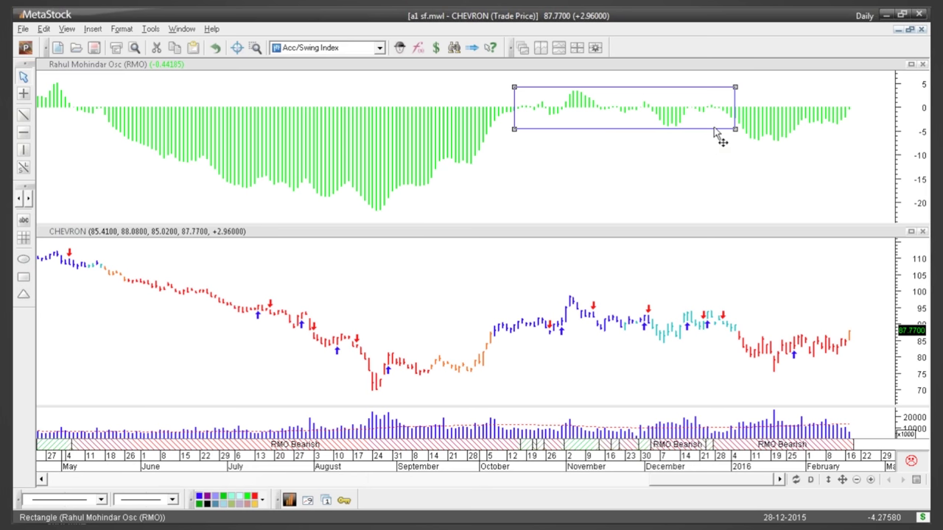
pyautogui.press('Delete')
# Frame the blue and light-blue Chevron price bars from October to early January with a rectangle, and delete that rectangle.
pyautogui.click(23, 277)
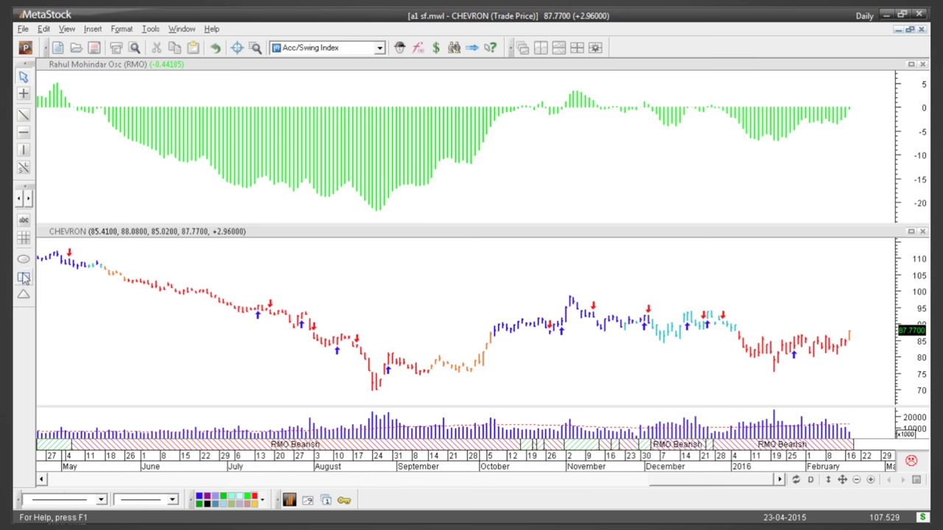
pyautogui.moveTo(487, 282); pyautogui.dragTo(730, 344)
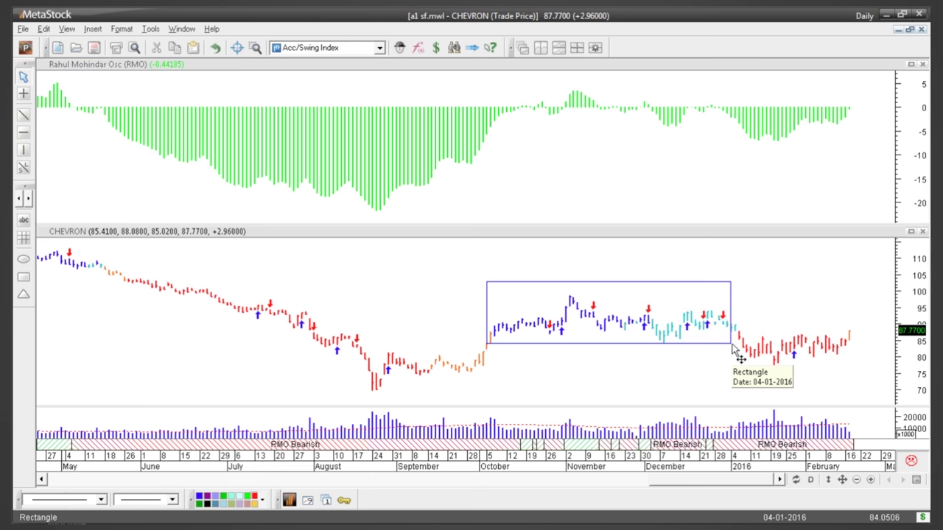
pyautogui.click(732, 344)
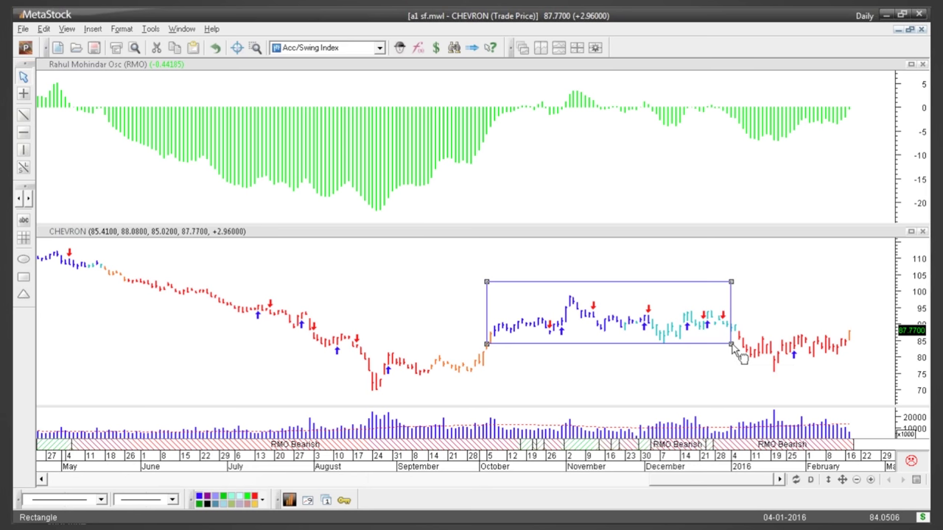
pyautogui.press('Delete')
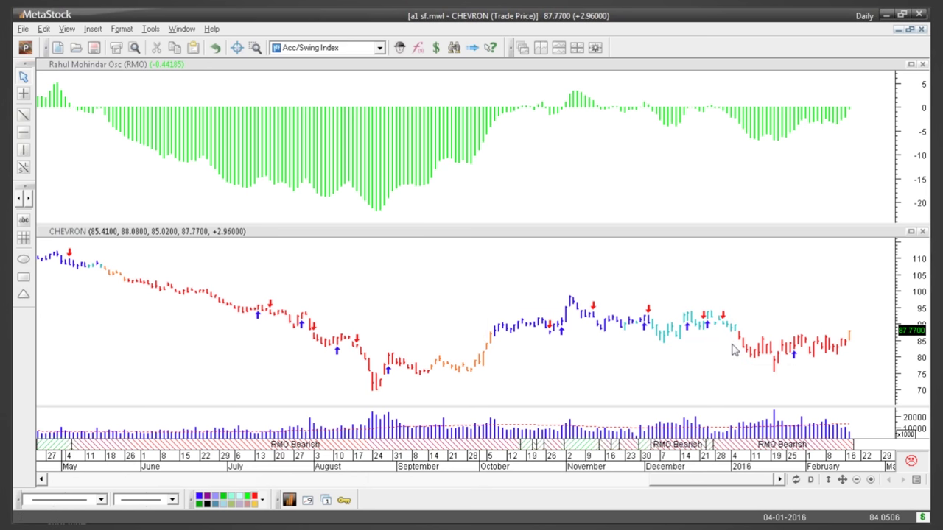
# Circle Chevron's red price bars from mid-May to mid-September with a large ellipse, and delete that ellipse.
pyautogui.click(24, 265)
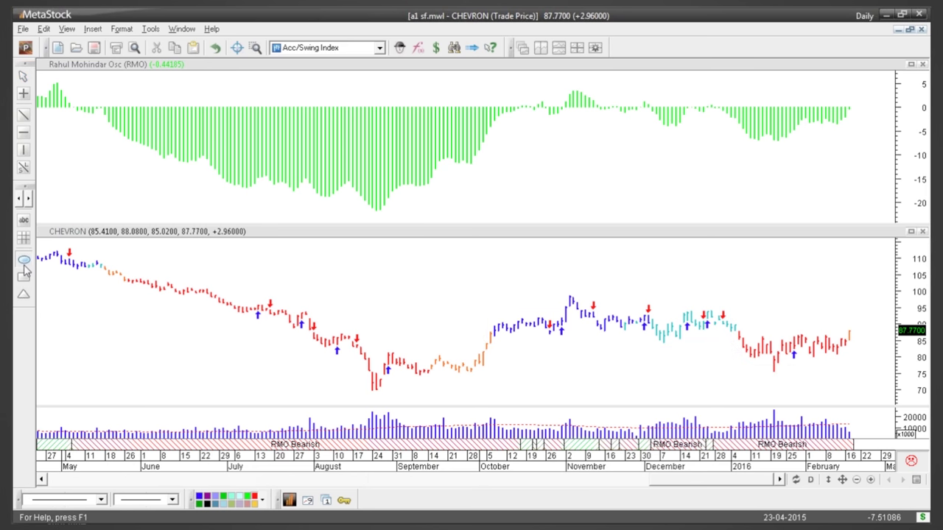
pyautogui.moveTo(95, 241); pyautogui.dragTo(433, 417)
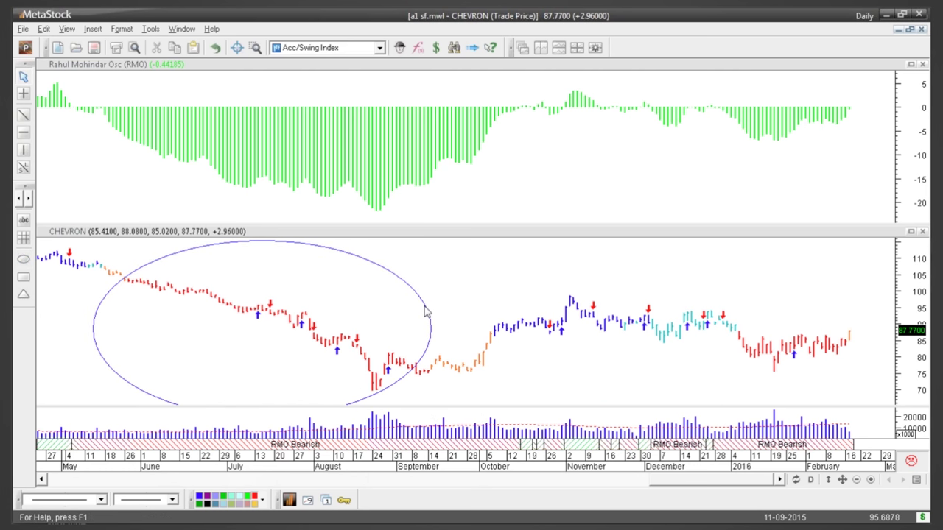
pyautogui.press('Delete')
# Frame Chevron's orange price bars from mid-September to early October with a rectangle.
pyautogui.click(24, 277)
pyautogui.moveTo(416, 341); pyautogui.dragTo(490, 382)
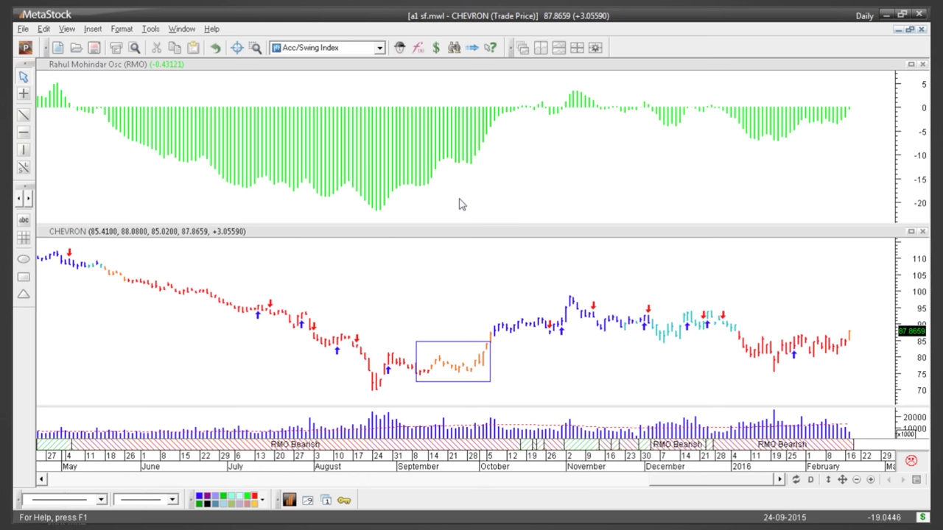
# Read the Expert Advisor commentary for Chevron, and close the commentary window.
pyautogui.rightClick(486, 269)
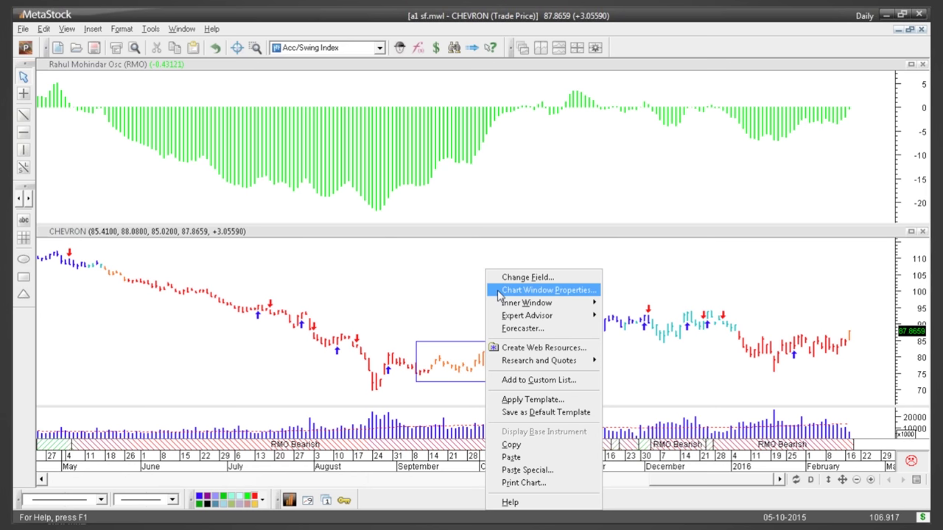
pyautogui.moveTo(502, 317)
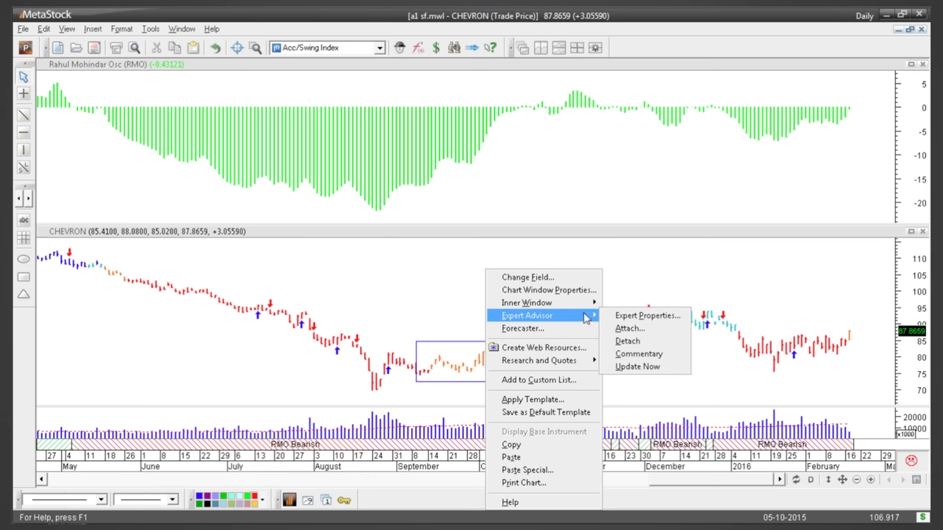
pyautogui.click(650, 357)
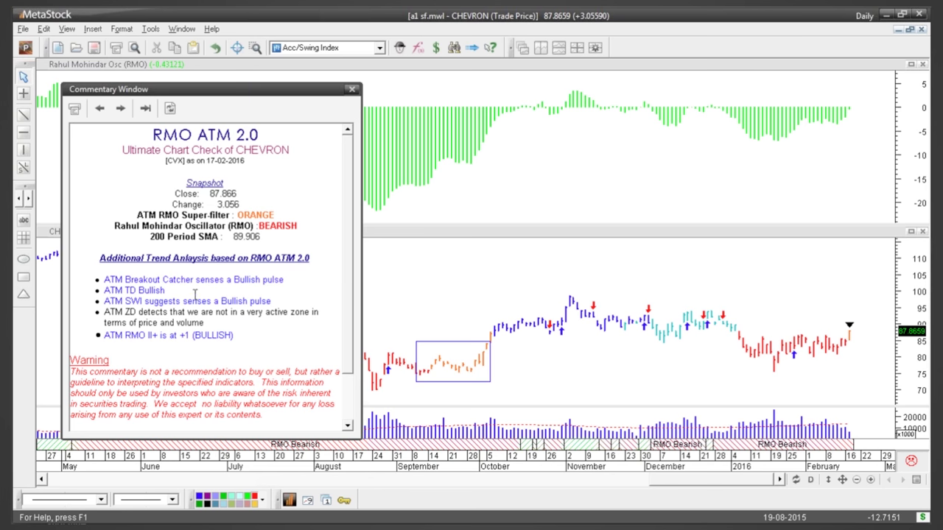
pyautogui.click(351, 89)
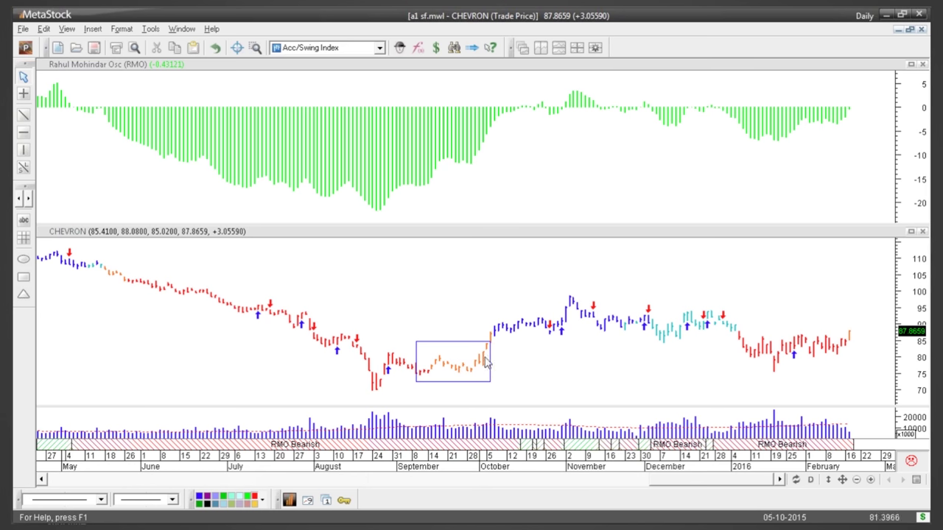
# Locate the ATM RMO Super-filter exploration in the Power Console's exploration list, and close the console.
pyautogui.click(454, 47)
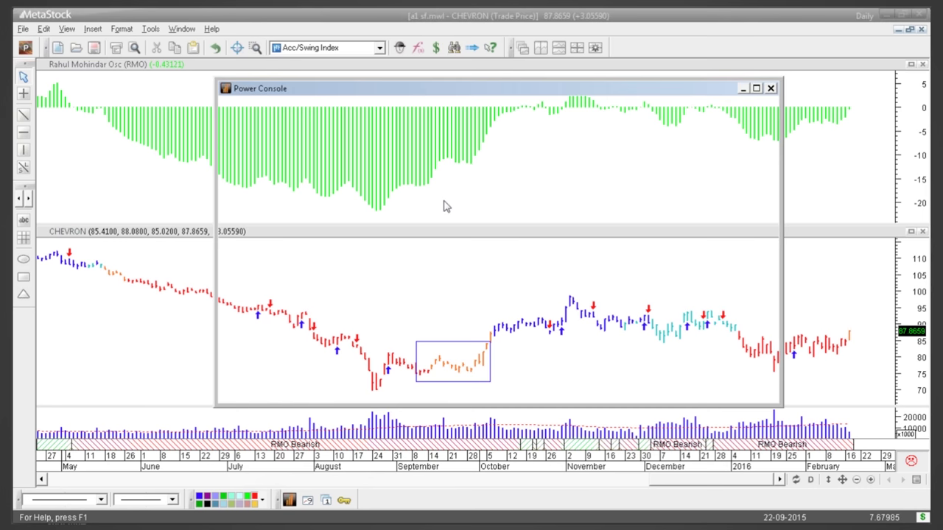
pyautogui.click(389, 222)
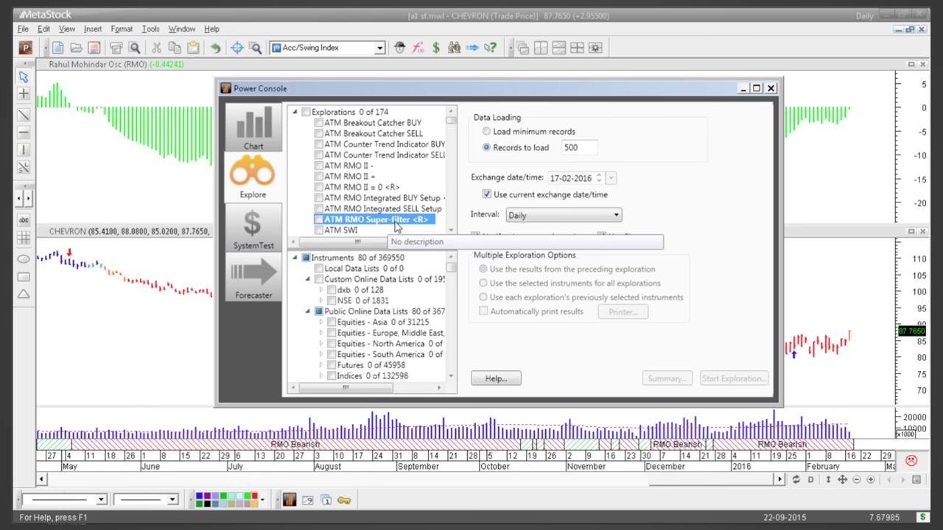
pyautogui.press('Escape')
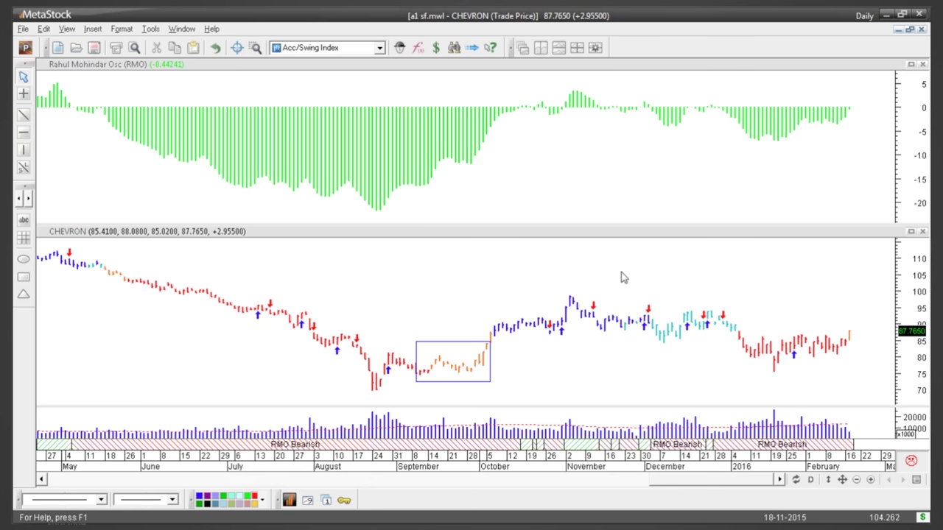
pyautogui.click(23, 28)
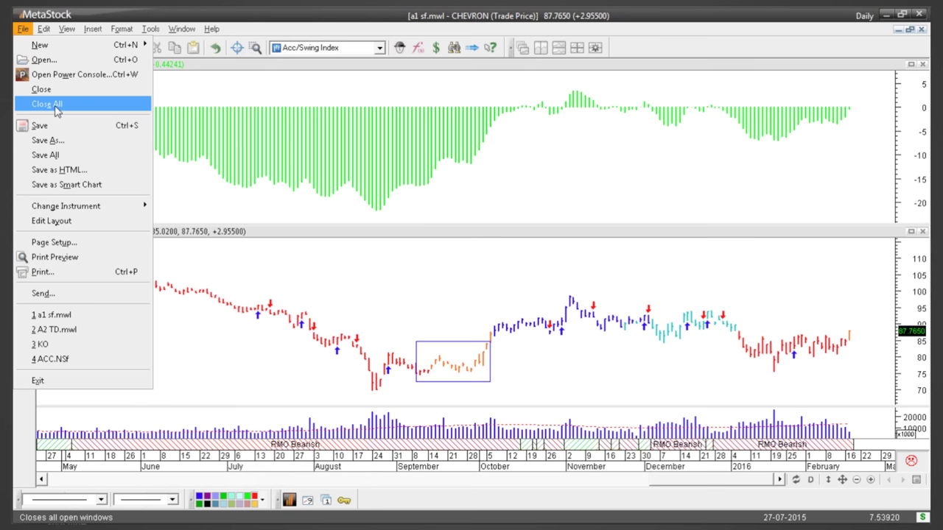
pyautogui.click(309, 151)
pyautogui.click(425, 297)
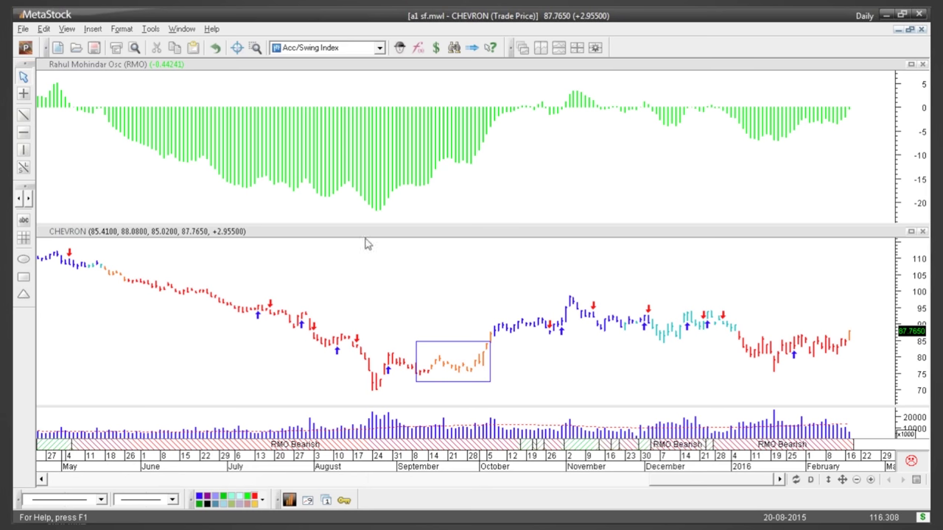
pyautogui.click(899, 32)
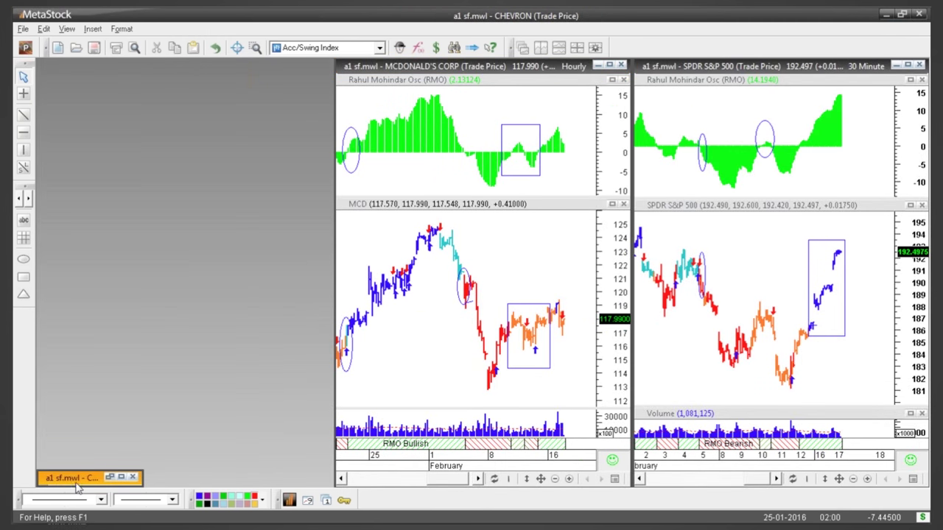
pyautogui.doubleClick(77, 481)
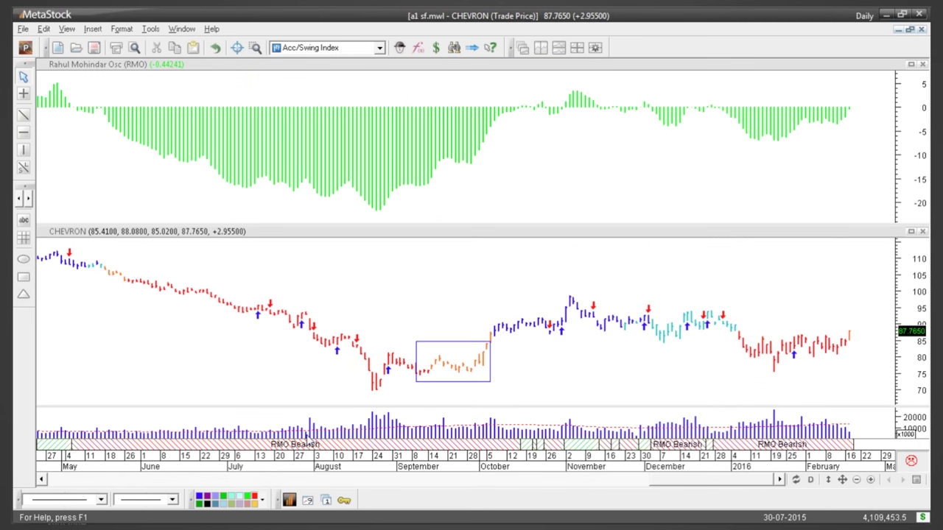
# Switch to the presentation and show the ATM TrendDecider Suite slide.
pyautogui.press('super')
pyautogui.click(568, 275)
pyautogui.press('super')
pyautogui.click(698, 516)
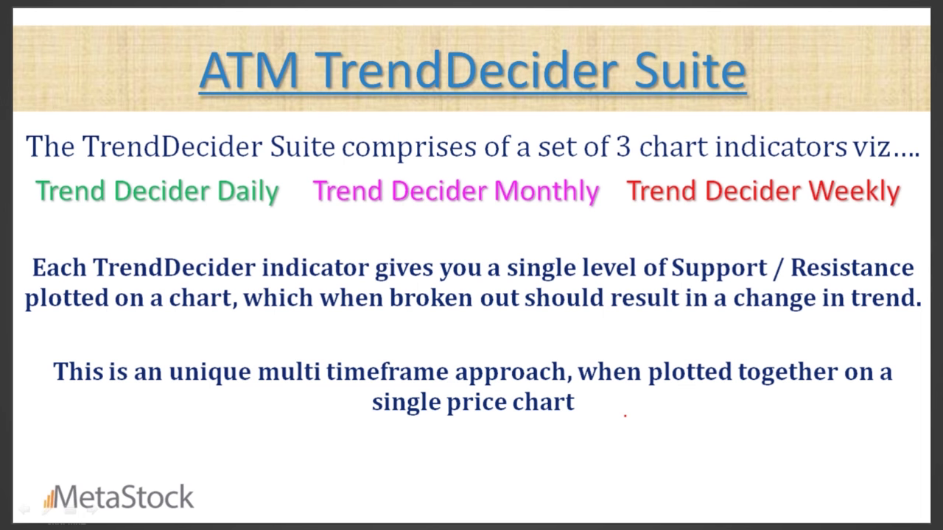
# Return to MetaStock and open the A2 TD layout.
pyautogui.hotkey('alt', 'Tab')
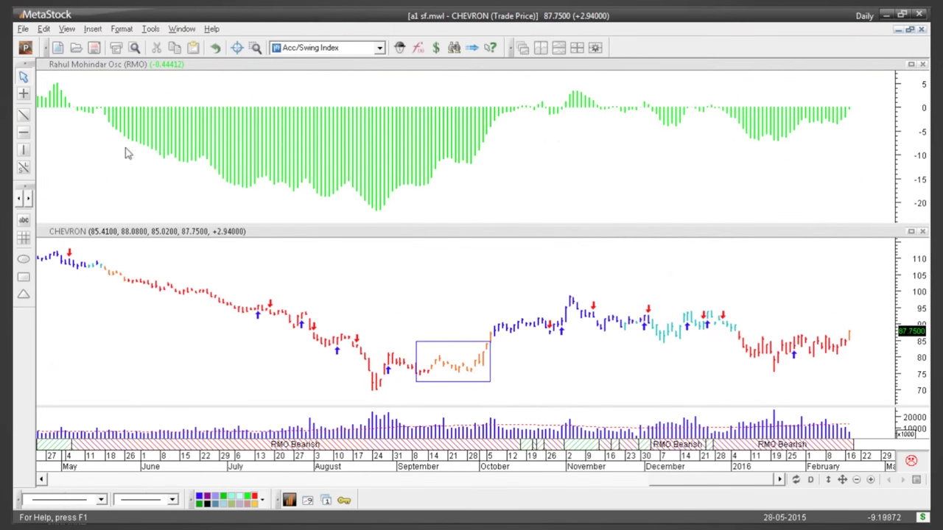
pyautogui.click(23, 29)
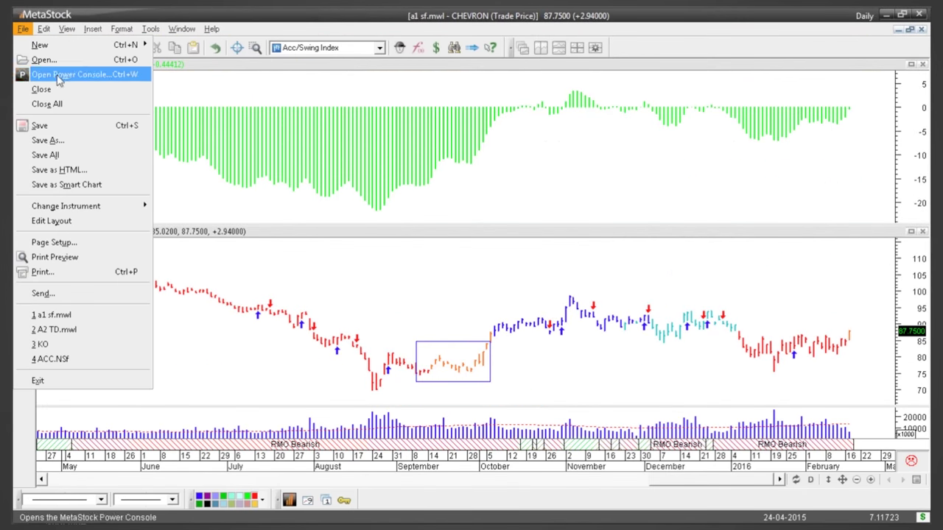
pyautogui.click(94, 59)
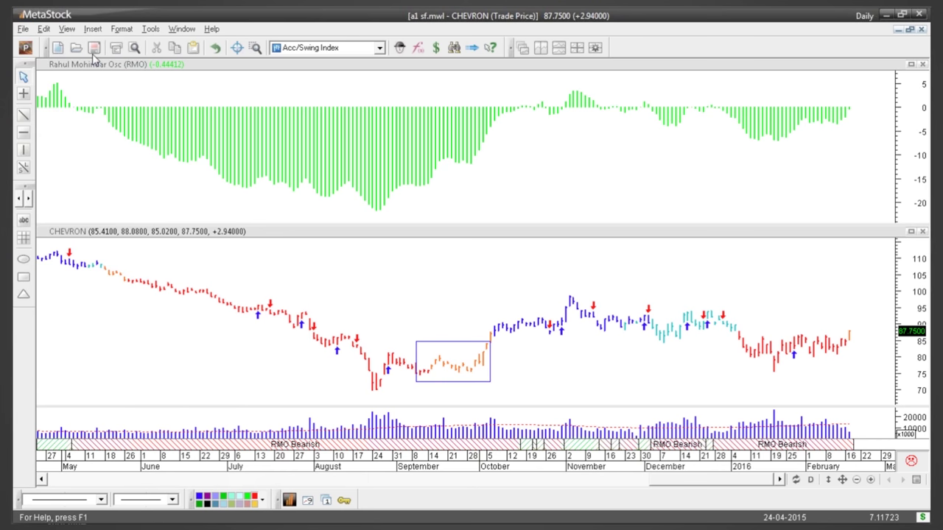
pyautogui.click(366, 174)
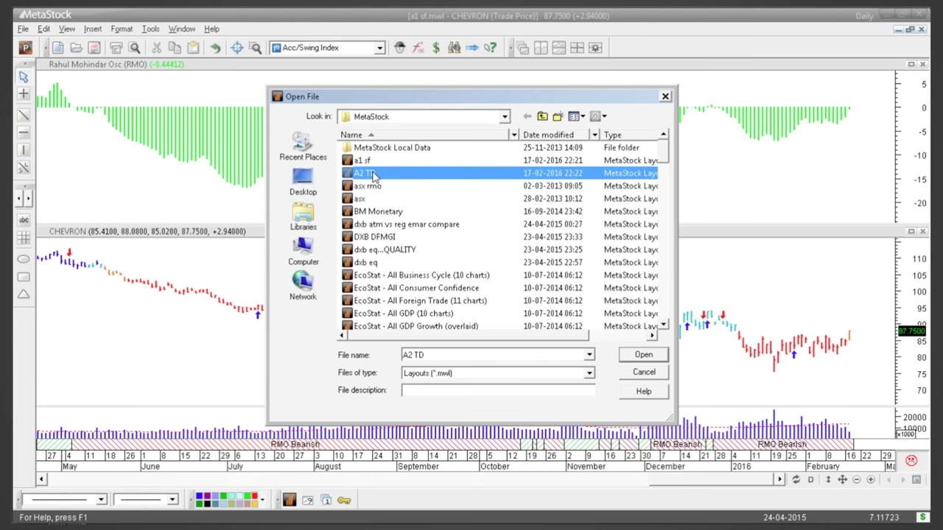
pyautogui.doubleClick(372, 174)
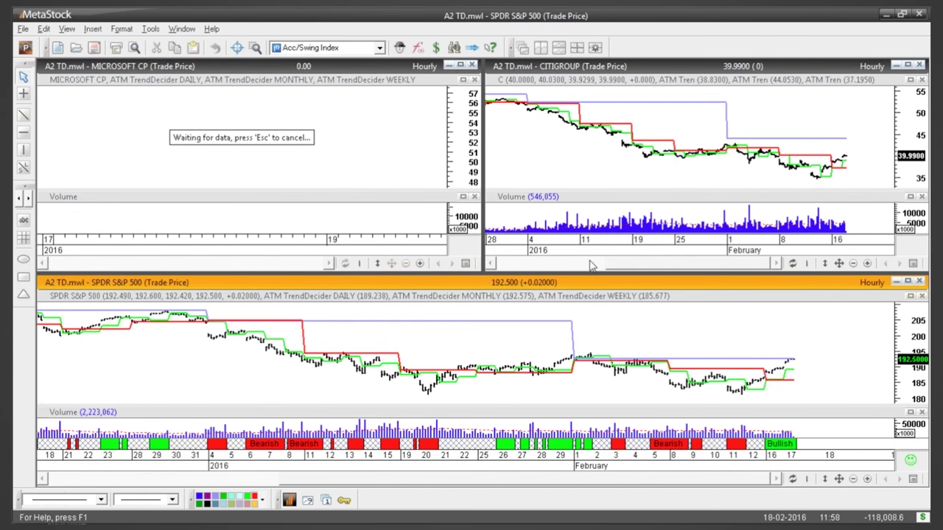
# Maximize the hourly Microsoft chart, recolor its weekly TrendDecider line pale cyan, and enlarge the February bars.
pyautogui.click(384, 67)
pyautogui.doubleClick(384, 67)
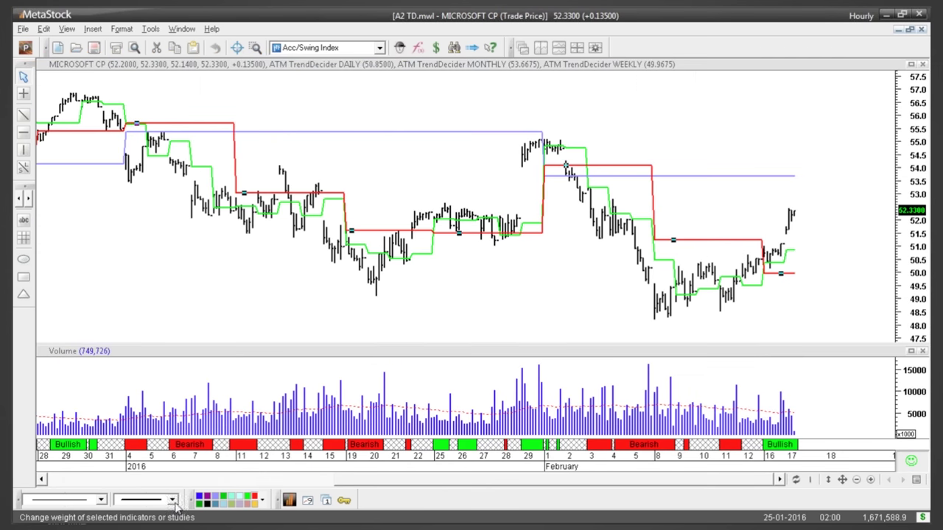
pyautogui.click(245, 501)
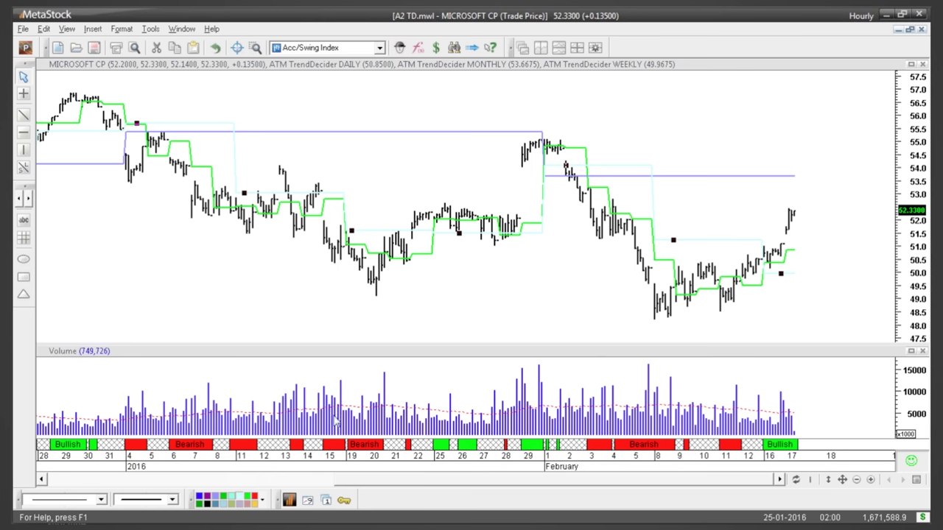
pyautogui.click(872, 479)
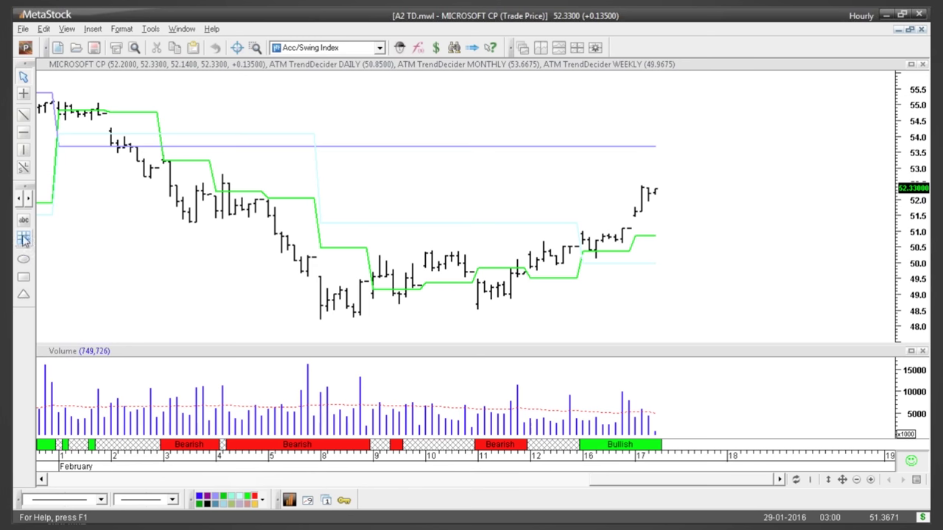
# Mark price meeting the daily TrendDecider line around 4 February and 12 February with ellipses, and delete both ellipses.
pyautogui.moveTo(224, 179); pyautogui.dragTo(243, 217)
pyautogui.click(23, 260)
pyautogui.moveTo(520, 247); pyautogui.dragTo(539, 294)
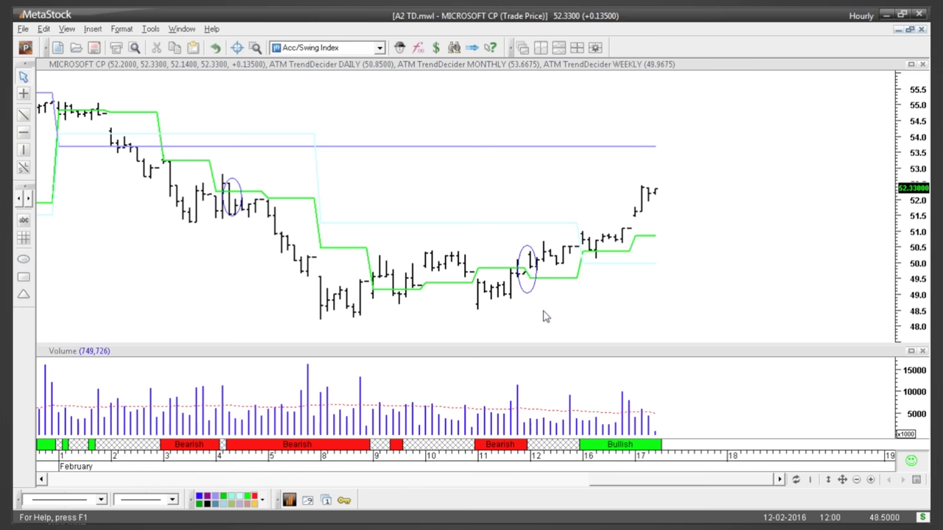
pyautogui.click(532, 294)
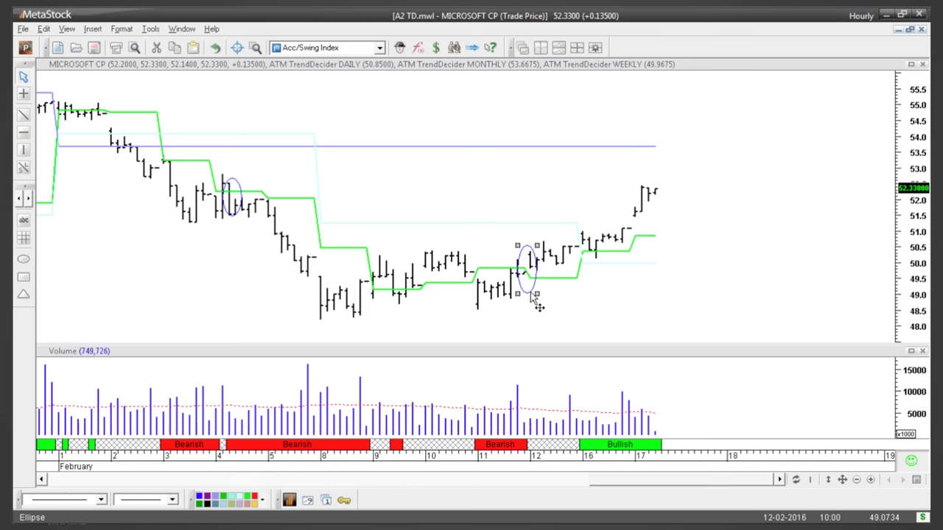
pyautogui.press('Delete')
pyautogui.click(241, 190)
pyautogui.press('Delete')
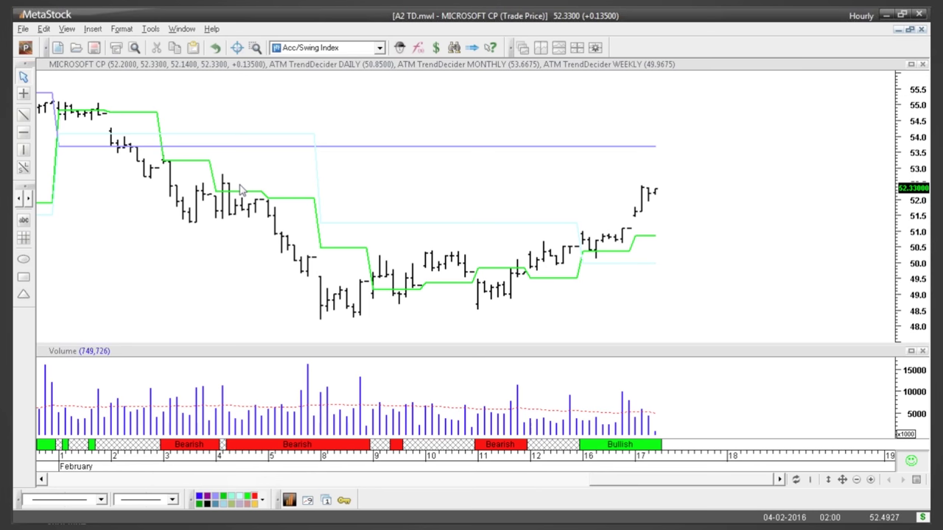
# Recolor the weekly TrendDecider line red and the daily and monthly TrendDecider lines pale cyan.
pyautogui.click(538, 224)
pyautogui.click(255, 498)
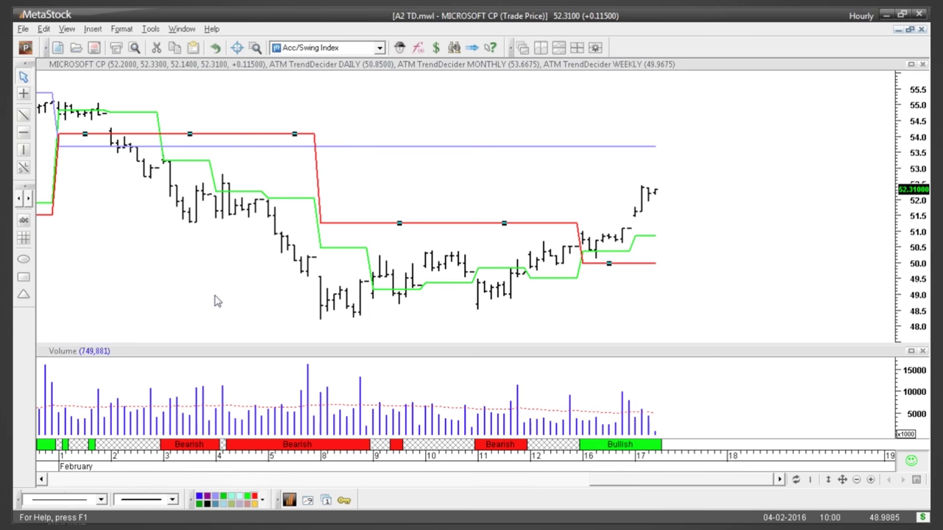
pyautogui.click(185, 308)
pyautogui.click(205, 161)
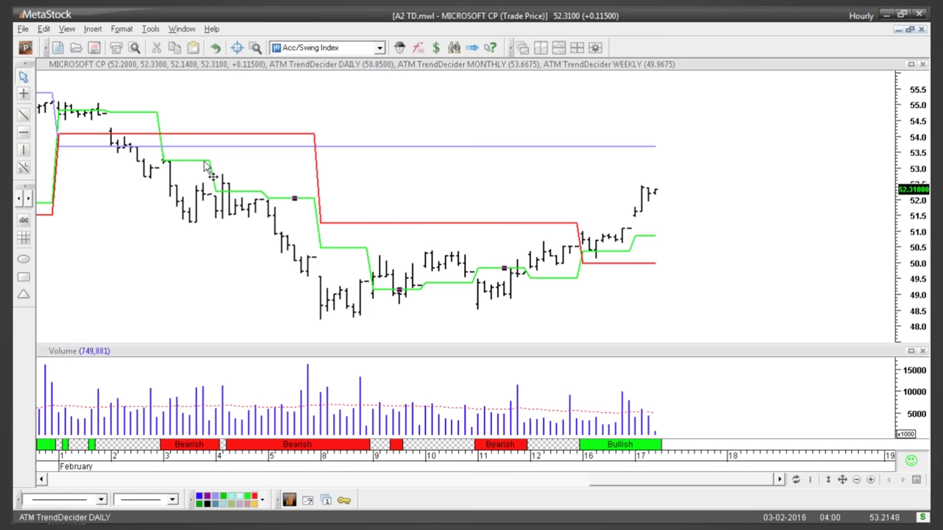
pyautogui.click(237, 498)
pyautogui.rightClick(373, 152)
pyautogui.click(369, 147)
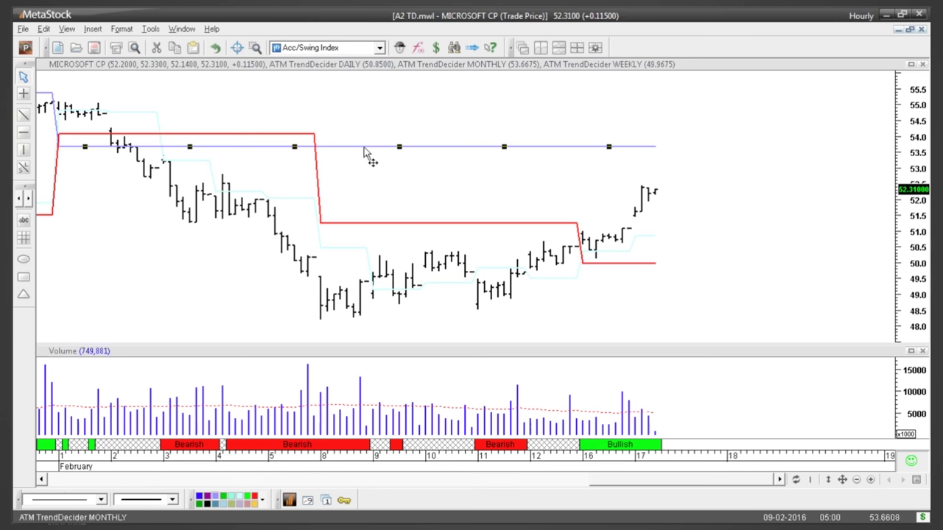
pyautogui.click(237, 498)
# Give the red weekly TrendDecider line a much thicker line weight.
pyautogui.click(361, 222)
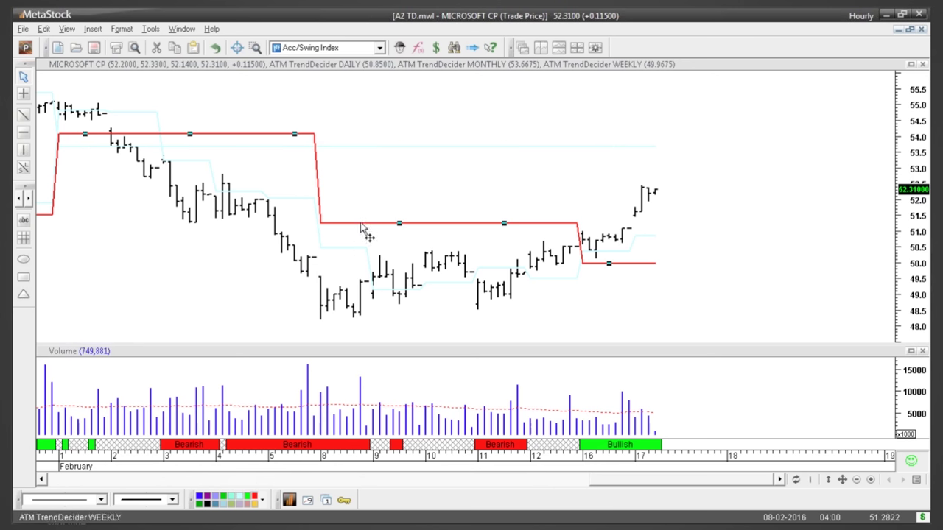
pyautogui.click(172, 501)
pyautogui.click(172, 490)
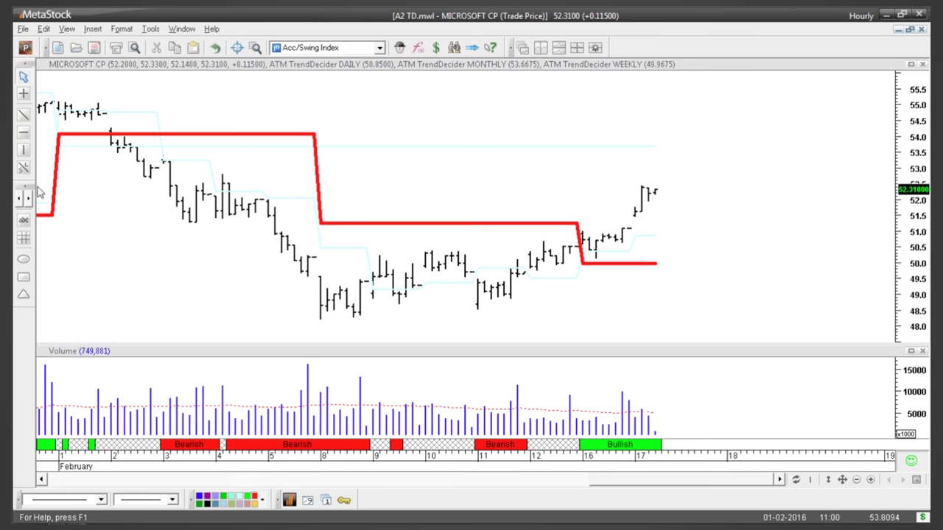
# Circle the price breaks through the weekly TrendDecider line around 2 February and 16 February with two ellipses.
pyautogui.click(24, 259)
pyautogui.moveTo(100, 116); pyautogui.dragTo(152, 164)
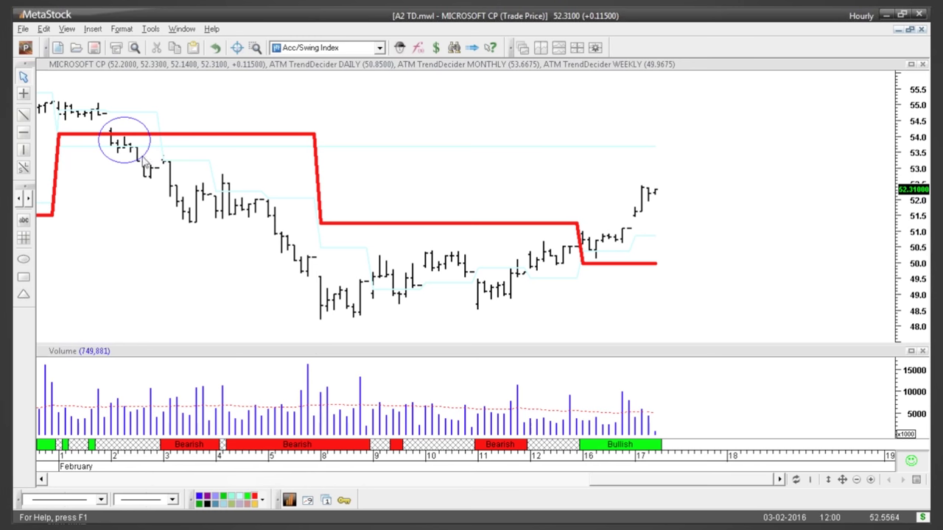
pyautogui.click(24, 259)
pyautogui.moveTo(558, 218); pyautogui.dragTo(616, 269)
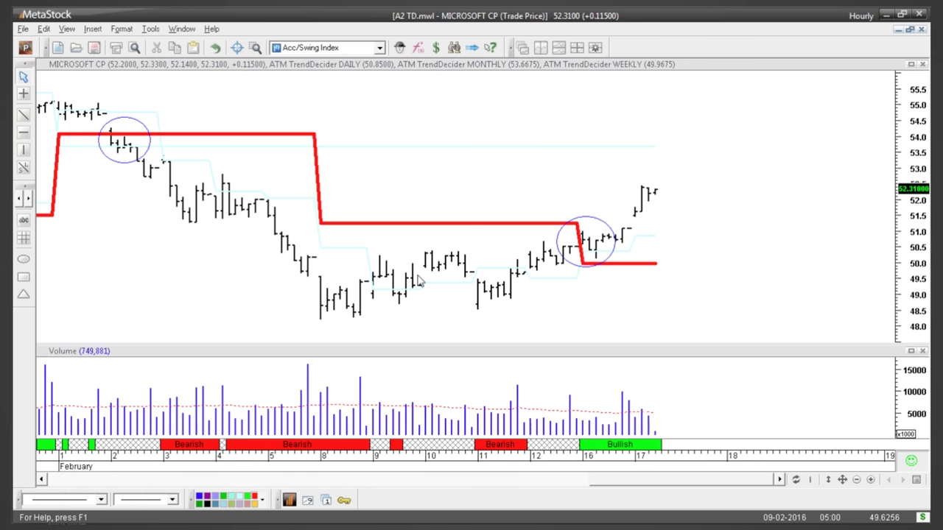
pyautogui.moveTo(411, 274)
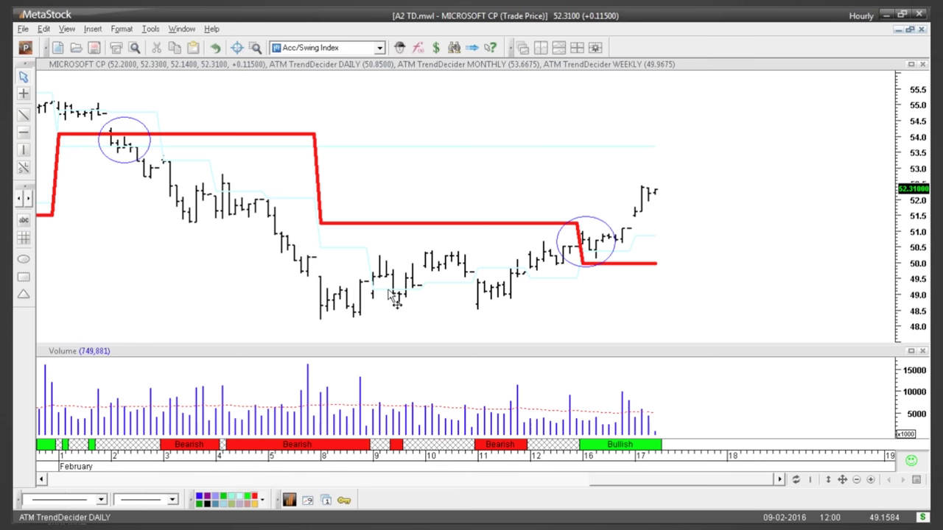
pyautogui.moveTo(390, 292)
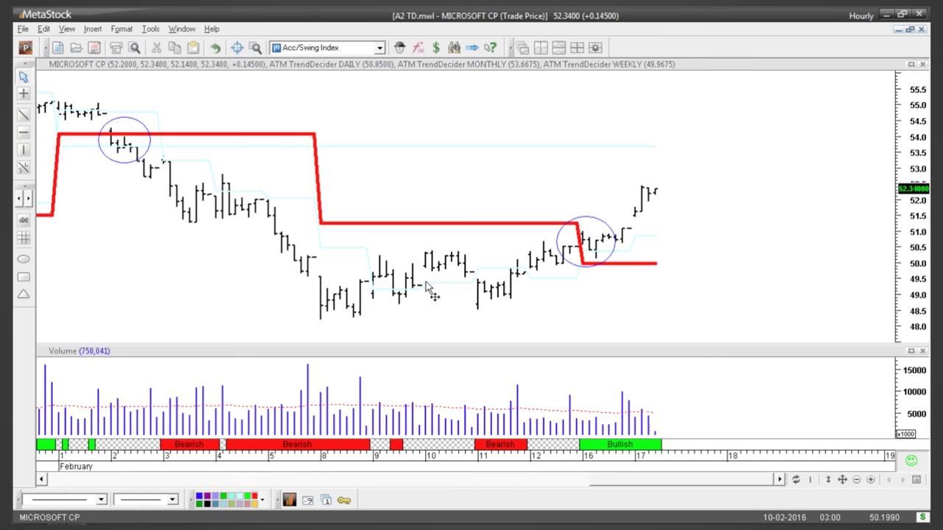
# Recolor the monthly TrendDecider line a muted brown and reduce it to the thinnest line weight.
pyautogui.click(528, 148)
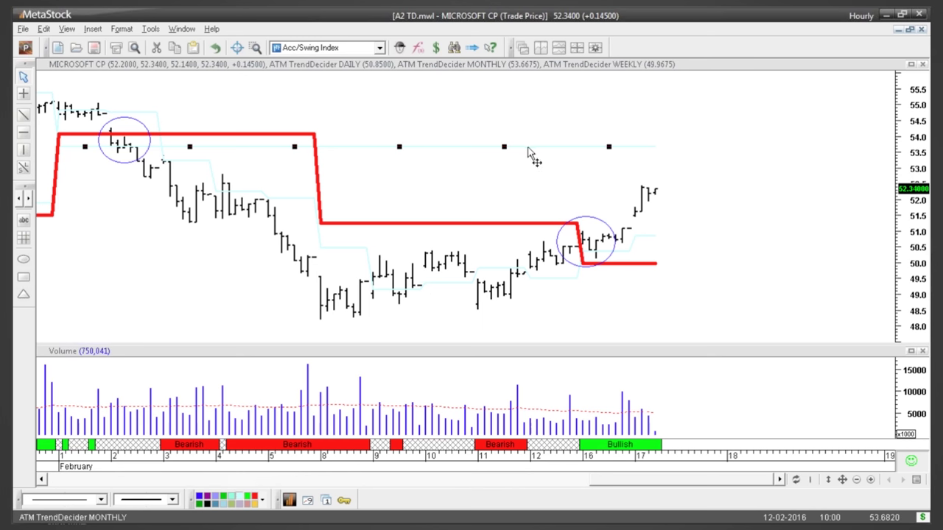
pyautogui.click(249, 504)
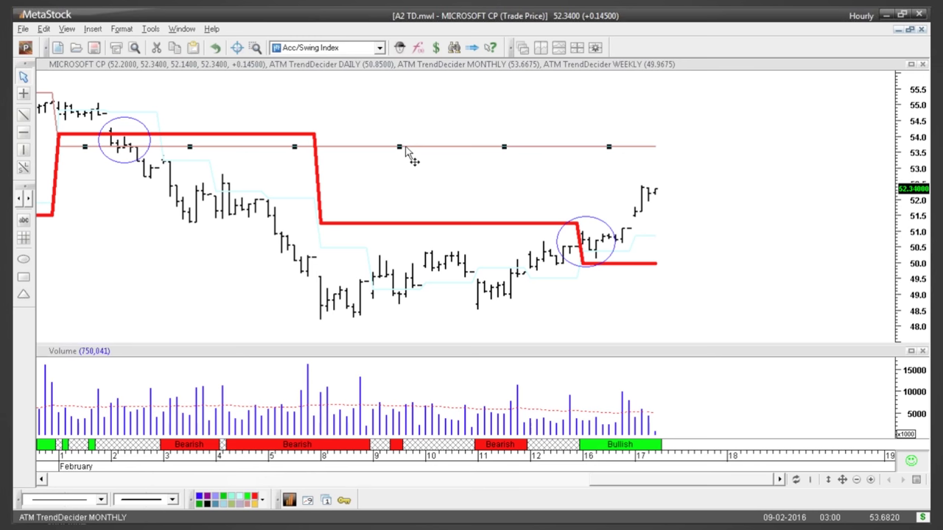
pyautogui.moveTo(405, 147)
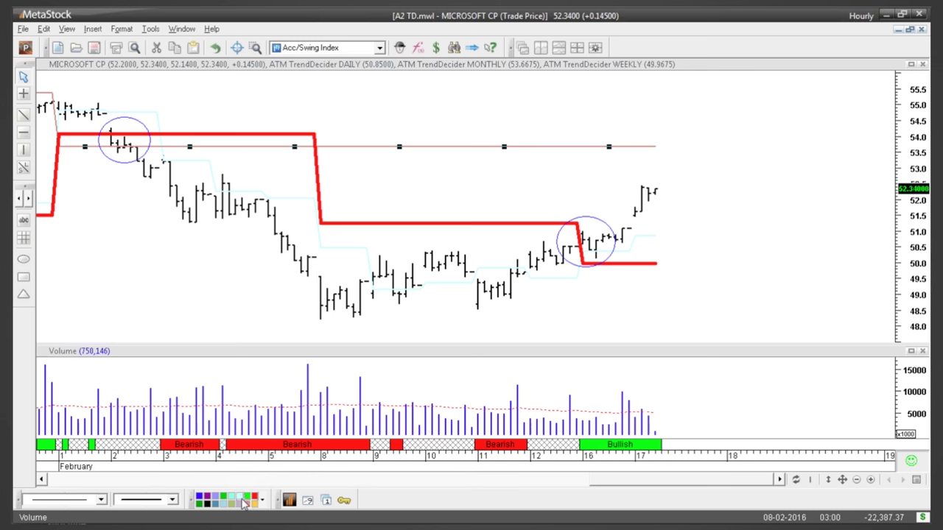
pyautogui.click(170, 501)
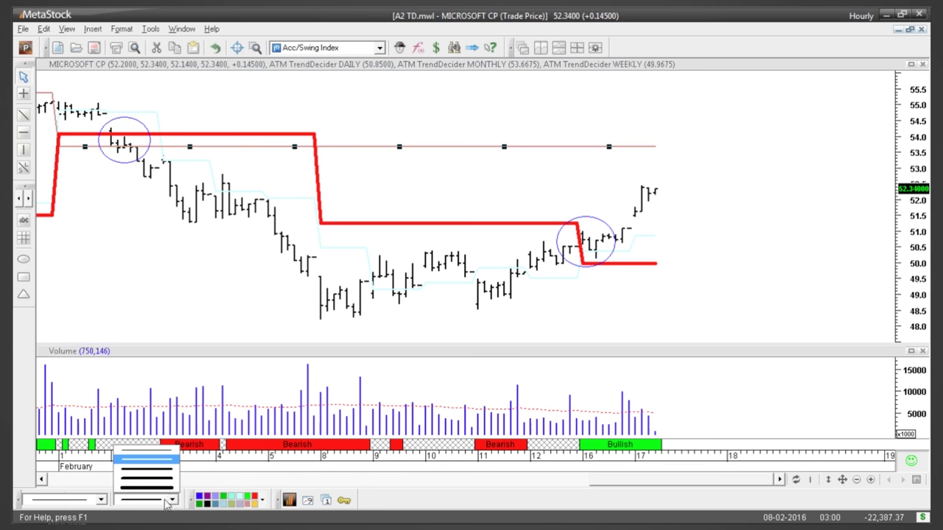
pyautogui.click(175, 461)
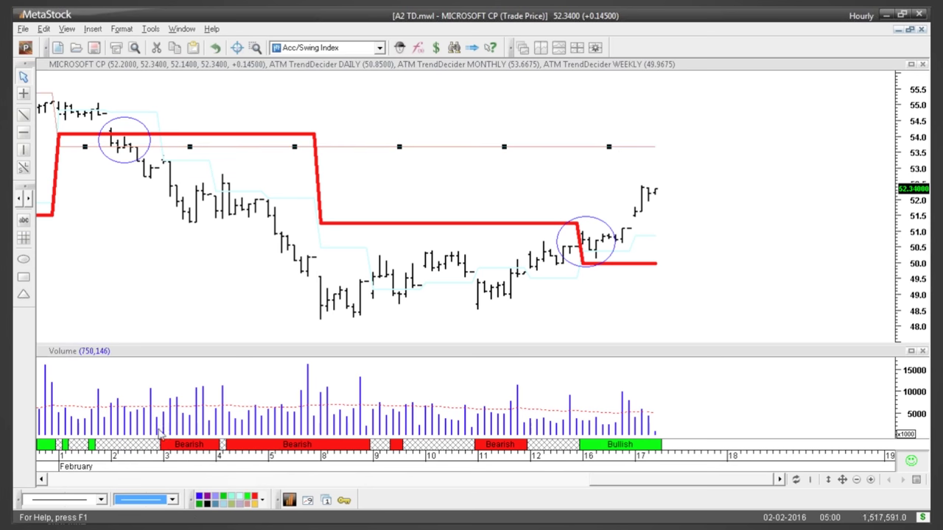
pyautogui.click(191, 335)
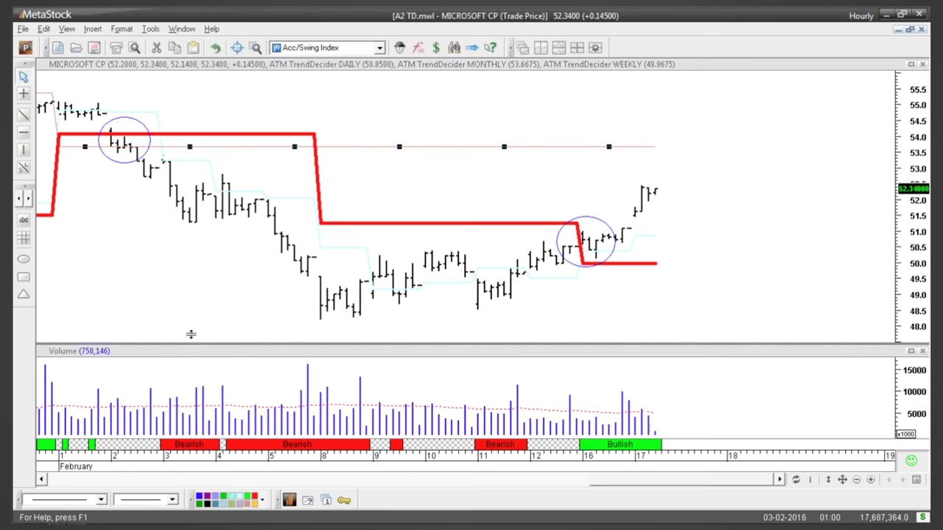
# Make the daily TrendDecider line bright green with a thicker line weight, and close the Volume pane.
pyautogui.moveTo(191, 334); pyautogui.dragTo(190, 319)
pyautogui.click(321, 221)
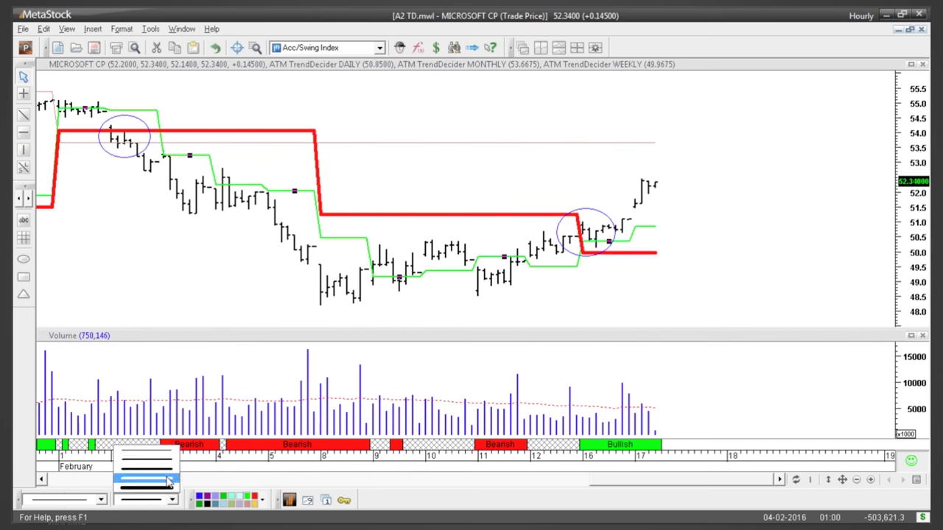
pyautogui.click(172, 276)
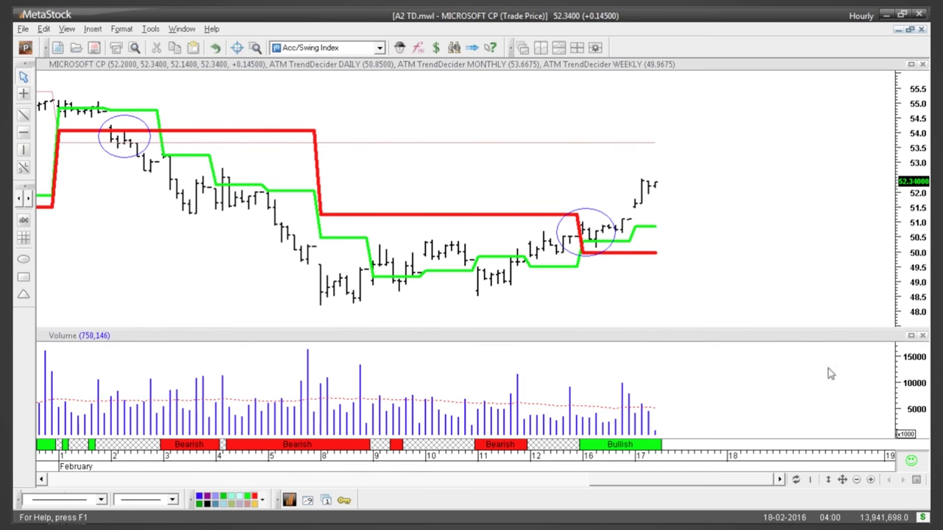
pyautogui.click(922, 335)
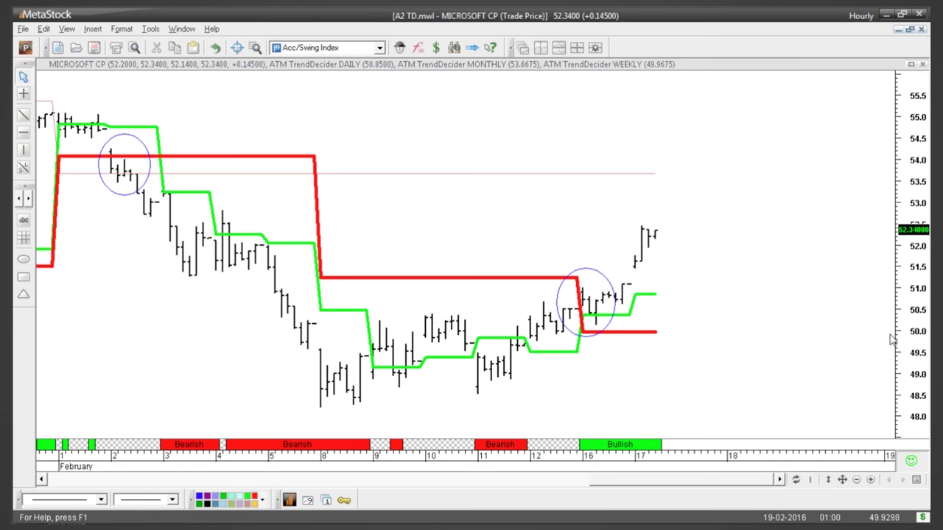
# Replace the ellipse around 2 February with a smaller one over the weekly line break and give it a thick blue outline.
pyautogui.click(152, 168)
pyautogui.press('Delete')
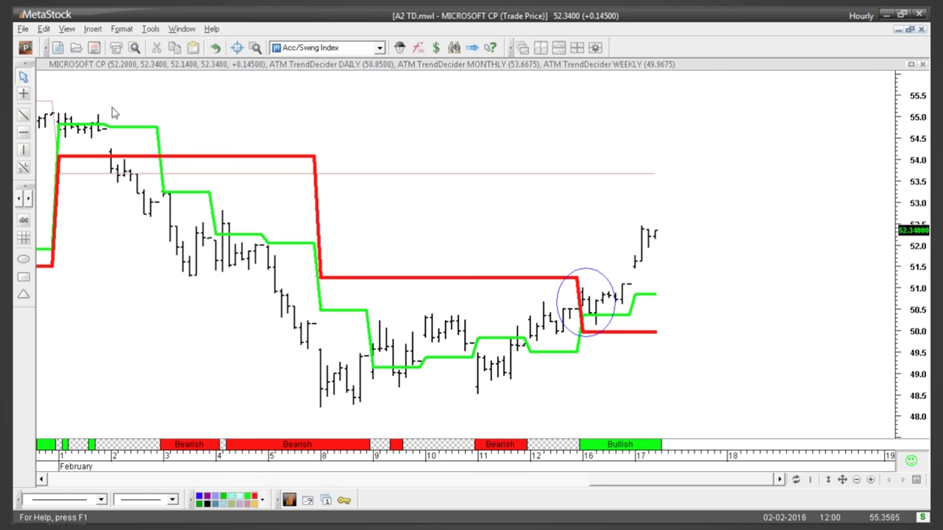
pyautogui.click(24, 260)
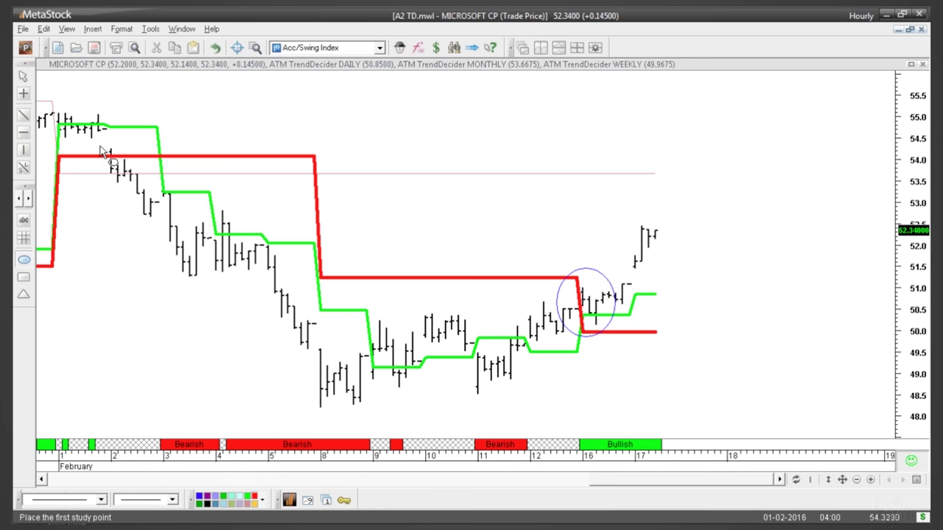
pyautogui.moveTo(115, 168); pyautogui.dragTo(137, 193)
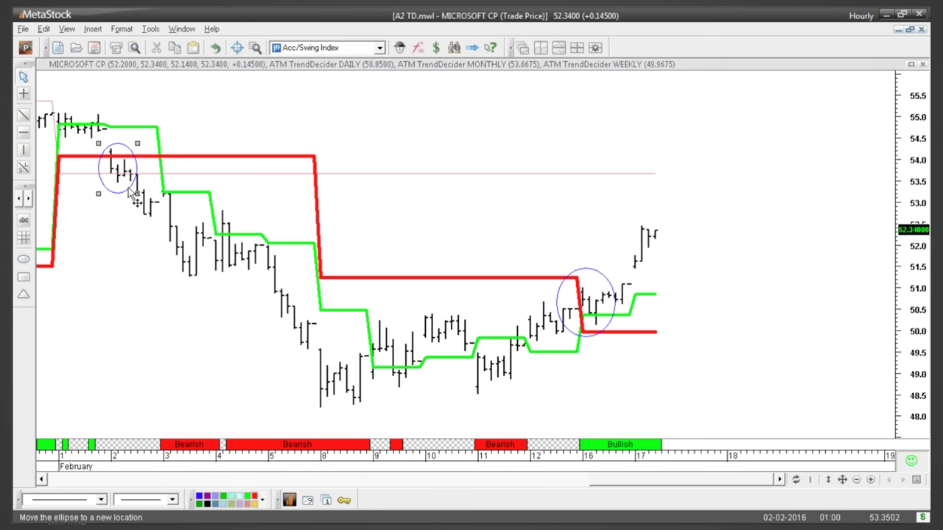
pyautogui.click(134, 327)
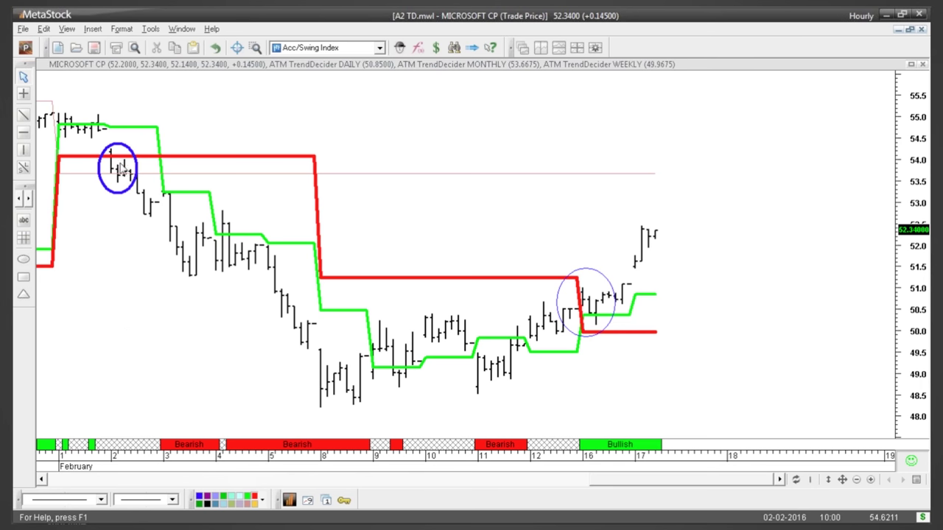
# Delete the monthly TrendDecider line from the Microsoft chart.
pyautogui.click(412, 178)
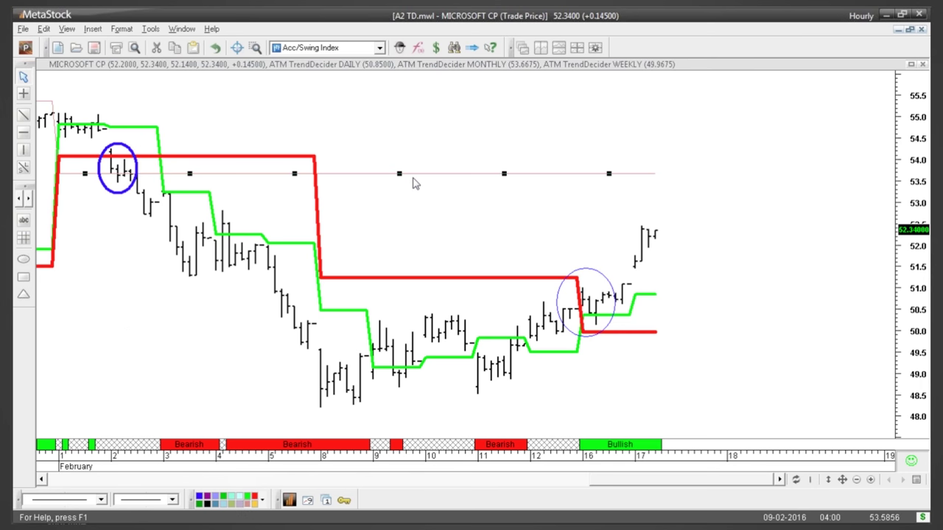
pyautogui.press('Delete')
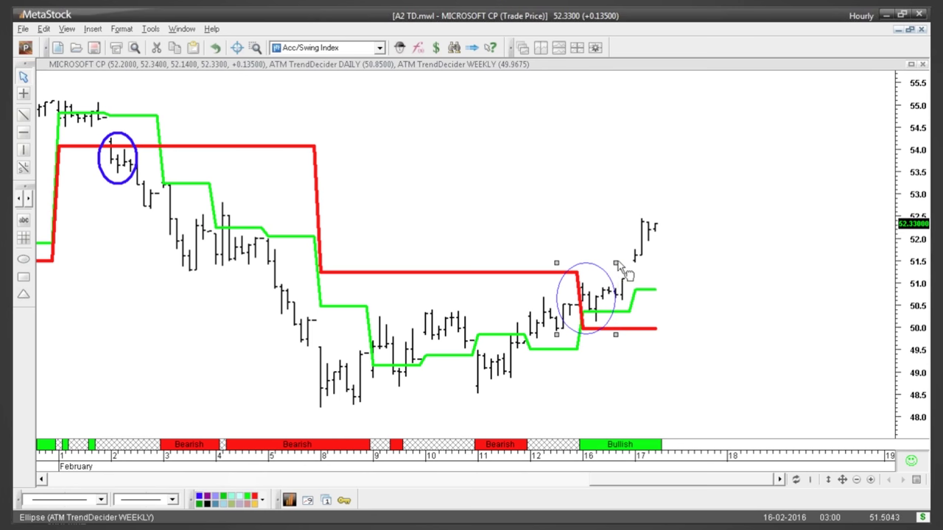
# Shrink the ellipse around 16 February and give it a thick outline.
pyautogui.moveTo(616, 263); pyautogui.dragTo(608, 277)
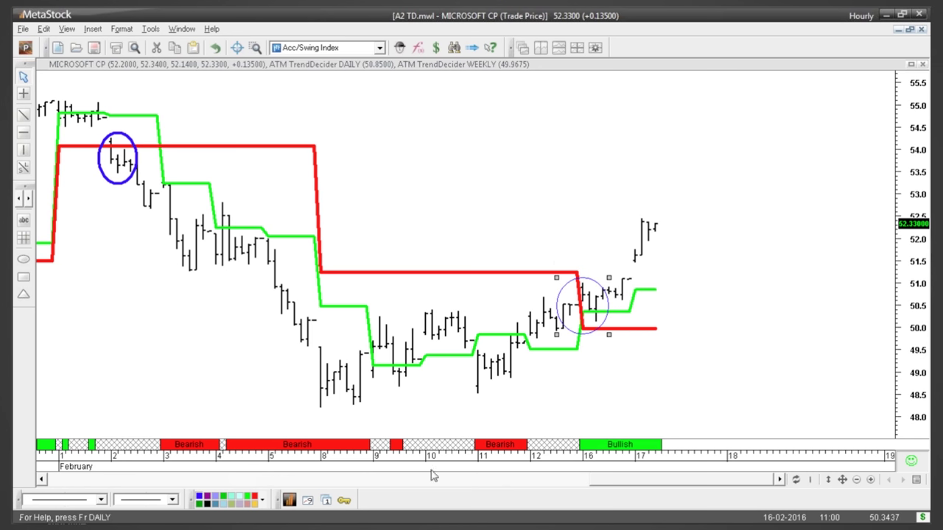
pyautogui.click(179, 500)
pyautogui.click(174, 481)
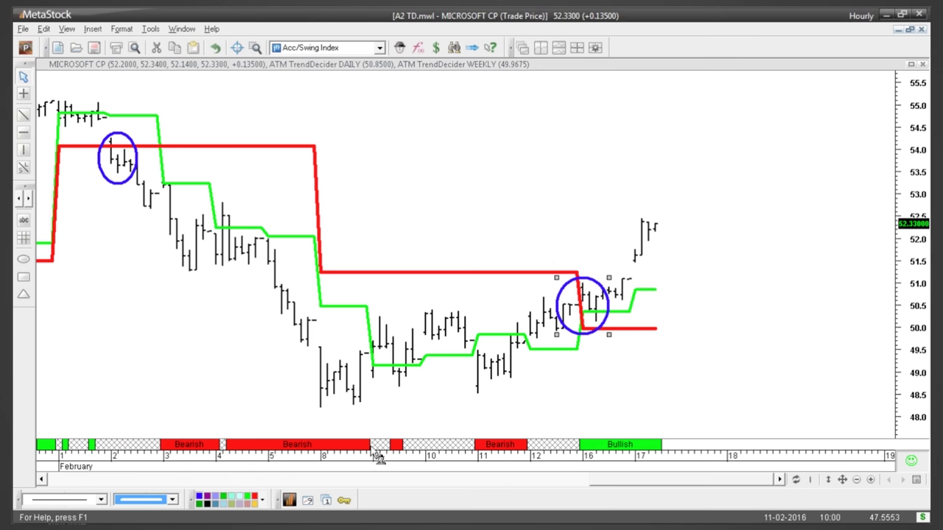
pyautogui.click(543, 362)
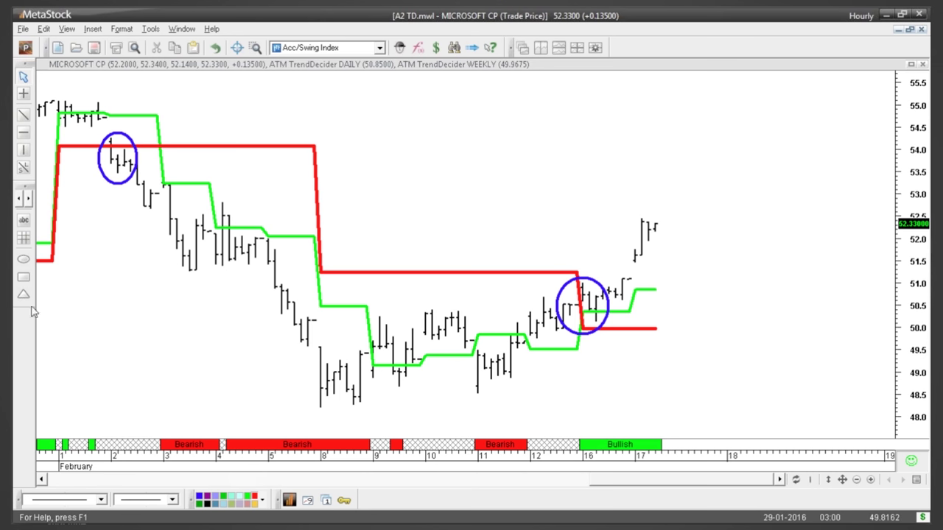
# Circle the sideways price action around 9 to 11 February with a large ellipse, recolored aquamarine and given a heavier line weight.
pyautogui.click(24, 260)
pyautogui.moveTo(371, 303)
pyautogui.mouseDown()
pyautogui.moveTo(448, 389)
pyautogui.moveTo(501, 414)
pyautogui.mouseUp()
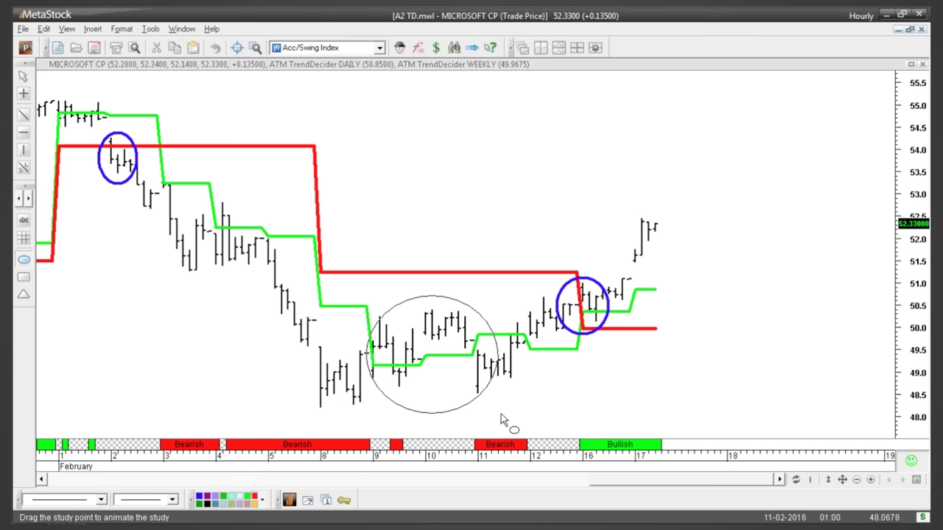
pyautogui.click(438, 414)
pyautogui.click(231, 502)
pyautogui.click(235, 498)
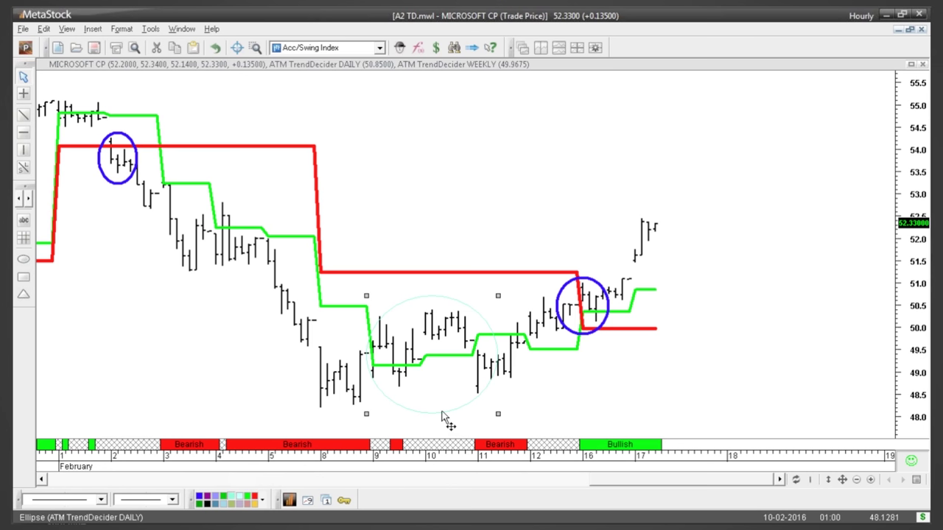
pyautogui.click(156, 501)
pyautogui.click(162, 469)
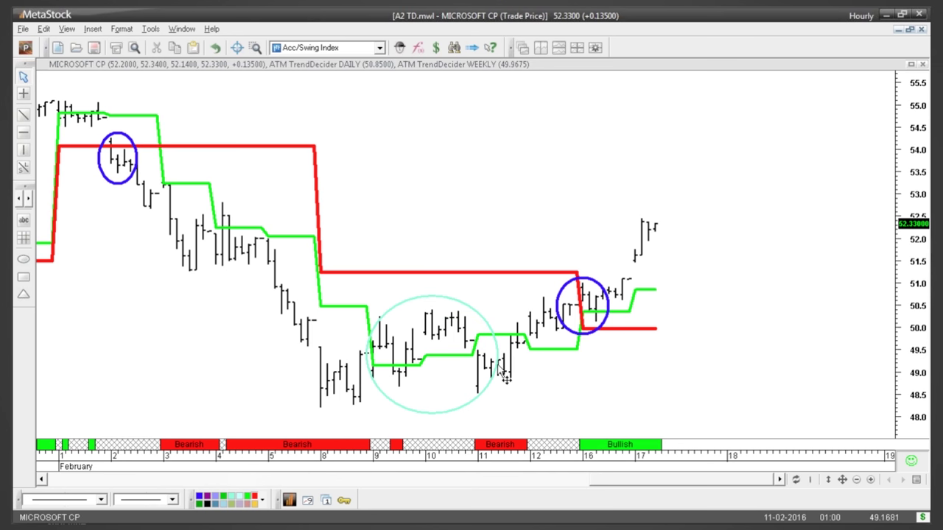
# Delete the aquamarine ellipse around 9 to 11 February.
pyautogui.moveTo(506, 375)
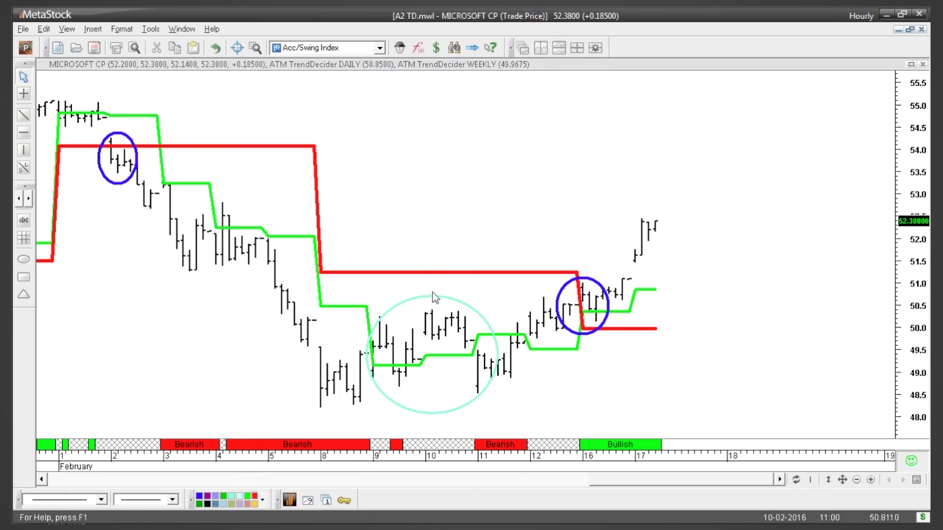
pyautogui.click(432, 295)
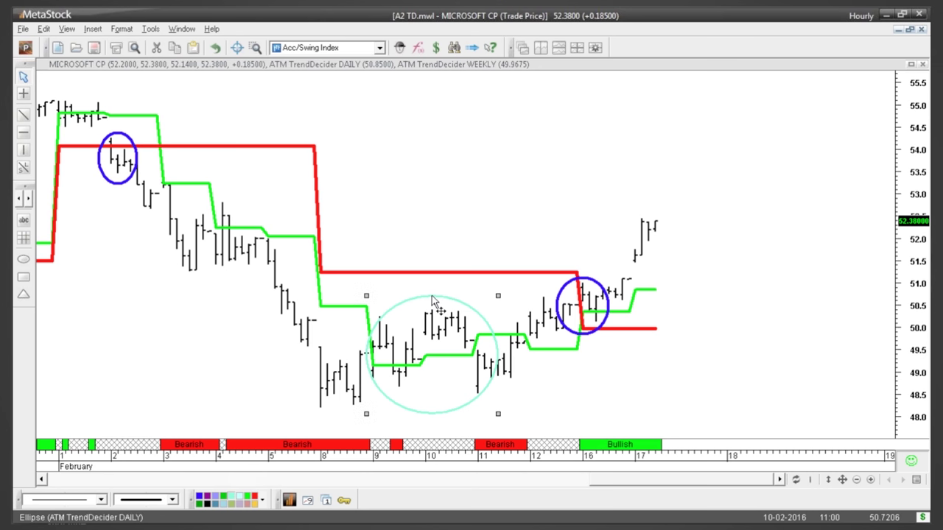
pyautogui.press('Delete')
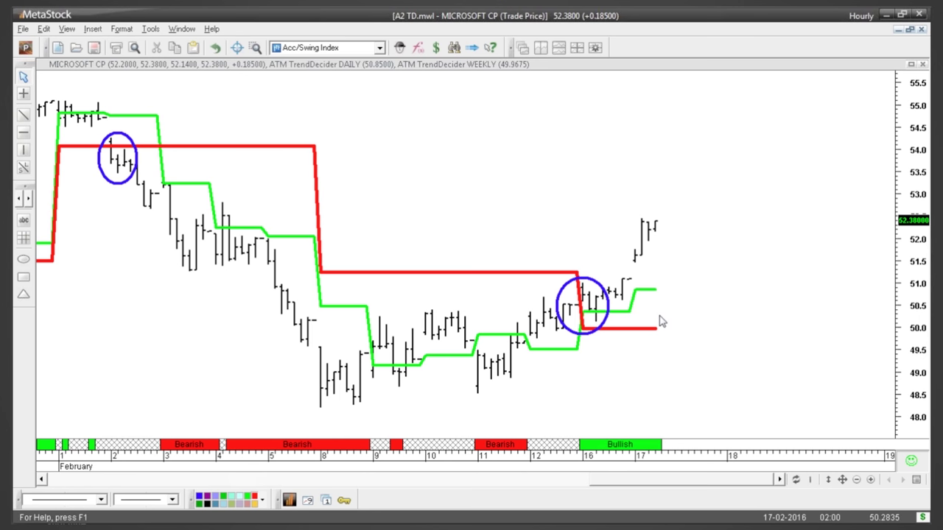
# Draw a narrow, tall ellipse at the daily line around 3 February and move the thick 2 February ellipse onto that spot.
pyautogui.click(23, 260)
pyautogui.moveTo(169, 190); pyautogui.dragTo(176, 214)
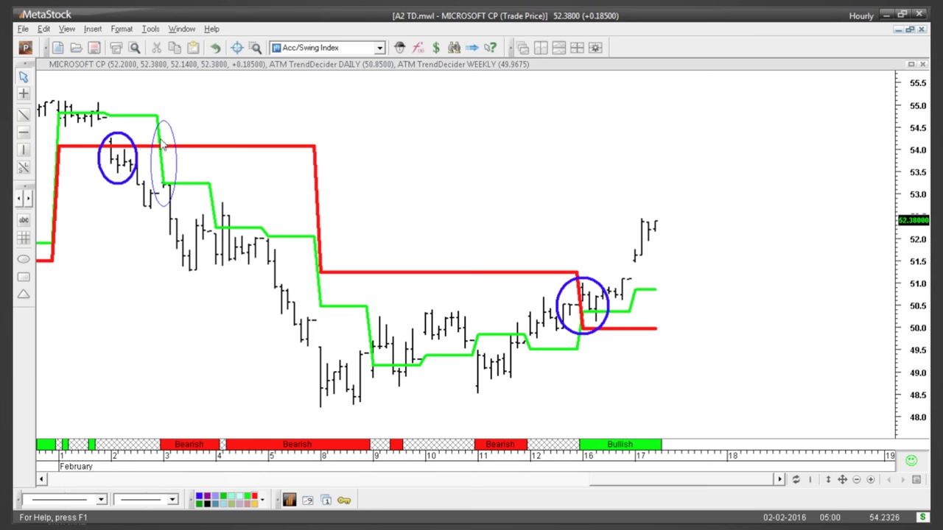
pyautogui.moveTo(163, 196); pyautogui.dragTo(184, 217)
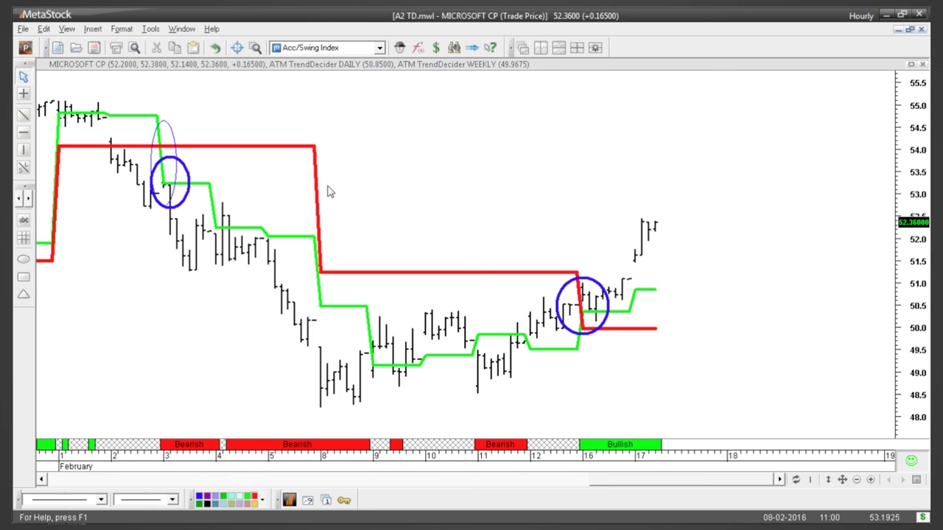
pyautogui.moveTo(174, 205)
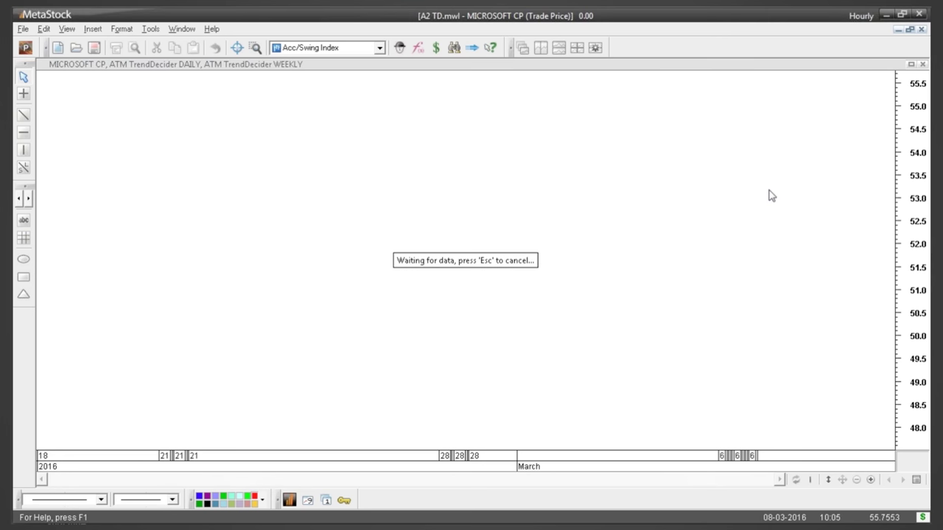
# Switch from the Microsoft chart to the maximized Citigroup chart and close its Volume pane.
pyautogui.click(910, 31)
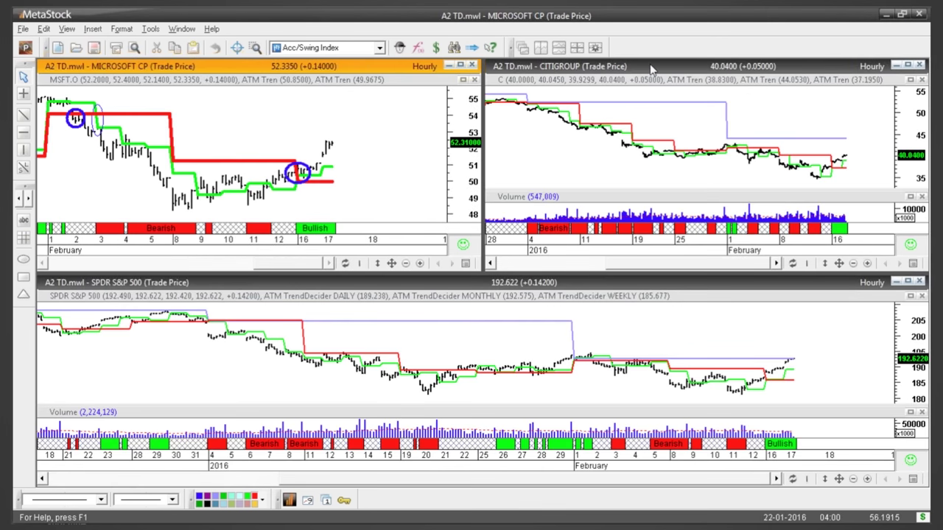
pyautogui.doubleClick(650, 66)
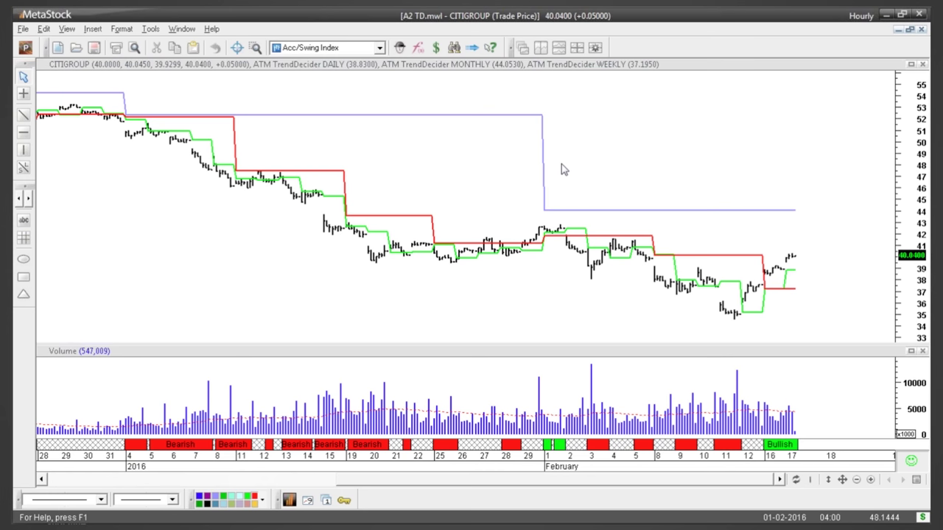
pyautogui.click(924, 353)
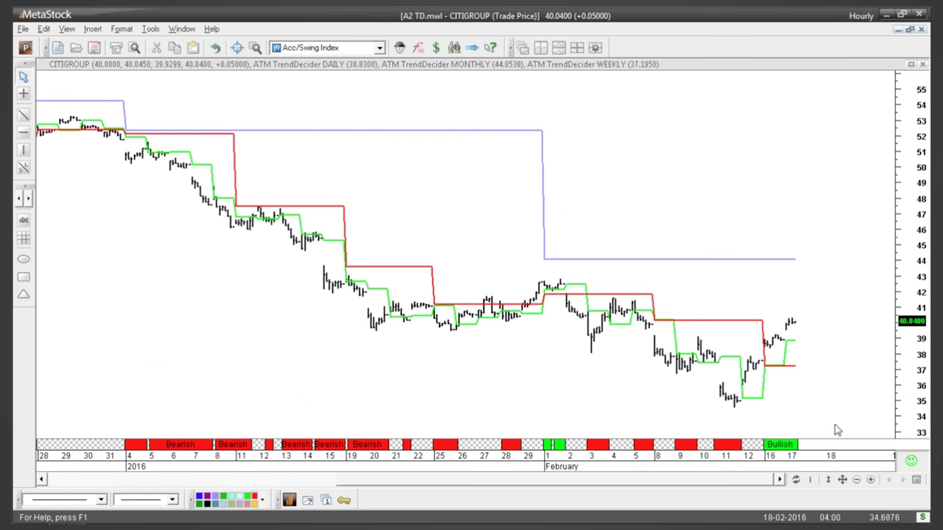
# Change the Citigroup chart's periodicity to 10 Minute to examine the February TrendDecider levels.
pyautogui.click(870, 479)
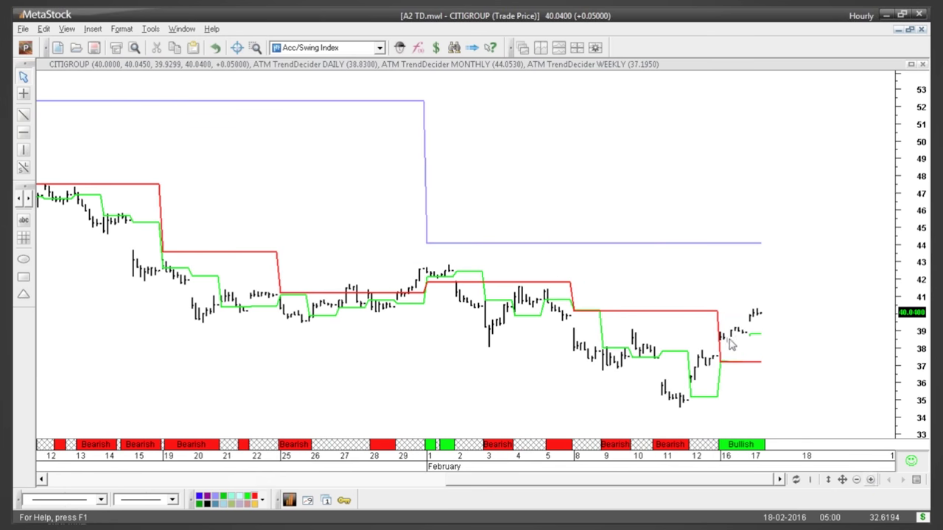
pyautogui.scroll(1, 752, 336)
pyautogui.moveTo(714, 337)
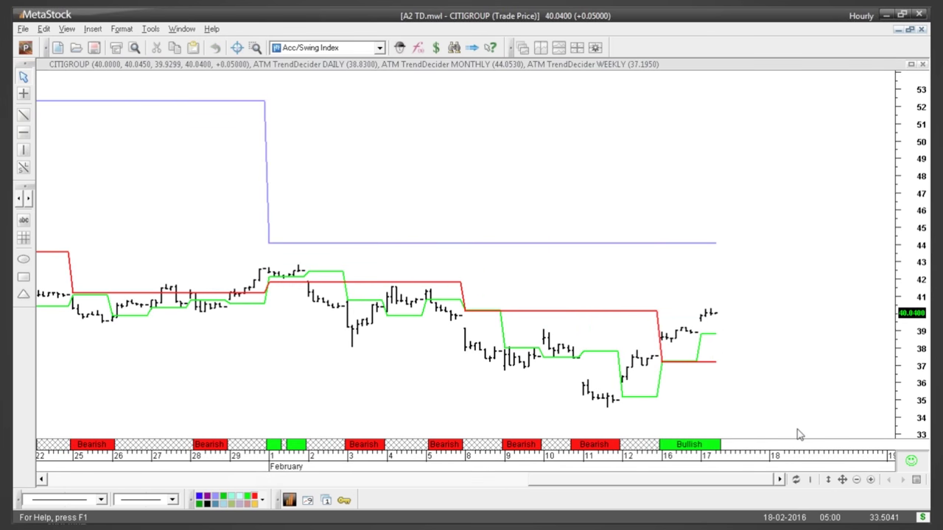
pyautogui.click(809, 479)
pyautogui.click(839, 355)
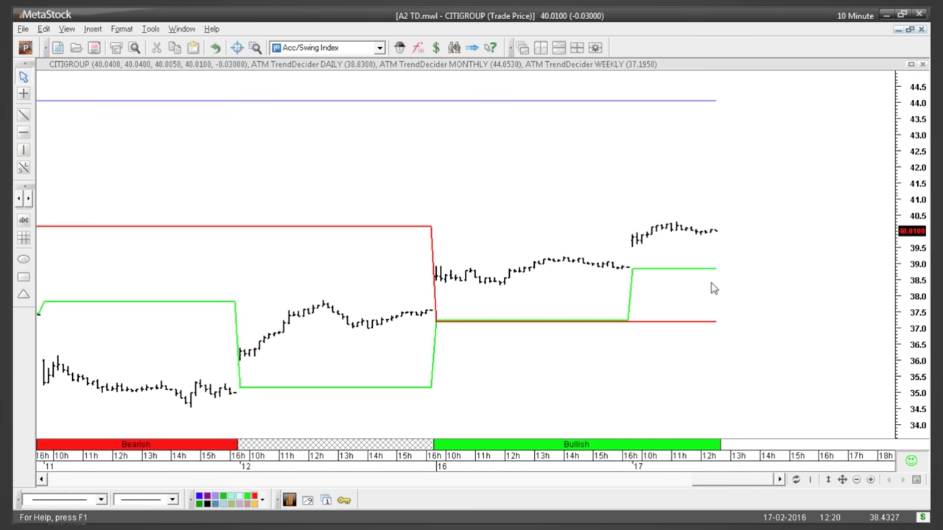
# Change the Citigroup chart's periodicity to Daily.
pyautogui.click(811, 479)
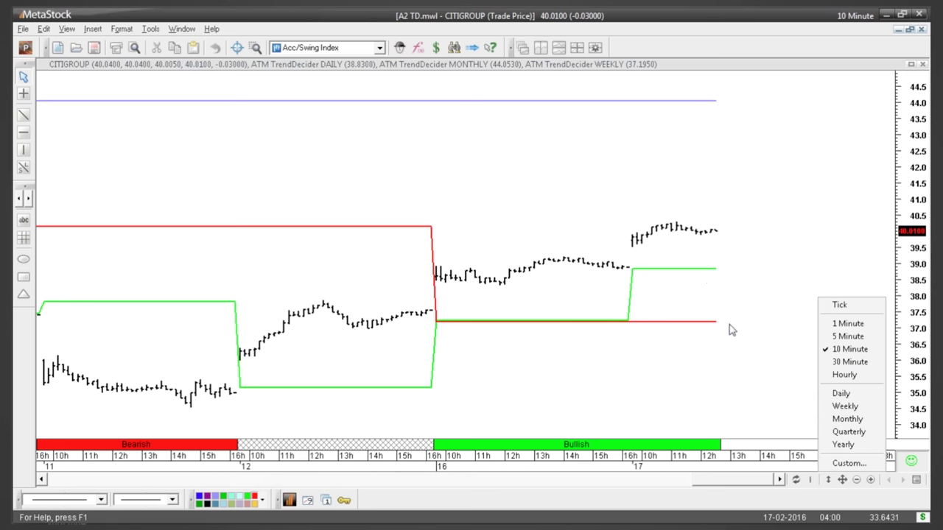
pyautogui.click(849, 398)
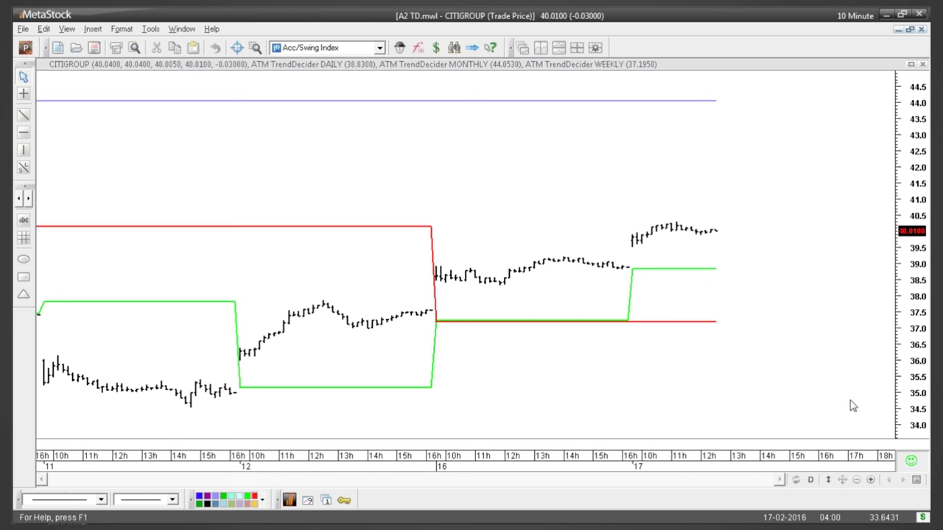
# Change the Citigroup chart's periodicity to Hourly and examine the TrendDecider levels from December to February.
pyautogui.click(810, 483)
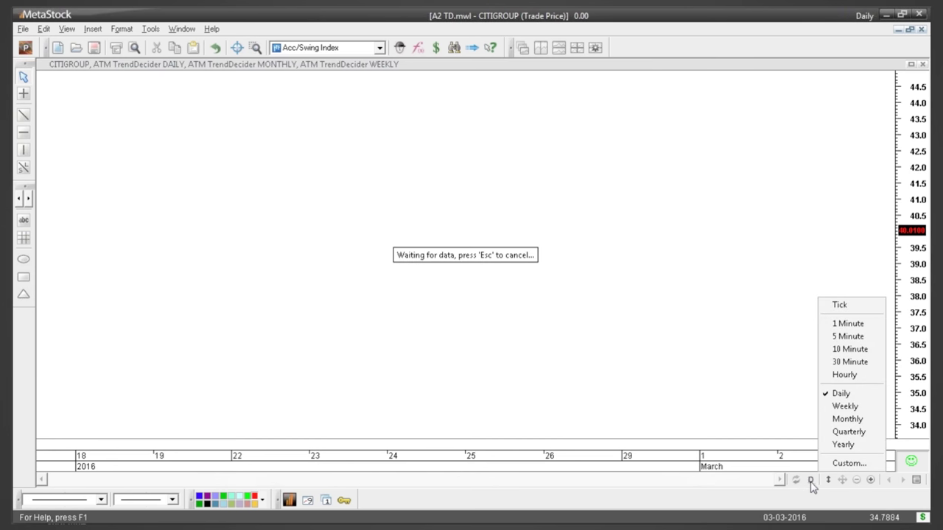
pyautogui.click(844, 375)
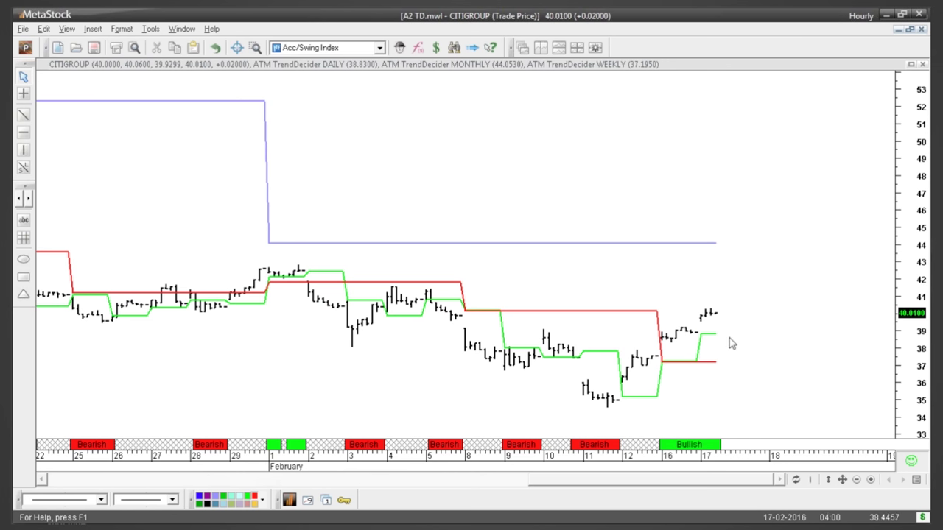
pyautogui.moveTo(711, 335)
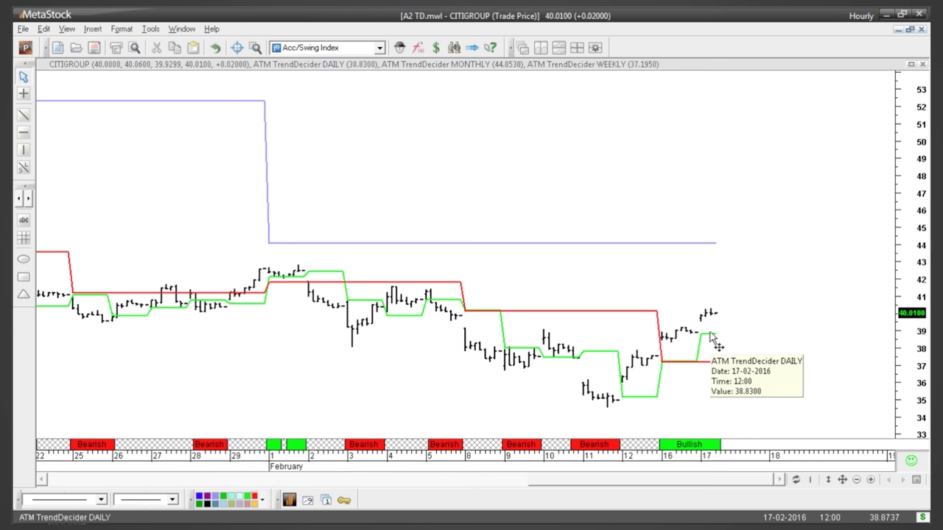
pyautogui.click(871, 480)
pyautogui.click(870, 480)
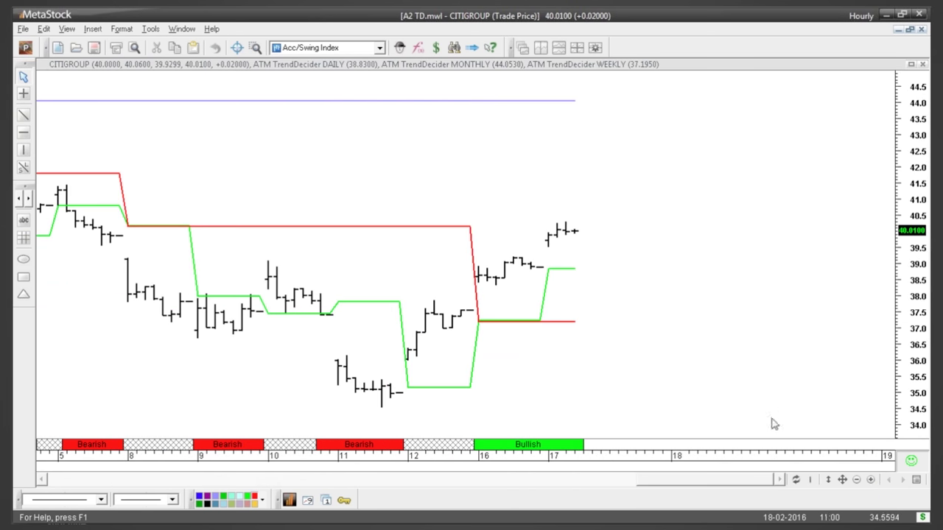
pyautogui.click(857, 479)
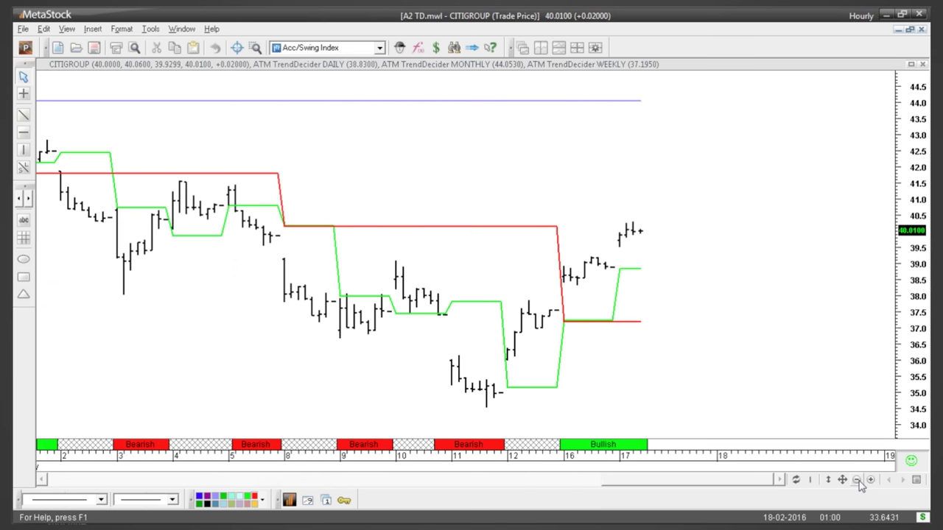
pyautogui.click(857, 480)
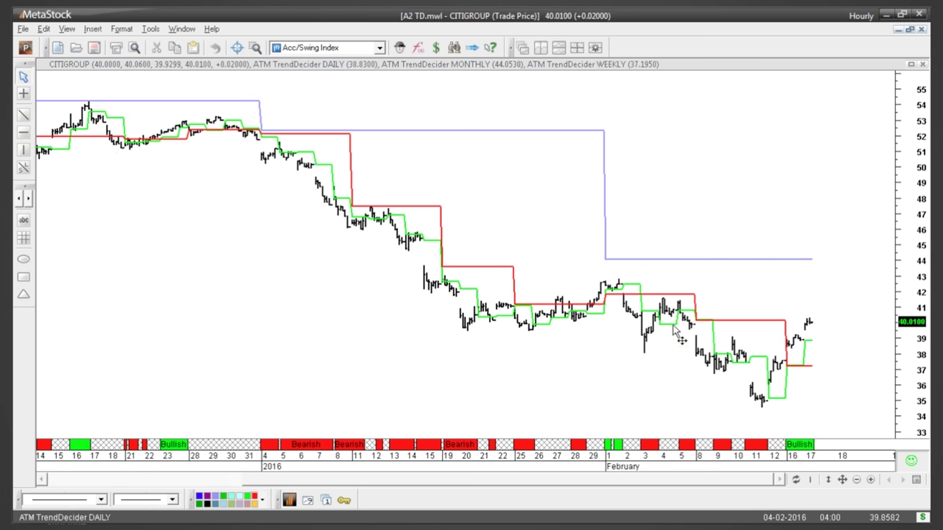
pyautogui.moveTo(677, 334)
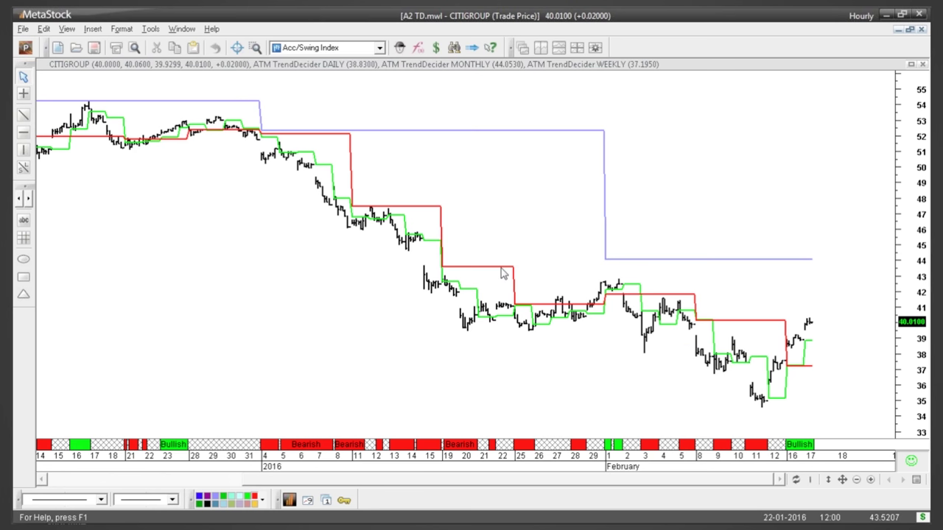
pyautogui.moveTo(533, 305)
# Draw a nearly horizontal trendline just above the highs around 1 February, from about 29 January to 2 February.
pyautogui.click(255, 47)
pyautogui.moveTo(485, 271); pyautogui.dragTo(591, 343)
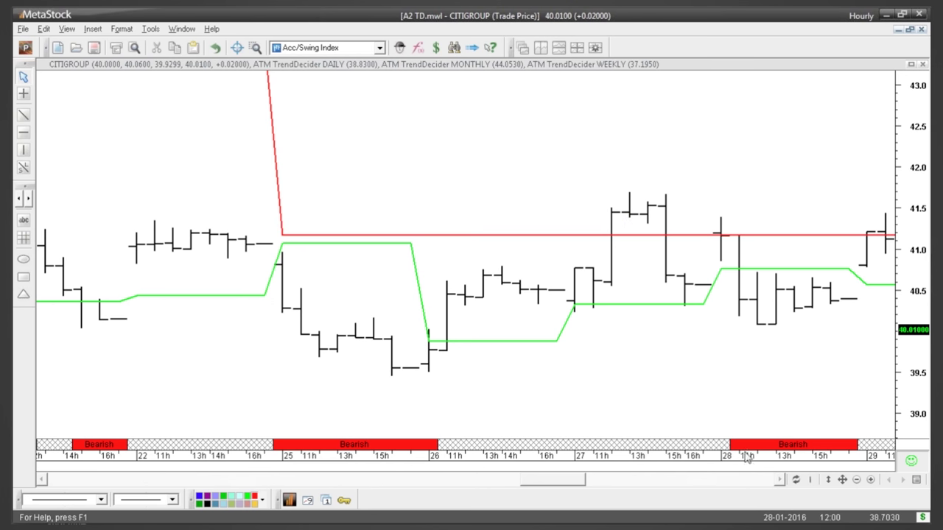
pyautogui.moveTo(568, 487); pyautogui.dragTo(608, 492)
pyautogui.click(857, 480)
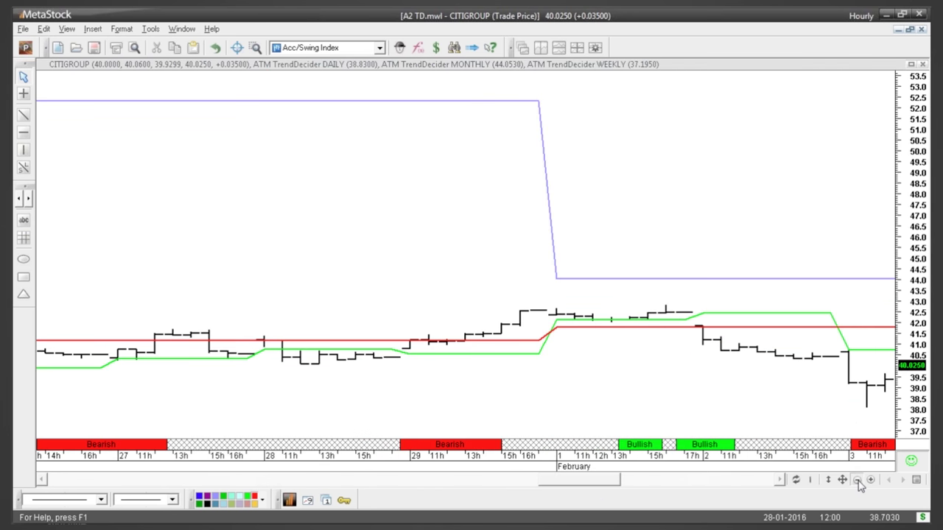
pyautogui.click(857, 480)
pyautogui.click(857, 481)
pyautogui.click(857, 481)
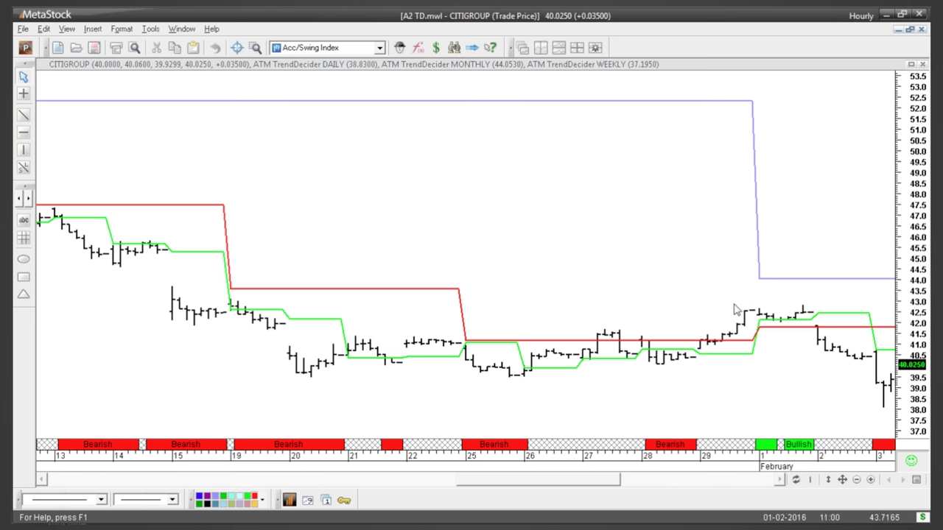
pyautogui.click(23, 115)
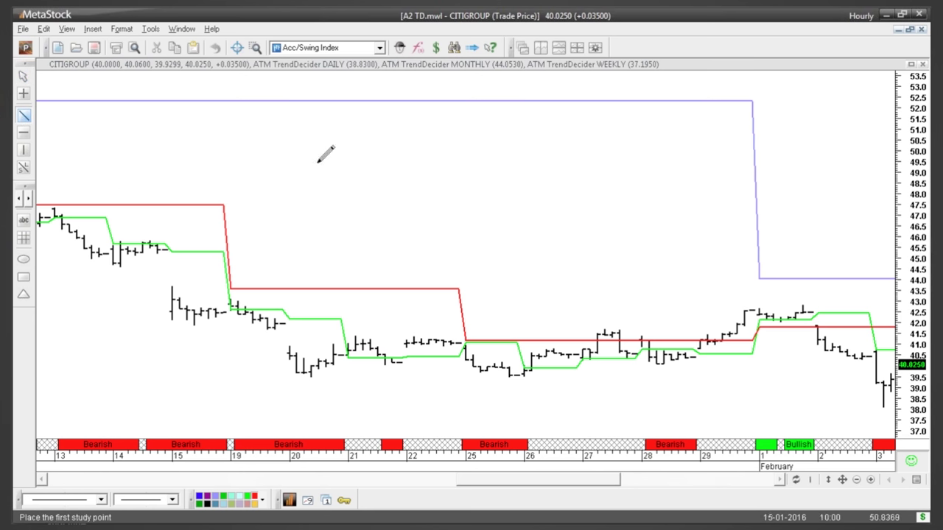
pyautogui.moveTo(737, 305); pyautogui.dragTo(847, 305)
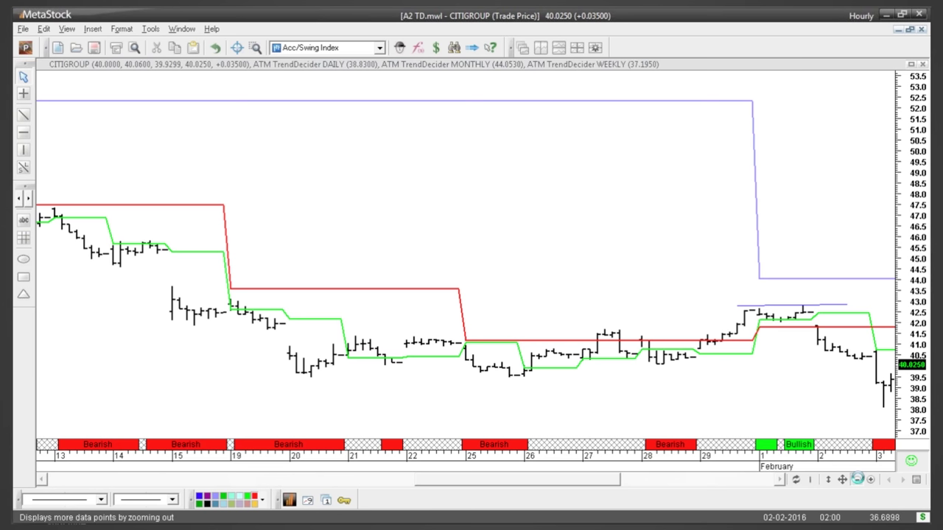
# Open the Expert Advisor commentary for the hourly Citigroup chart and point out the ATM TD line of the Trend Decider review.
pyautogui.click(857, 480)
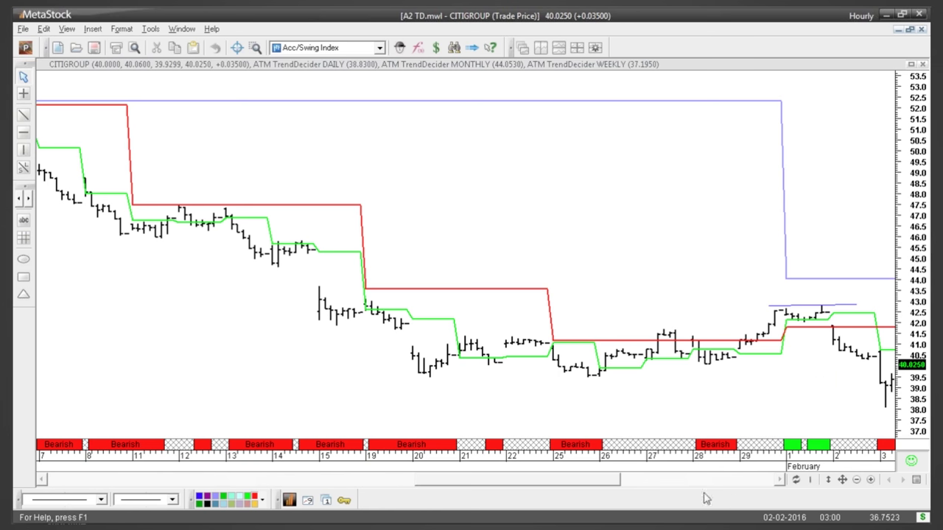
pyautogui.moveTo(573, 491); pyautogui.dragTo(670, 472)
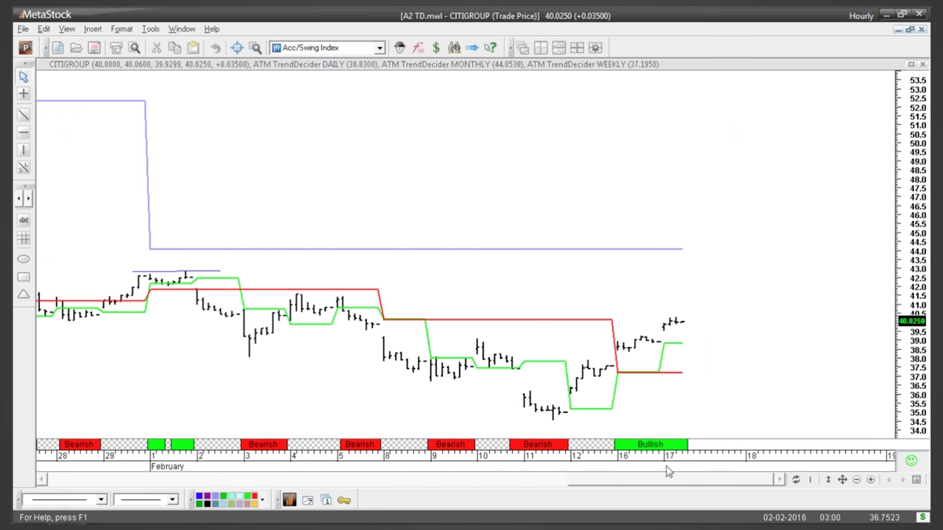
pyautogui.click(857, 480)
pyautogui.click(856, 480)
pyautogui.click(857, 480)
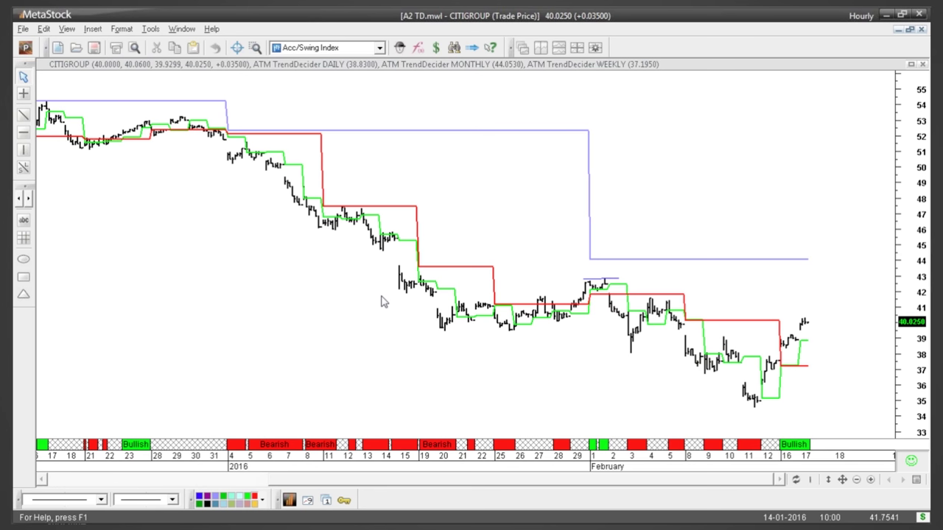
pyautogui.rightClick(452, 155)
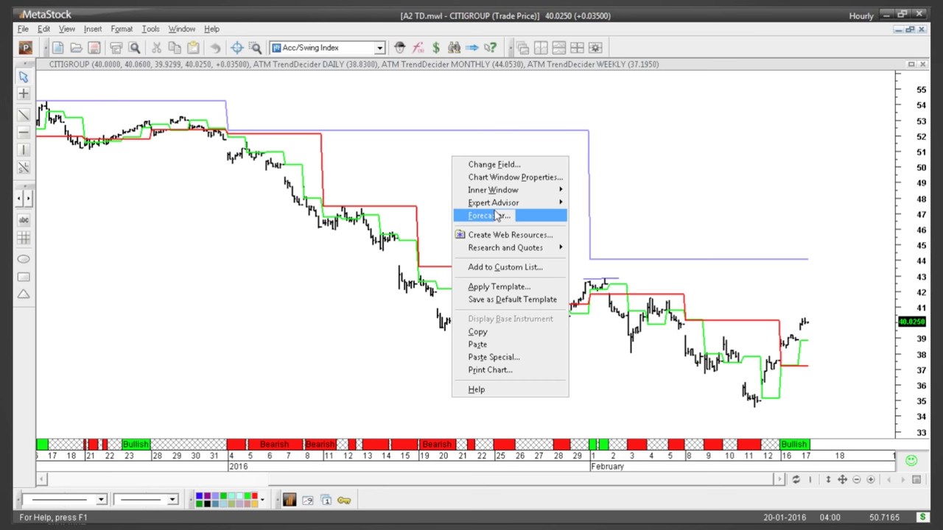
pyautogui.moveTo(501, 208)
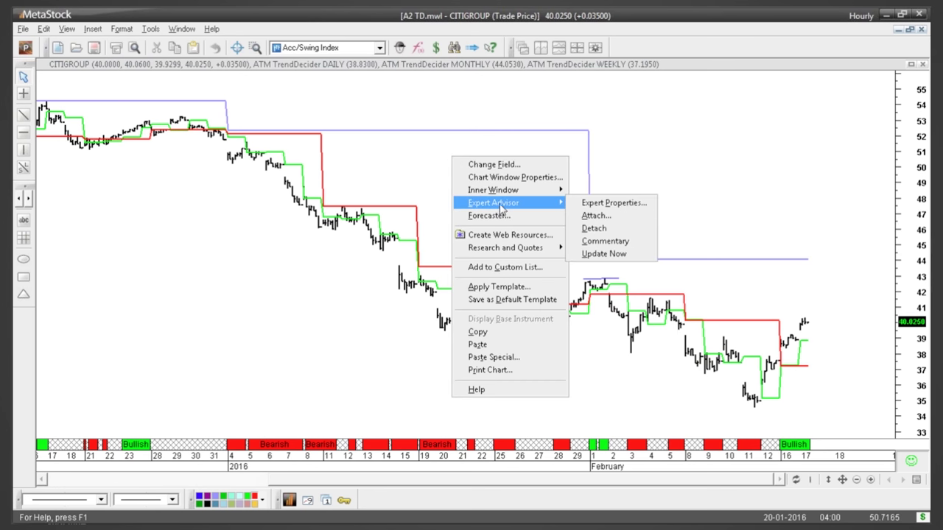
pyautogui.click(623, 243)
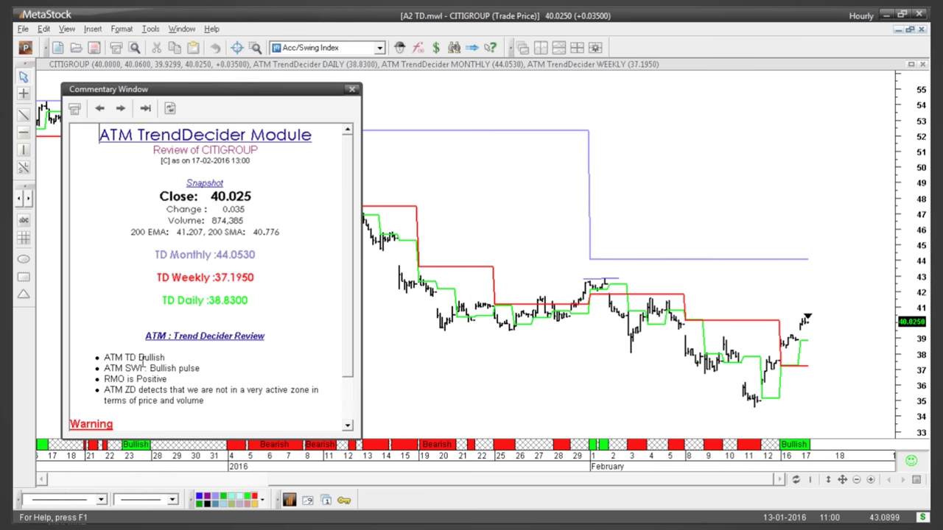
pyautogui.click(103, 362)
pyautogui.moveTo(104, 361); pyautogui.dragTo(177, 357)
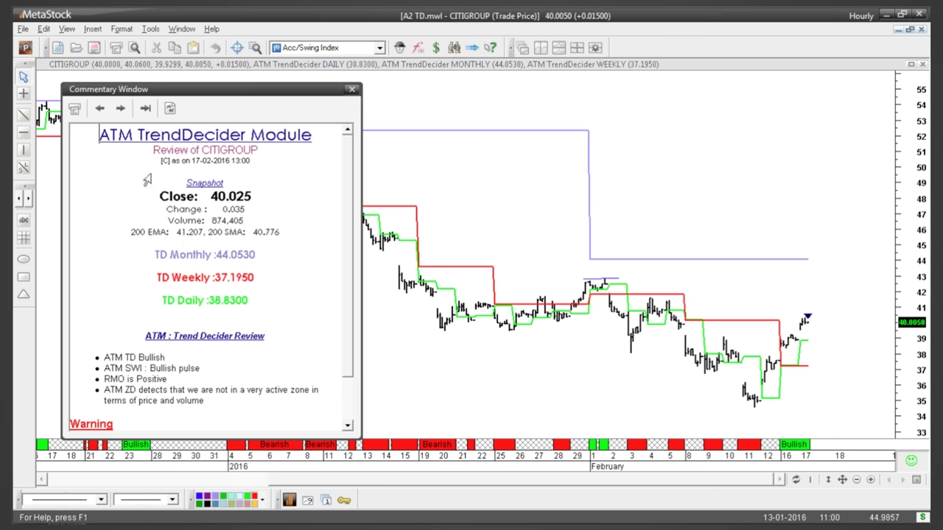
pyautogui.click(97, 109)
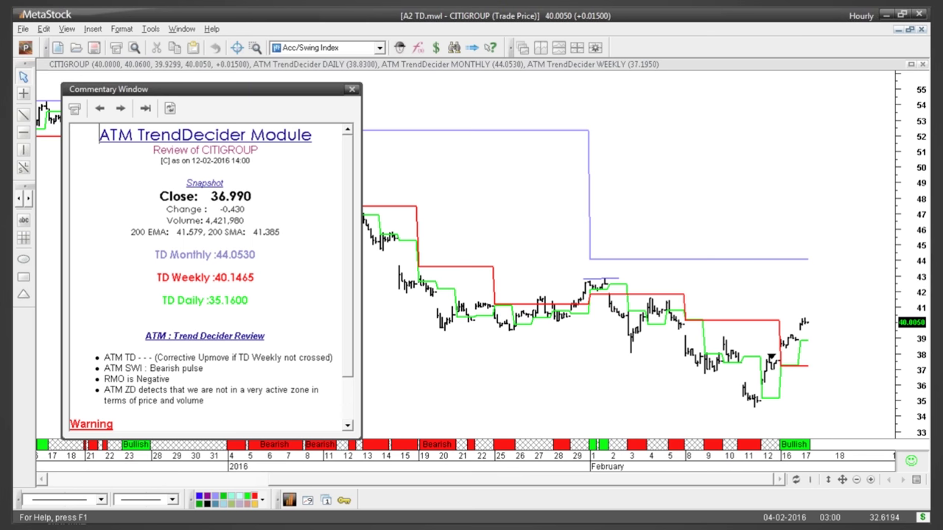
pyautogui.click(869, 480)
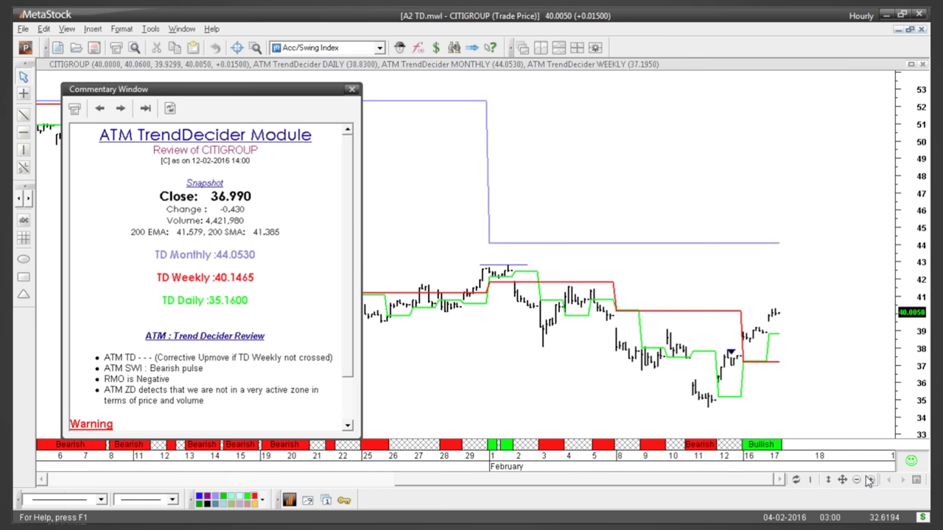
pyautogui.click(868, 479)
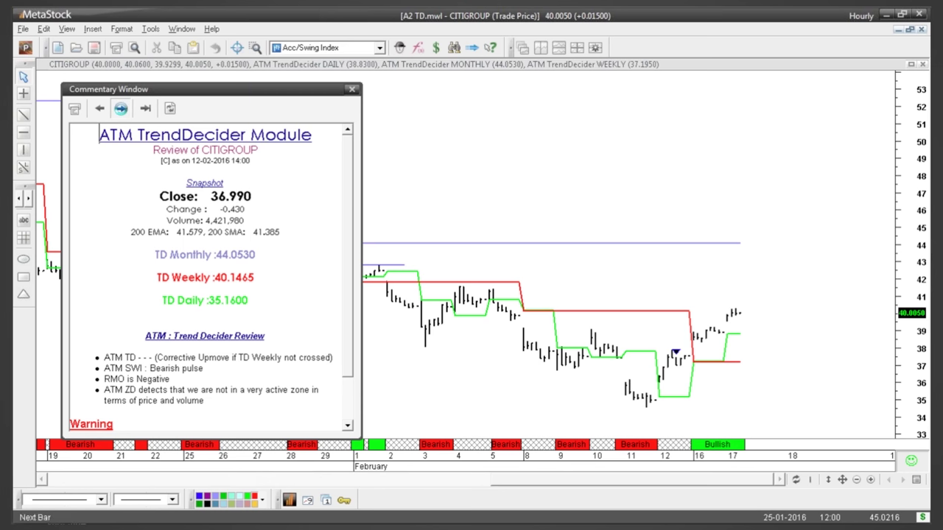
pyautogui.click(120, 108)
pyautogui.click(121, 108)
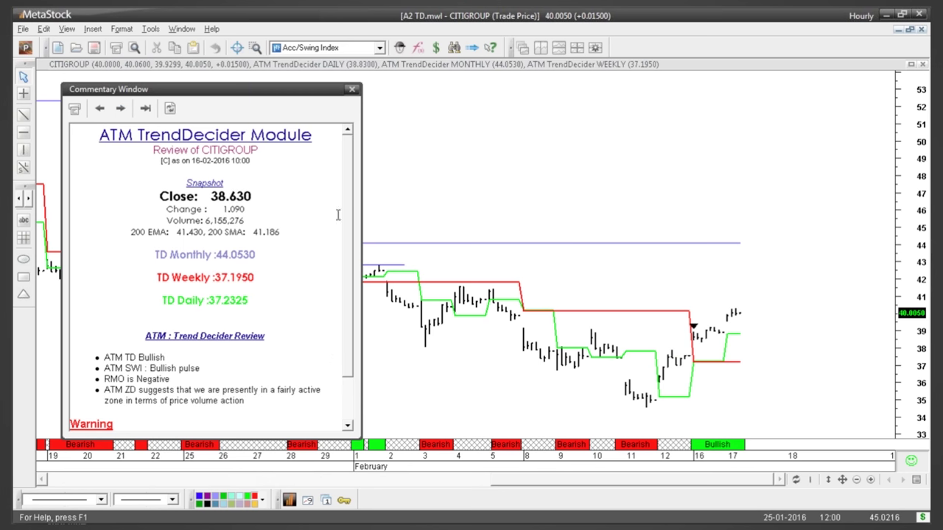
pyautogui.moveTo(166, 358); pyautogui.dragTo(115, 358)
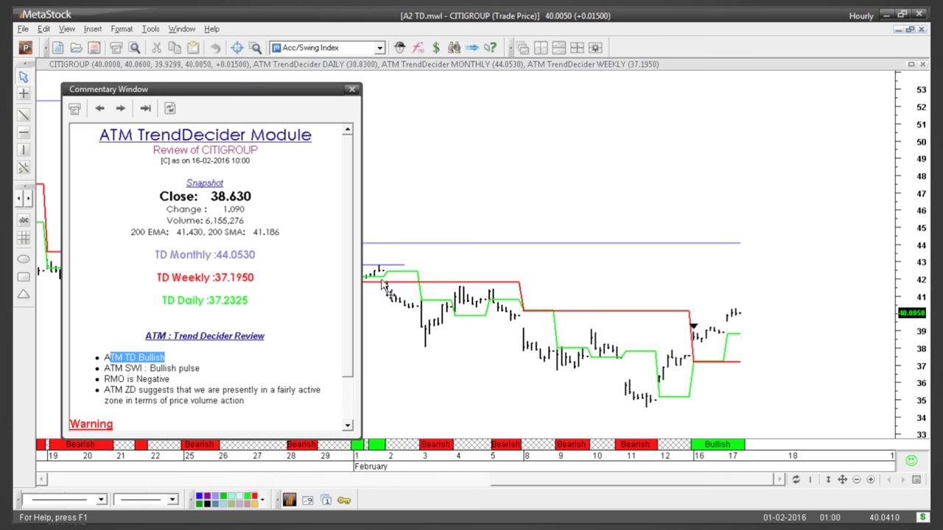
pyautogui.click(351, 90)
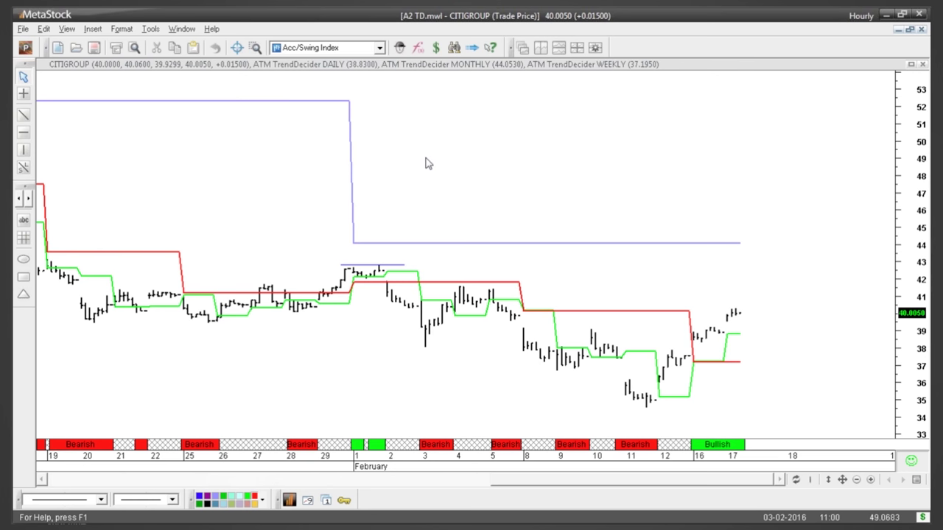
# Restore the Citigroup chart to the tiled layout and maximize the Microsoft chart.
pyautogui.click(911, 30)
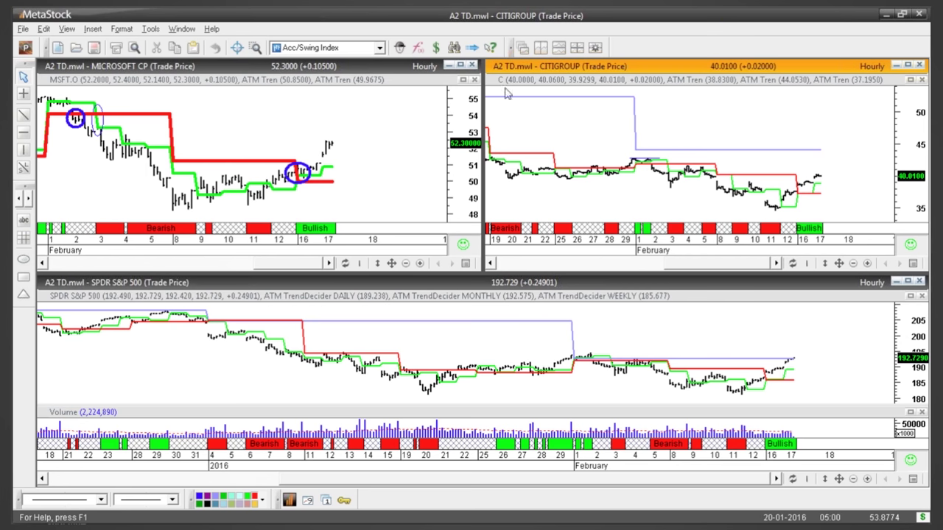
pyautogui.click(312, 68)
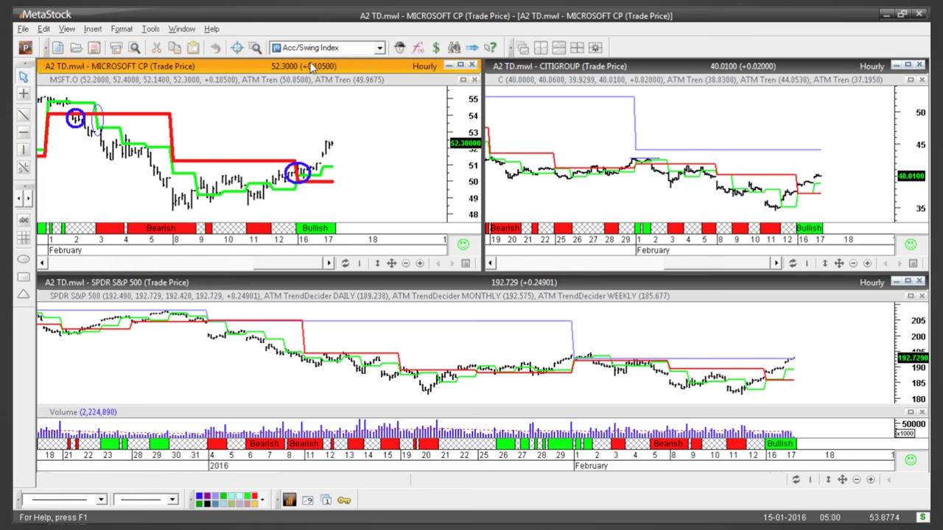
pyautogui.doubleClick(313, 67)
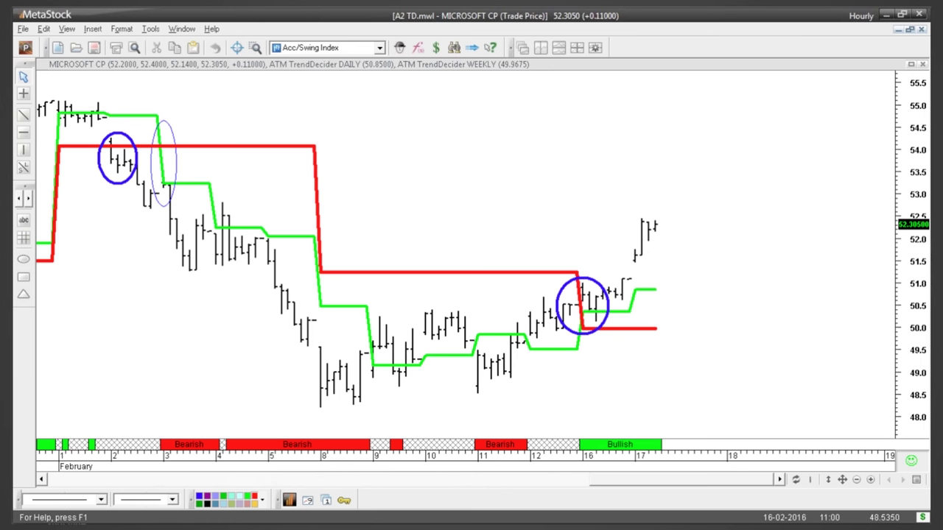
# Switch to the PowerPoint slide show and go to the ATM SWI slide.
pyautogui.moveTo(658, 512)
pyautogui.press('super')
pyautogui.press('super')
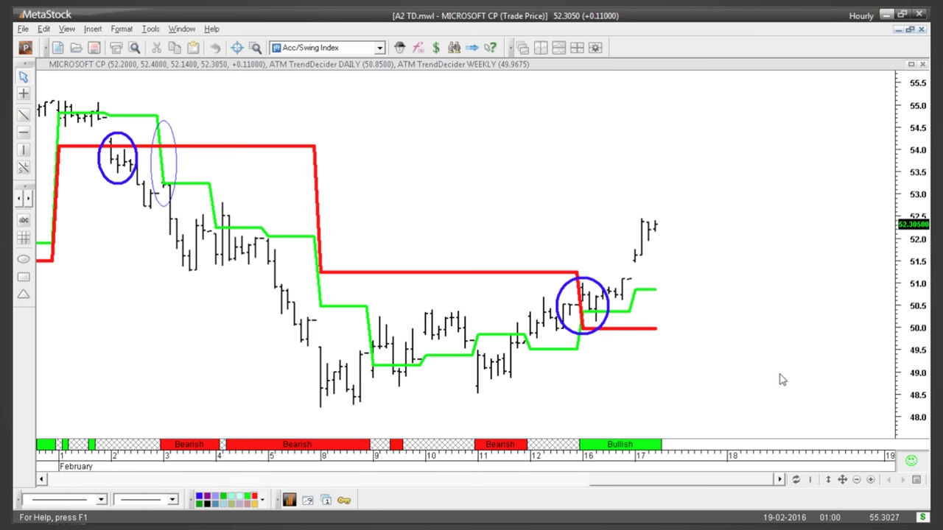
pyautogui.hotkey('alt', 'Tab')
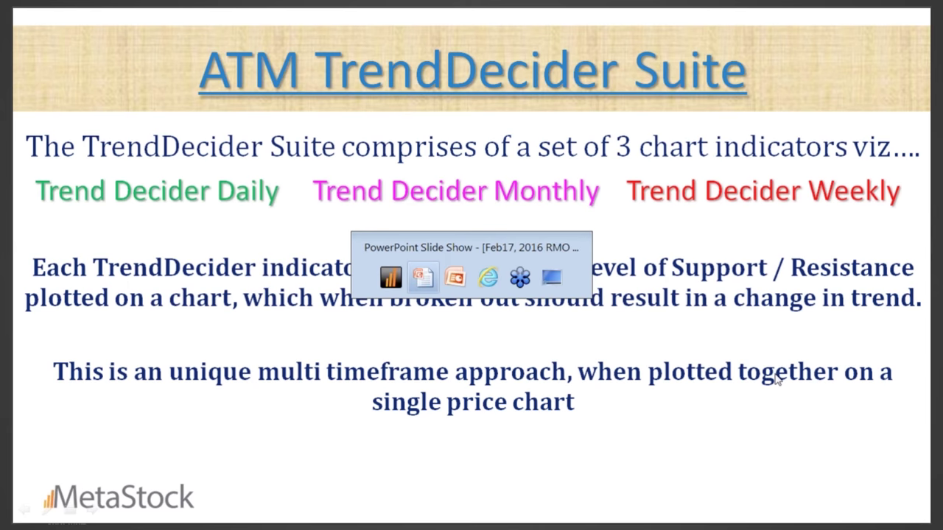
pyautogui.hotkey('alt', 'Tab')
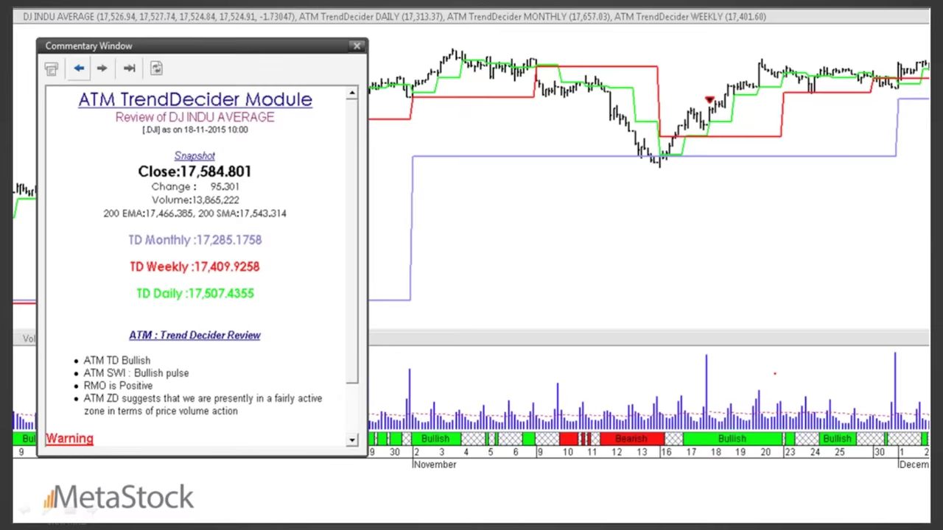
pyautogui.hotkey('alt', 'Tab')
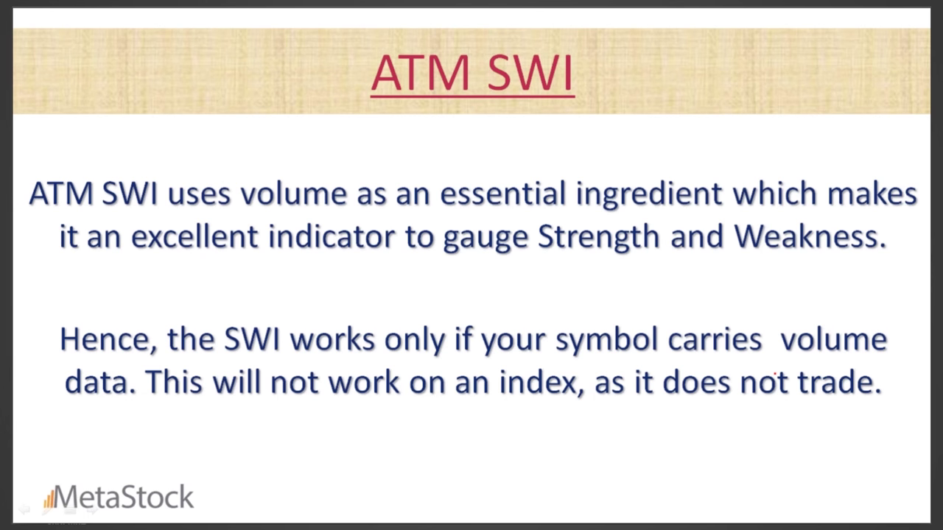
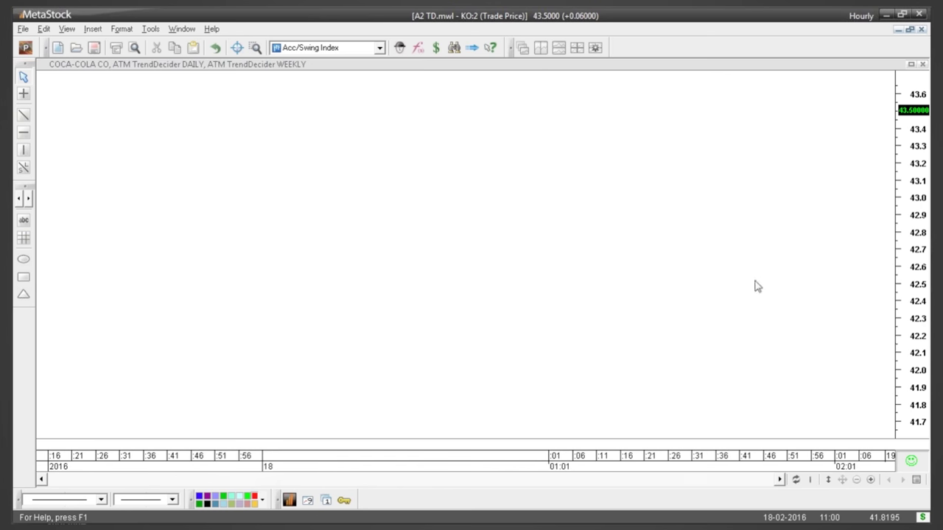
# Apply the Atm Rmo template to the 5-minute Coca-Cola chart.
pyautogui.rightClick(288, 143)
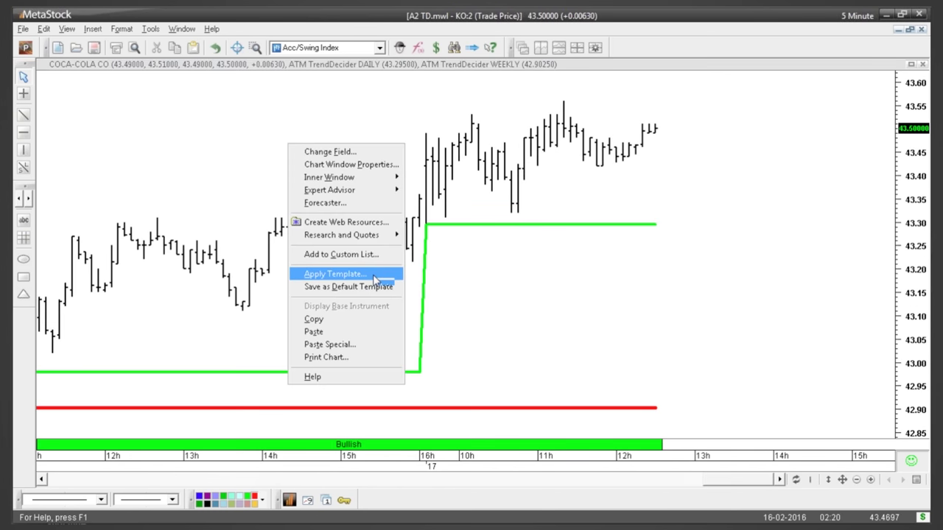
pyautogui.click(376, 273)
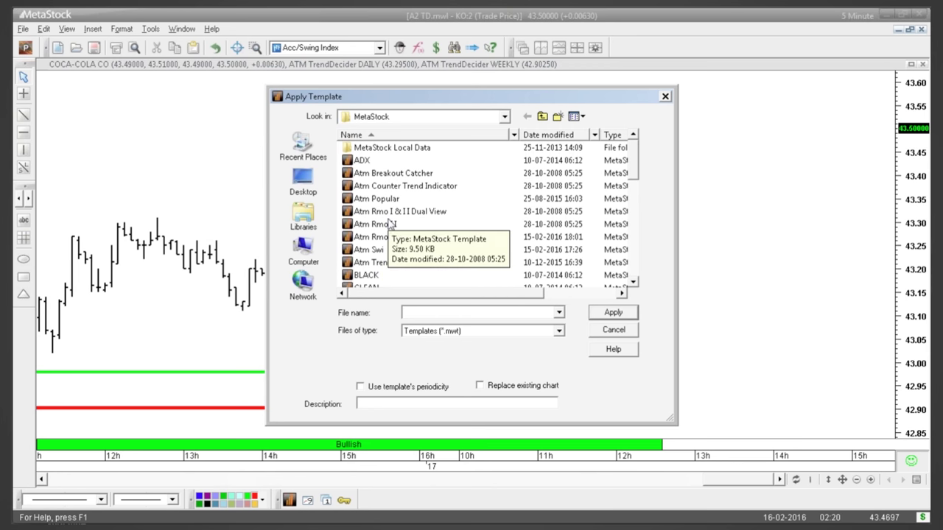
pyautogui.click(392, 237)
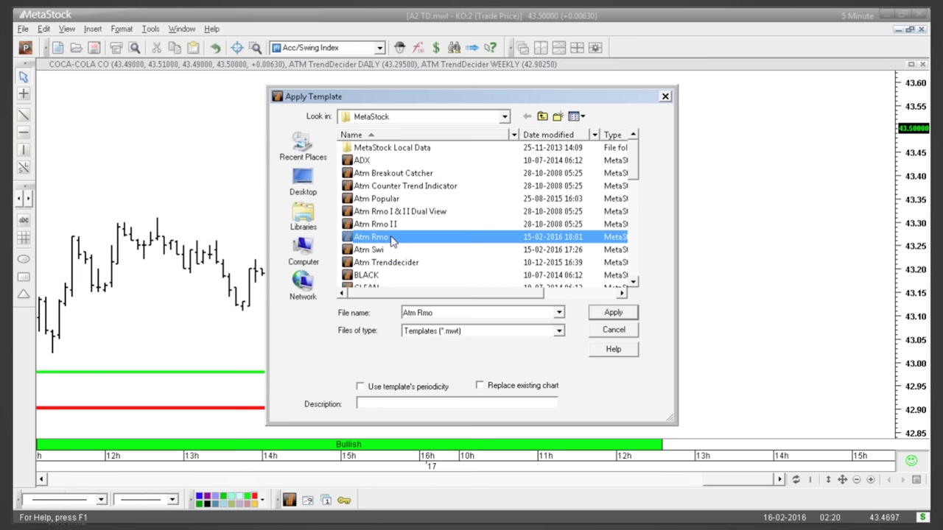
pyautogui.doubleClick(392, 238)
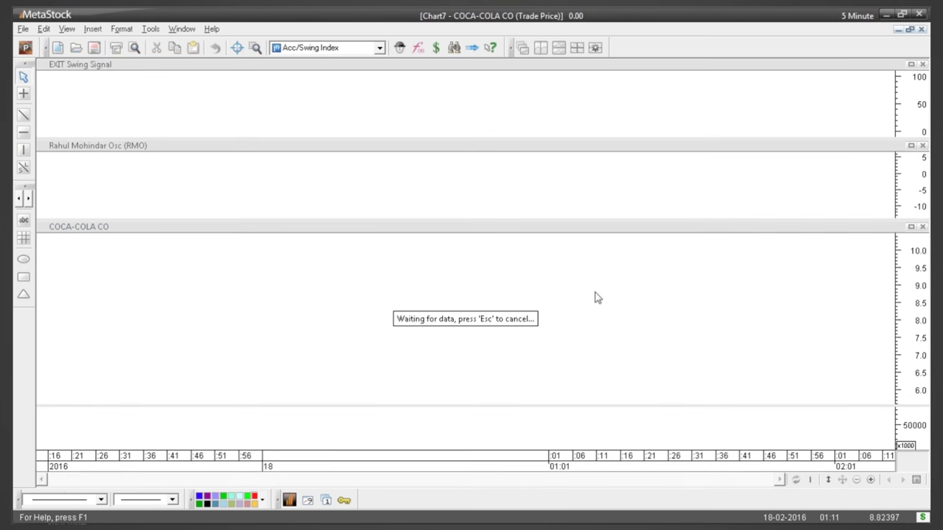
# Remove the EXIT Swing Signal pane and shrink the Rahul Mohindar Osc pane to give the Coca-Cola price pane more height.
pyautogui.click(922, 64)
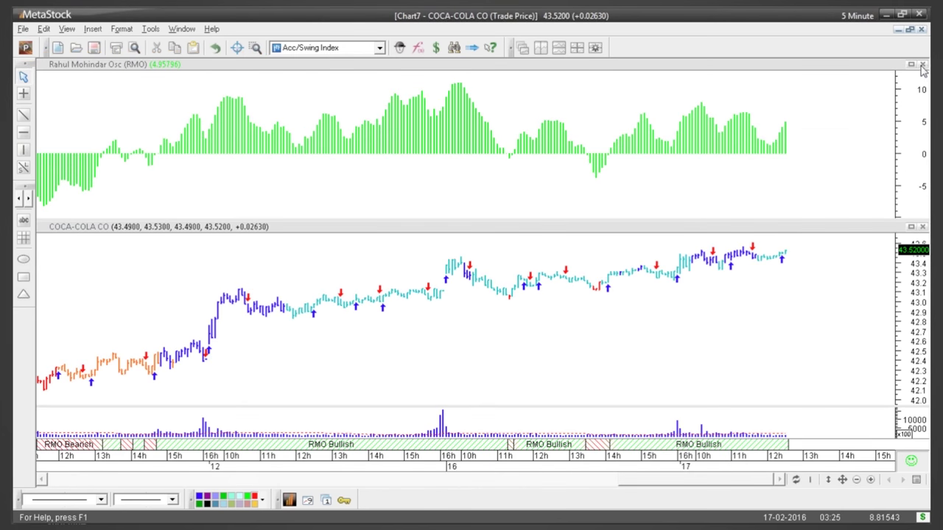
pyautogui.moveTo(844, 200); pyautogui.dragTo(847, 151)
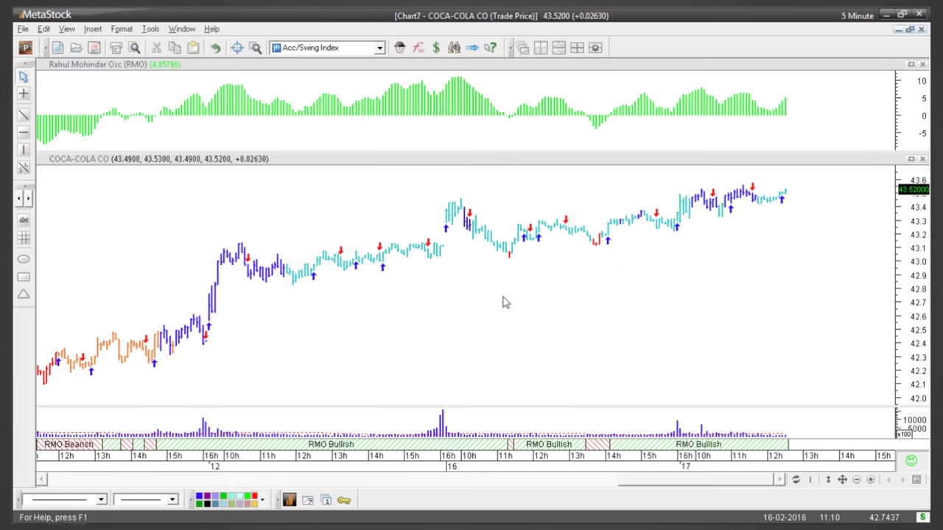
pyautogui.click(870, 482)
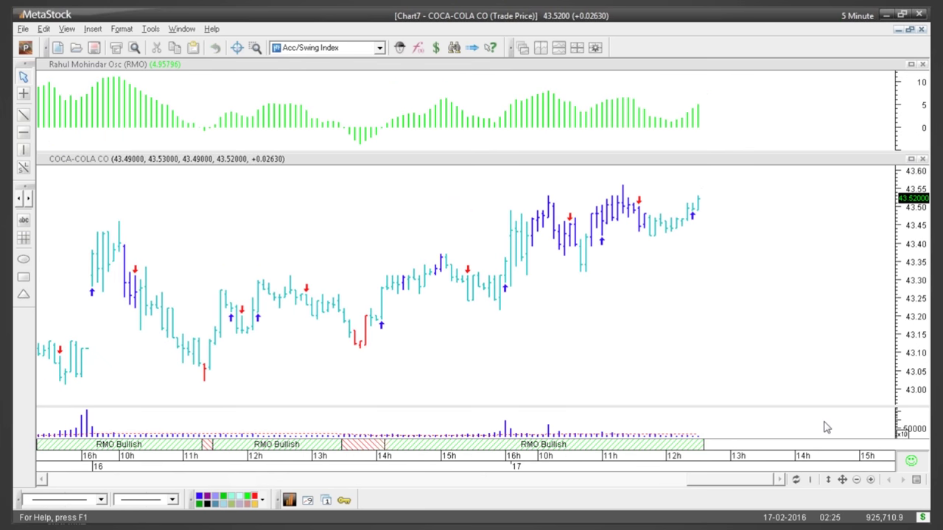
pyautogui.click(870, 481)
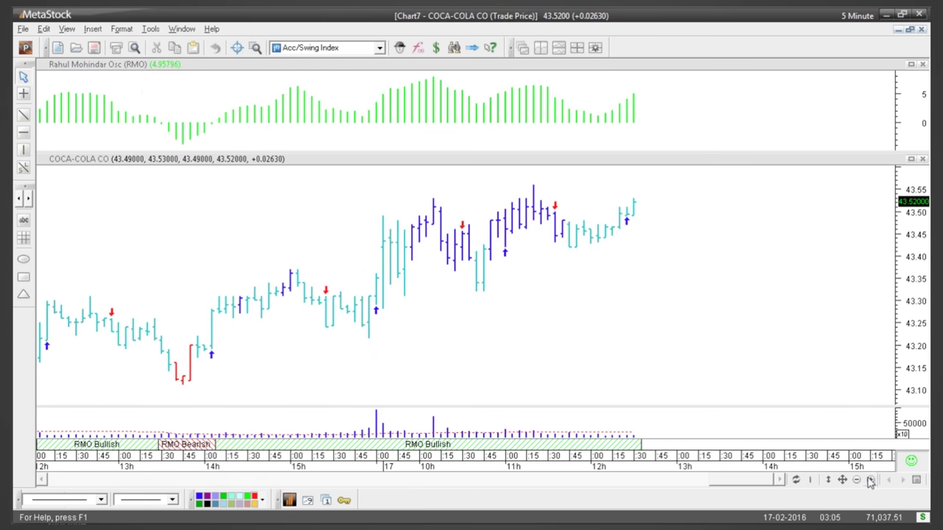
# Add the ATM SWI indicator to the Coca-Cola price pane.
pyautogui.click(324, 53)
pyautogui.press('Down')
pyautogui.press('a')
pyautogui.press('a')
pyautogui.press('a')
pyautogui.press('a')
pyautogui.press('a')
pyautogui.press('a')
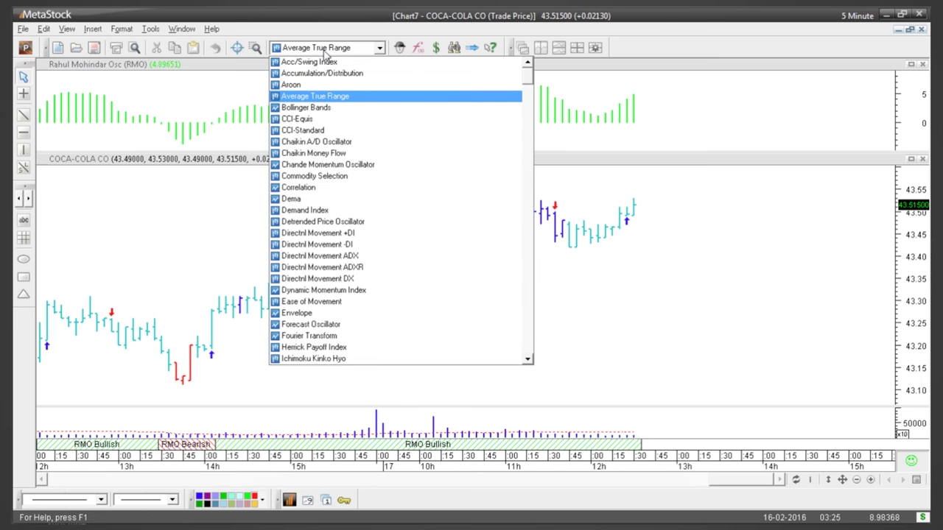
pyautogui.press('a')
pyautogui.press('a')
pyautogui.press('a')
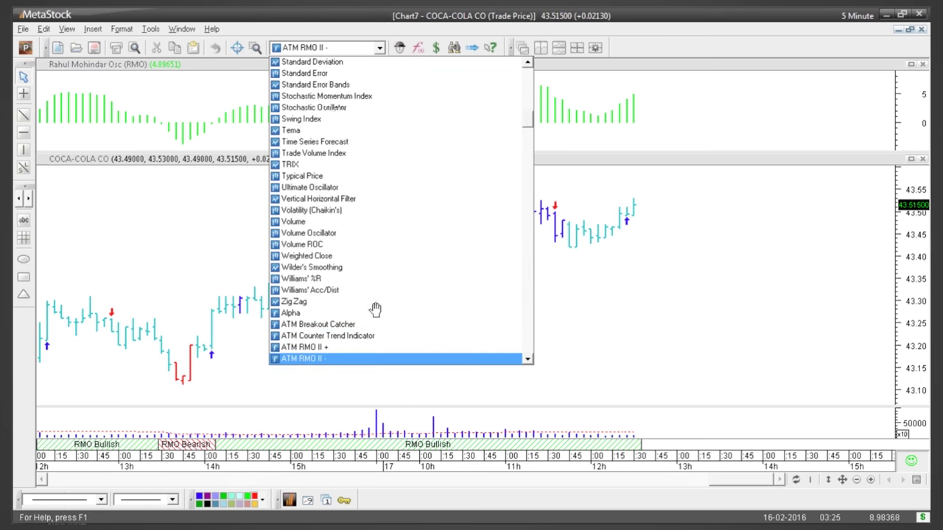
pyautogui.click(421, 353)
pyautogui.click(703, 381)
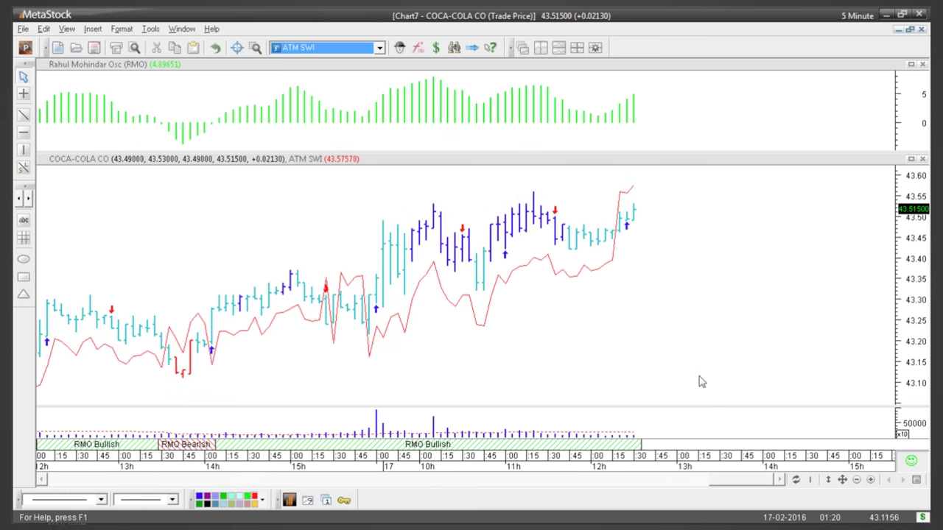
# Set the ATM SWI line on the Coca-Cola chart to the second-thickest line weight.
pyautogui.click(480, 327)
pyautogui.rightClick(481, 328)
pyautogui.click(483, 329)
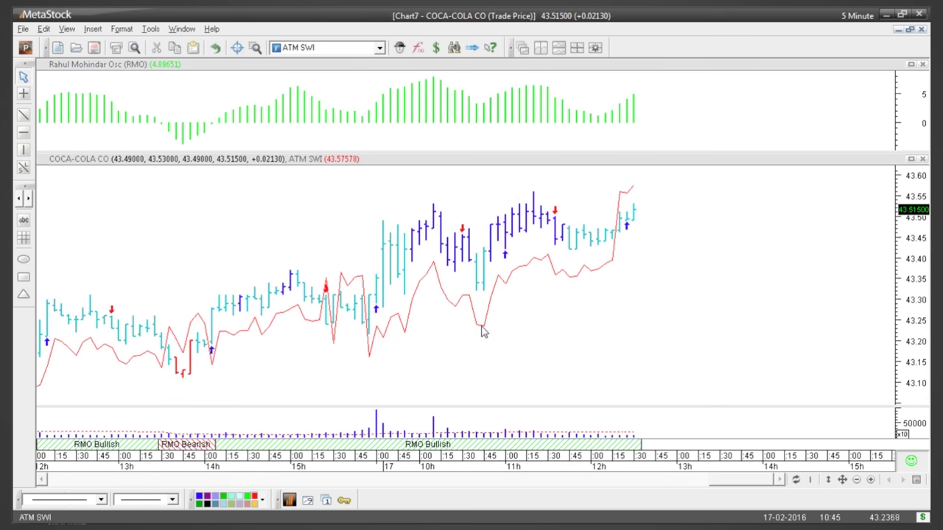
pyautogui.click(484, 328)
pyautogui.click(147, 500)
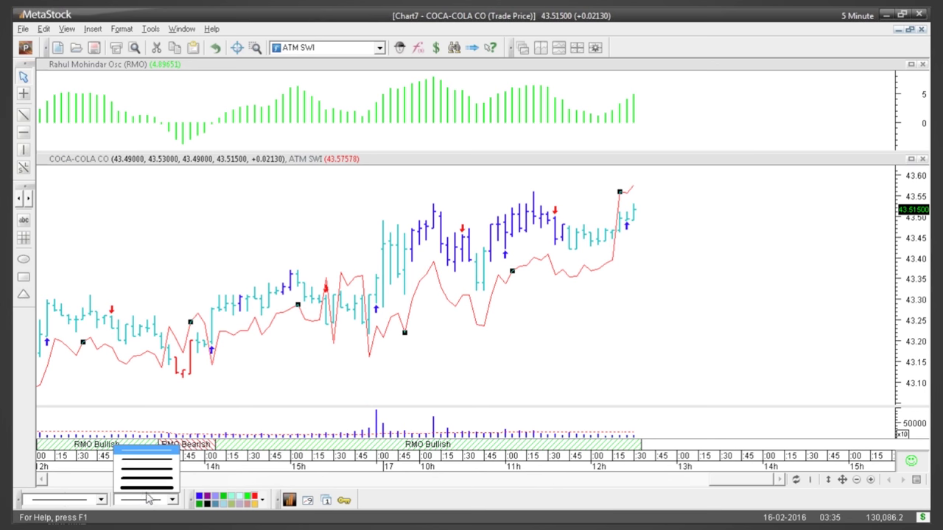
pyautogui.click(148, 481)
pyautogui.click(236, 397)
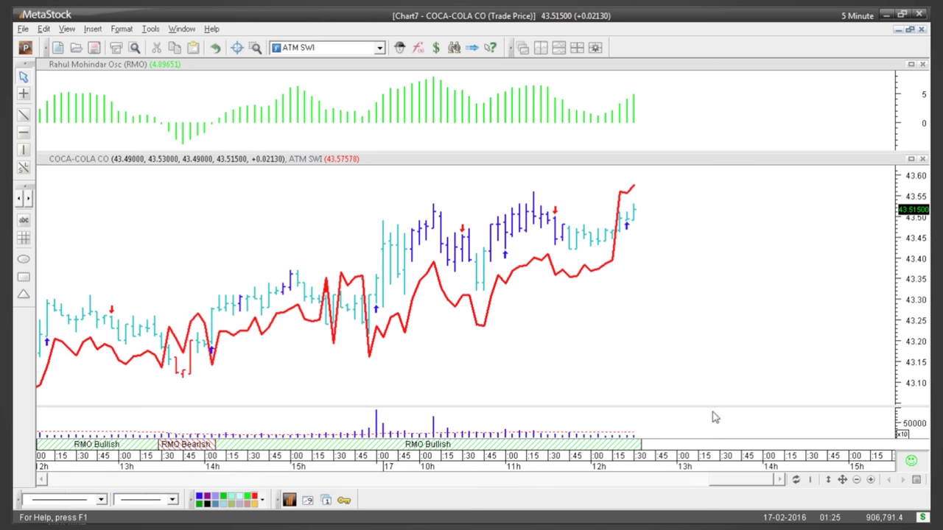
pyautogui.click(853, 480)
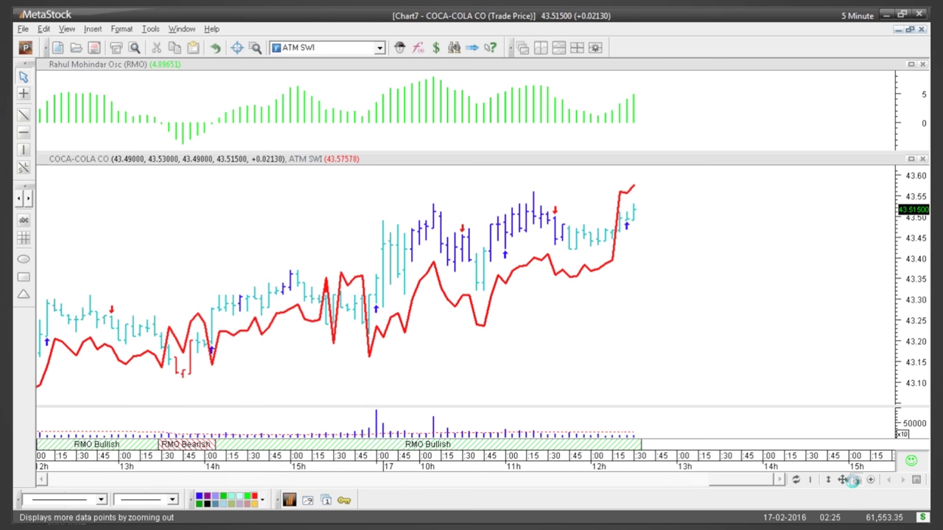
pyautogui.click(853, 480)
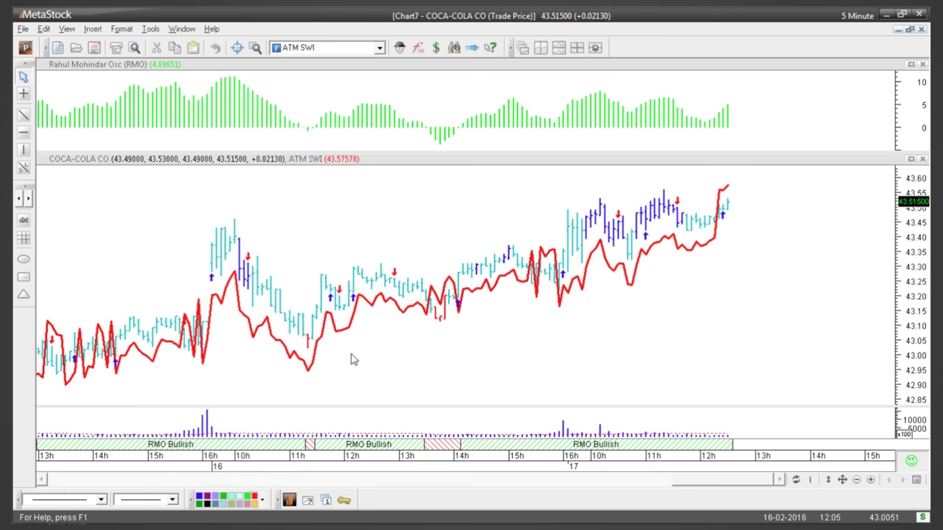
pyautogui.click(871, 480)
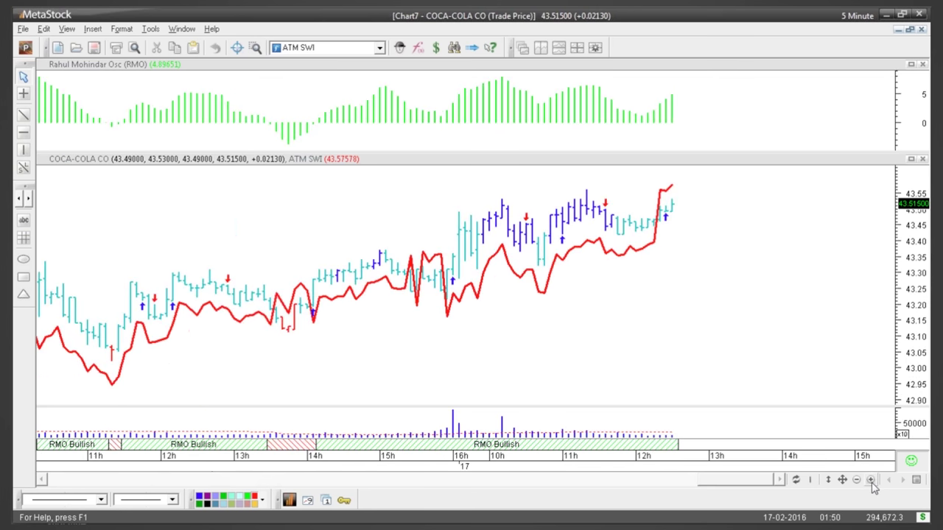
pyautogui.click(871, 479)
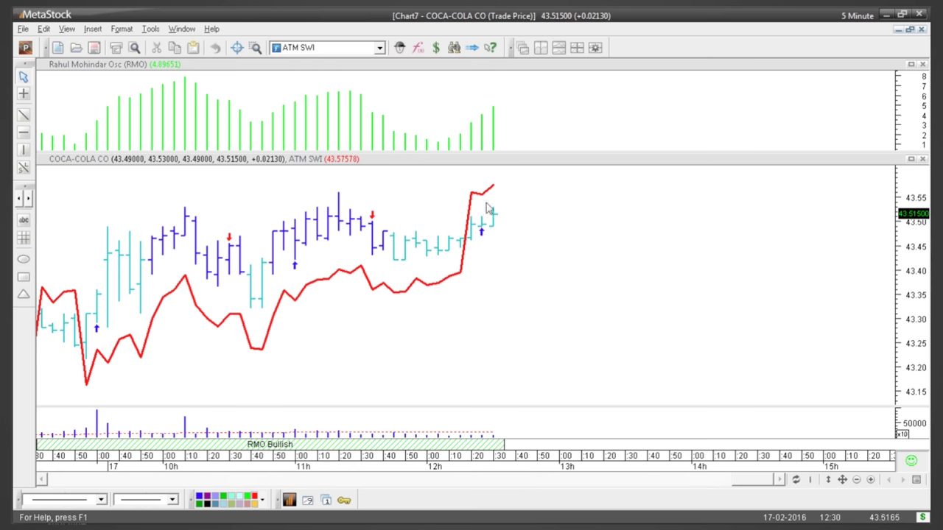
pyautogui.click(859, 481)
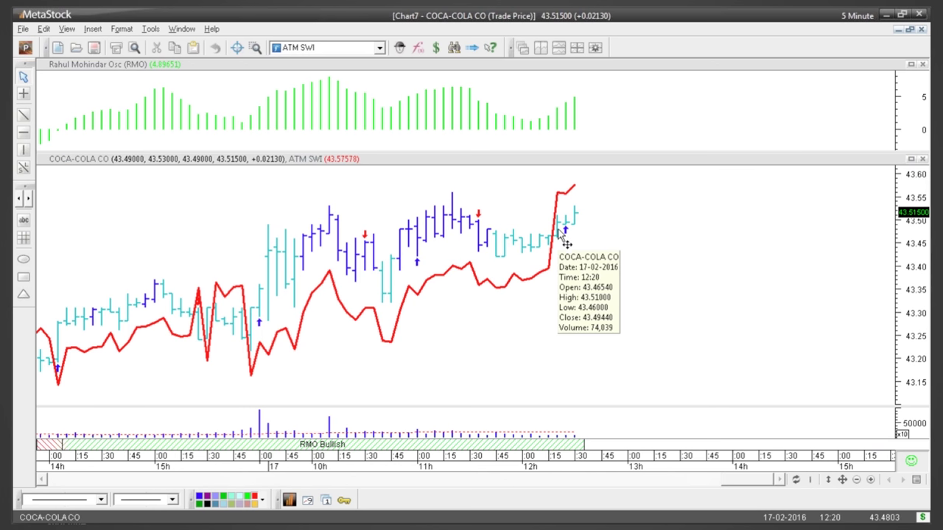
pyautogui.moveTo(567, 234)
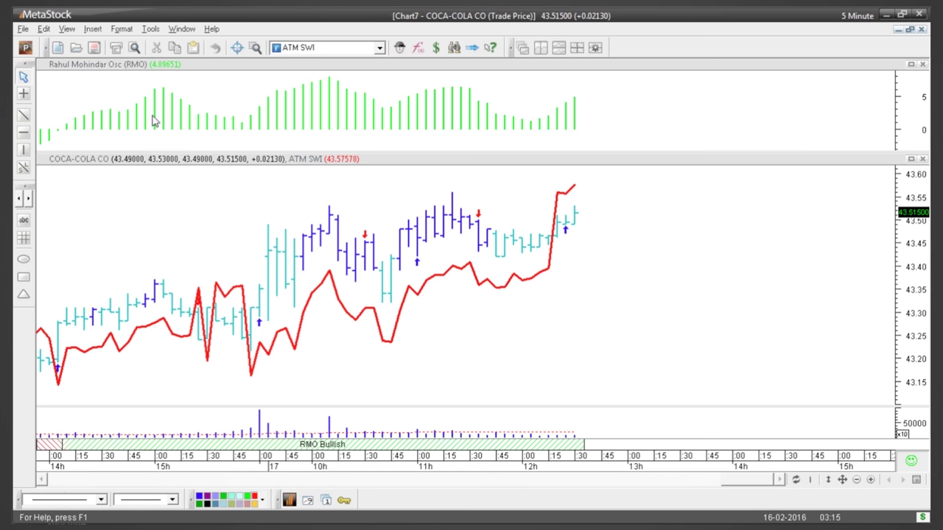
# Draw a short, nearly horizontal trendline from the low of the 12:20 Coca-Cola bar to 12:45 and delete it.
pyautogui.click(23, 118)
pyautogui.moveTo(558, 236); pyautogui.dragTo(602, 236)
pyautogui.click(601, 236)
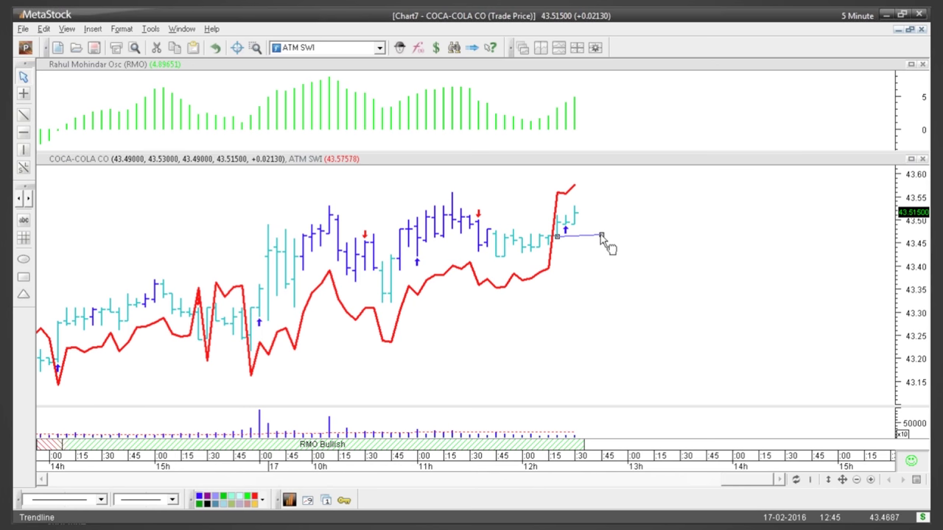
pyautogui.press('Delete')
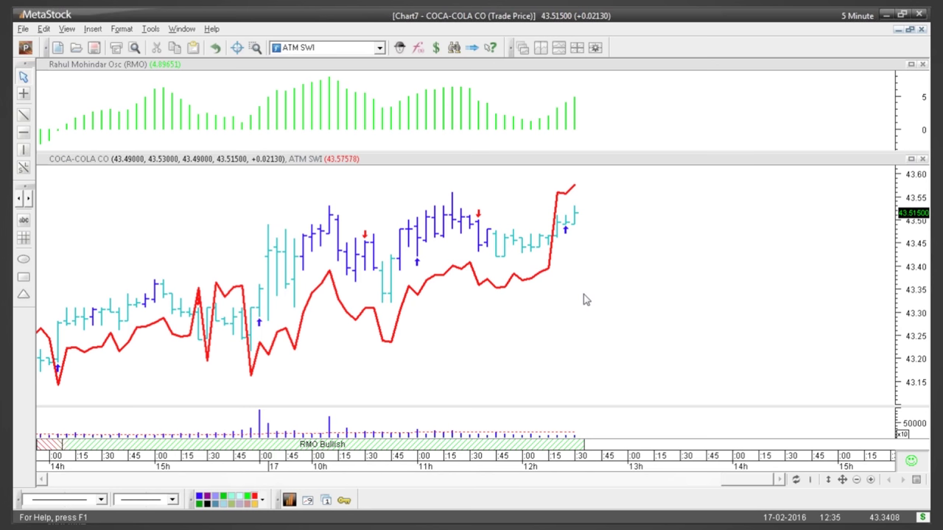
# Open the Expert Advisor commentary for Coca-Cola, point out the ATM SWI line of the trend analysis and close the commentary.
pyautogui.rightClick(524, 198)
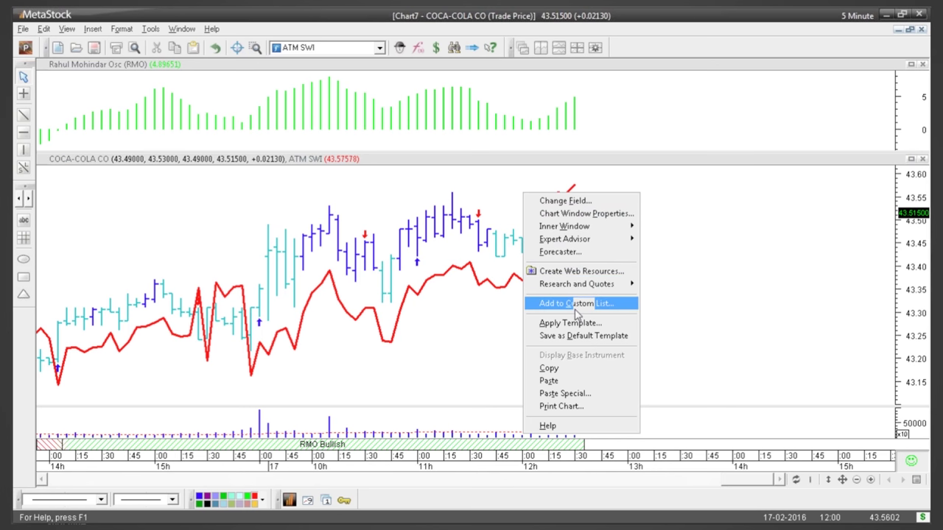
pyautogui.click(501, 201)
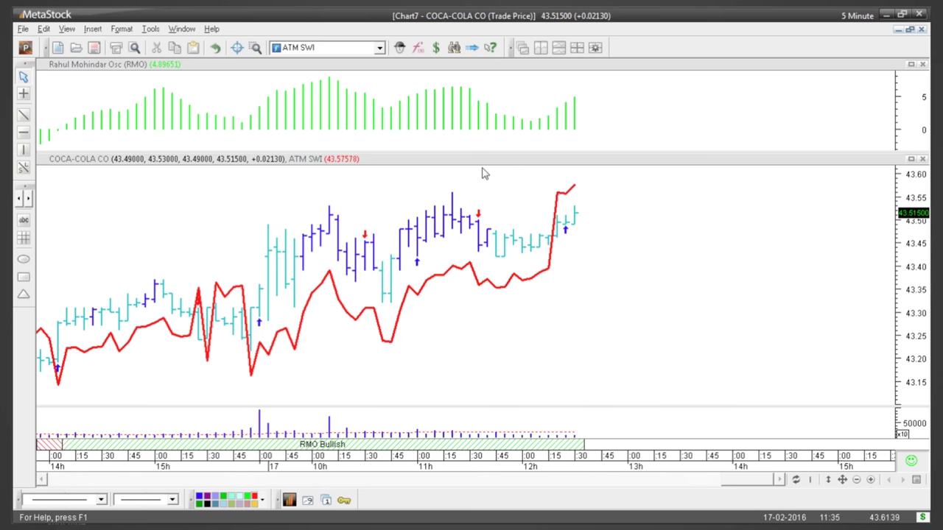
pyautogui.rightClick(442, 199)
pyautogui.moveTo(504, 249)
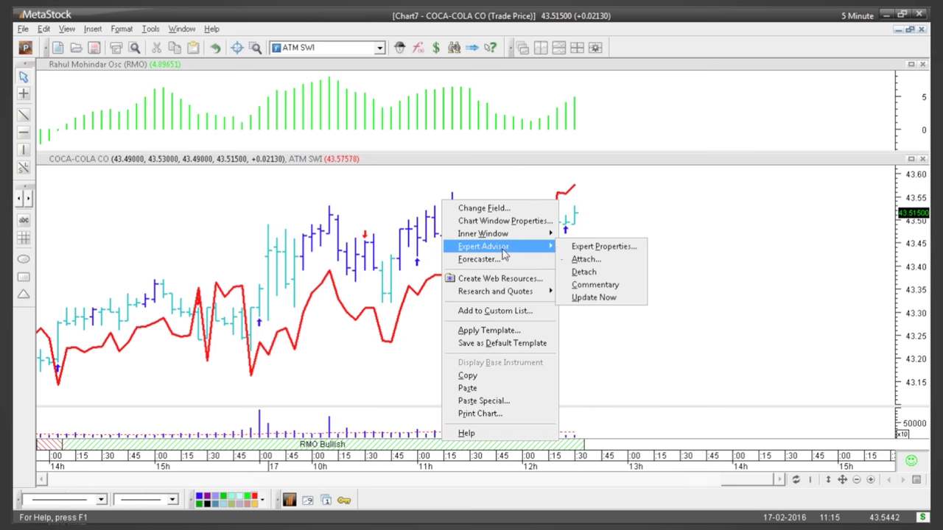
pyautogui.click(605, 289)
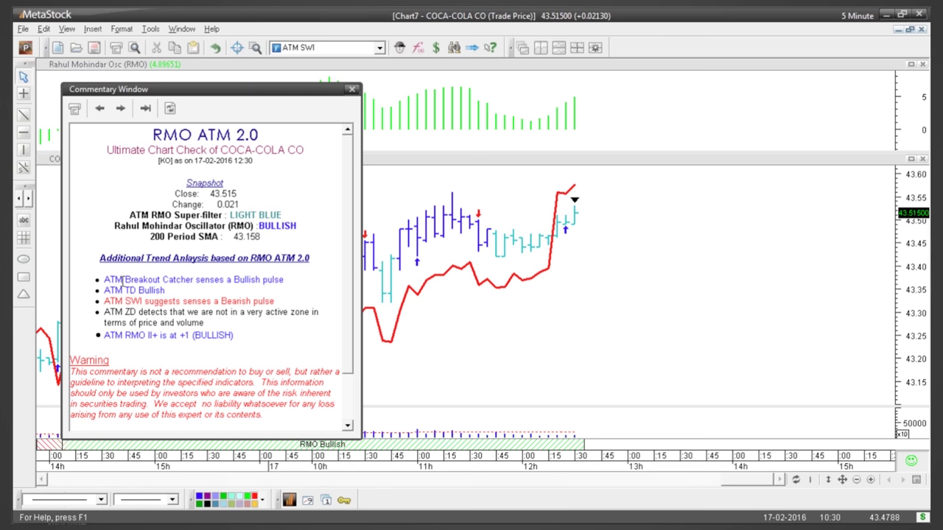
pyautogui.moveTo(115, 291); pyautogui.dragTo(267, 302)
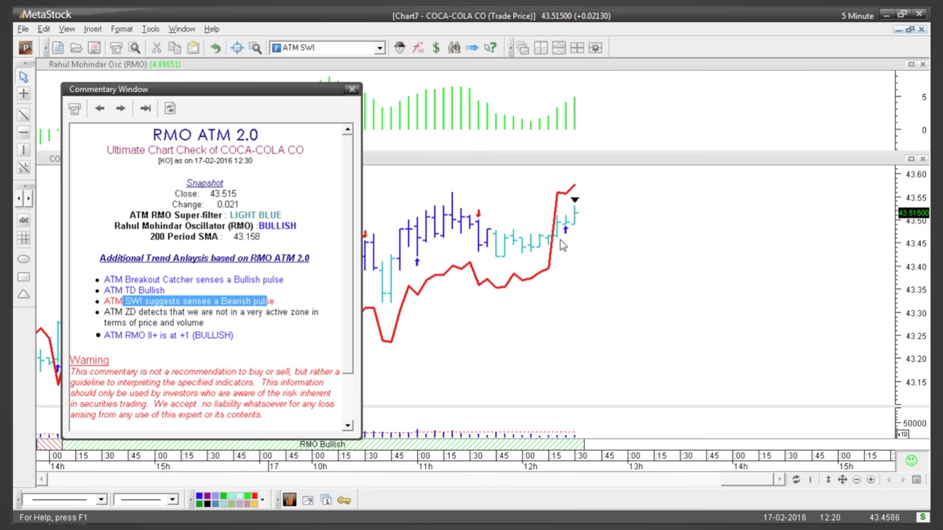
pyautogui.click(310, 303)
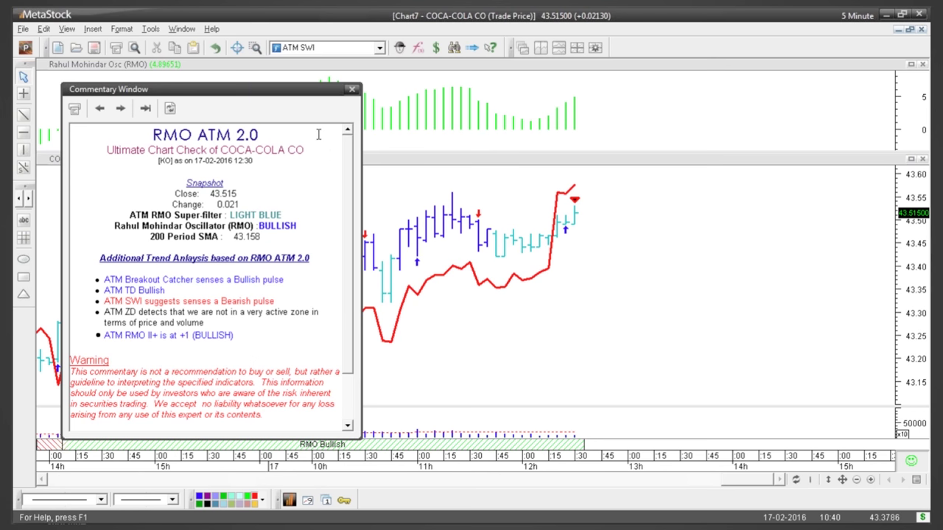
pyautogui.click(351, 90)
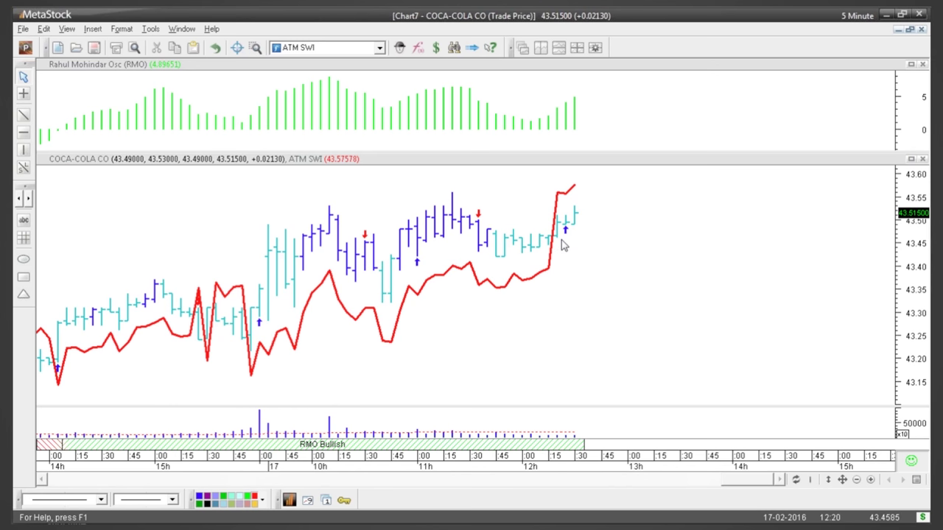
# Change the chart's instrument to Chevron (CVX) and set its periodicity to daily.
pyautogui.moveTo(565, 251)
pyautogui.write('avx')
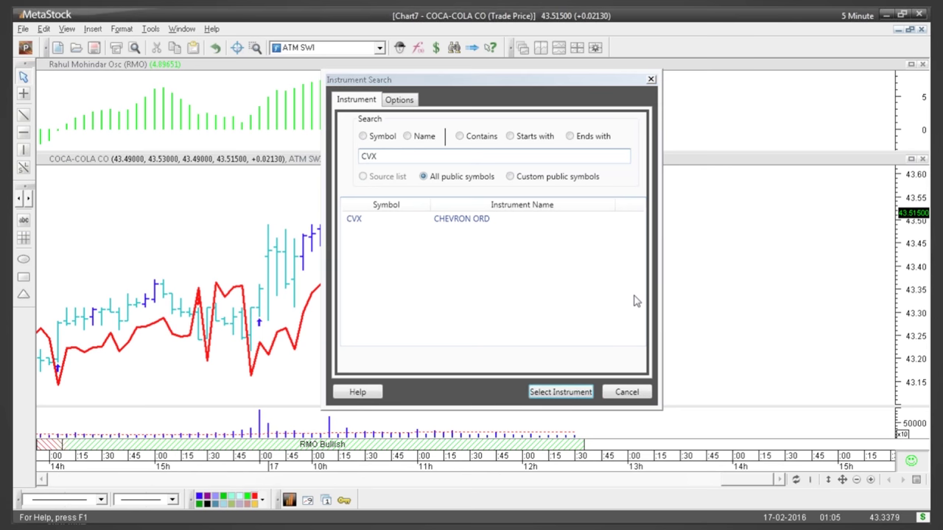
pyautogui.press('Return')
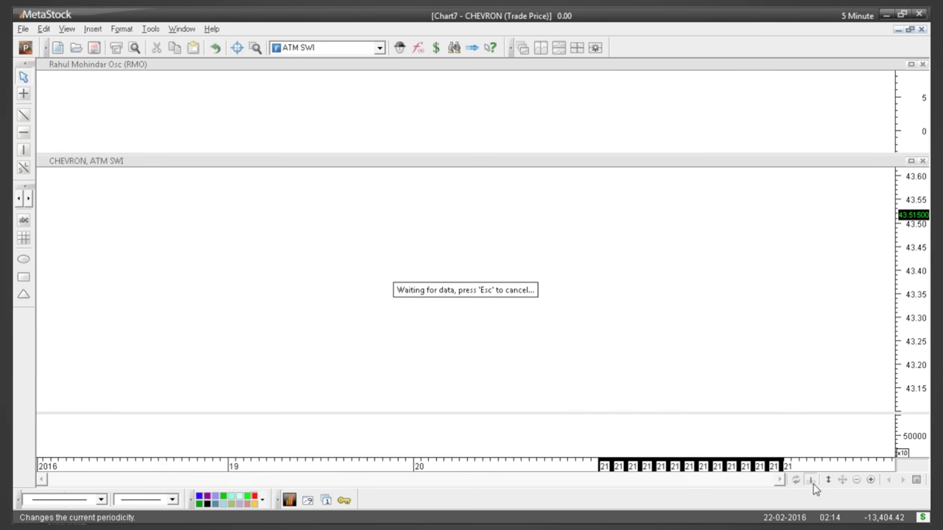
pyautogui.click(810, 480)
pyautogui.click(852, 393)
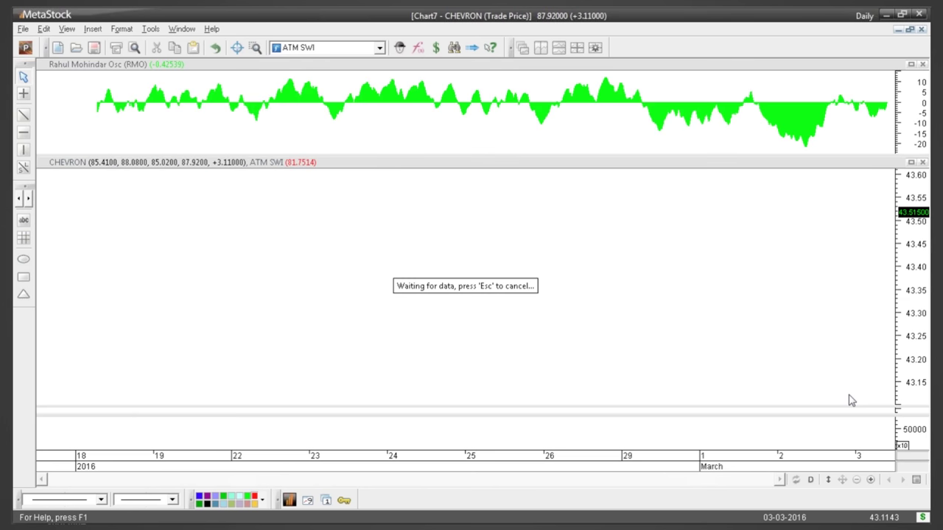
# Examine the ATM SWI line against Chevron's daily price bars from late December 2015 to mid-February 2016.
pyautogui.click(872, 480)
pyautogui.click(873, 480)
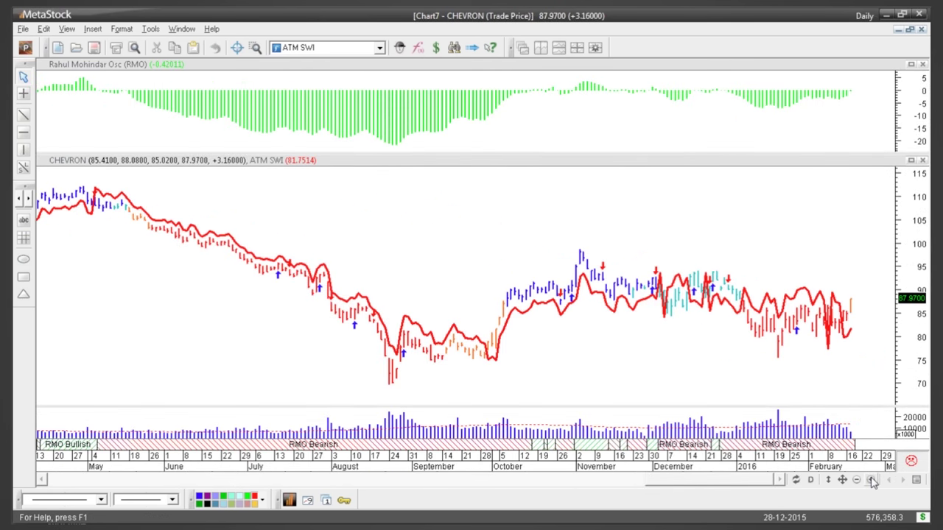
pyautogui.click(873, 480)
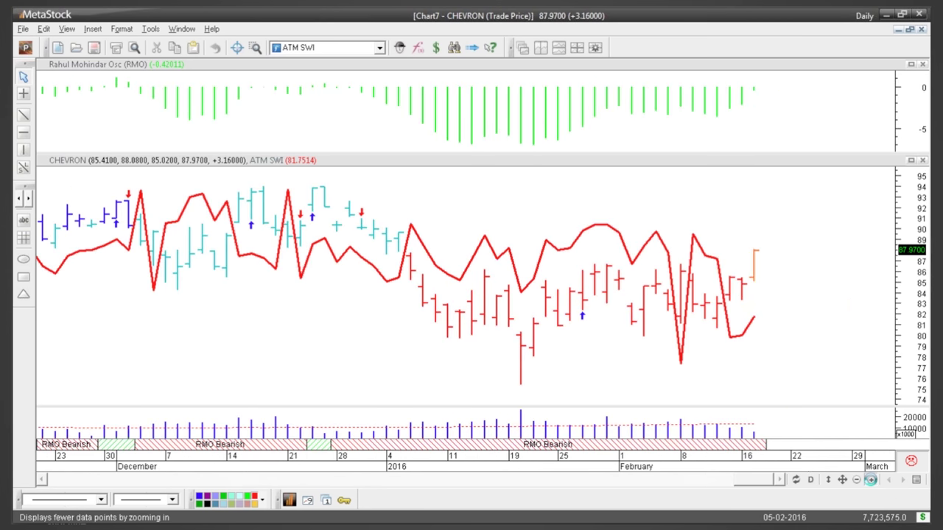
pyautogui.click(871, 479)
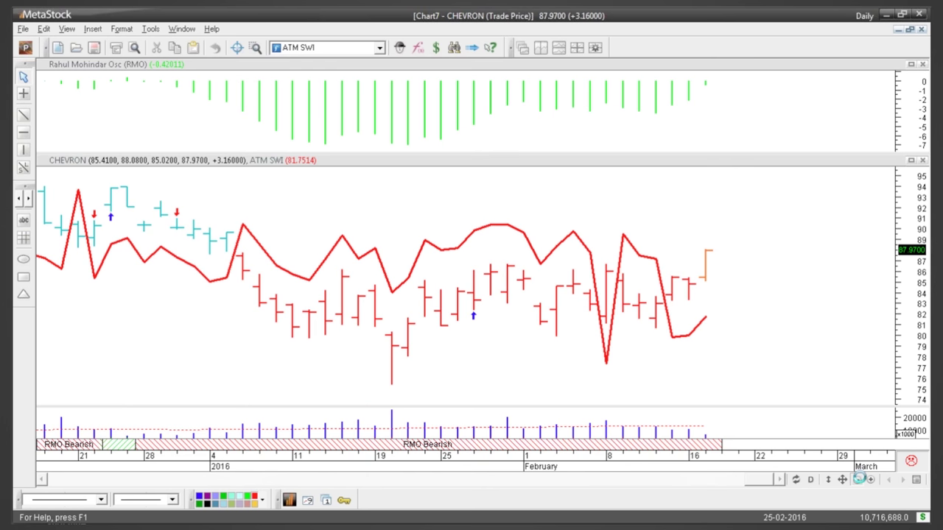
# Change the chart's instrument to General Electric (GE) and dismiss the RMO Buy Arrow alert.
pyautogui.click(858, 479)
pyautogui.click(859, 480)
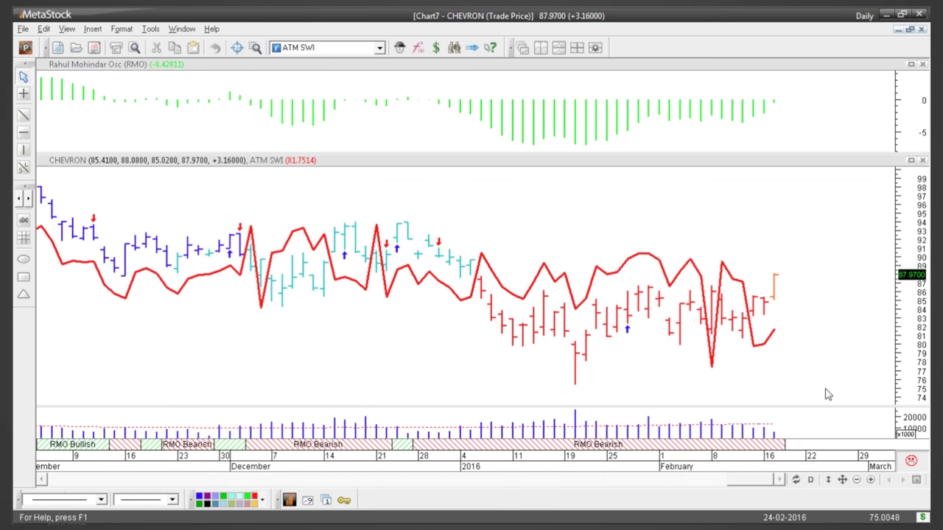
pyautogui.click(873, 480)
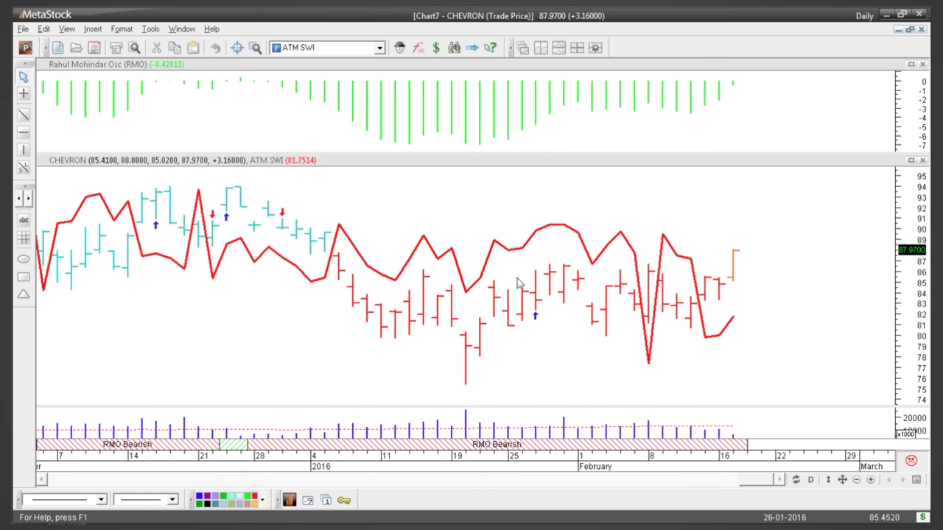
pyautogui.press('c')
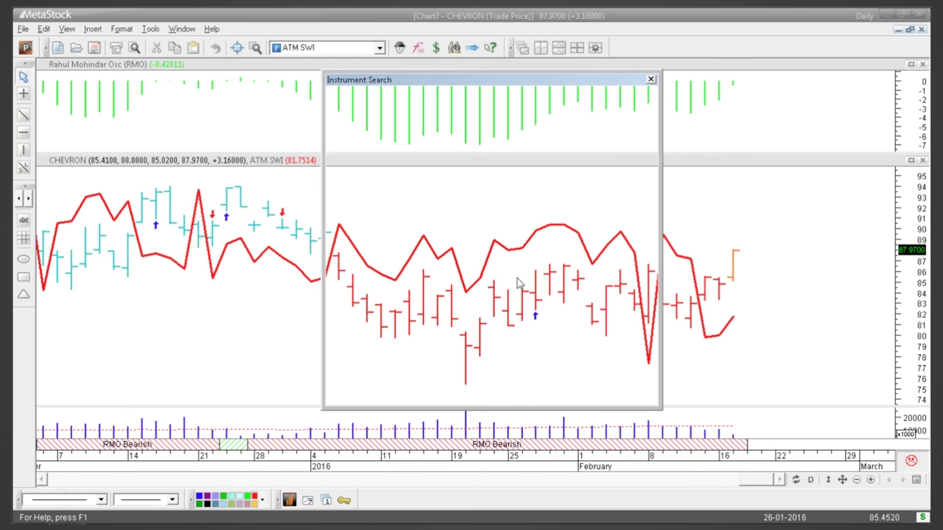
pyautogui.write('e')
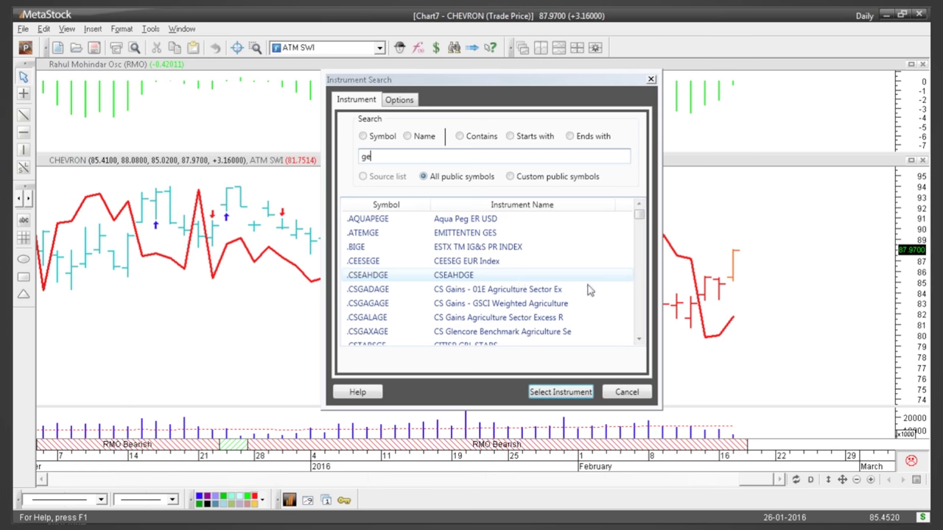
pyautogui.press('Return')
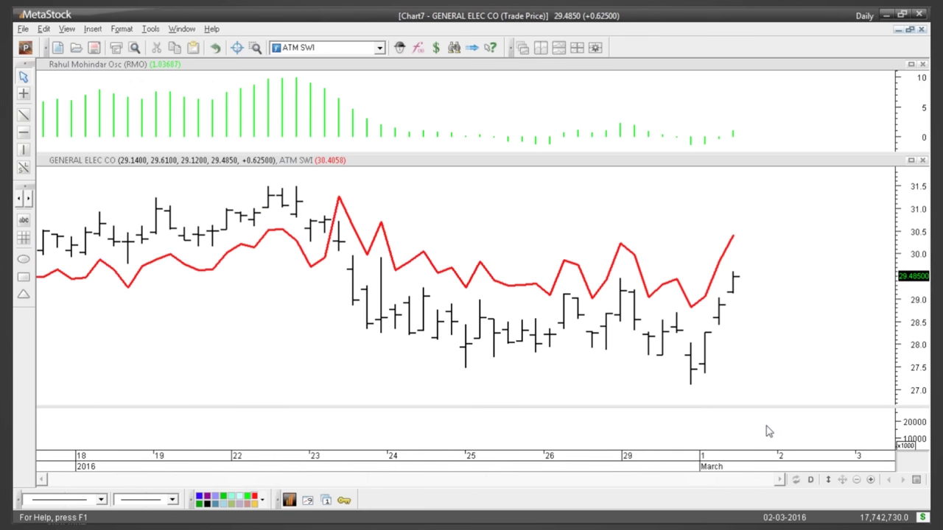
pyautogui.click(425, 310)
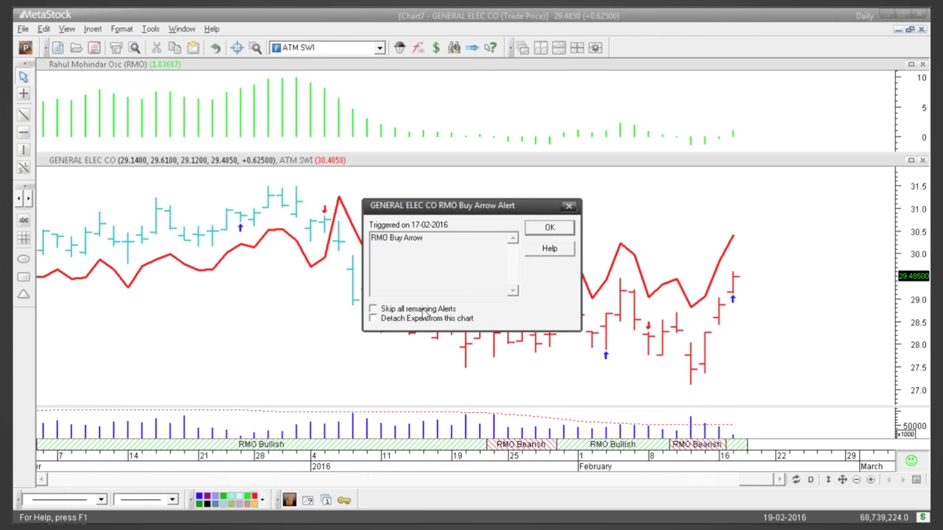
pyautogui.click(552, 229)
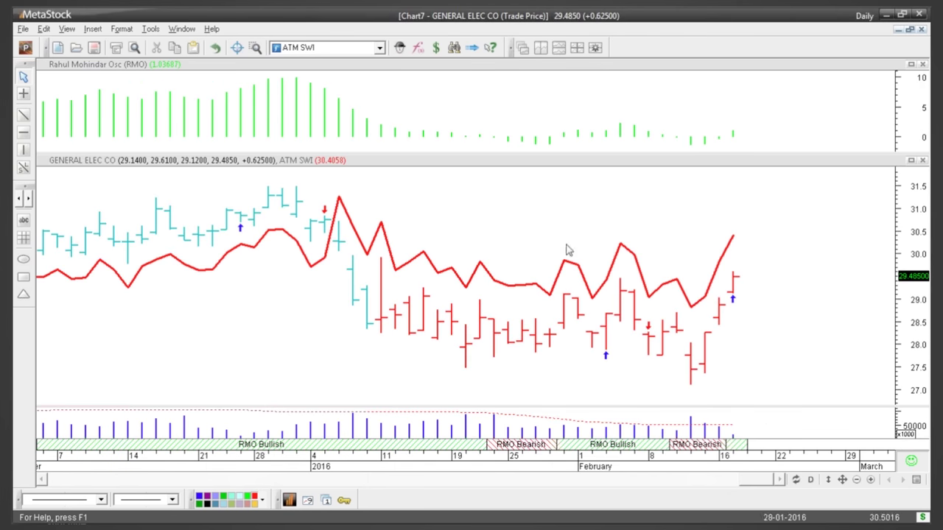
# Dismiss the repeated alert and draw an ellipse around General Electric's bars from late November 2015 to early January 2016, spanning about 29.2 to 31.8.
pyautogui.click(859, 479)
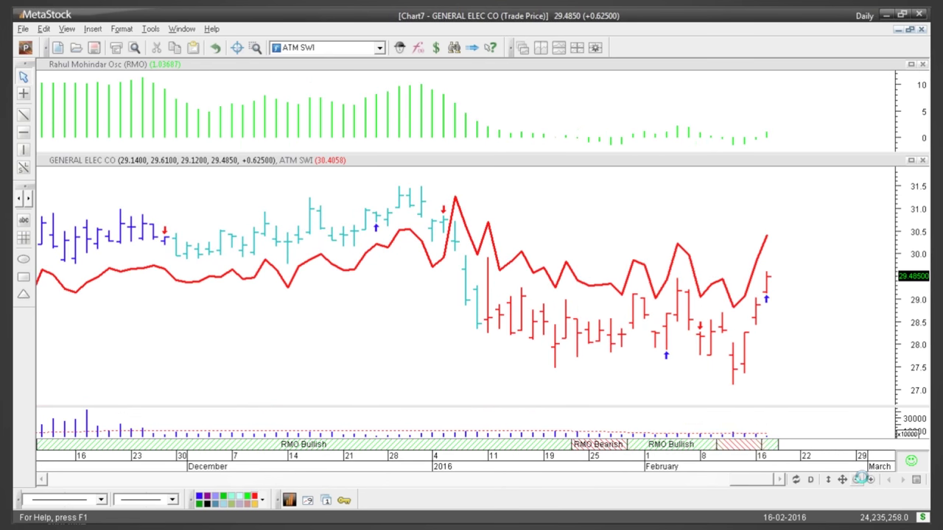
pyautogui.click(864, 479)
pyautogui.click(864, 480)
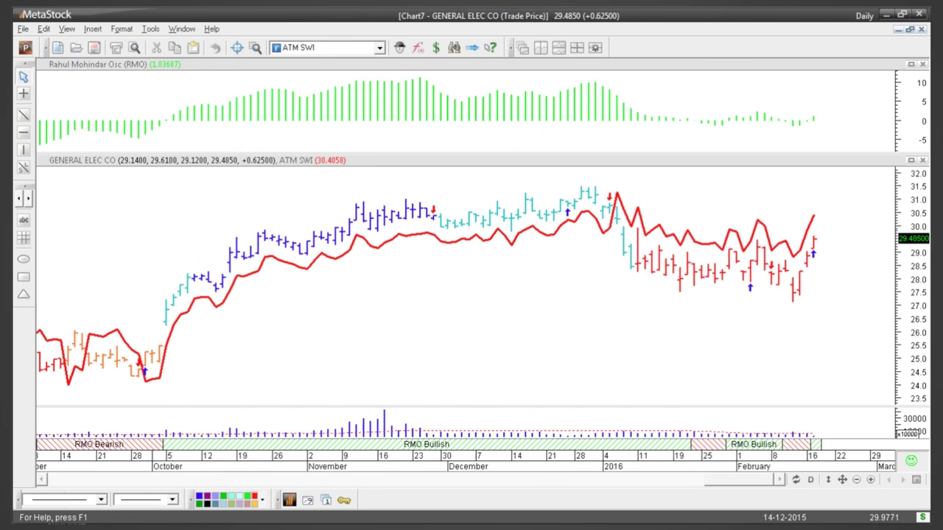
pyautogui.moveTo(680, 281)
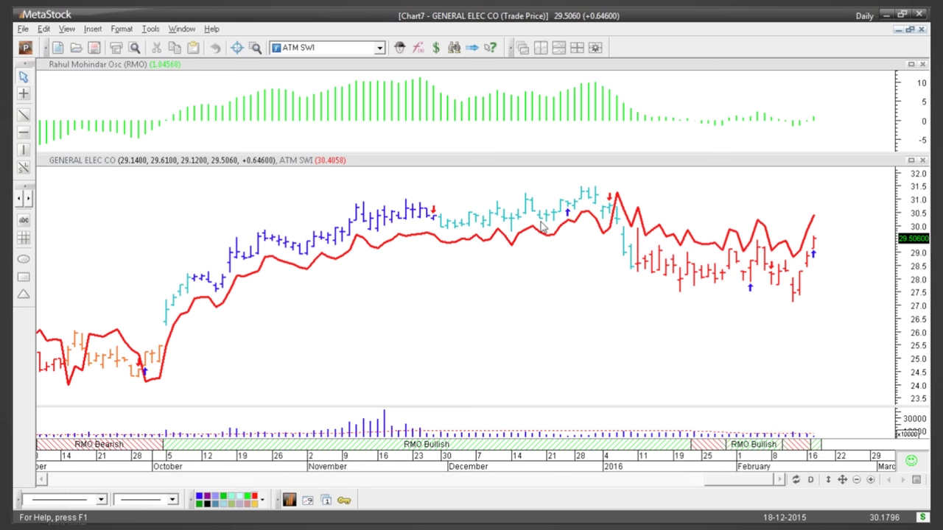
pyautogui.moveTo(518, 219)
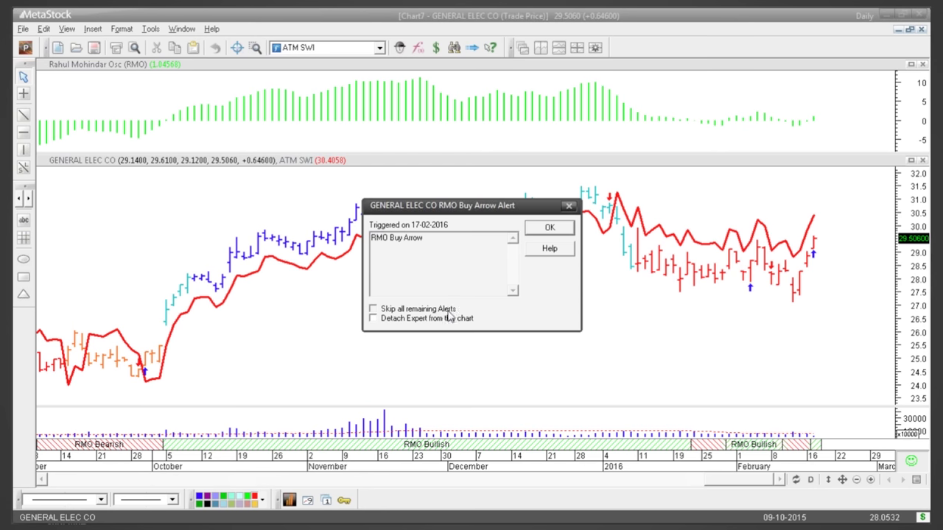
pyautogui.click(550, 228)
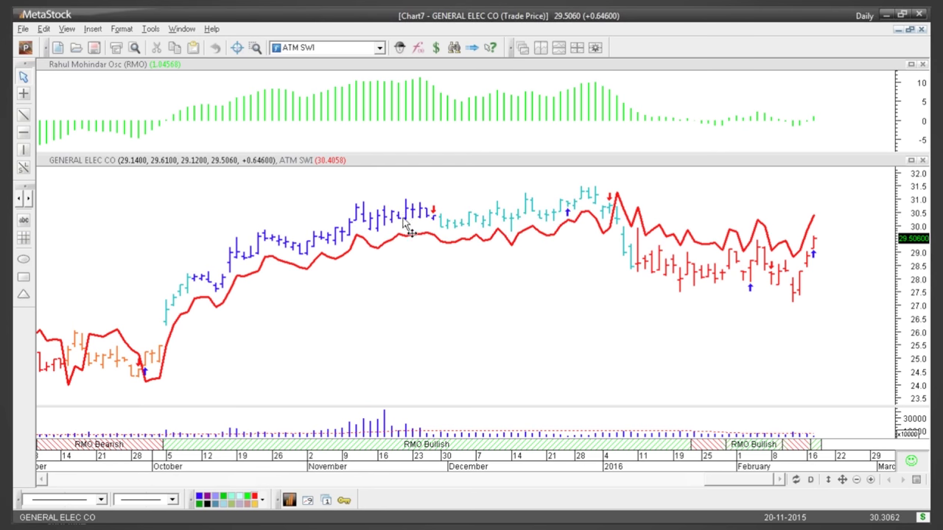
pyautogui.click(23, 260)
pyautogui.moveTo(426, 179); pyautogui.dragTo(639, 247)
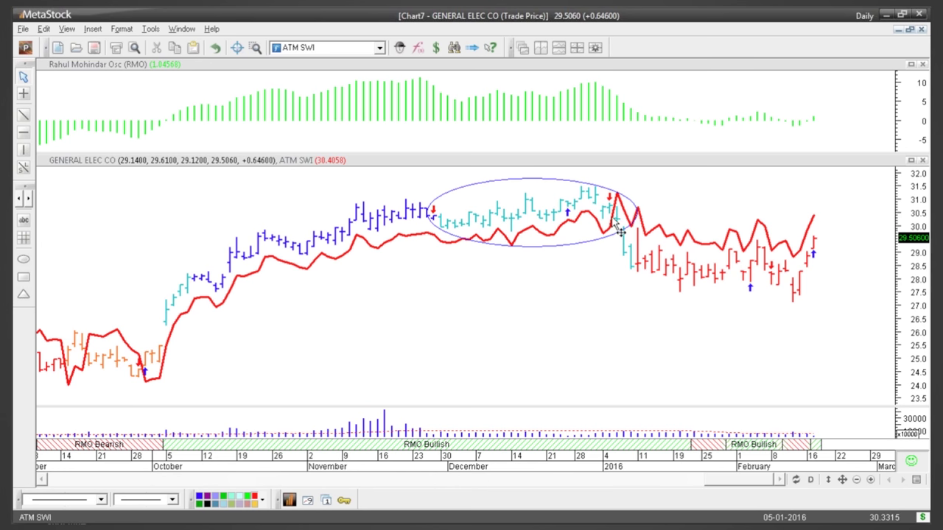
pyautogui.moveTo(620, 230)
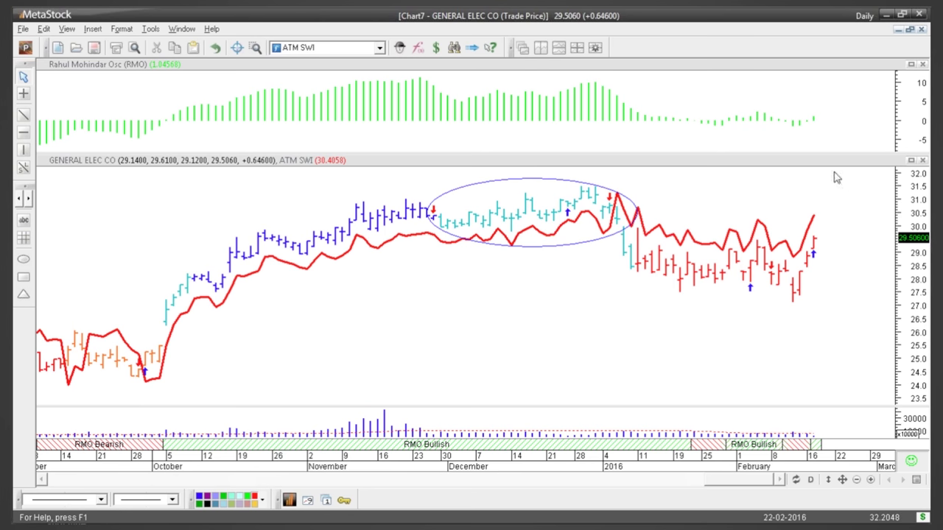
# Close all open charts without saving the changes.
pyautogui.click(23, 28)
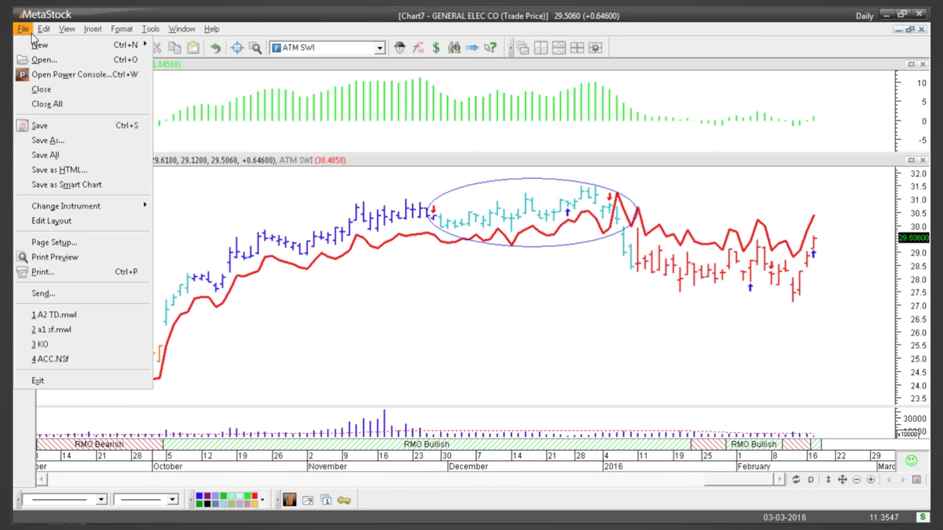
pyautogui.press('Escape')
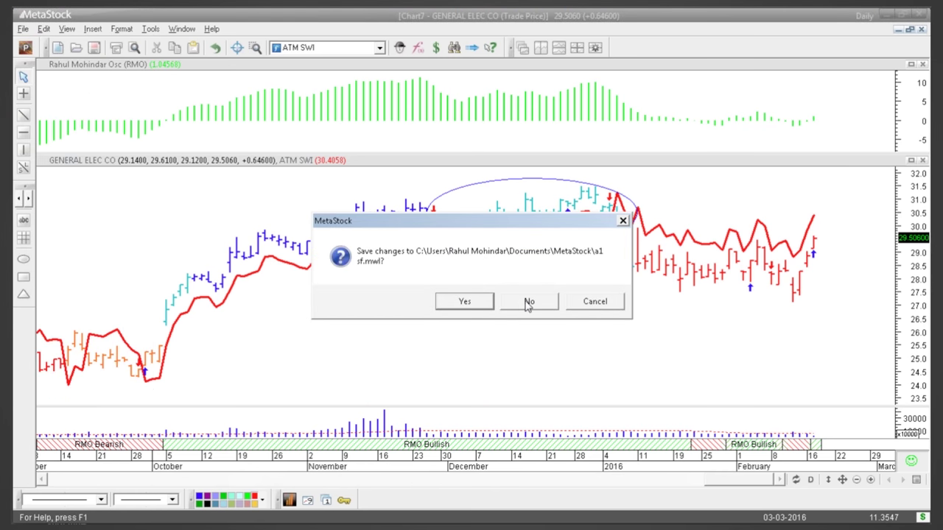
pyautogui.click(529, 303)
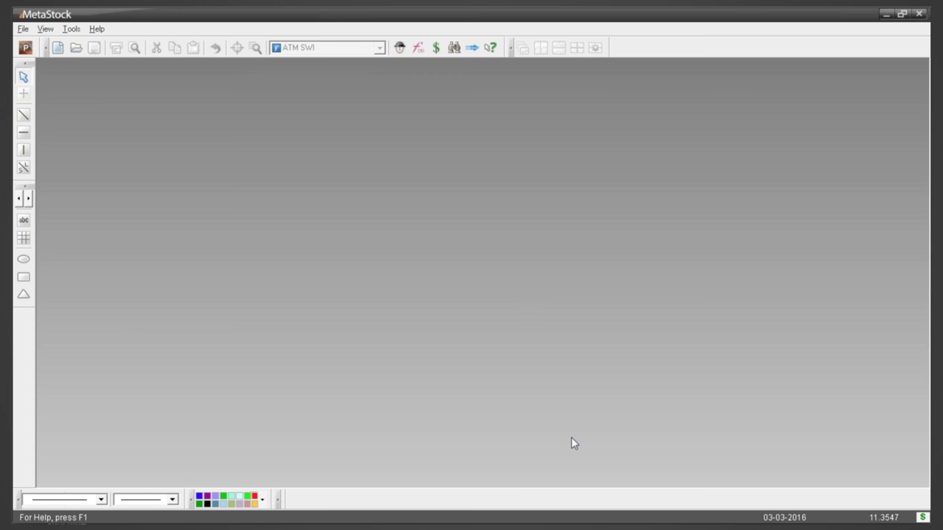
# Switch to the PowerPoint slide show and advance past the J C Penney, Tesla and Apple examples to the ATM PowerScreener slide.
pyautogui.press('super')
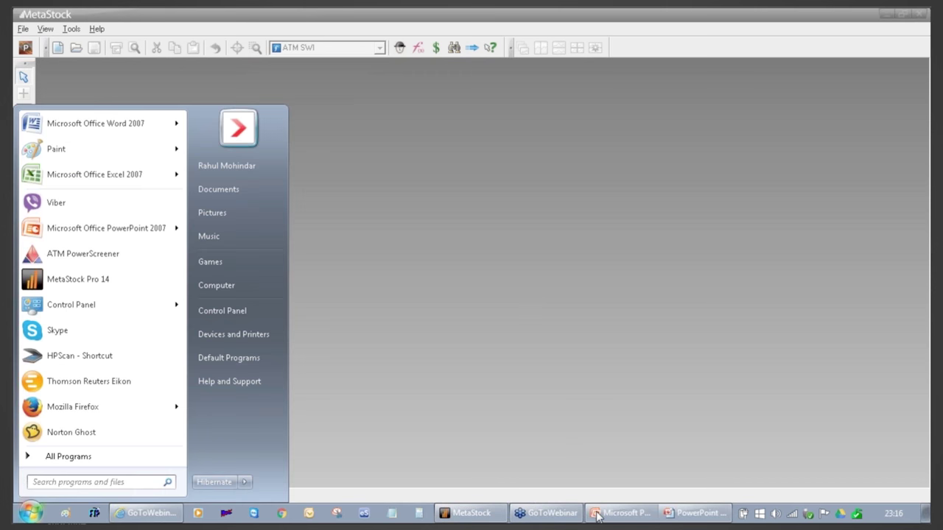
pyautogui.press('super')
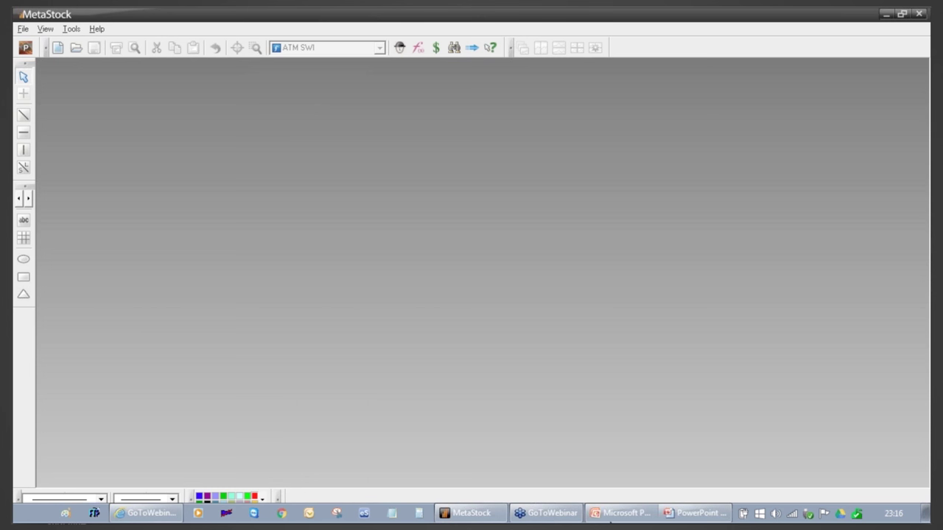
pyautogui.click(613, 517)
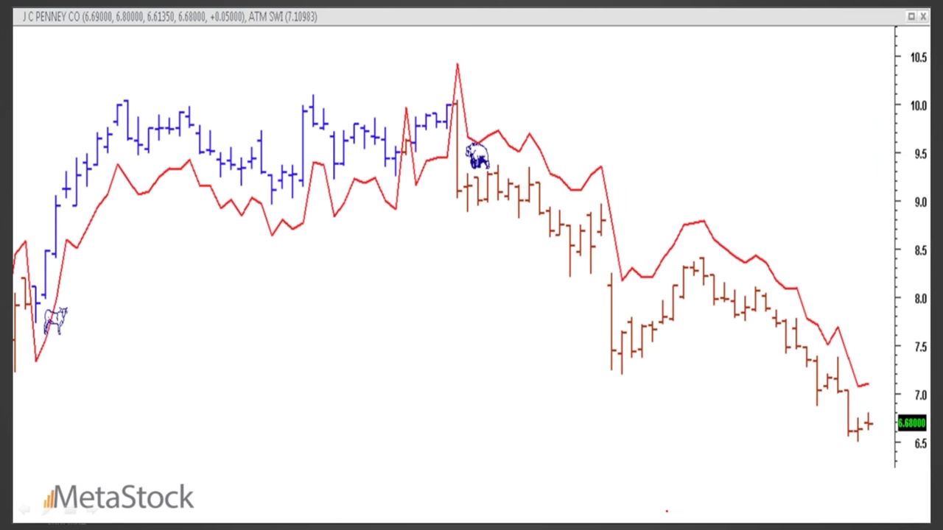
pyautogui.press('Right')
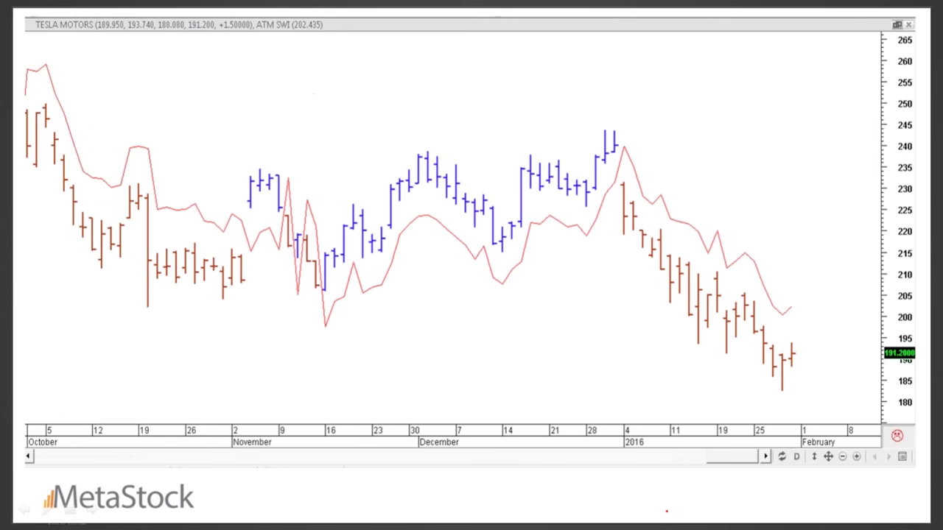
pyautogui.press('Right')
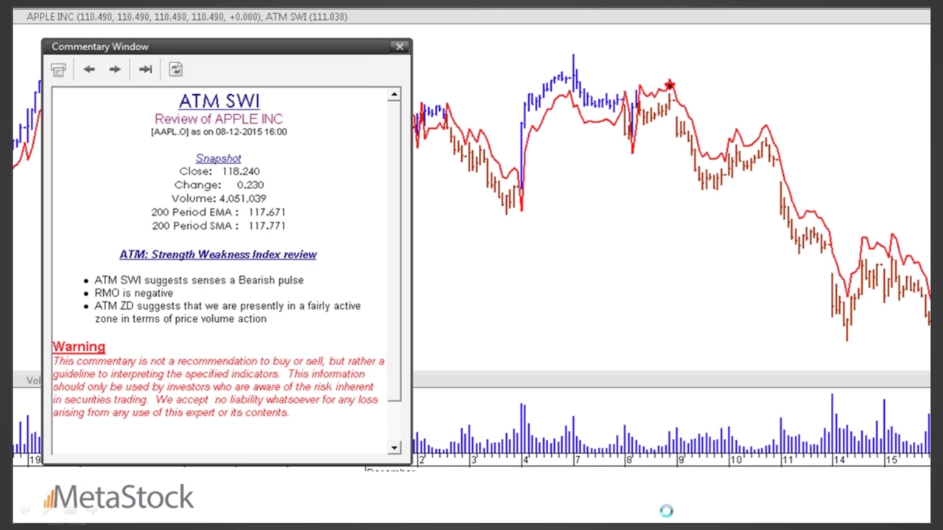
pyautogui.press('Right')
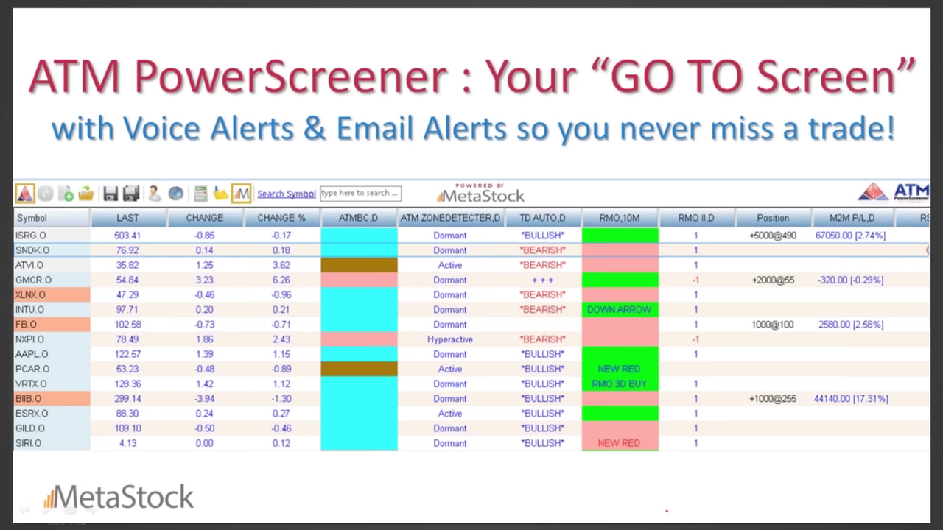
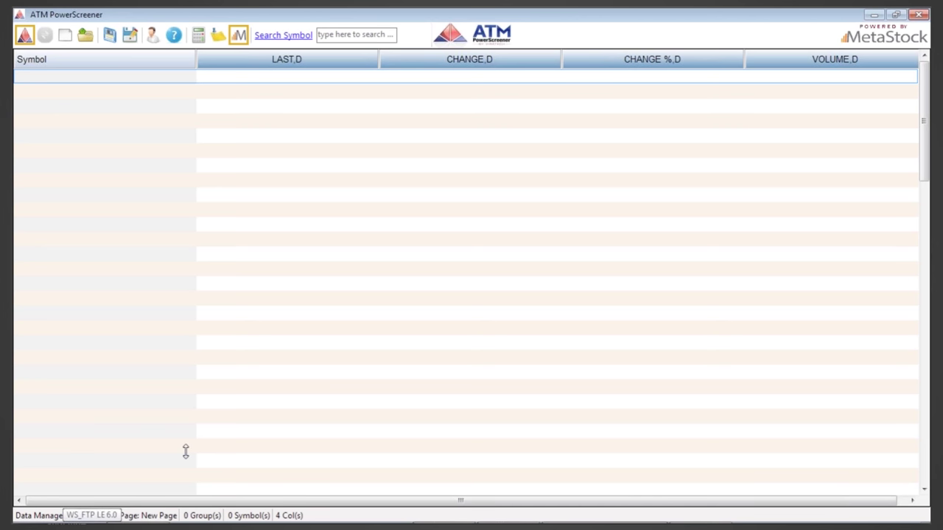
# Open the saved Dow30 watch window page in ATM PowerScreener.
pyautogui.click(228, 256)
pyautogui.click(86, 36)
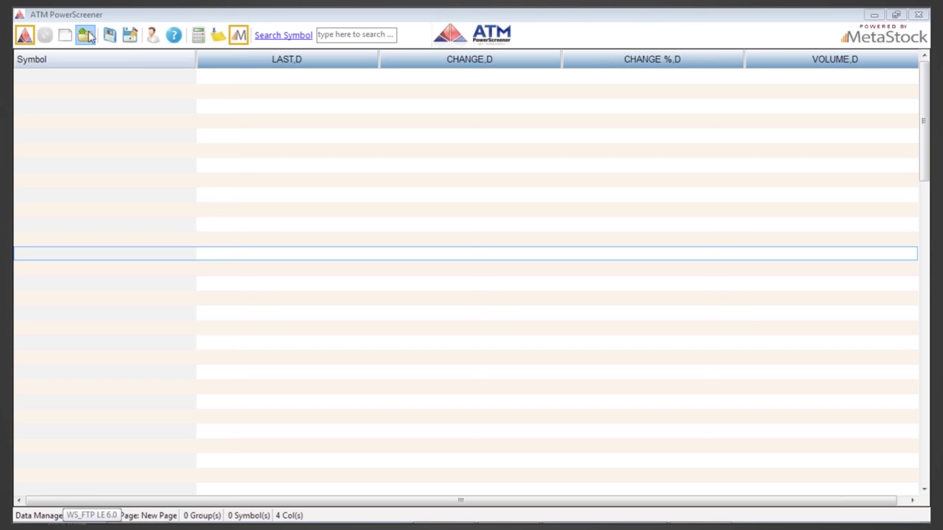
pyautogui.click(223, 121)
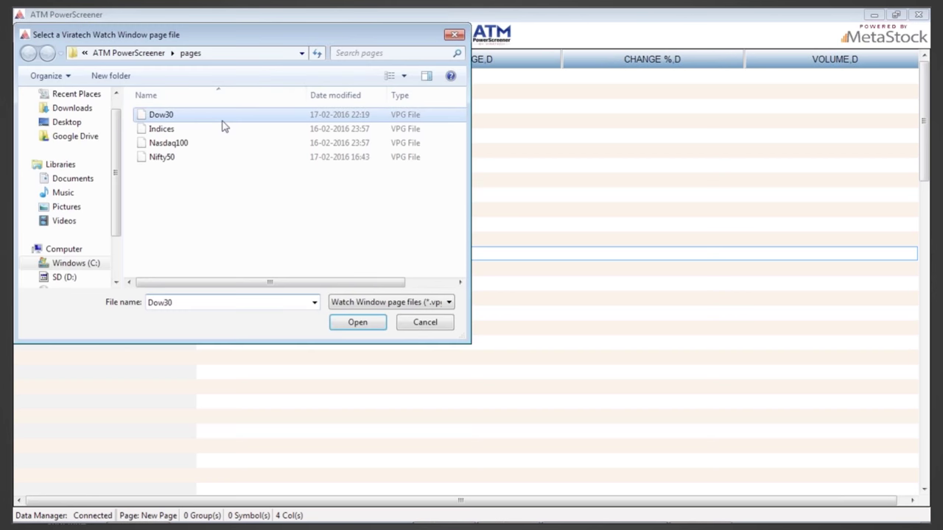
pyautogui.doubleClick(223, 121)
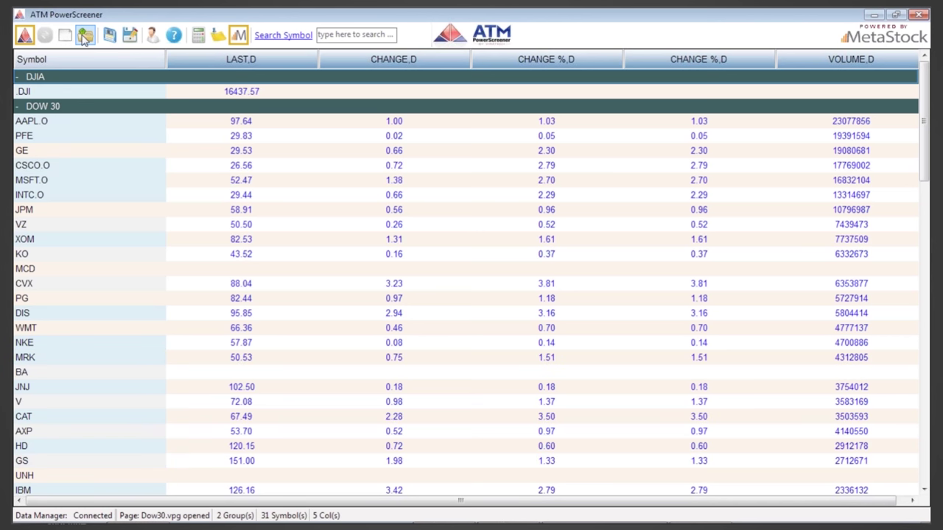
# Create a new, empty watch page and add the symbols IBM and JCP in its first two rows.
pyautogui.click(65, 34)
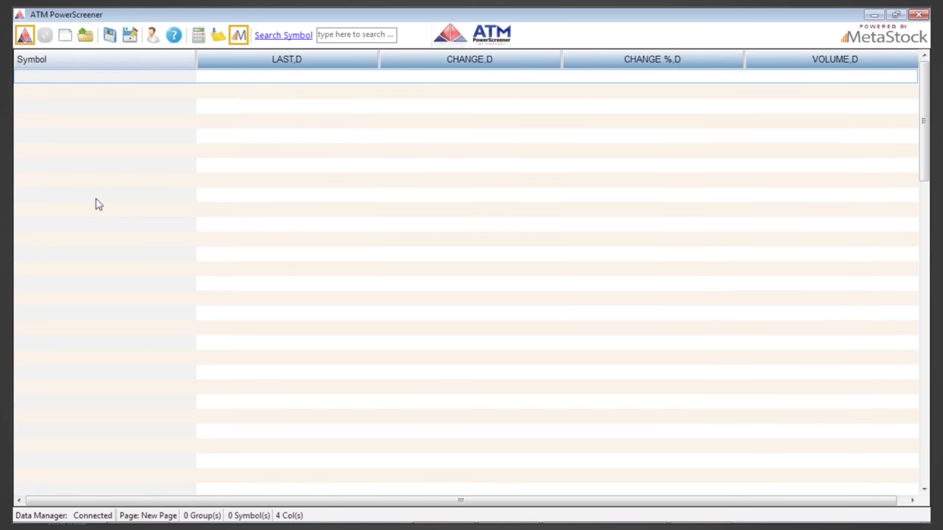
pyautogui.write('IBM')
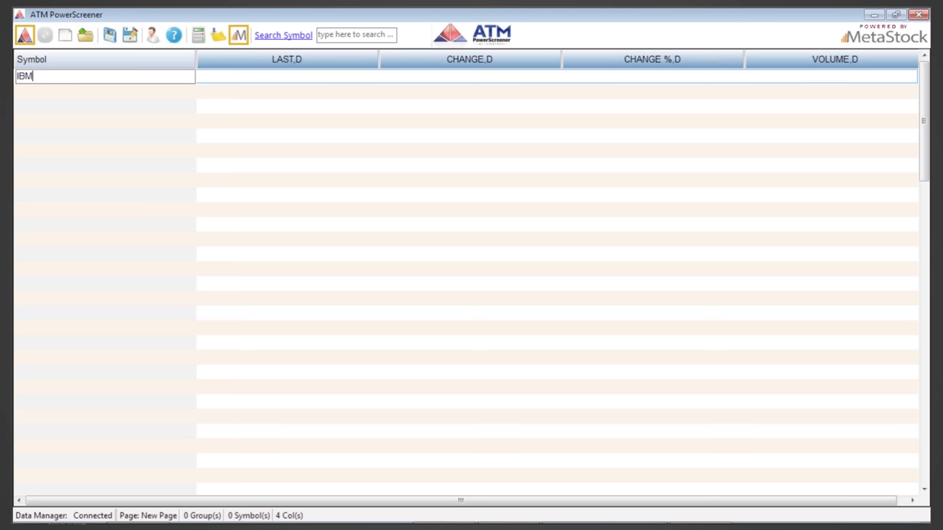
pyautogui.press('Return')
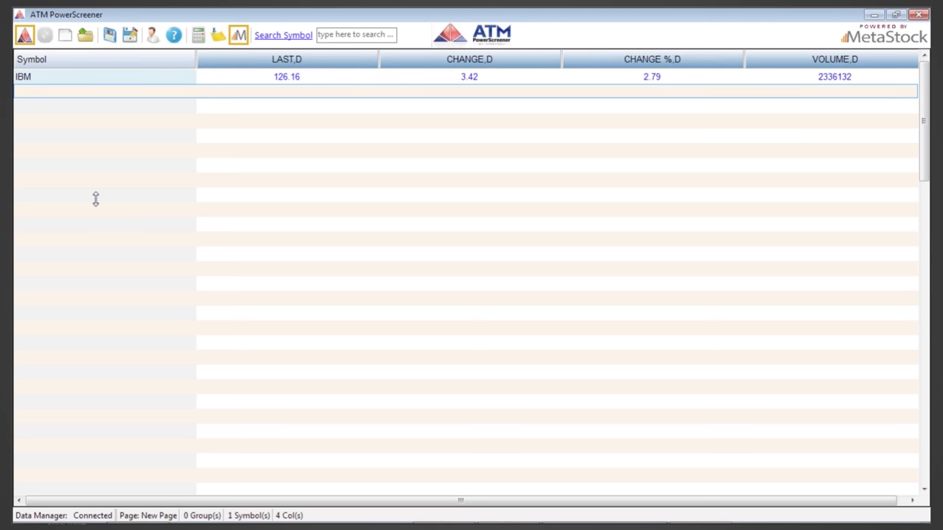
pyautogui.write('JCP')
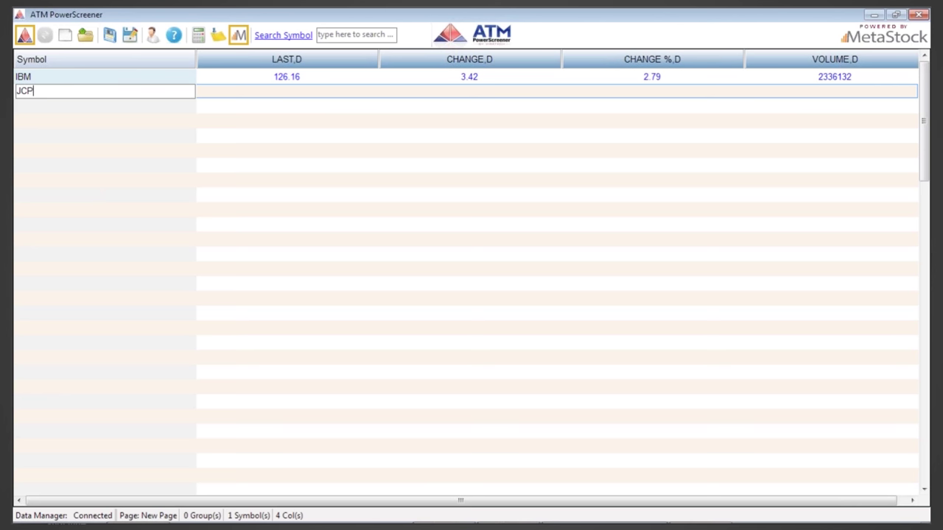
pyautogui.press('Return')
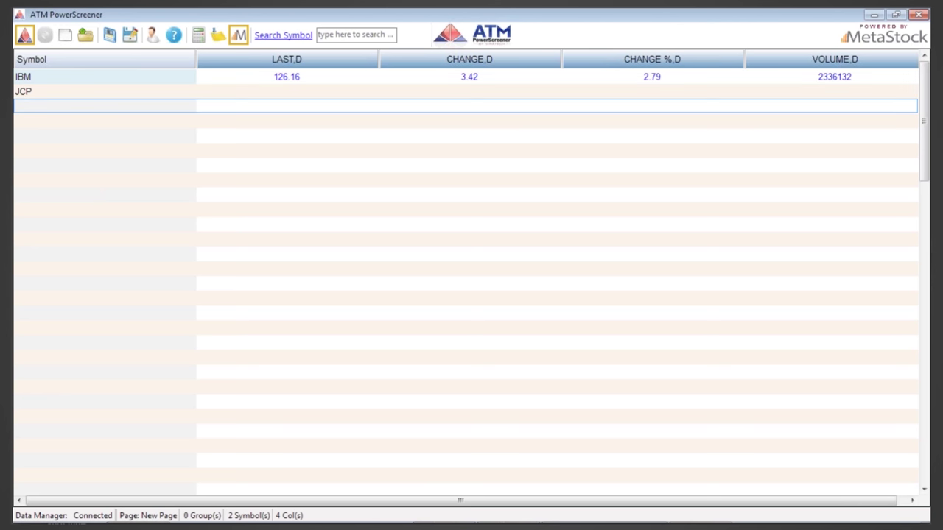
# Enter jcp again in the third row and replace that symbol with NIFc1.
pyautogui.write('jcp')
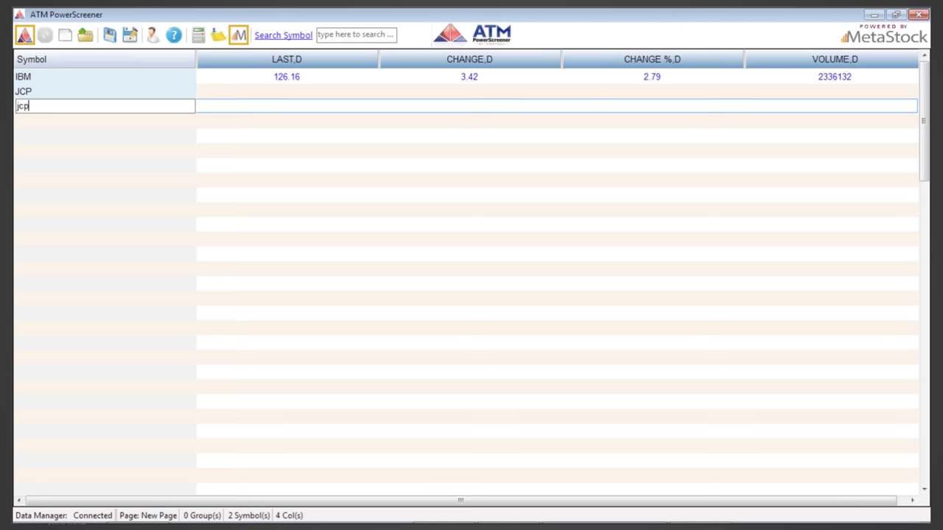
pyautogui.press('Return')
pyautogui.click(103, 107)
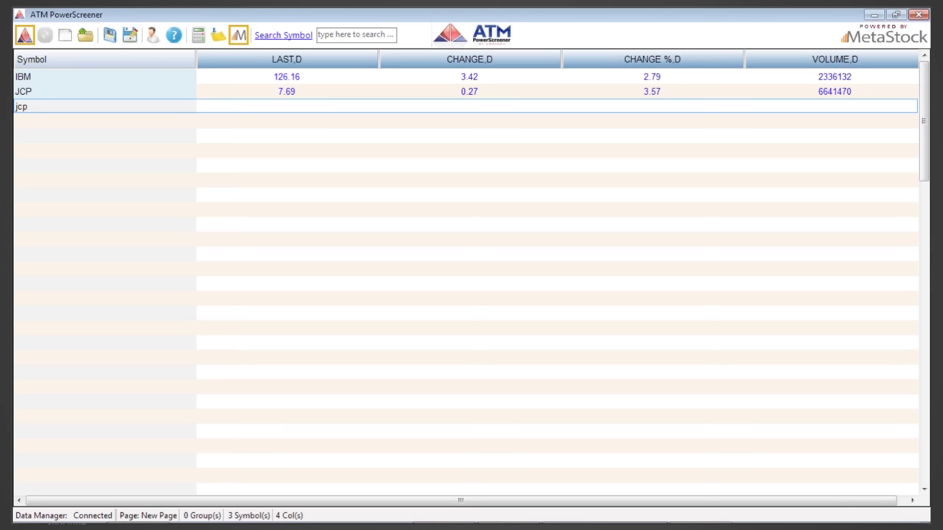
pyautogui.press('F2')
pyautogui.press('BackSpace')
pyautogui.press('BackSpace')
pyautogui.press('BackSpace')
pyautogui.write('NIFc1')
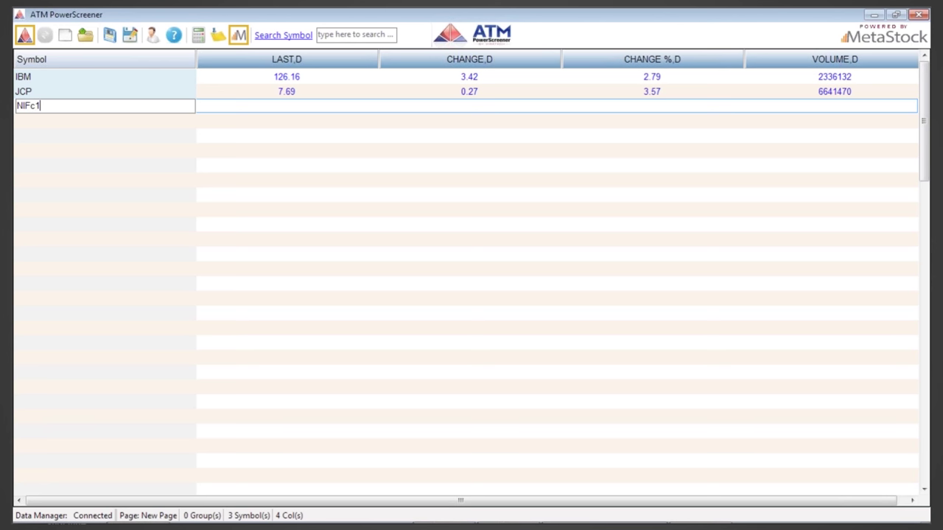
# Complete the NIFc1 symbol entry and add the symbol ACC.NSf in the row below it.
pyautogui.press('Return')
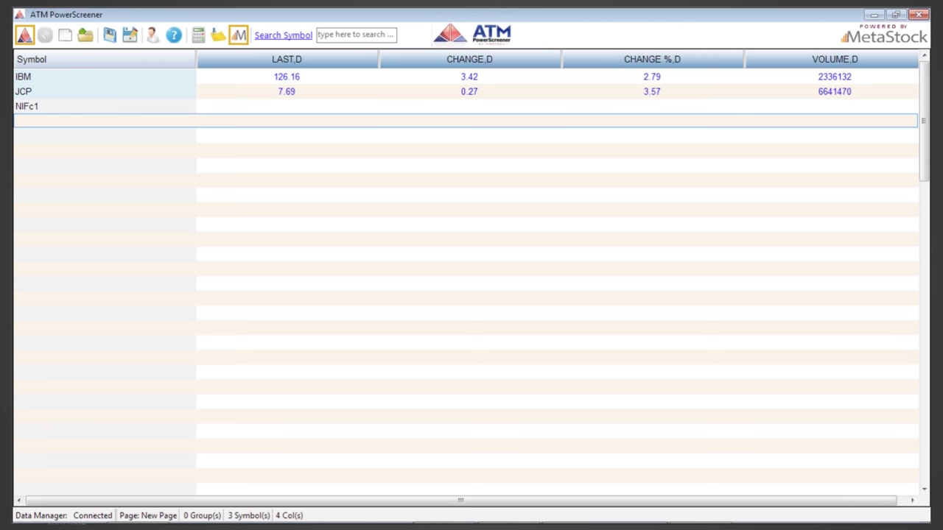
pyautogui.click(26, 106)
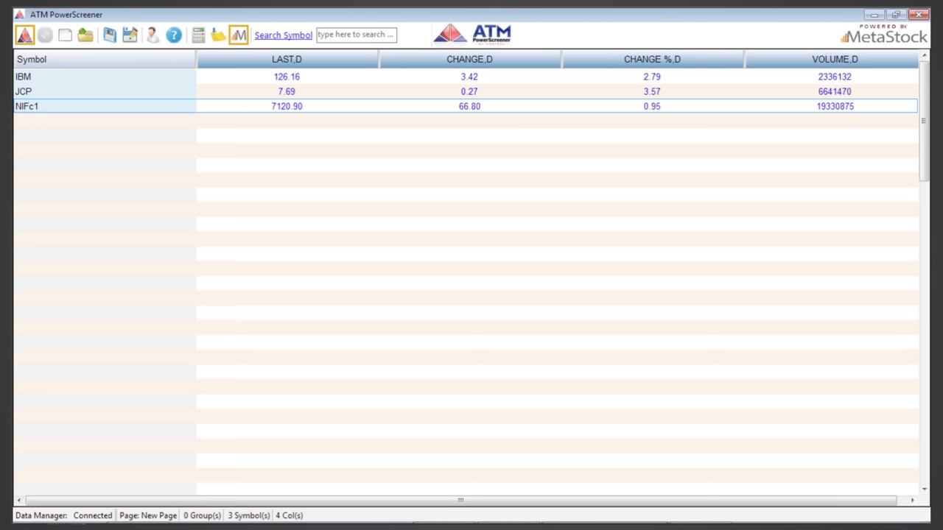
pyautogui.click(103, 121)
pyautogui.write('ACC')
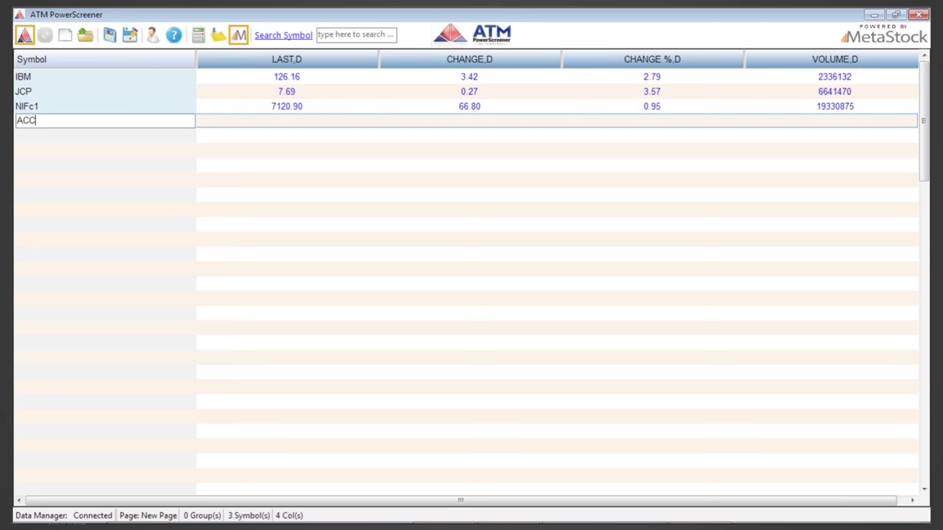
pyautogui.write('.NSf')
pyautogui.press('Return')
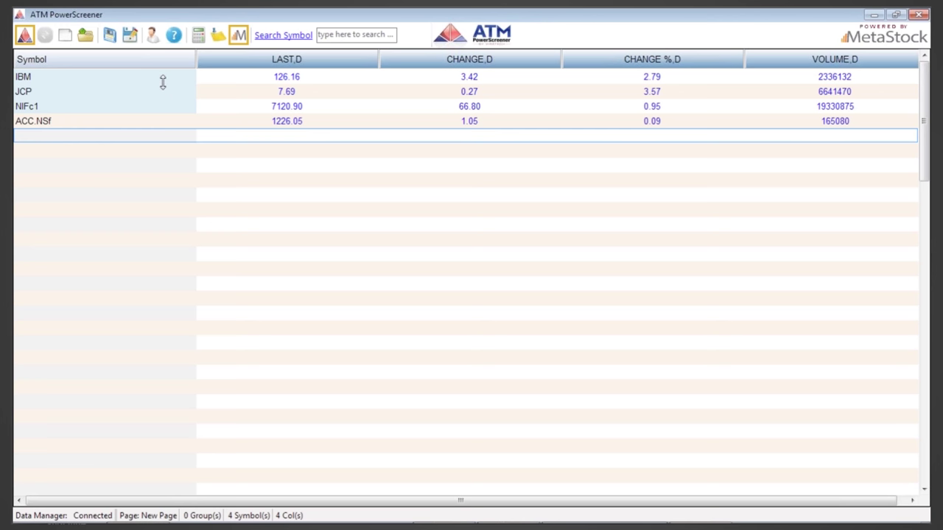
# Create a group named banking, leaving one empty row below ACC.NSf.
pyautogui.click(129, 153)
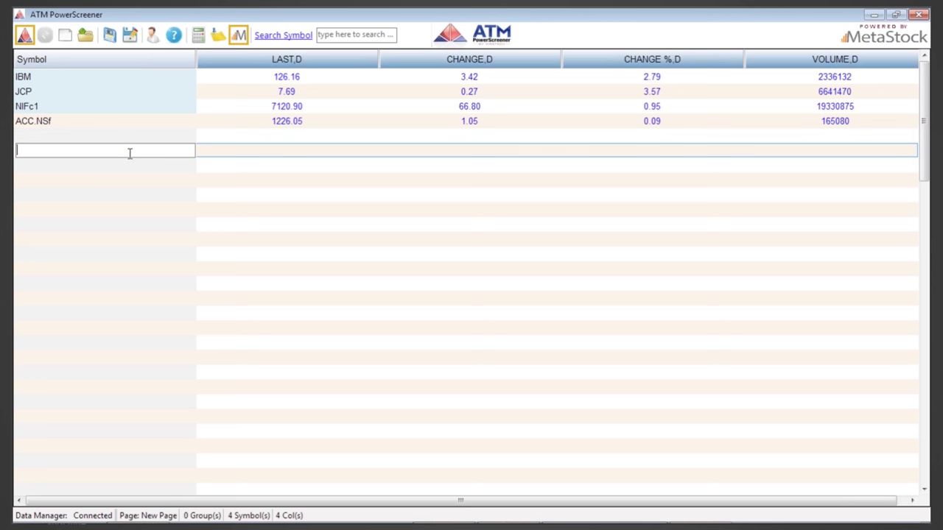
pyautogui.press('Escape')
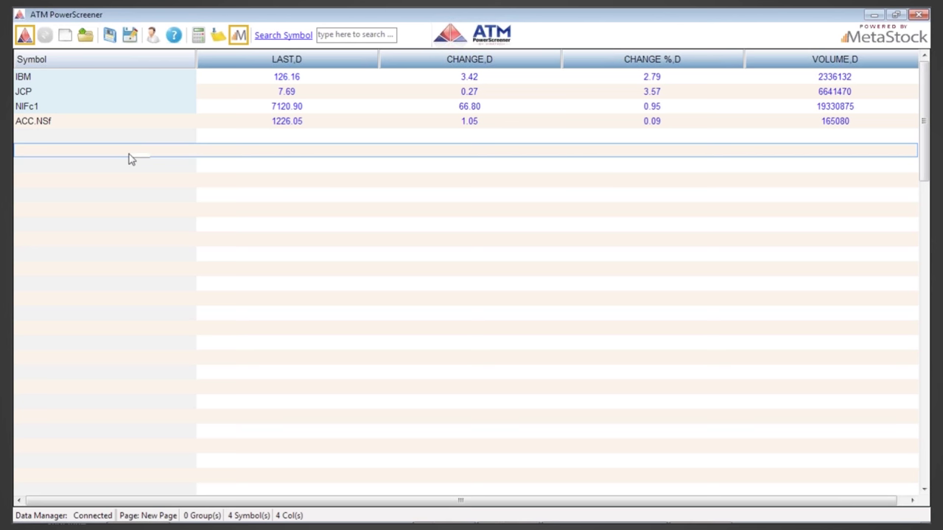
pyautogui.click(128, 153)
pyautogui.write('*bank')
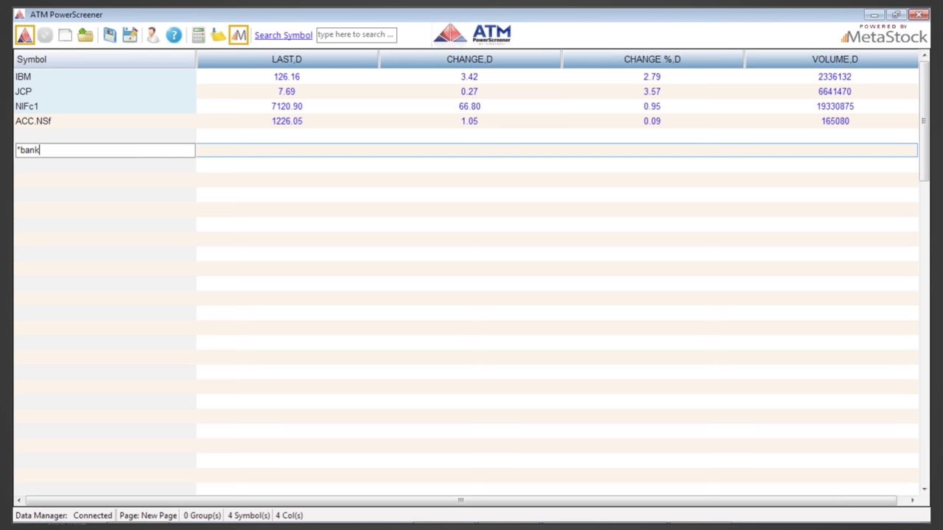
pyautogui.write('ing')
pyautogui.press('Return')
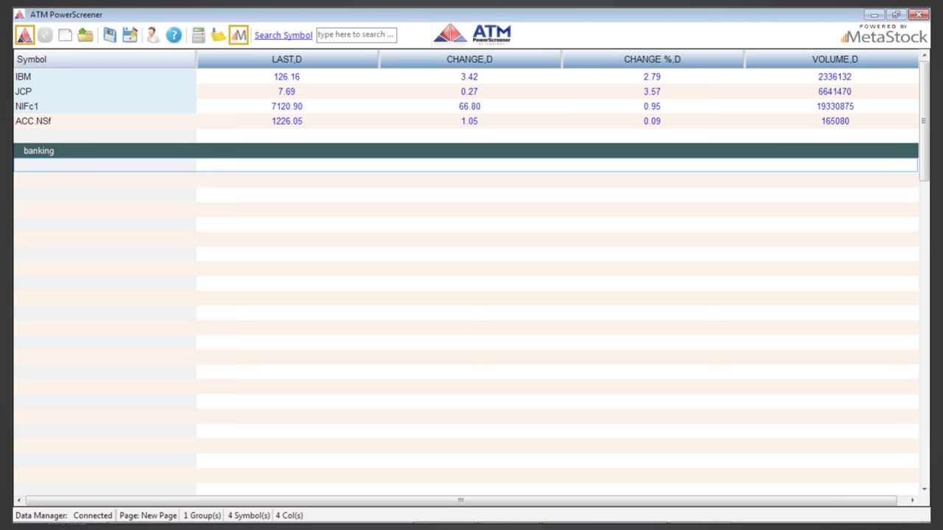
pyautogui.write('*')
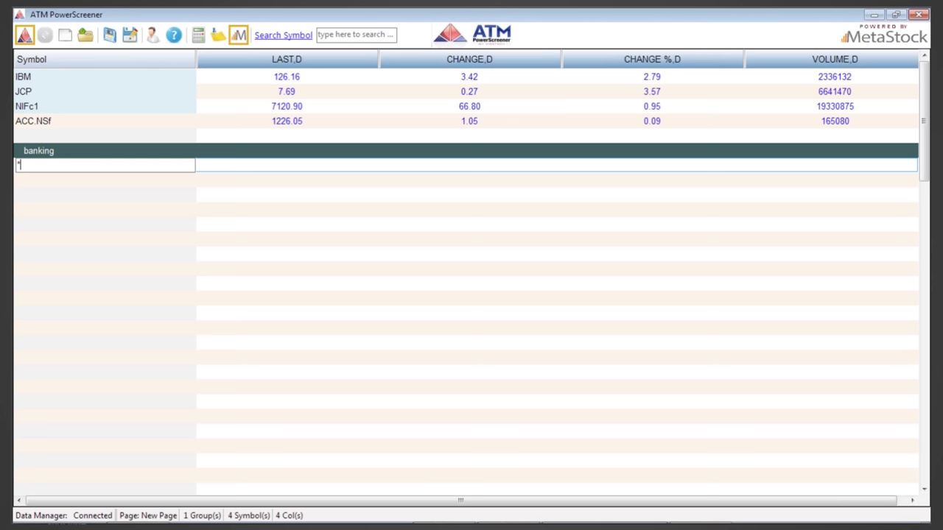
pyautogui.write('bank')
pyautogui.press('BackSpace')
pyautogui.press('BackSpace')
pyautogui.press('BackSpace')
pyautogui.press('BackSpace')
pyautogui.press('BackSpace')
pyautogui.press('Escape')
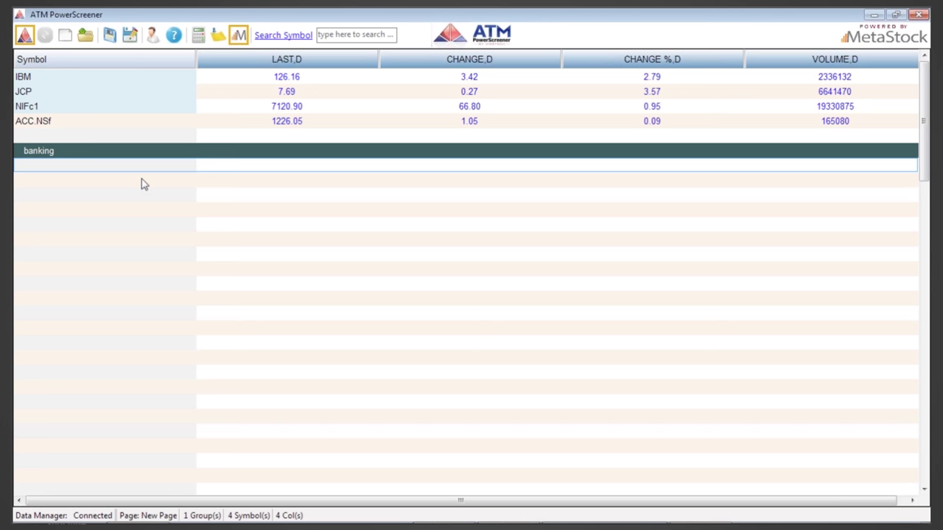
# Add the symbol C as the first entry under the banking group.
pyautogui.write('c')
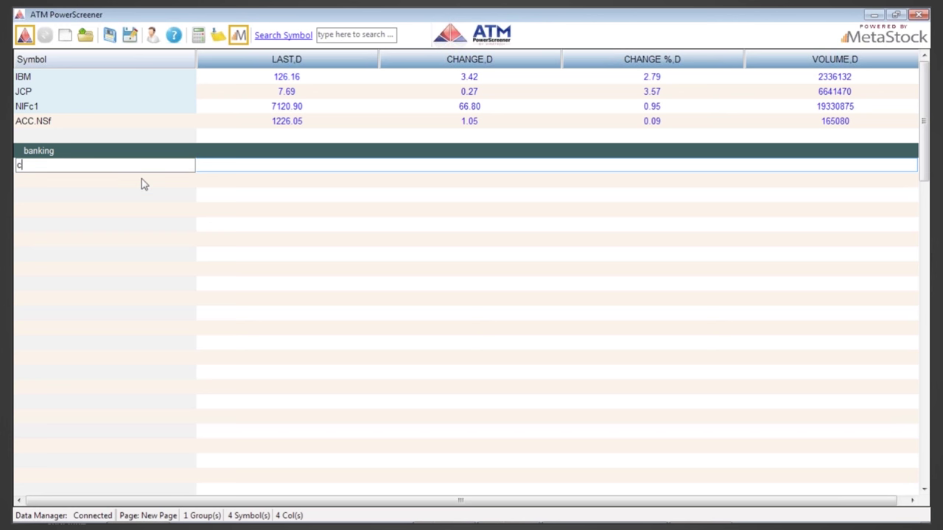
pyautogui.press('Return')
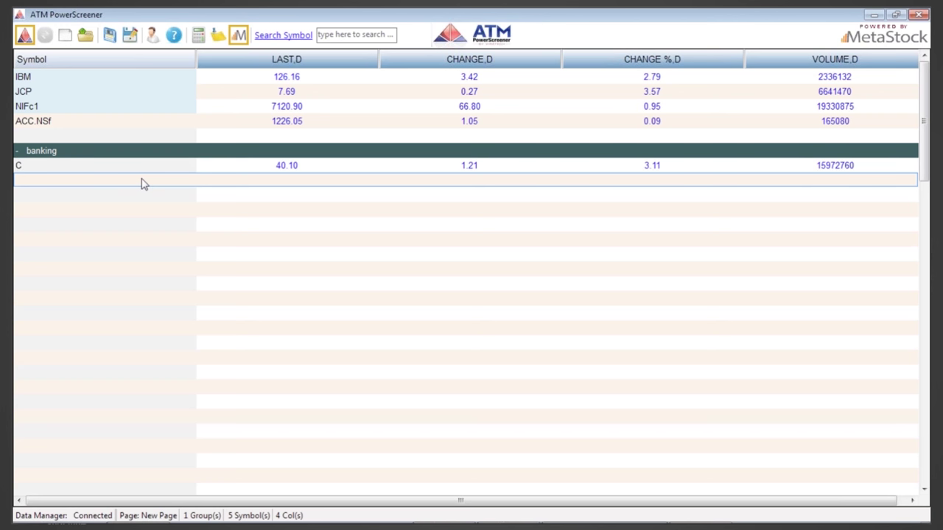
pyautogui.write('BO')
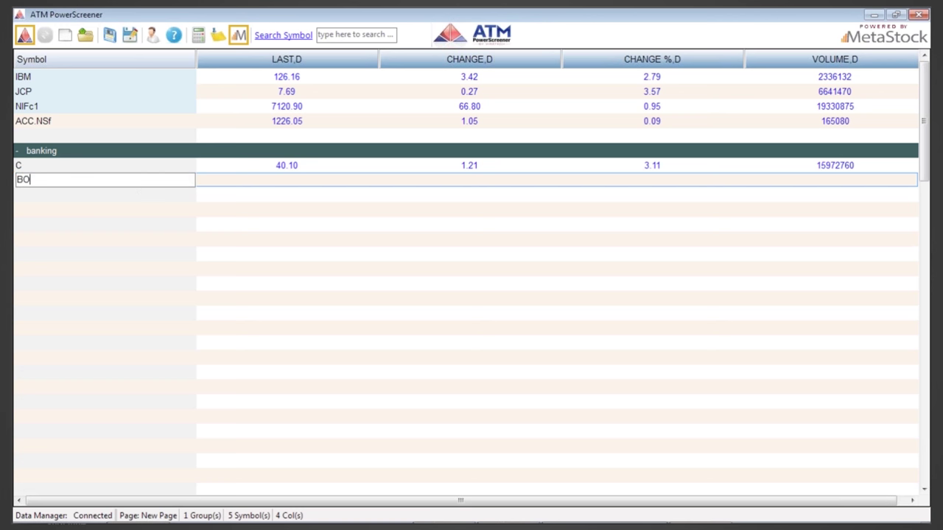
pyautogui.press('Return')
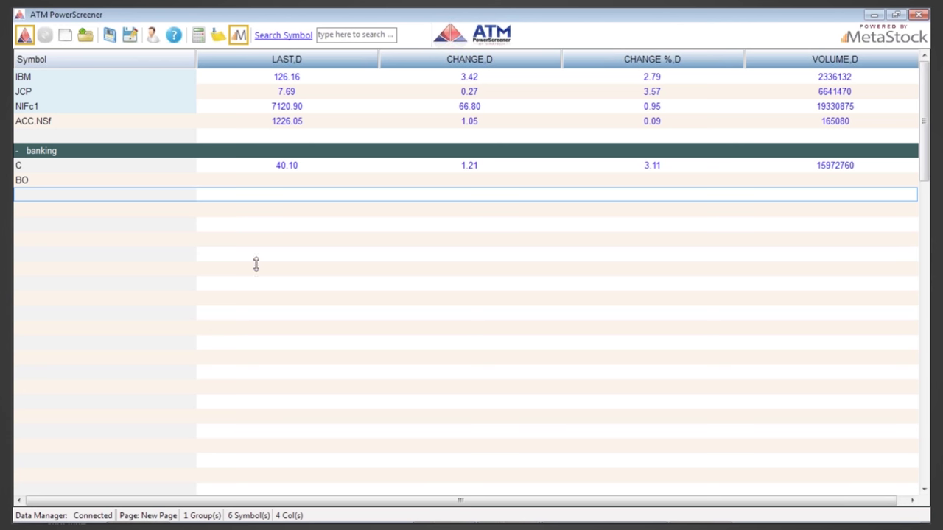
pyautogui.press('Up')
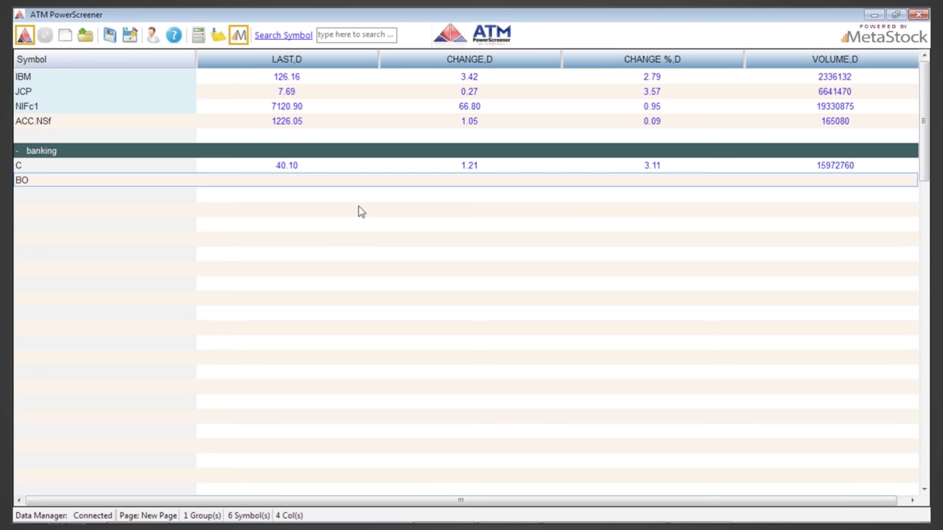
pyautogui.press('Delete')
pyautogui.click(81, 35)
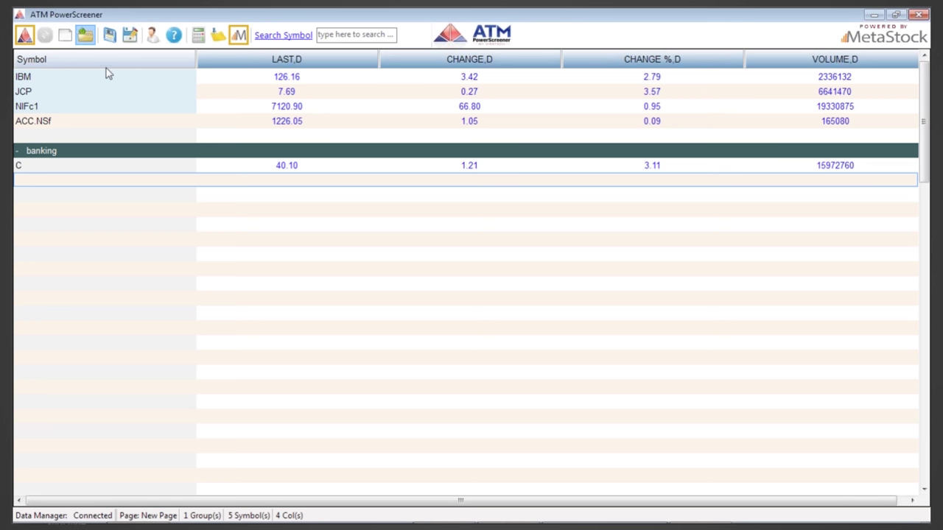
pyautogui.click(157, 117)
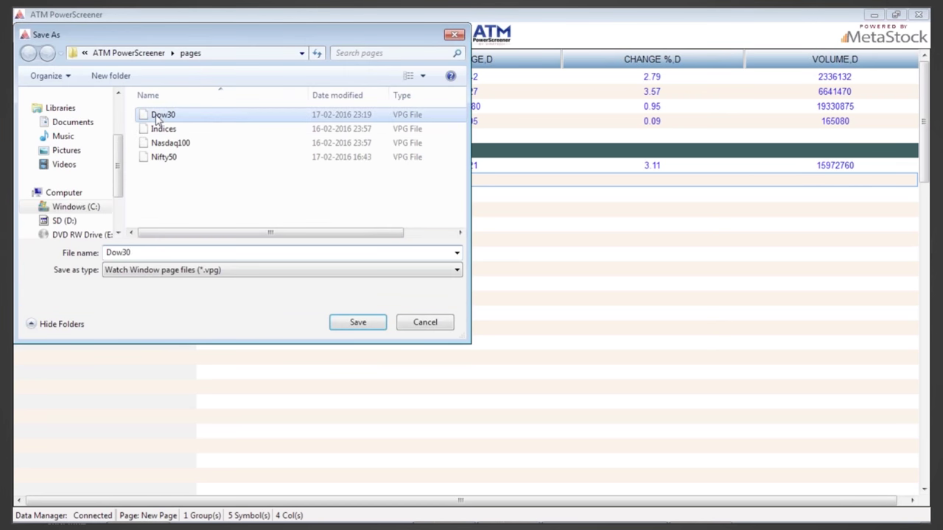
pyautogui.doubleClick(153, 115)
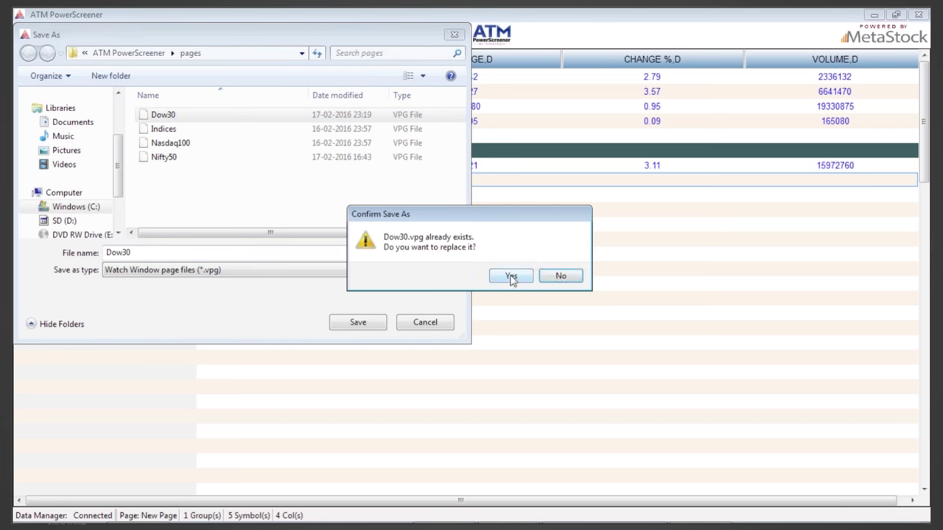
pyautogui.click(559, 276)
pyautogui.click(435, 323)
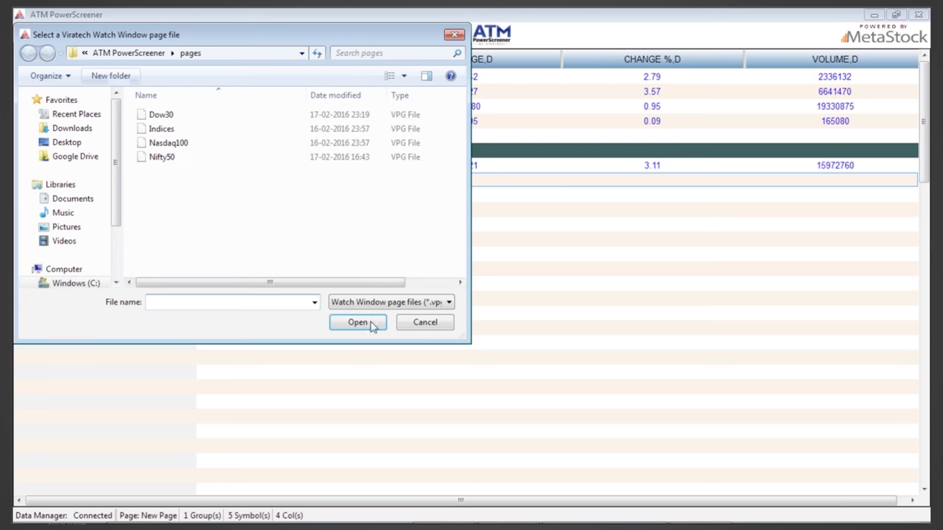
pyautogui.click(414, 324)
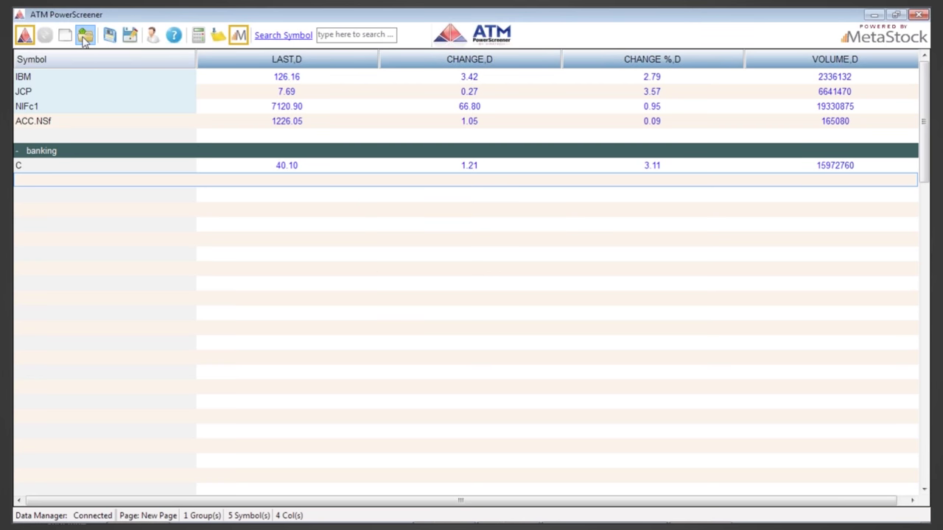
# Open the Nasdaq100 page and remove all studies from it.
pyautogui.click(85, 38)
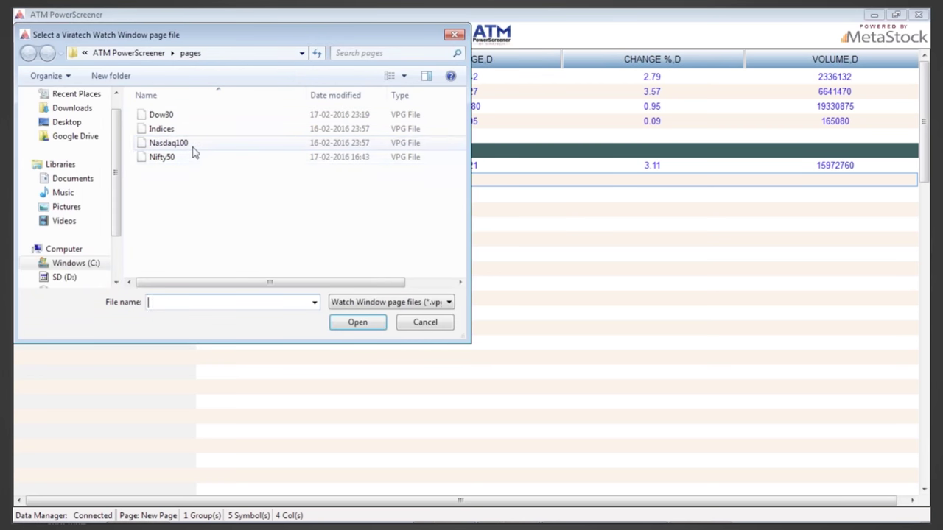
pyautogui.doubleClick(193, 146)
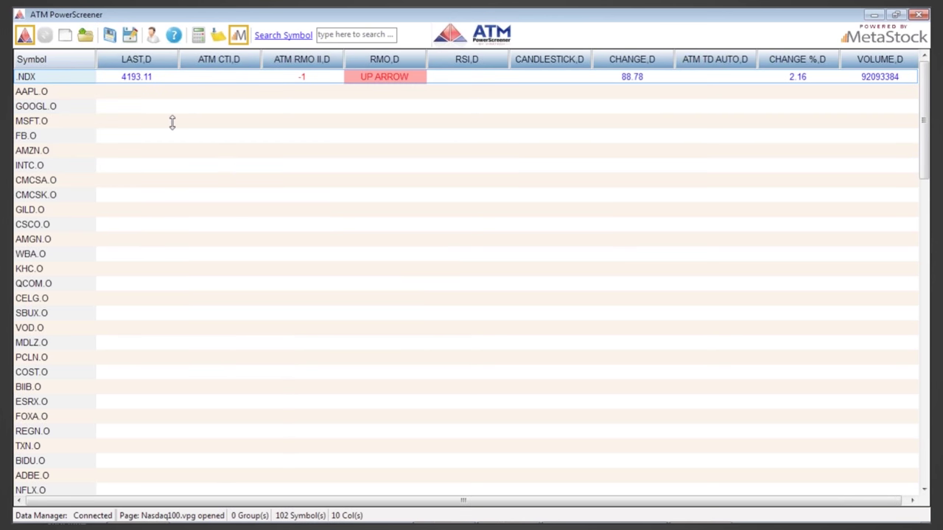
pyautogui.rightClick(206, 65)
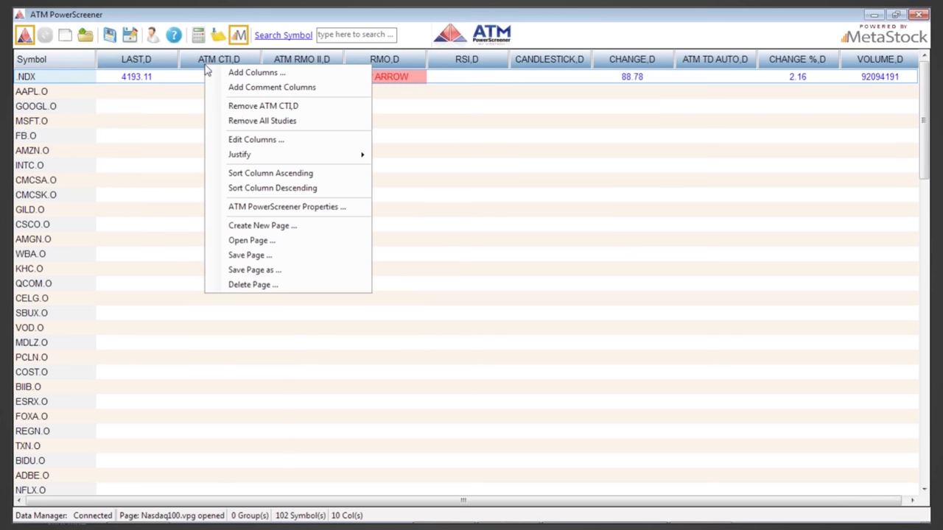
pyautogui.click(243, 124)
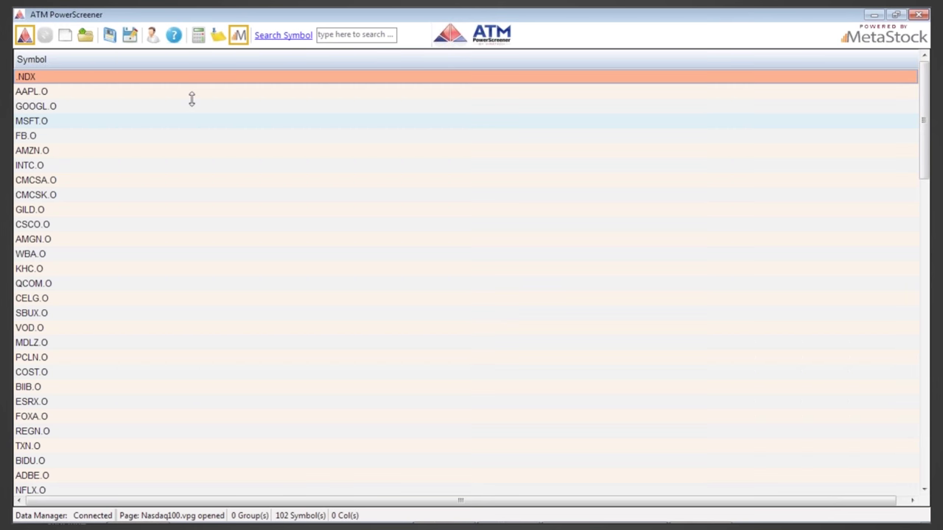
# Start adding columns to the Nasdaq100 page and assign the LAST indicator to the first new column.
pyautogui.rightClick(130, 64)
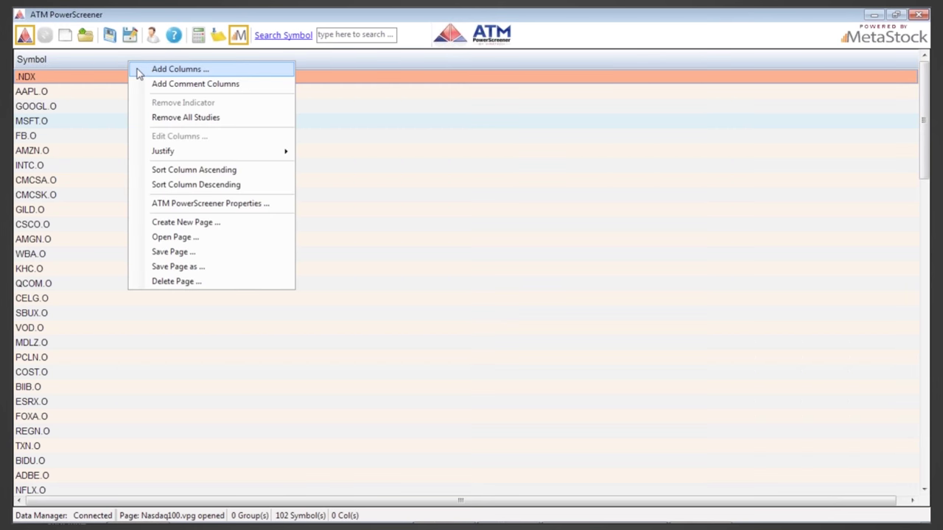
pyautogui.click(177, 70)
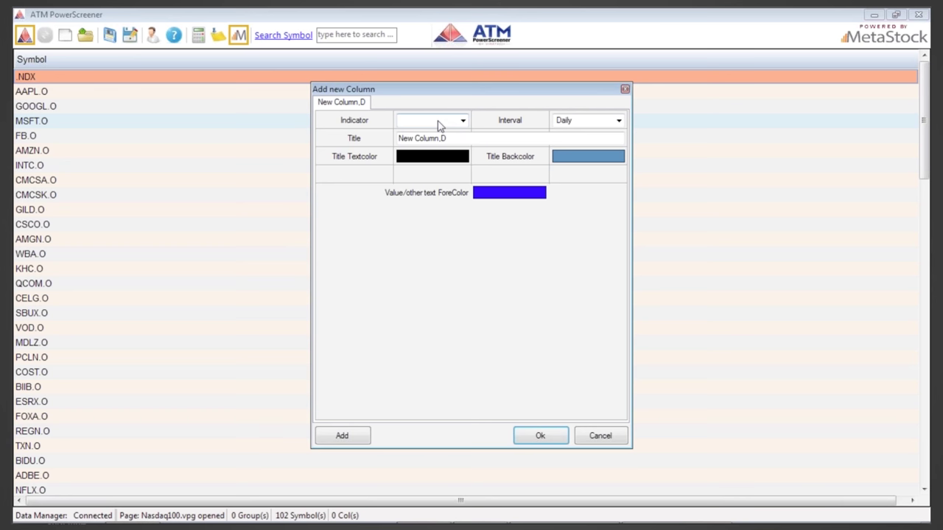
pyautogui.click(440, 126)
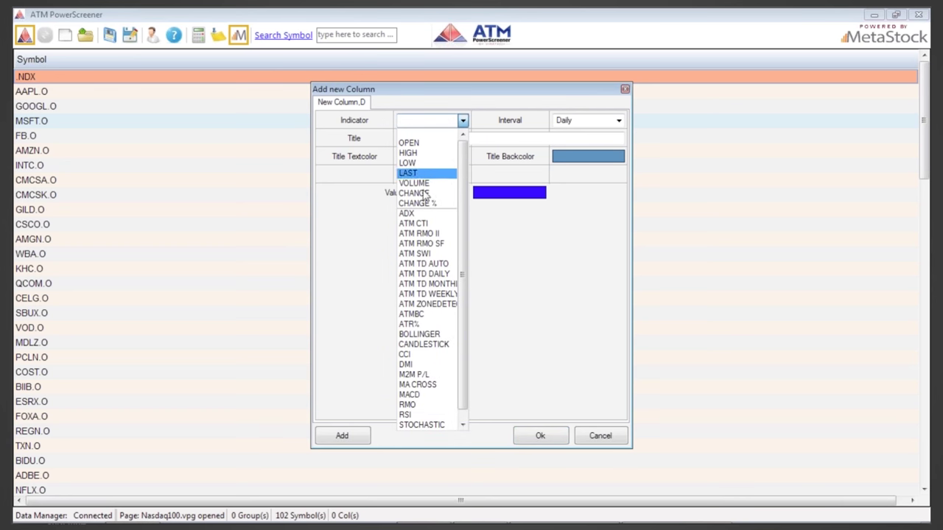
pyautogui.click(424, 175)
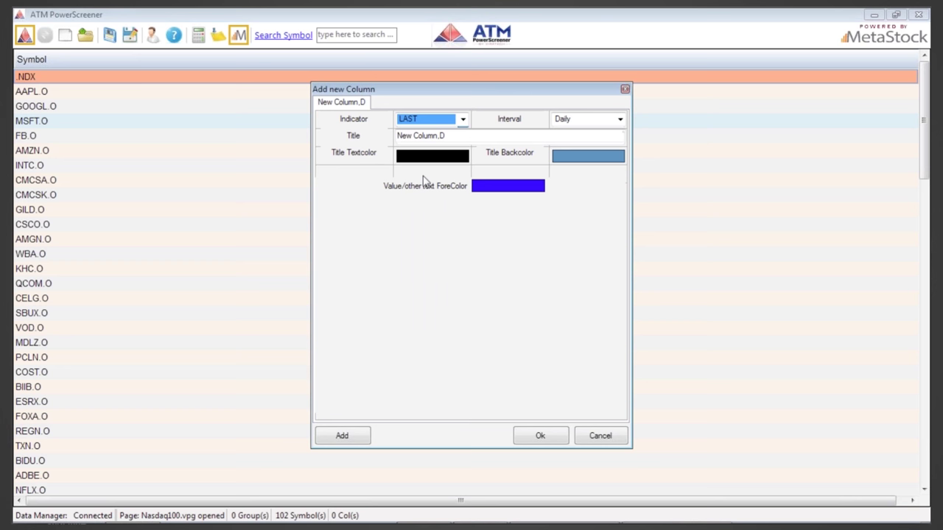
# Set up two more new columns with the CHANGE and CHANGE % indicators, plus one further blank column.
pyautogui.click(358, 438)
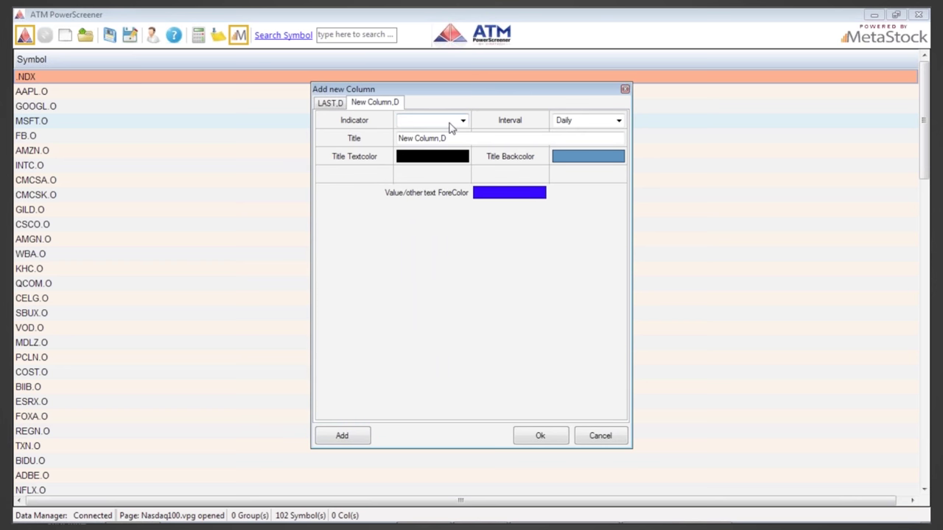
pyautogui.click(451, 124)
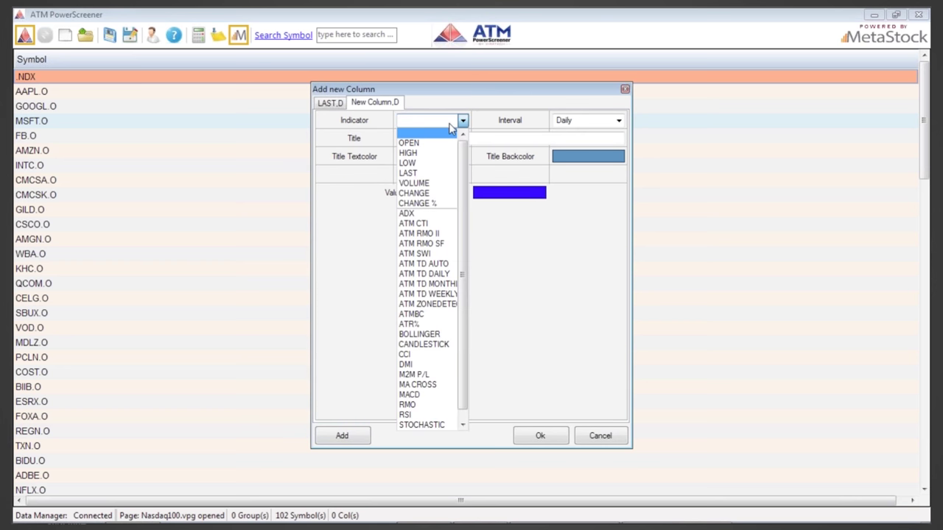
pyautogui.click(441, 193)
pyautogui.click(358, 438)
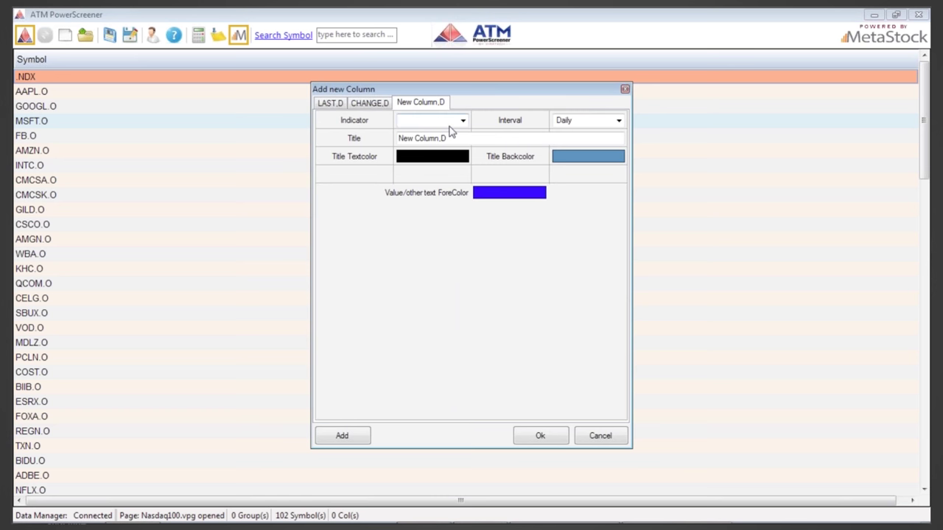
pyautogui.click(451, 124)
pyautogui.click(436, 204)
pyautogui.click(359, 436)
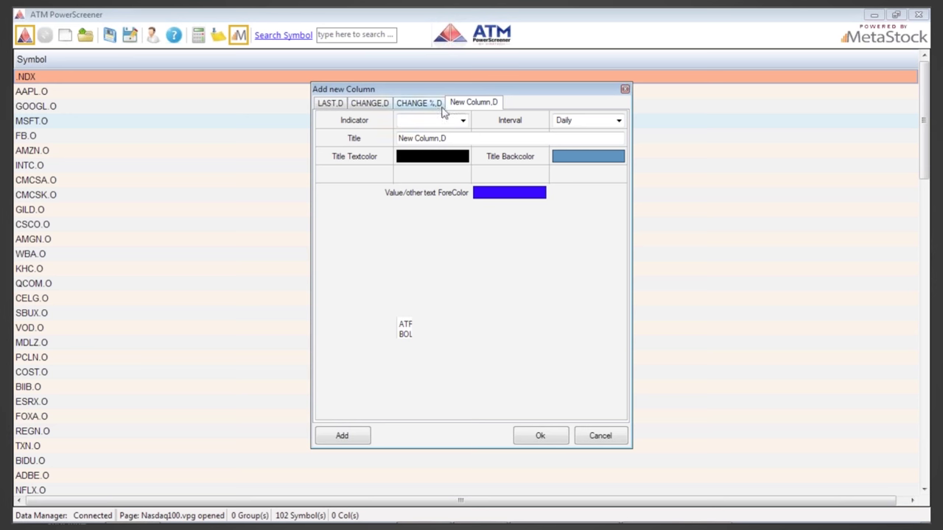
# Review the interval choices for the CHANGE column, keep it Daily, and switch its indicator to ATM CTI.
pyautogui.click(390, 108)
pyautogui.click(569, 124)
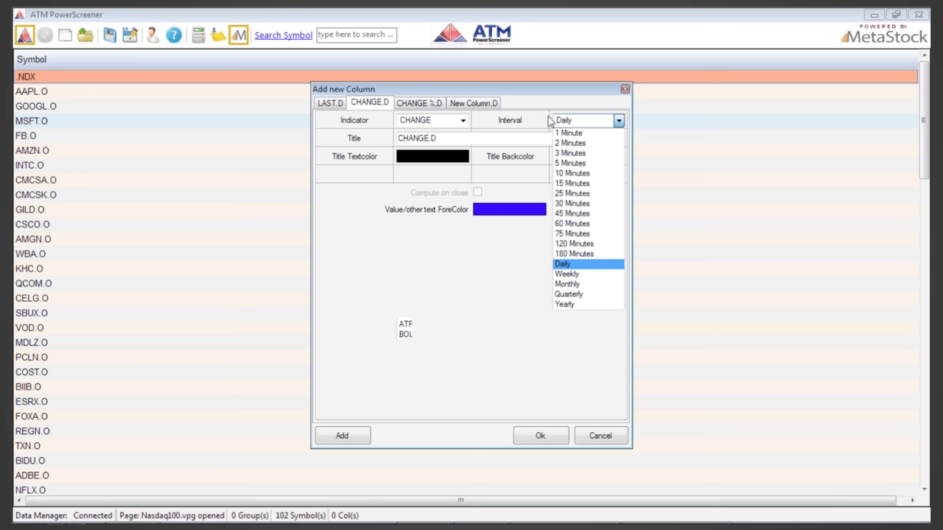
pyautogui.click(536, 115)
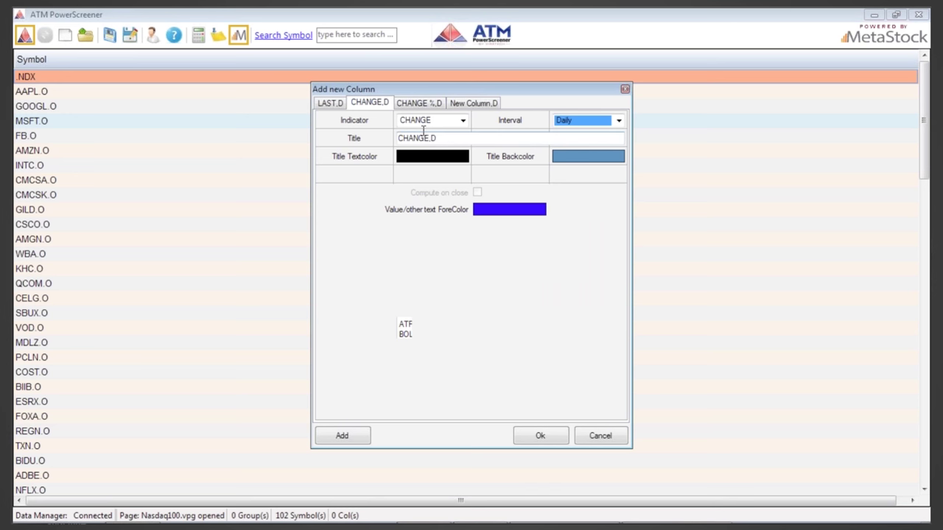
pyautogui.click(432, 122)
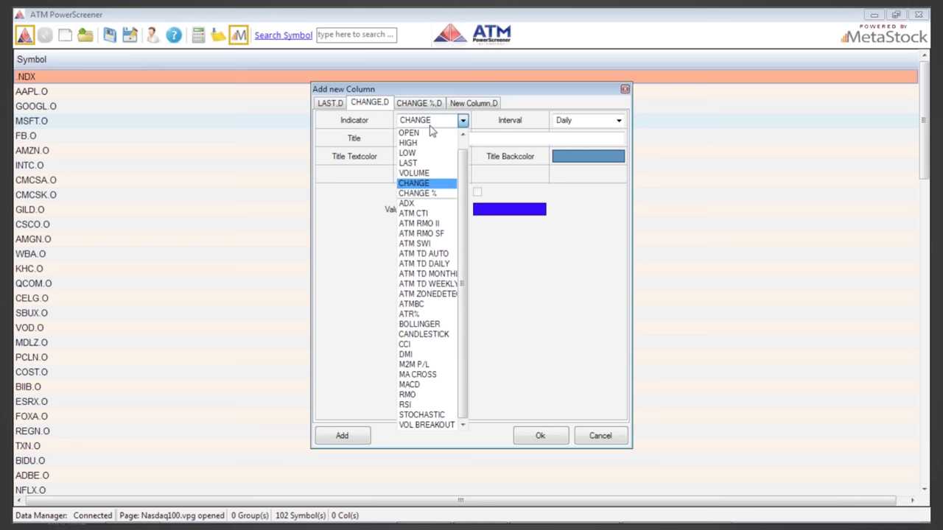
pyautogui.click(447, 234)
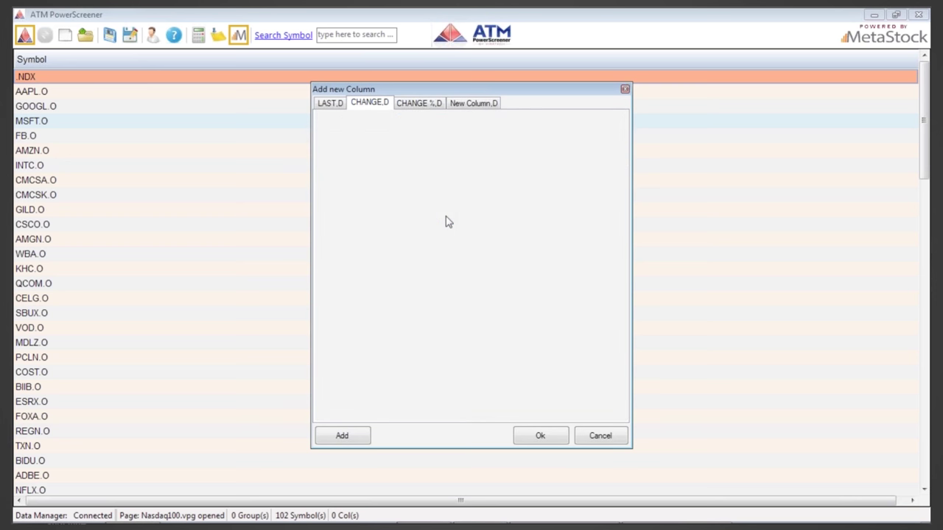
pyautogui.click(477, 244)
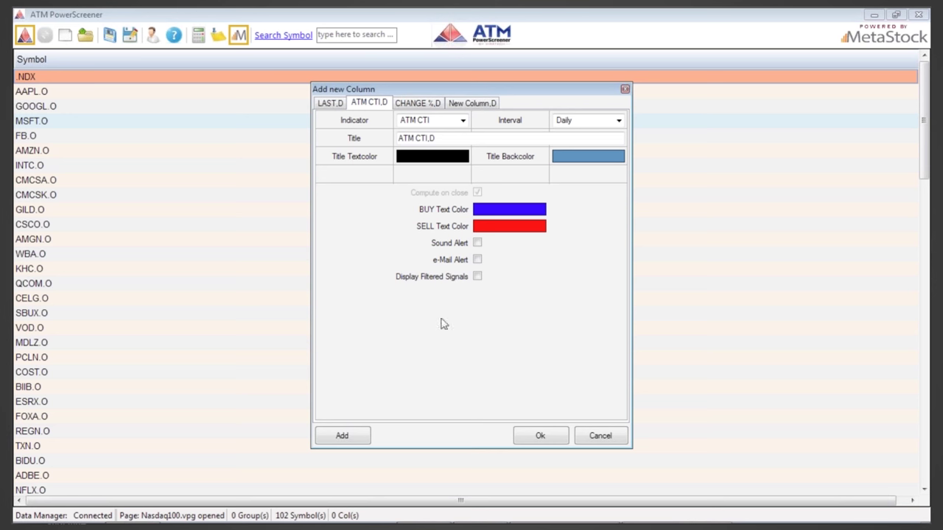
# Add another new column and assign the RMO indicator to it.
pyautogui.click(362, 434)
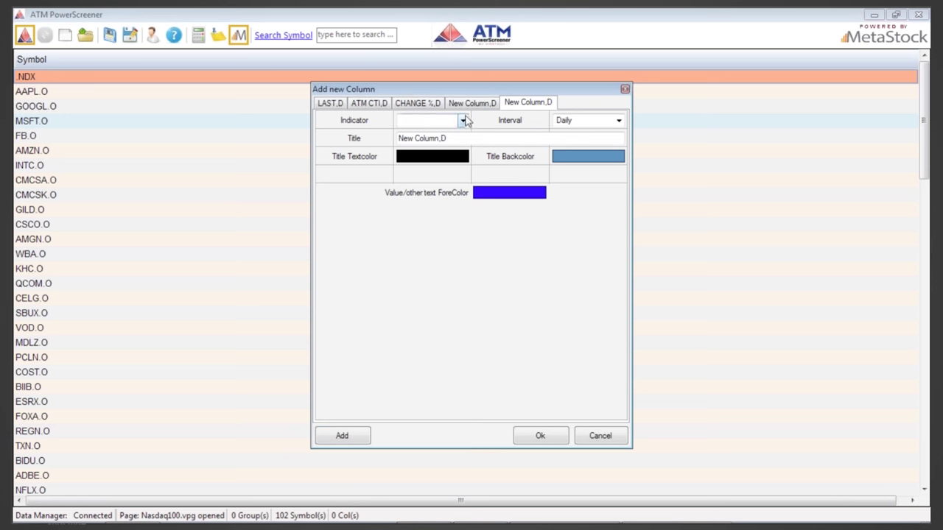
pyautogui.click(464, 121)
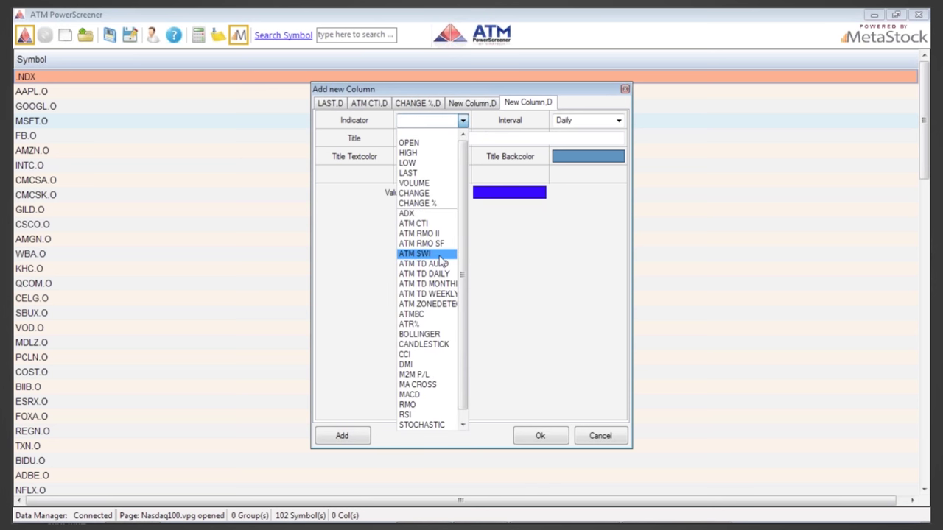
pyautogui.scroll(-1, 441, 263)
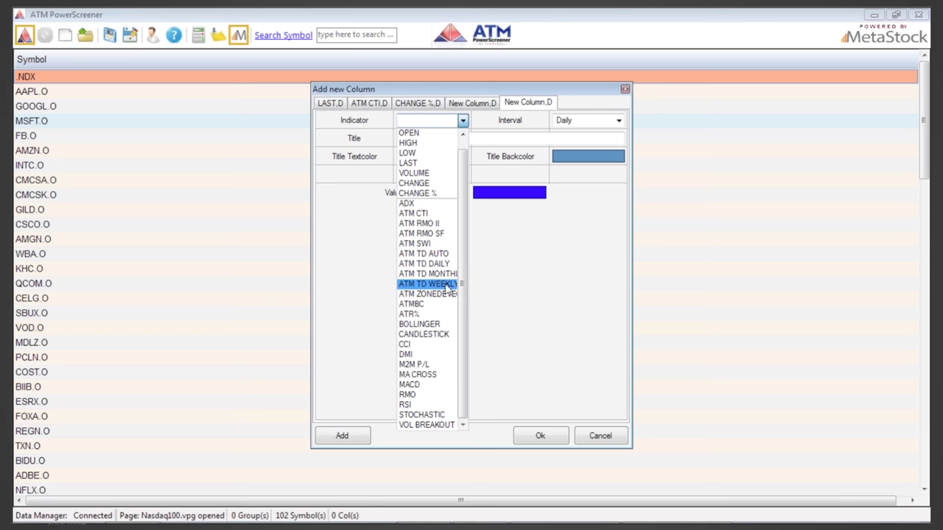
pyautogui.click(439, 395)
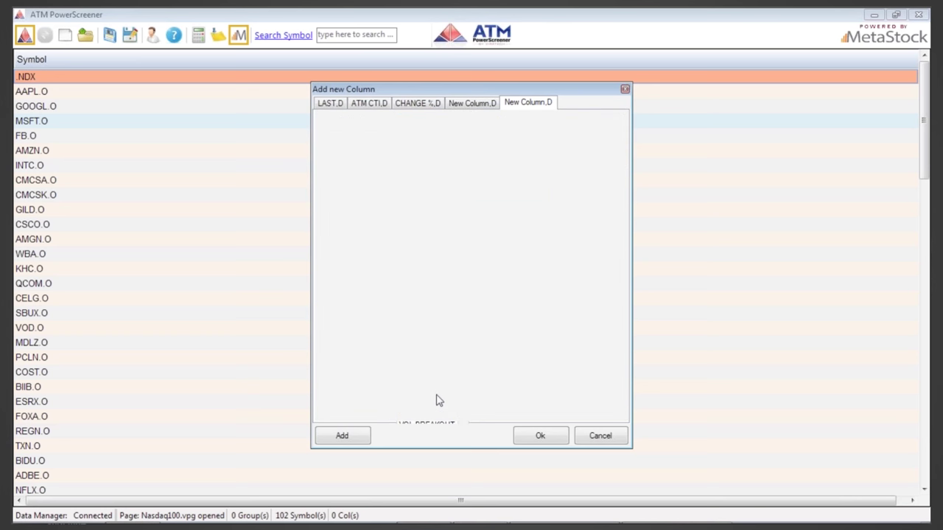
pyautogui.click(477, 244)
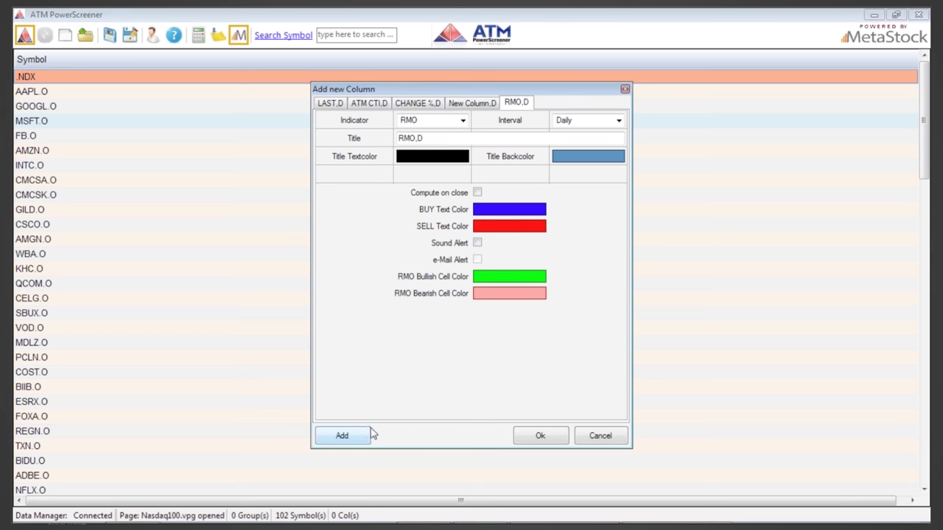
# Add one more column with the ATMBC indicator and apply all the new columns to the page.
pyautogui.click(368, 435)
pyautogui.click(463, 120)
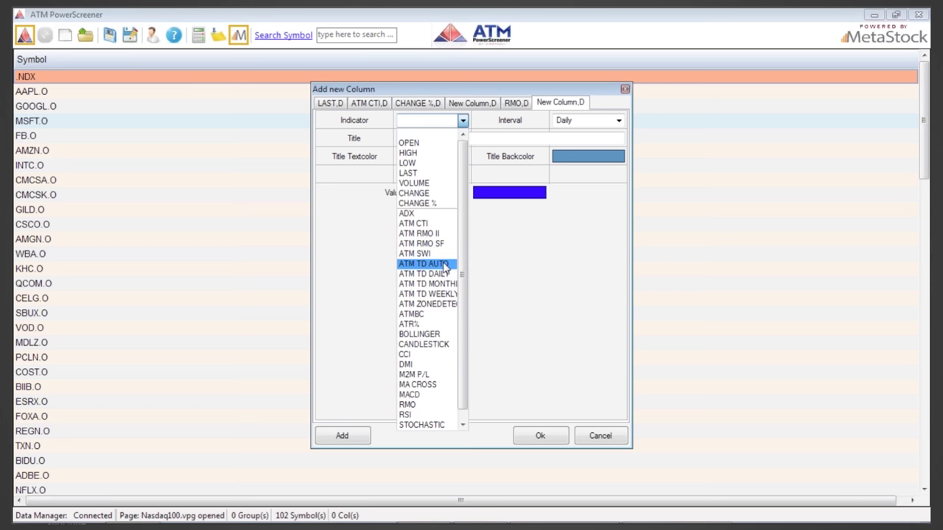
pyautogui.click(442, 315)
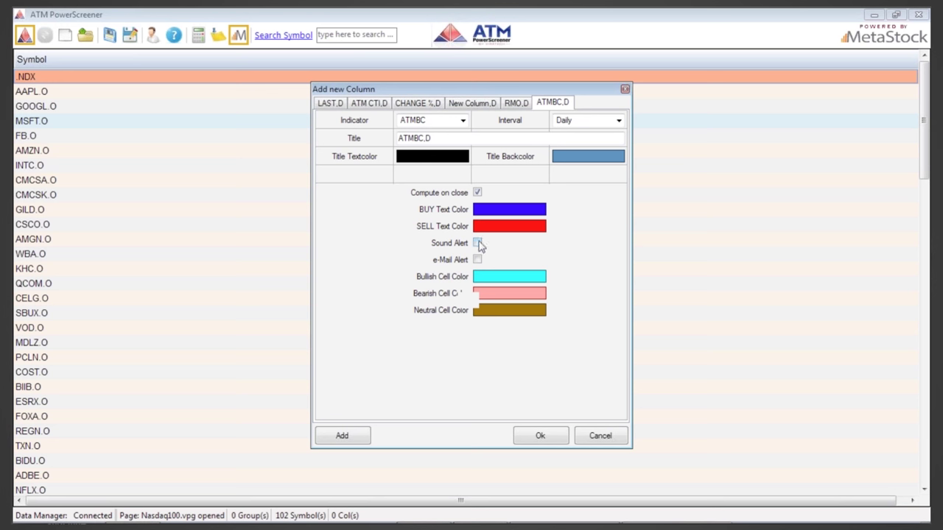
pyautogui.click(541, 438)
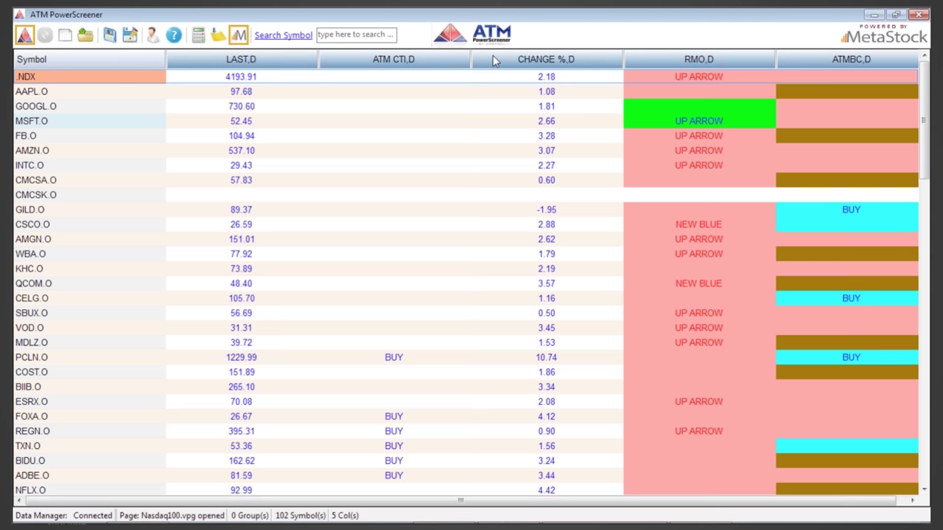
# Reorder the study columns to ATMBC, LAST, CHANGE %, RMO and ATM CTI.
pyautogui.moveTo(705, 60); pyautogui.dragTo(347, 72)
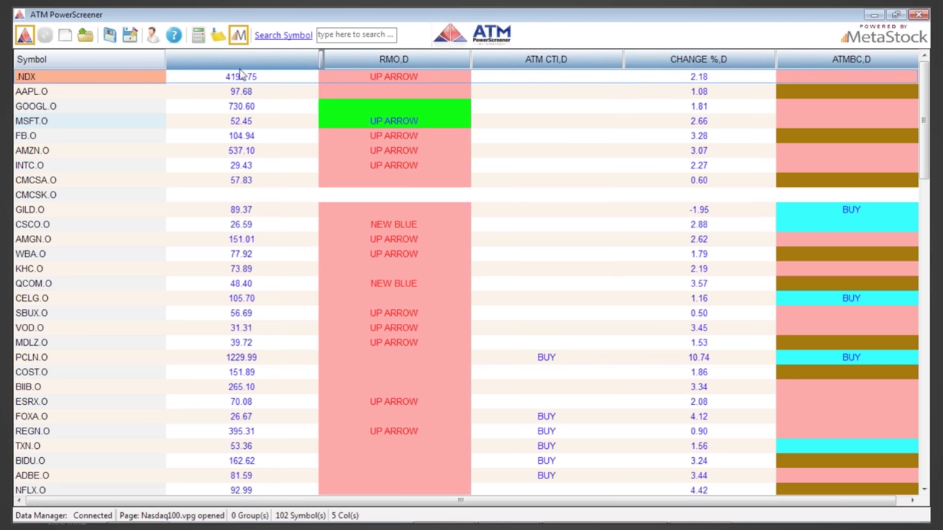
pyautogui.moveTo(851, 59); pyautogui.dragTo(243, 59)
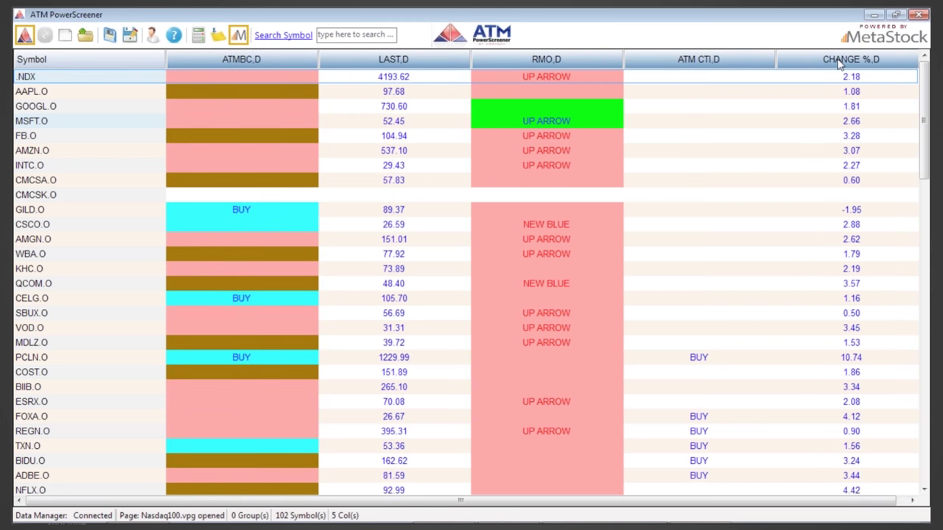
pyautogui.moveTo(459, 74); pyautogui.dragTo(461, 75)
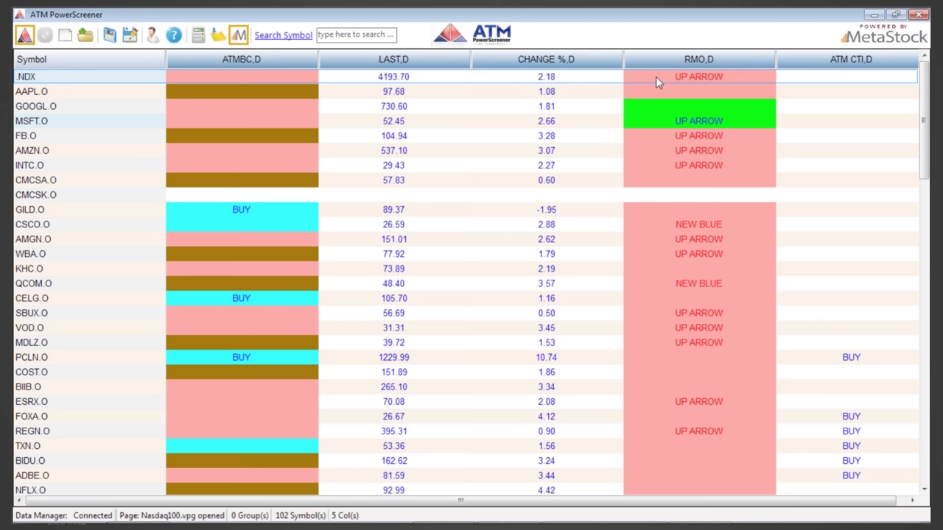
# Auto-fit the widths of the LAST, CHANGE %, RMO, ATM CTI, ATMBC and Symbol columns to their contents.
pyautogui.doubleClick(472, 65)
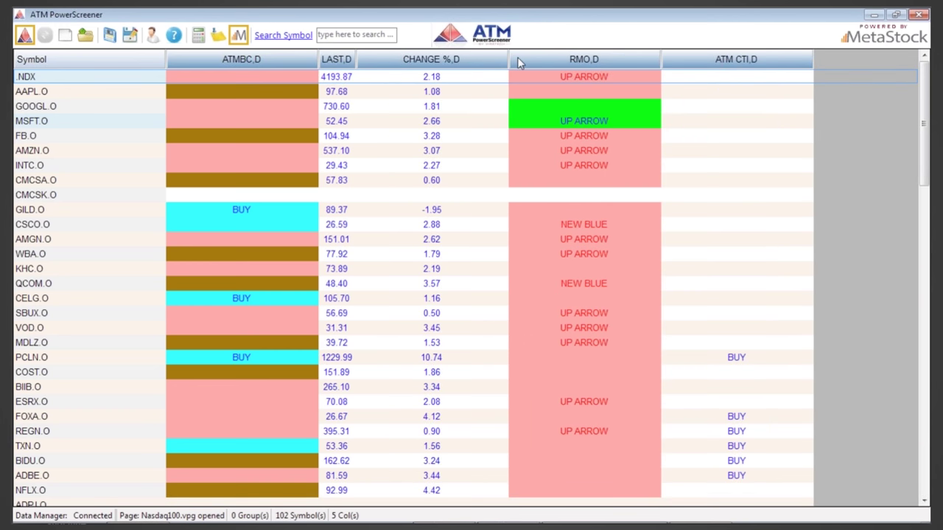
pyautogui.doubleClick(509, 56)
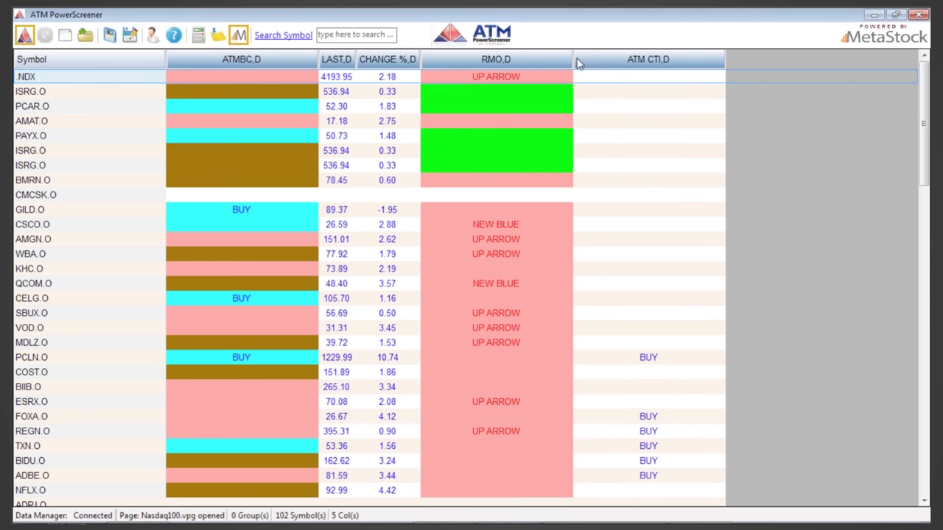
pyautogui.doubleClick(575, 56)
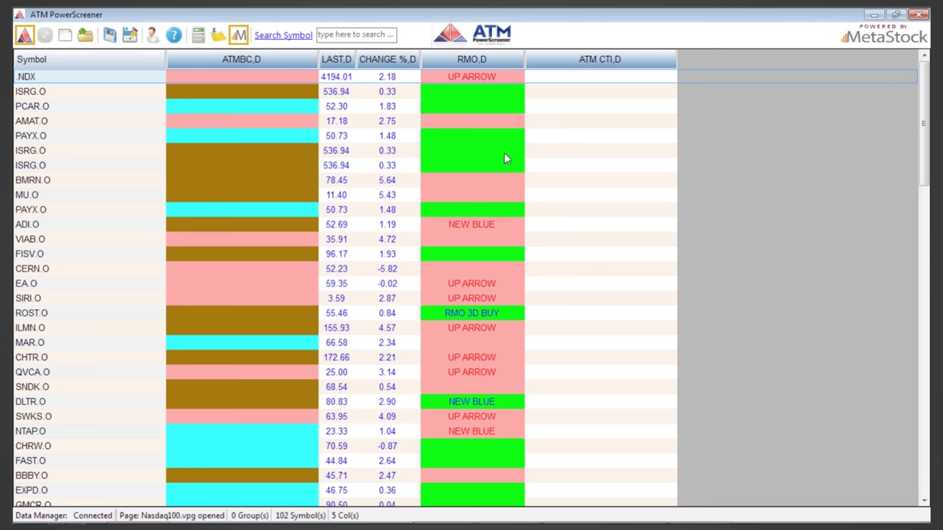
pyautogui.doubleClick(678, 58)
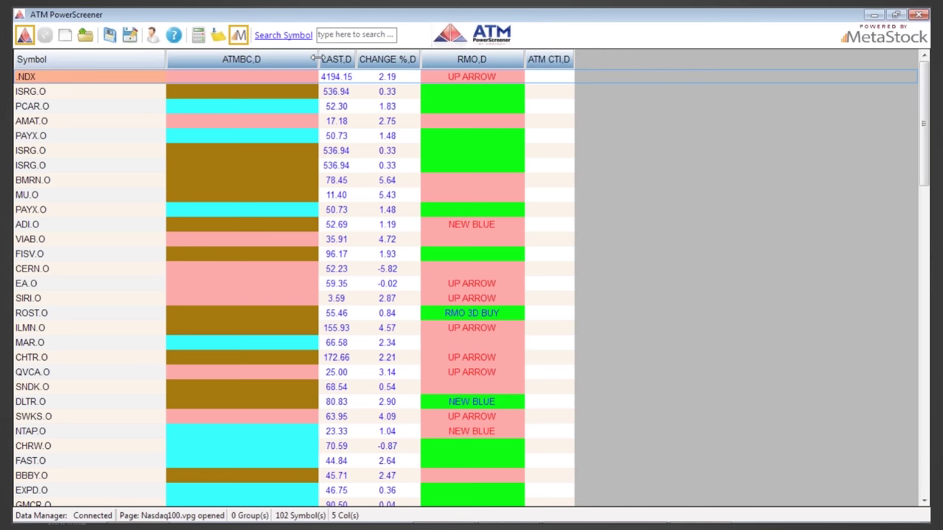
pyautogui.doubleClick(318, 59)
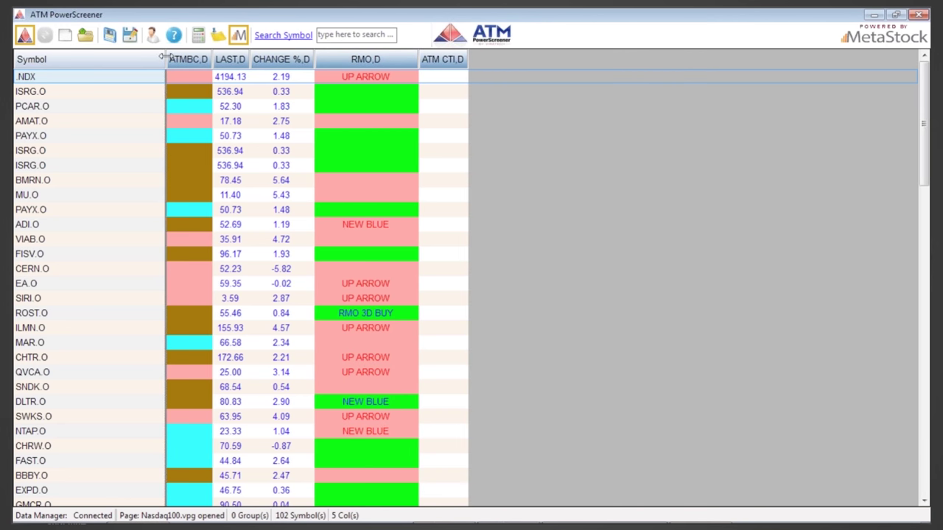
pyautogui.doubleClick(165, 57)
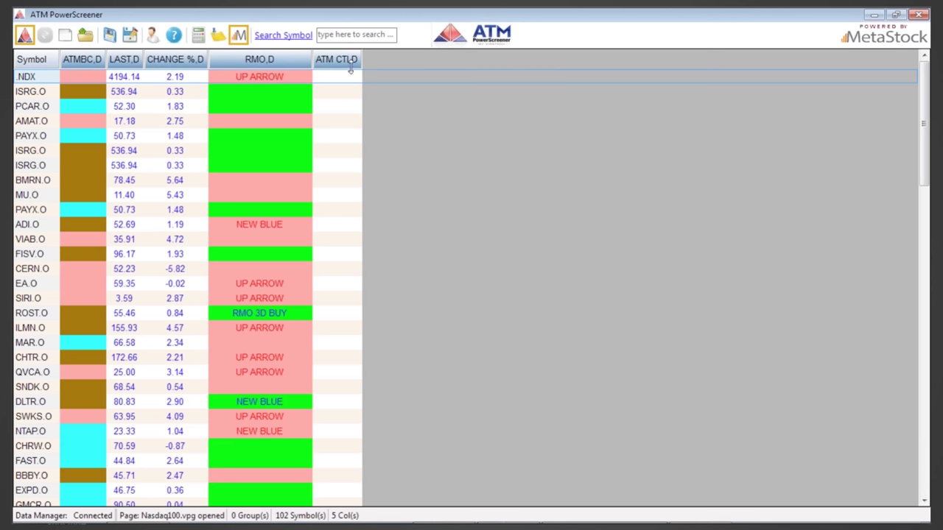
# Widen the ATM CTI, RMO, CHANGE %, LAST and ATMBC columns slightly beyond their fitted widths.
pyautogui.moveTo(362, 63); pyautogui.dragTo(435, 65)
pyautogui.moveTo(313, 59); pyautogui.dragTo(339, 59)
pyautogui.moveTo(213, 57); pyautogui.dragTo(239, 59)
pyautogui.moveTo(145, 59); pyautogui.dragTo(164, 62)
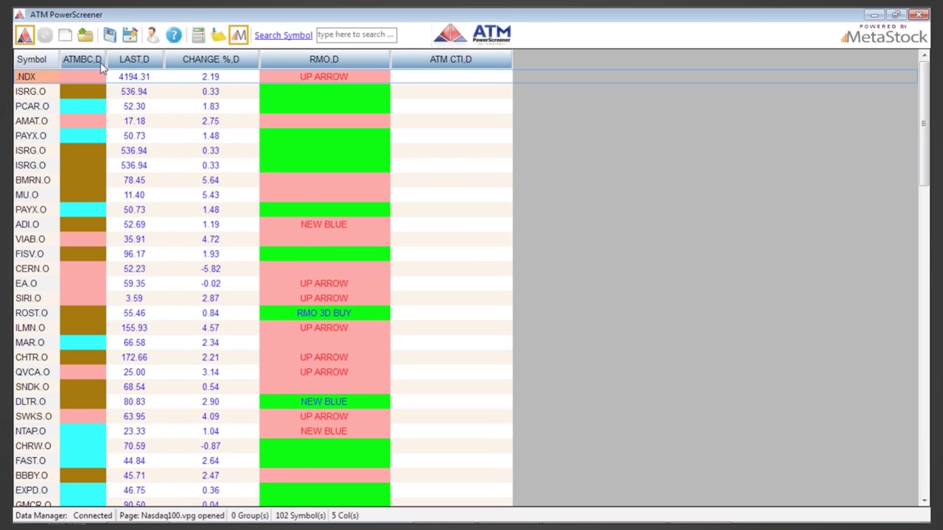
pyautogui.moveTo(104, 65); pyautogui.dragTo(123, 67)
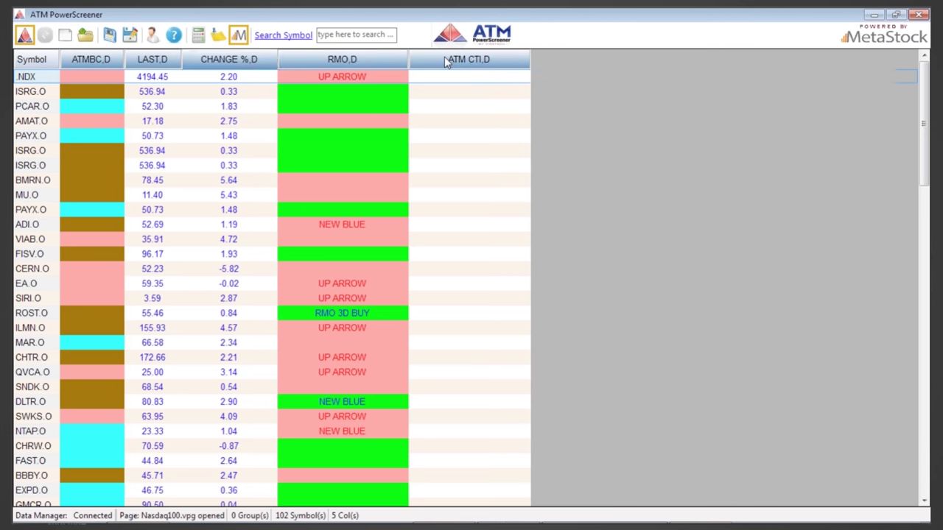
# Edit the RMO column and set its interval to 5 Minutes.
pyautogui.rightClick(350, 59)
pyautogui.click(403, 132)
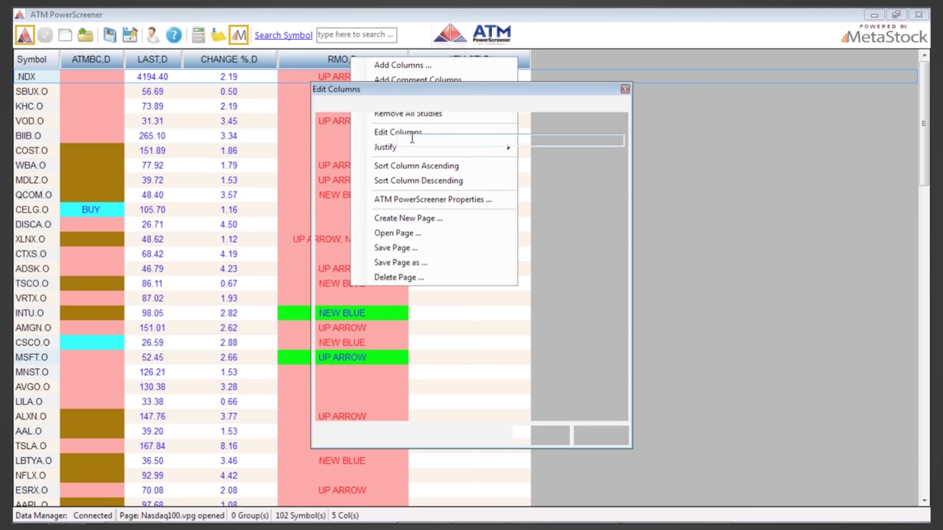
pyautogui.click(582, 123)
pyautogui.click(578, 165)
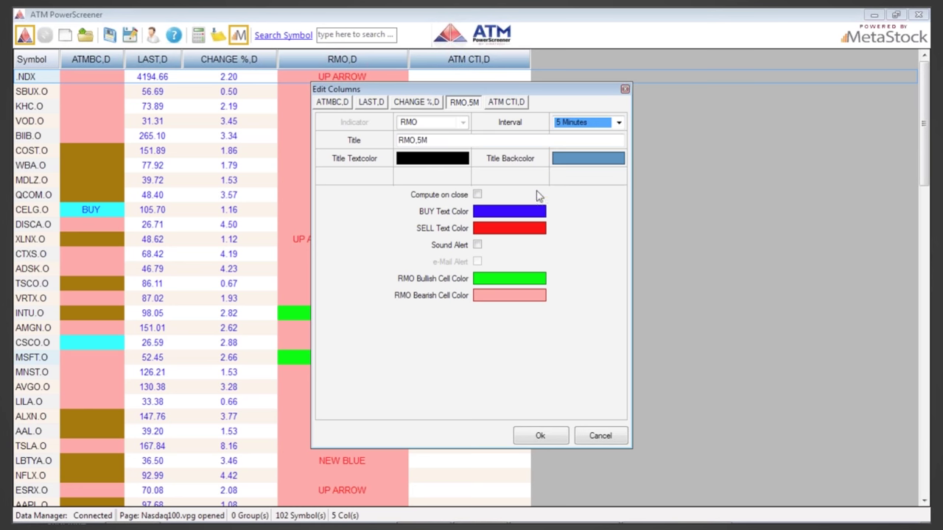
# Set the ATM CTI column's interval to 60 Minutes and apply the column edits.
pyautogui.click(506, 103)
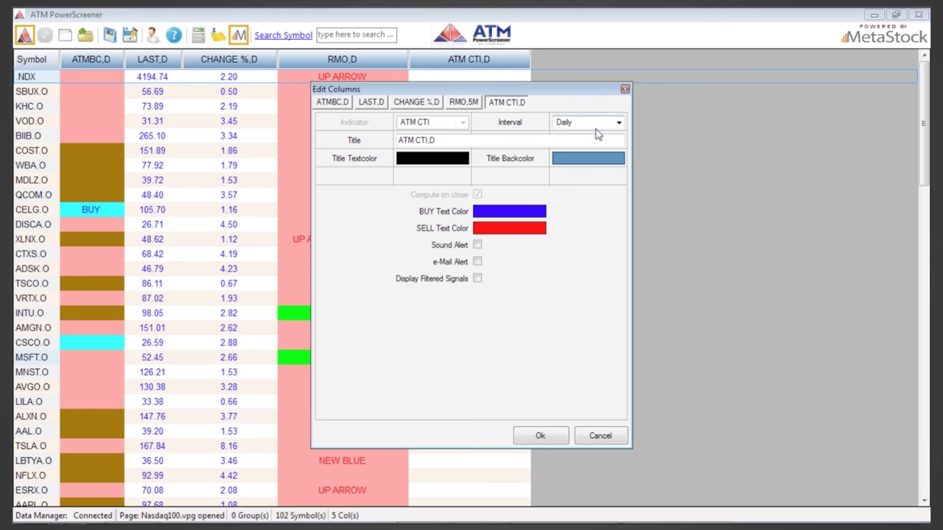
pyautogui.click(599, 124)
pyautogui.click(582, 226)
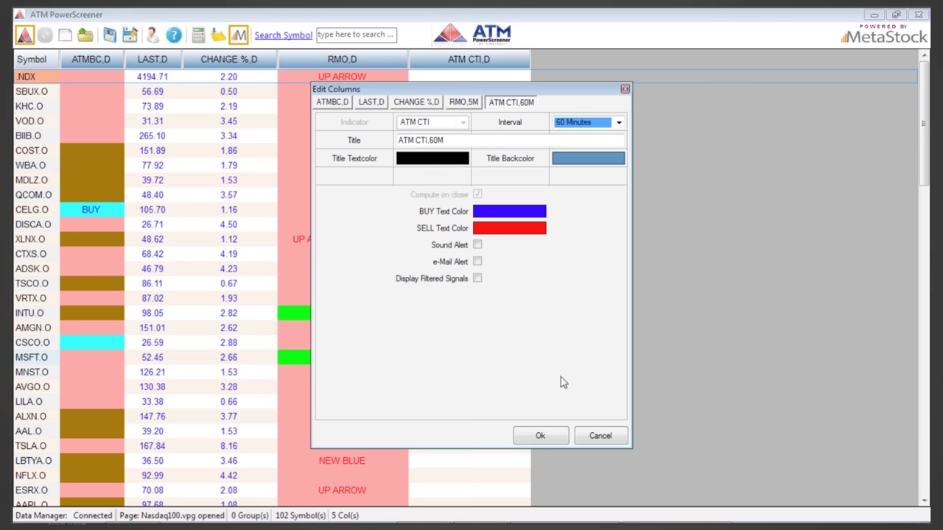
pyautogui.click(559, 439)
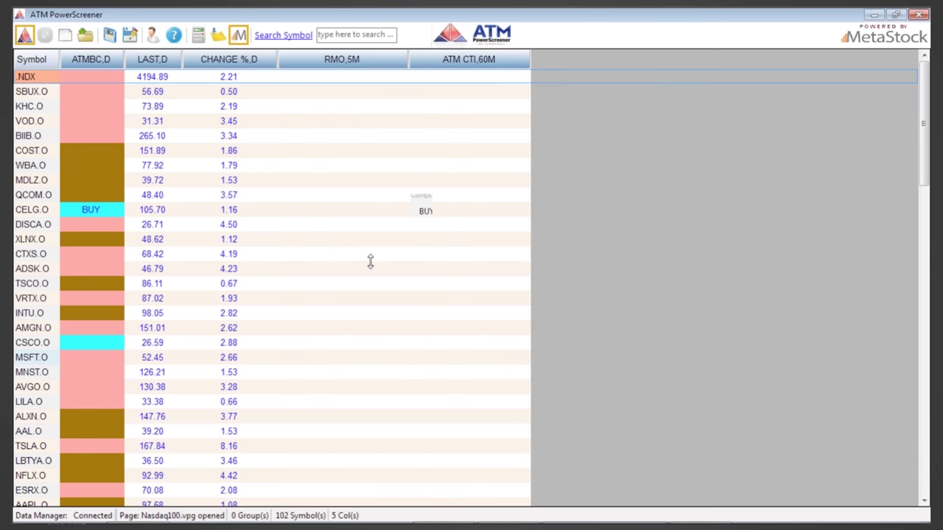
# Sort the page by the ATMBC column in ascending order and place that column between CHANGE % and RMO.
pyautogui.rightClick(98, 65)
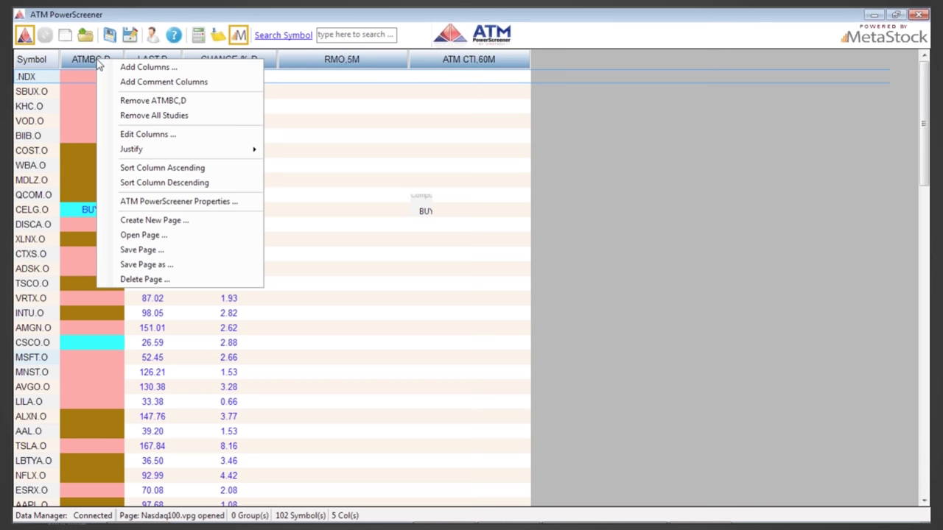
pyautogui.click(162, 168)
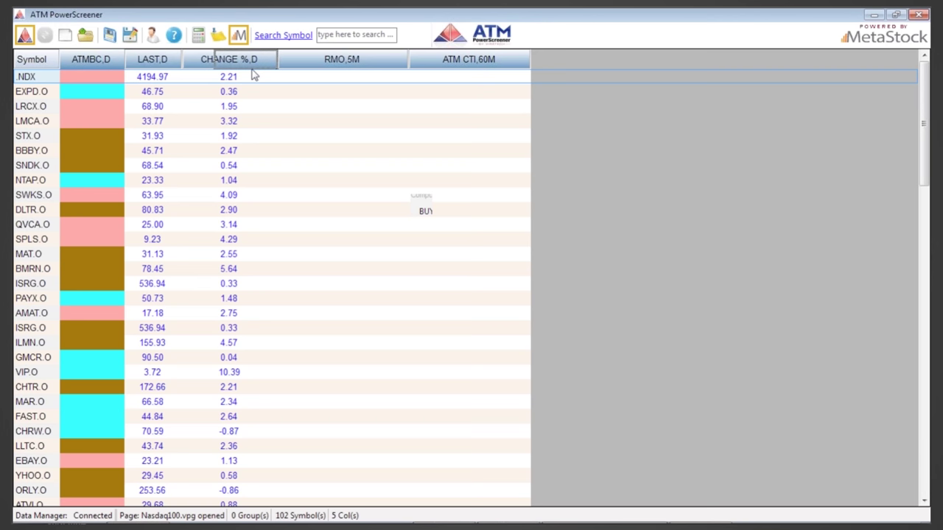
pyautogui.moveTo(253, 74); pyautogui.dragTo(298, 74)
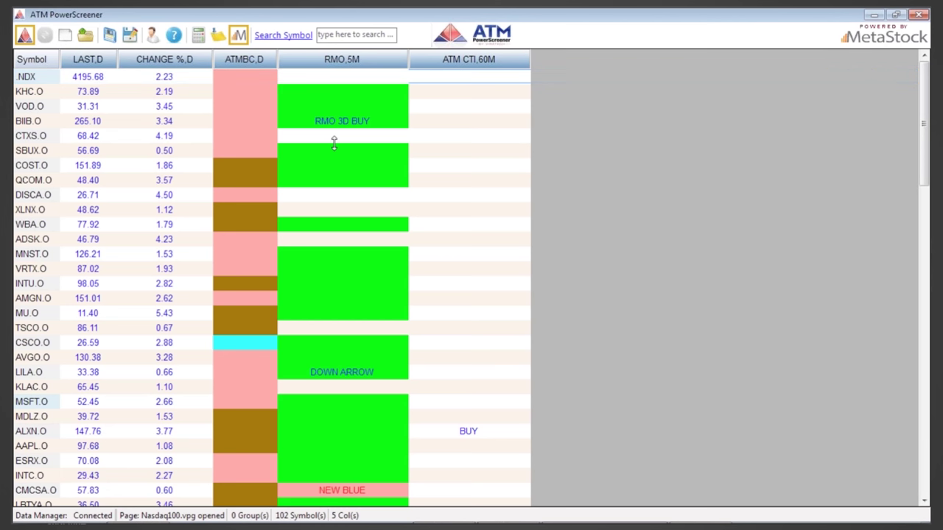
# Review the interval choices offered for the RMO column and close the column editor without applying changes.
pyautogui.rightClick(352, 62)
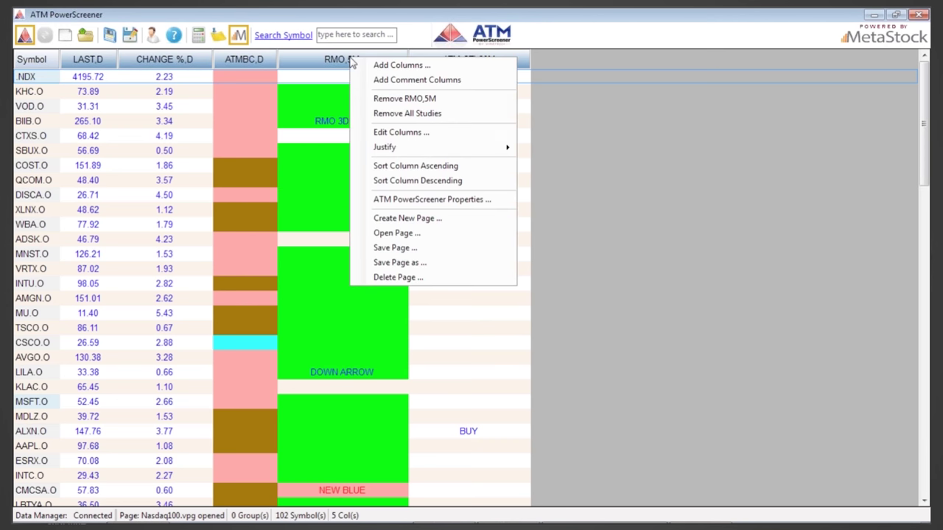
pyautogui.click(394, 134)
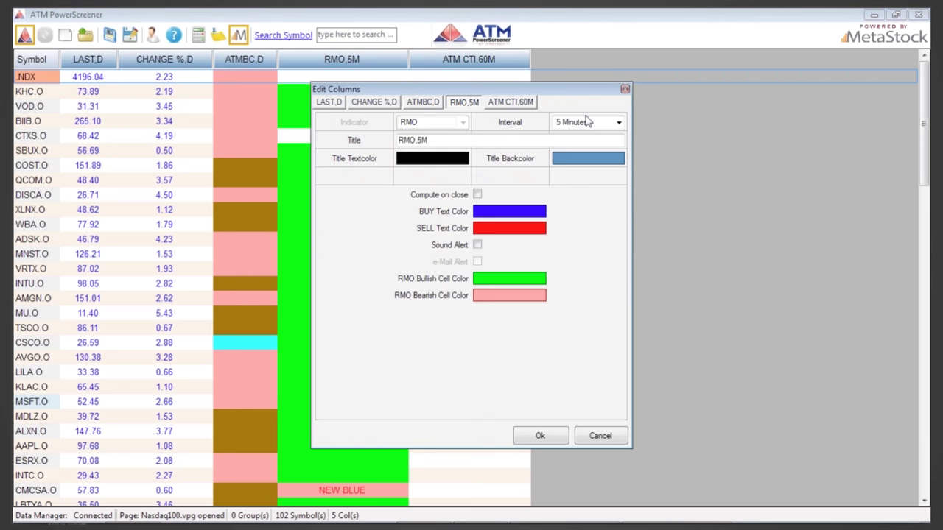
pyautogui.click(590, 123)
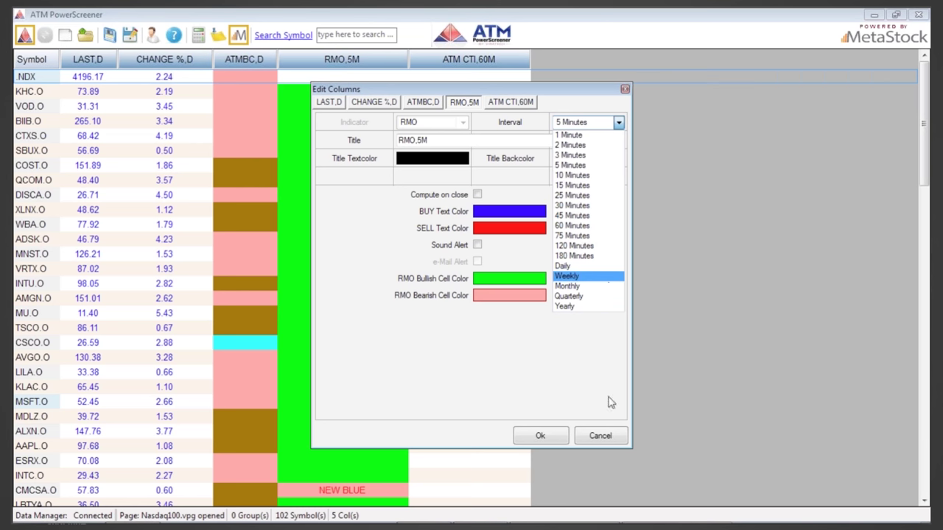
pyautogui.click(578, 372)
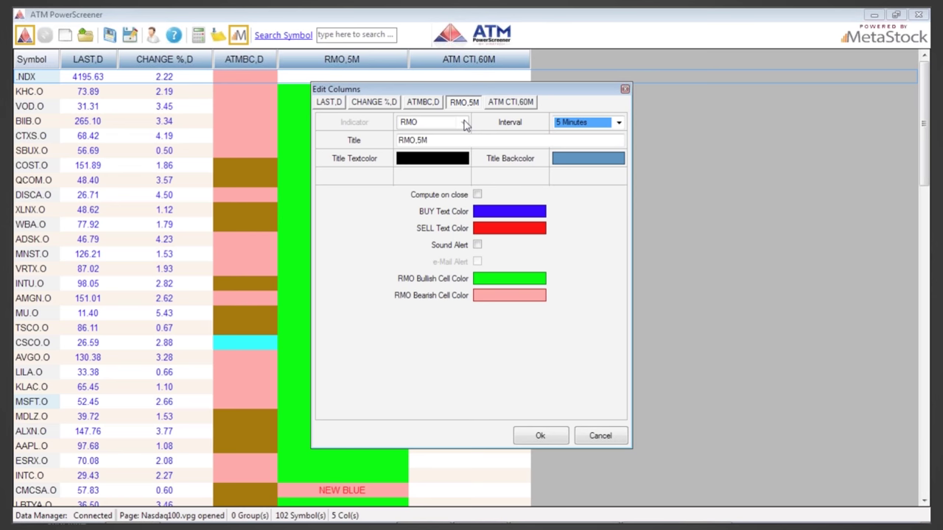
pyautogui.click(600, 435)
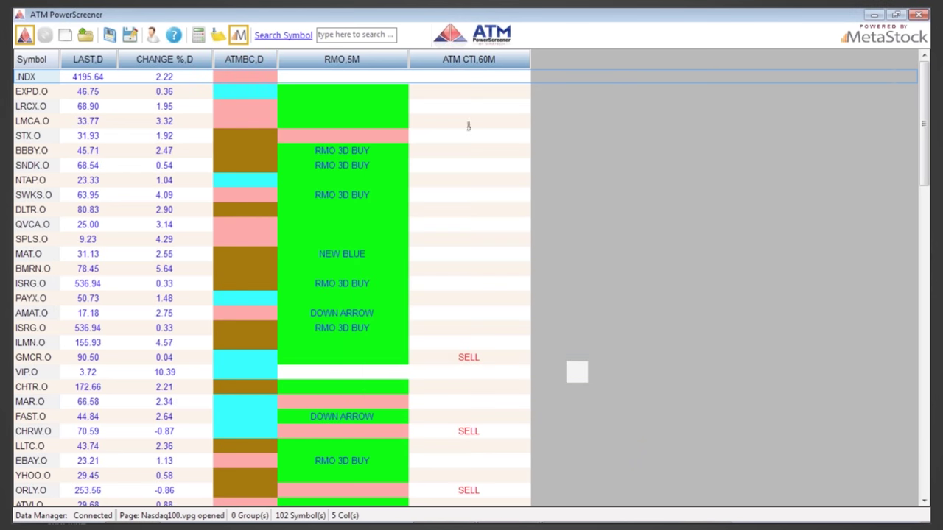
# Start a new column with the RSI indicator on the Daily interval.
pyautogui.rightClick(449, 64)
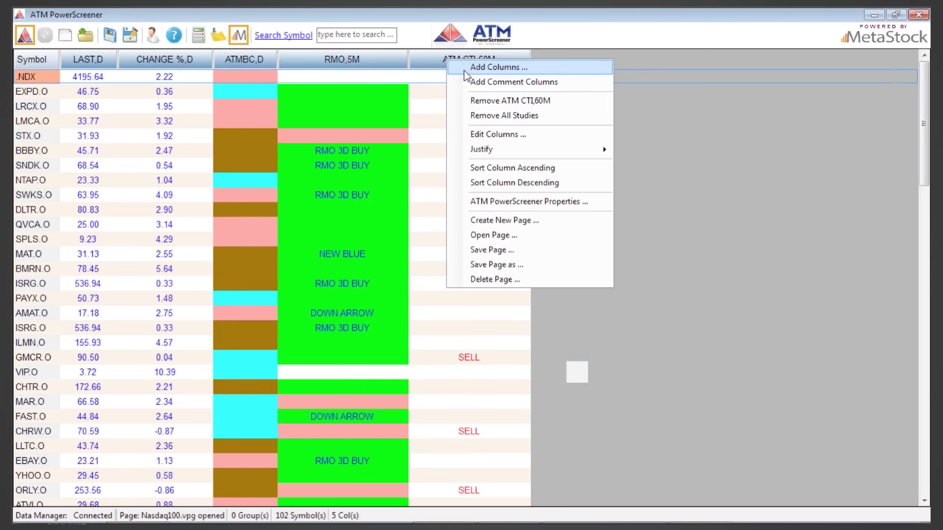
pyautogui.click(472, 68)
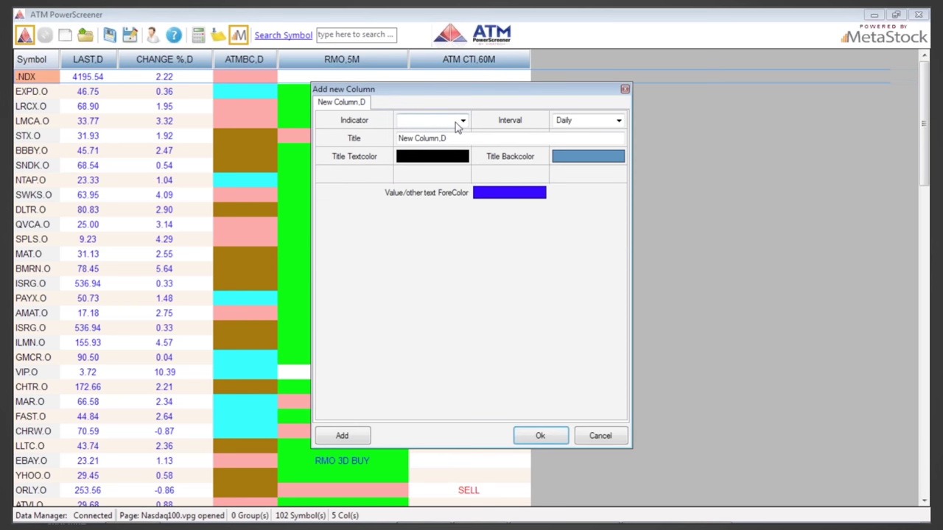
pyautogui.click(457, 125)
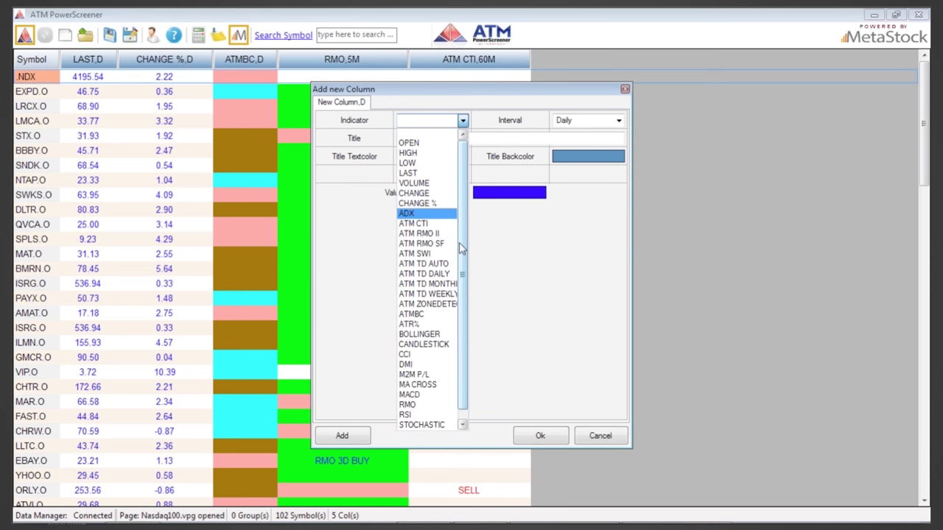
pyautogui.click(431, 401)
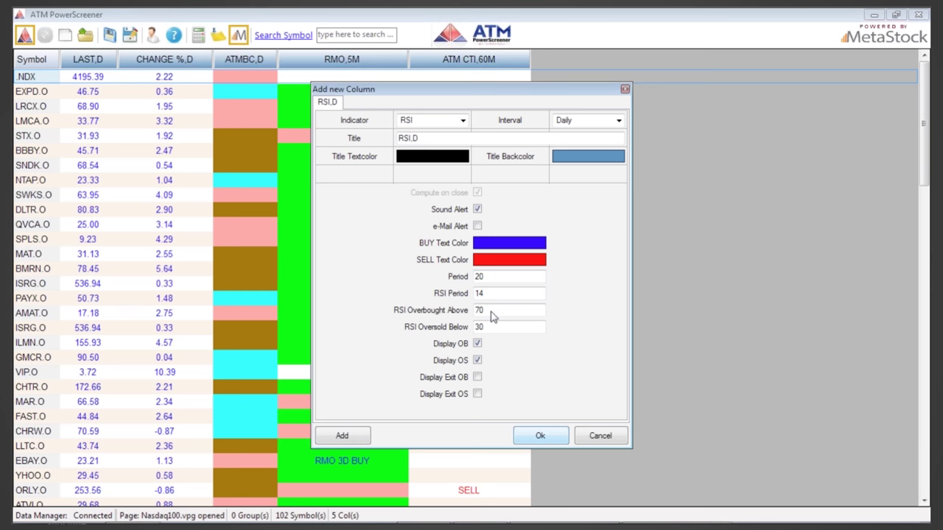
# Enable Display Exit OB and Display Exit OS, turn off the sound alert, and add the RSI column.
pyautogui.moveTo(492, 312); pyautogui.dragTo(468, 315)
pyautogui.click(478, 377)
pyautogui.click(478, 395)
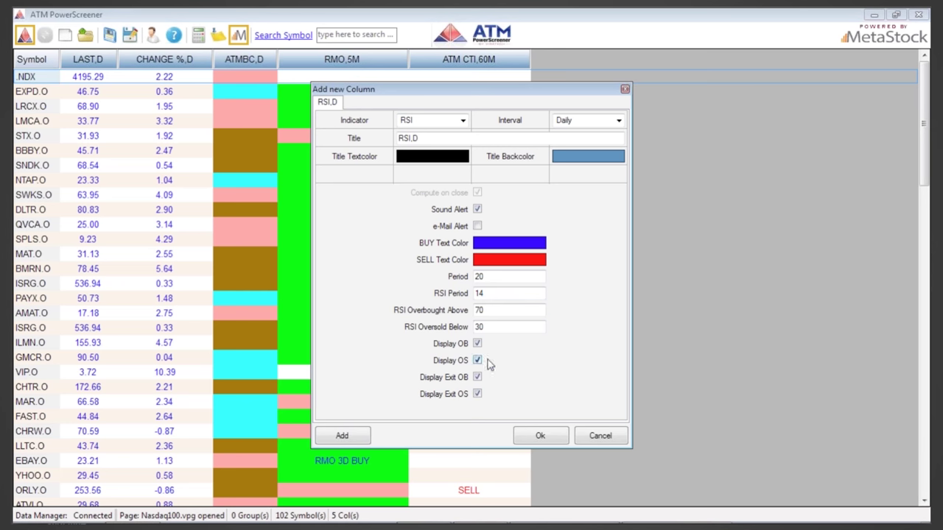
pyautogui.click(477, 209)
pyautogui.click(526, 440)
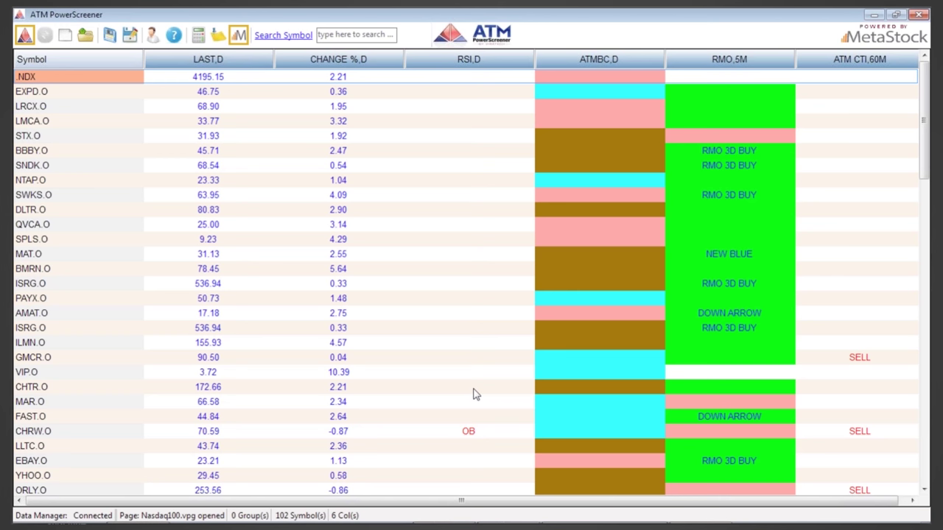
# Look through the RSI column's signals and fit the column's width to its contents.
pyautogui.scroll(-5, 475, 394)
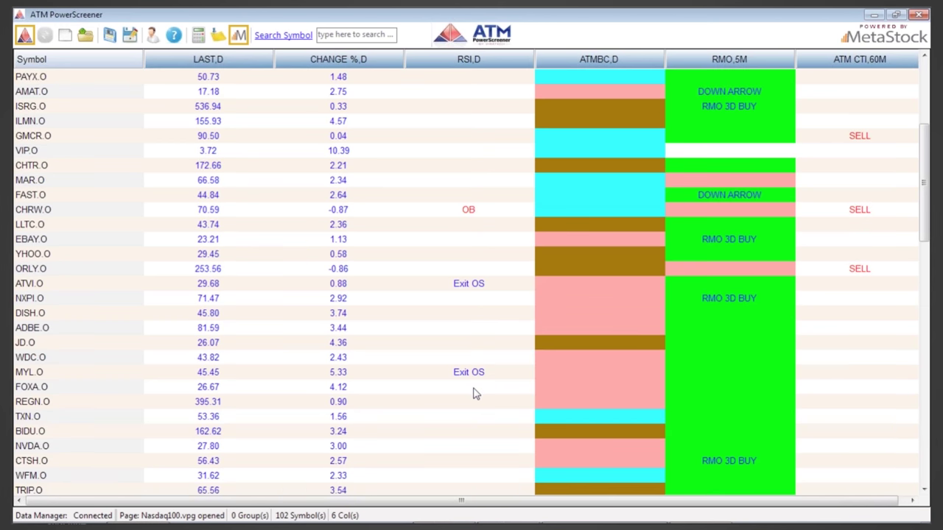
pyautogui.scroll(-2, 446, 289)
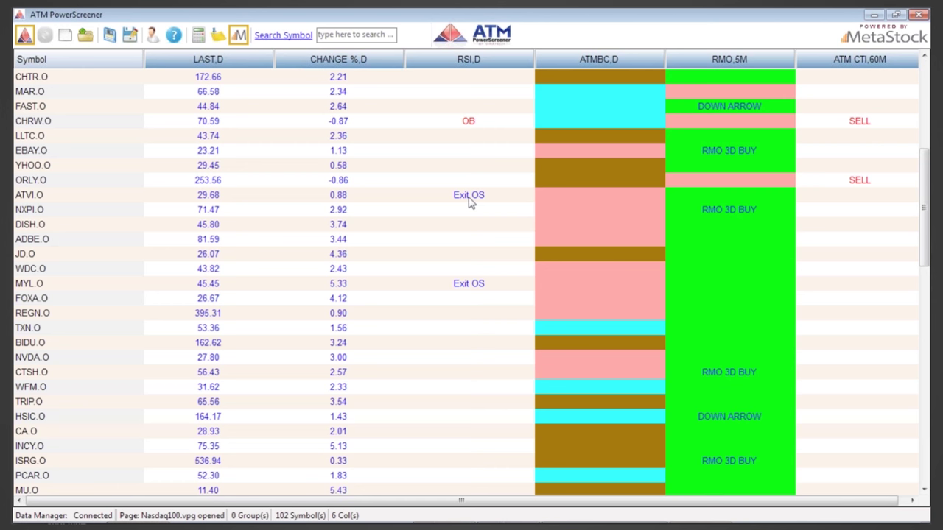
pyautogui.scroll(7, 469, 204)
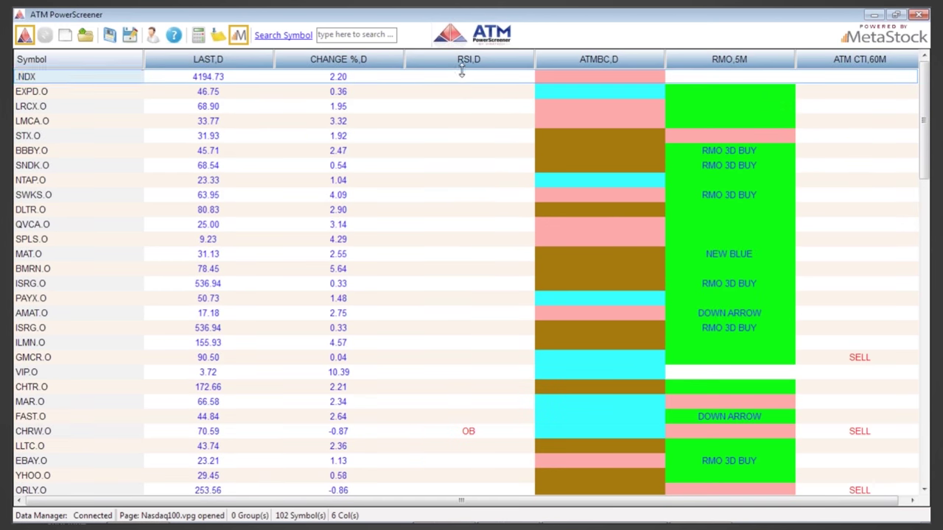
pyautogui.doubleClick(535, 62)
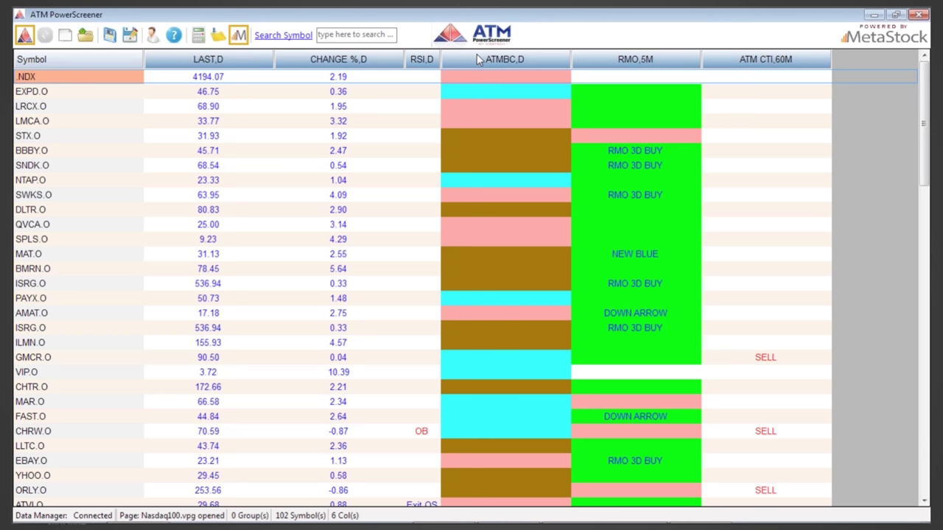
# Add a comment column titled Comment and sort the page by the ATMBC column.
pyautogui.rightClick(384, 64)
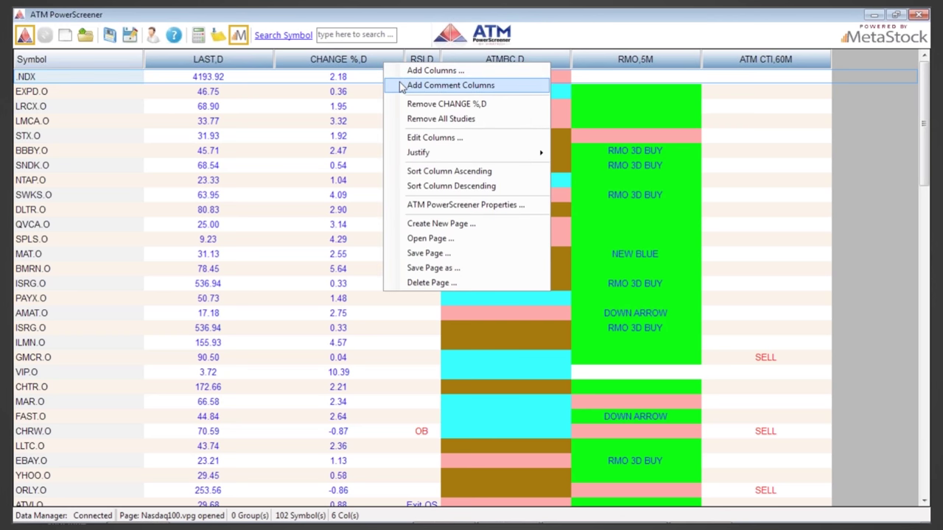
pyautogui.click(403, 87)
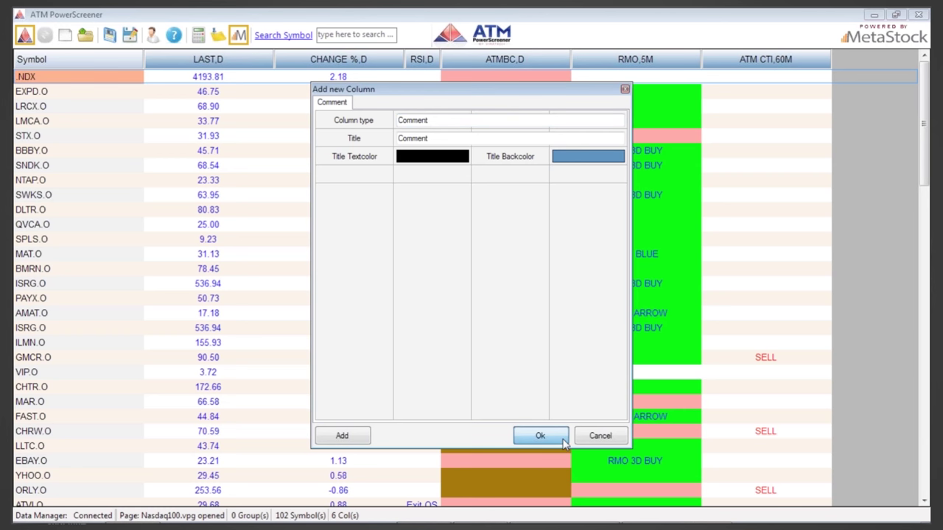
pyautogui.click(540, 436)
pyautogui.rightClick(564, 57)
pyautogui.click(526, 54)
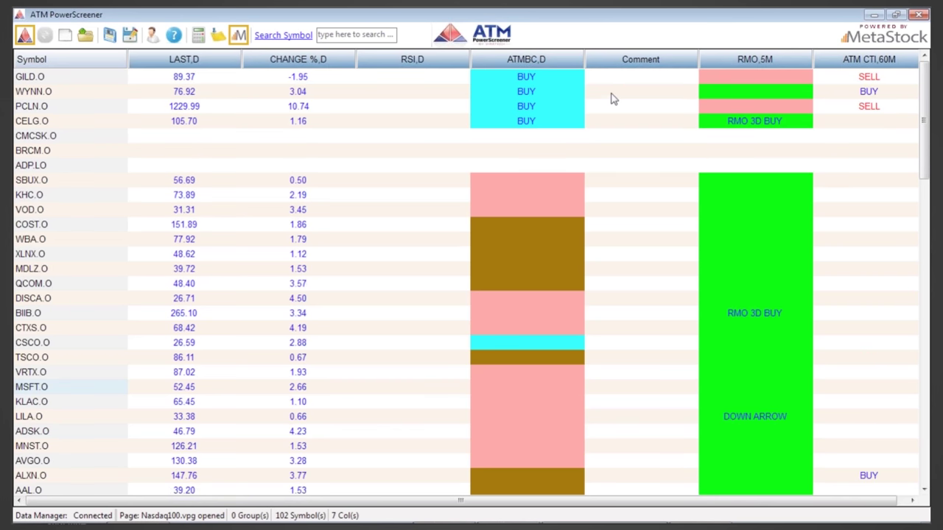
# Enter the comment "Buy if it goes 75" for the WYNN.O symbol.
pyautogui.doubleClick(611, 92)
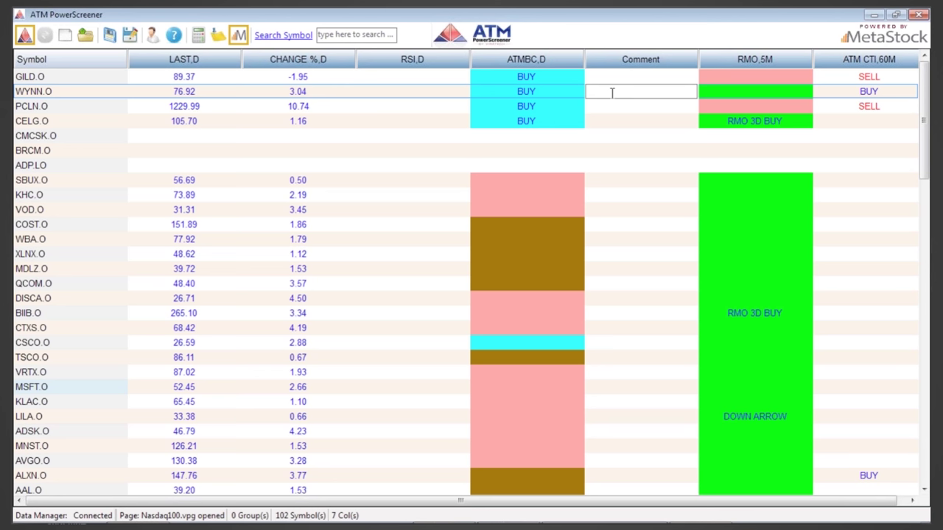
pyautogui.write('Buy if it goes 75')
pyautogui.press('Return')
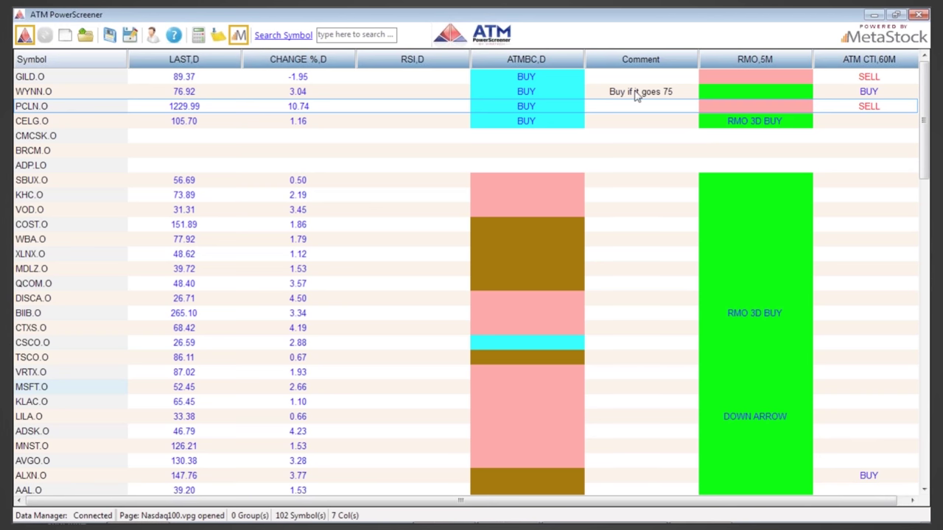
pyautogui.rightClick(624, 65)
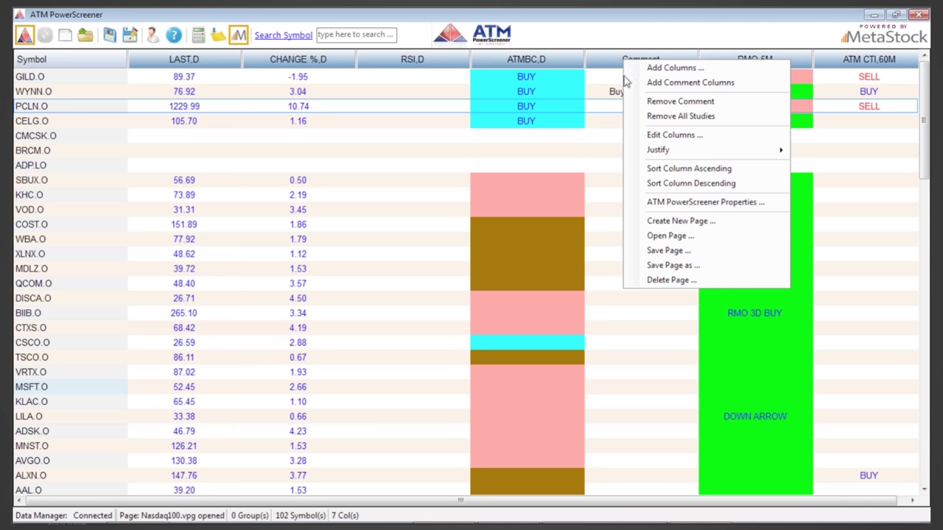
pyautogui.click(595, 91)
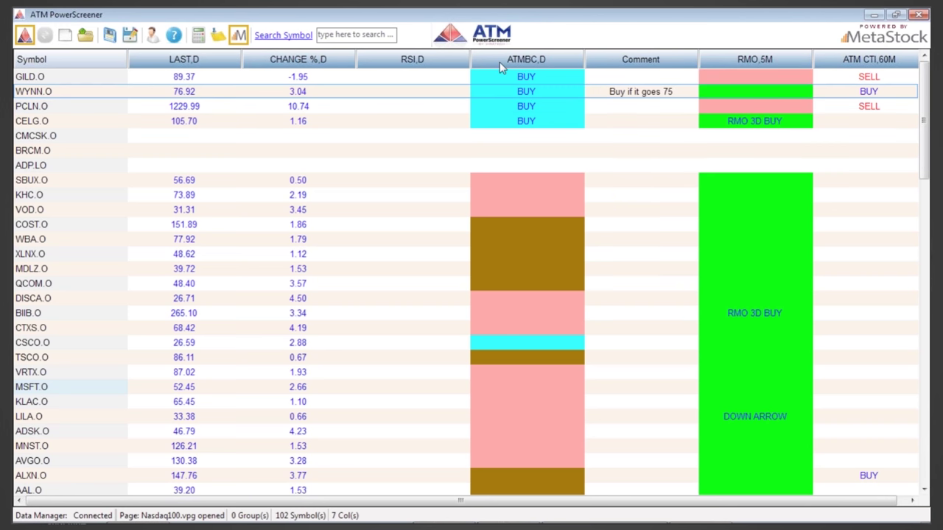
# Add a column with the M2M P/L indicator on the Daily interval.
pyautogui.rightClick(268, 65)
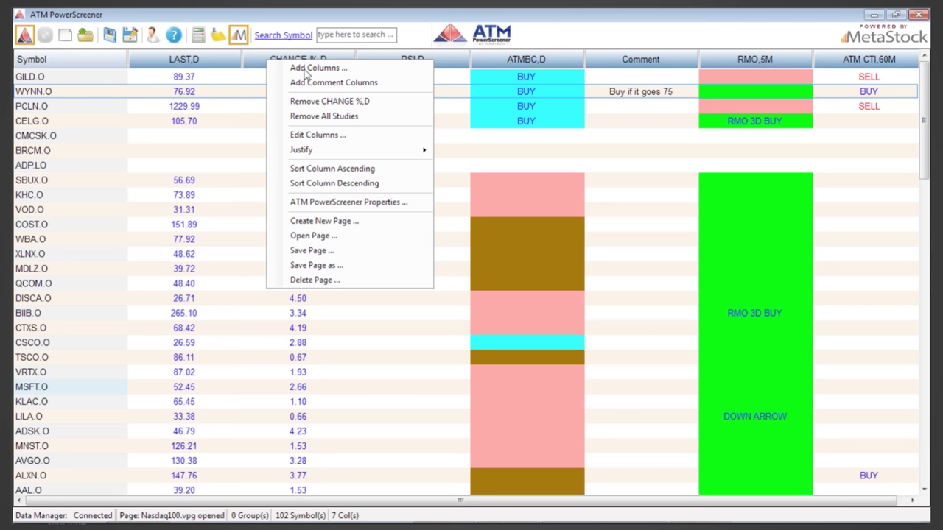
pyautogui.moveTo(306, 71)
pyautogui.click(339, 86)
pyautogui.click(463, 120)
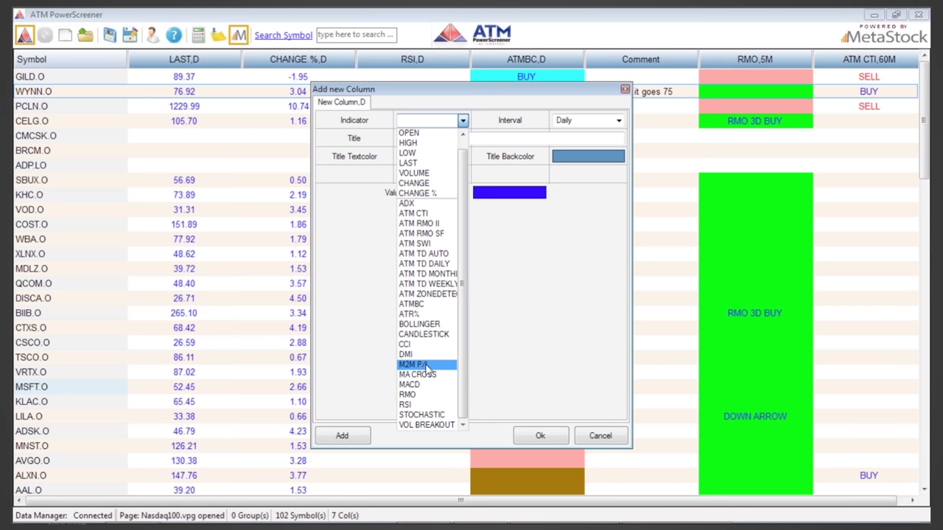
pyautogui.click(427, 367)
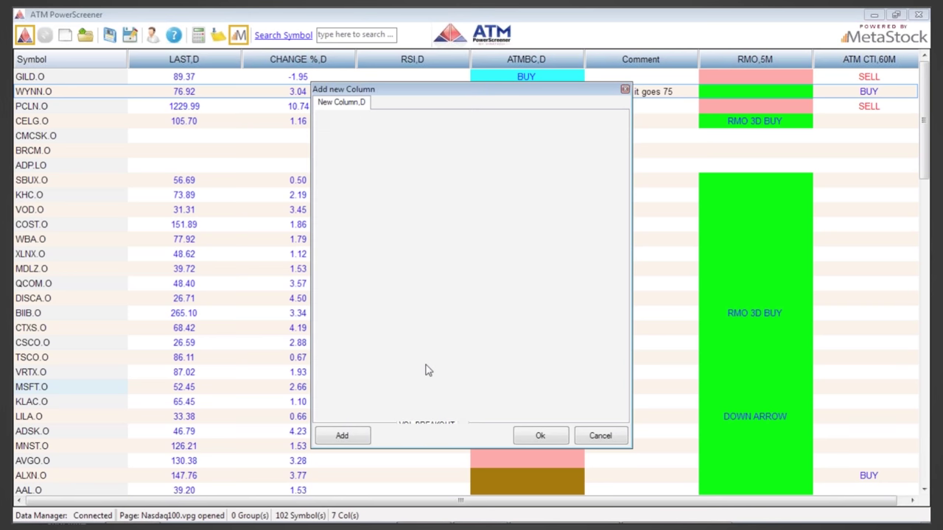
pyautogui.click(542, 437)
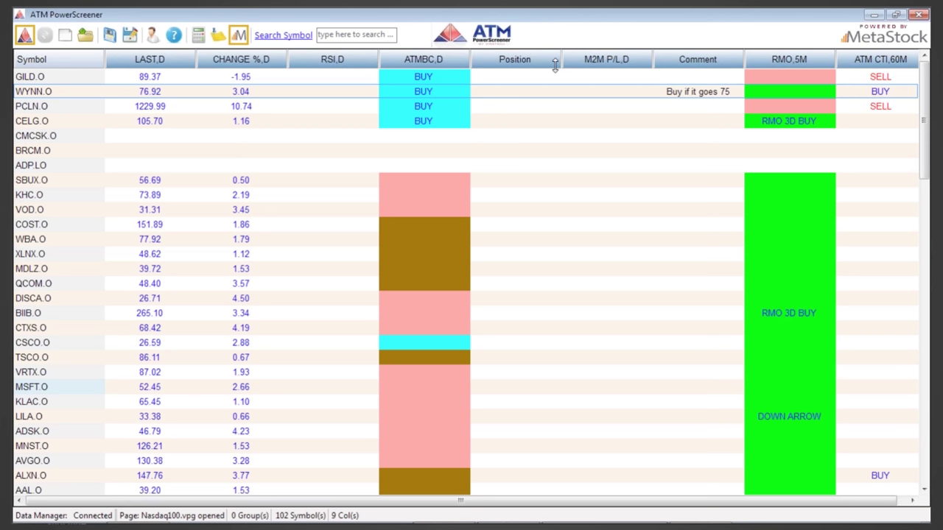
# Remove the ATMBC column and sort the page by the RSI column.
pyautogui.rightClick(417, 62)
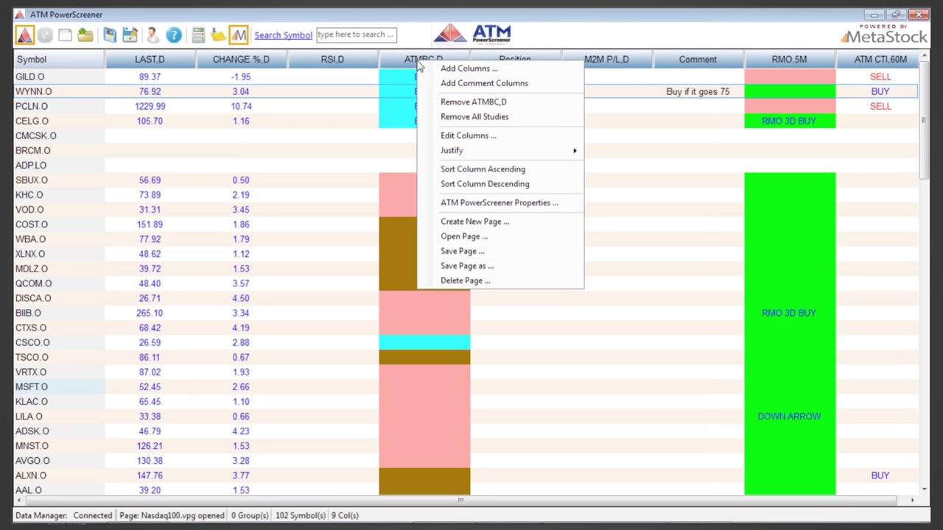
pyautogui.click(428, 102)
pyautogui.rightClick(421, 64)
pyautogui.moveTo(456, 157)
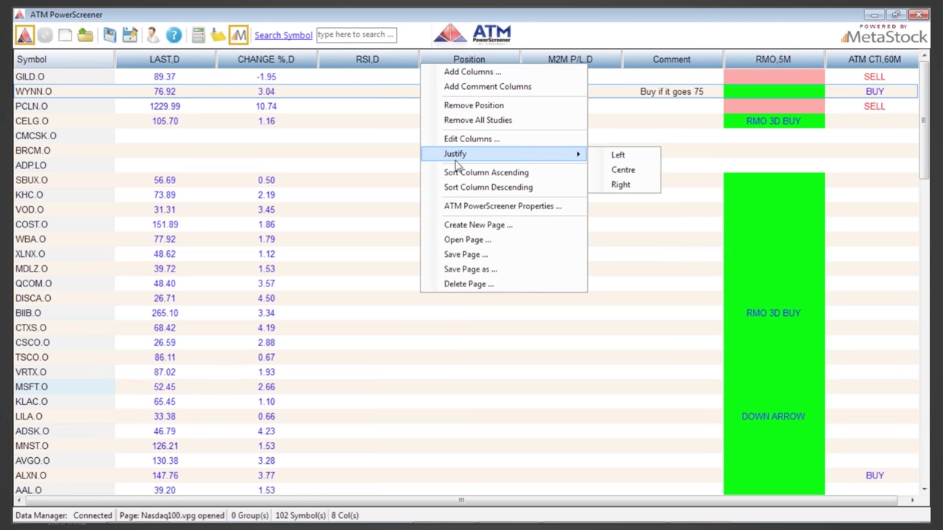
pyautogui.click(394, 66)
pyautogui.click(394, 65)
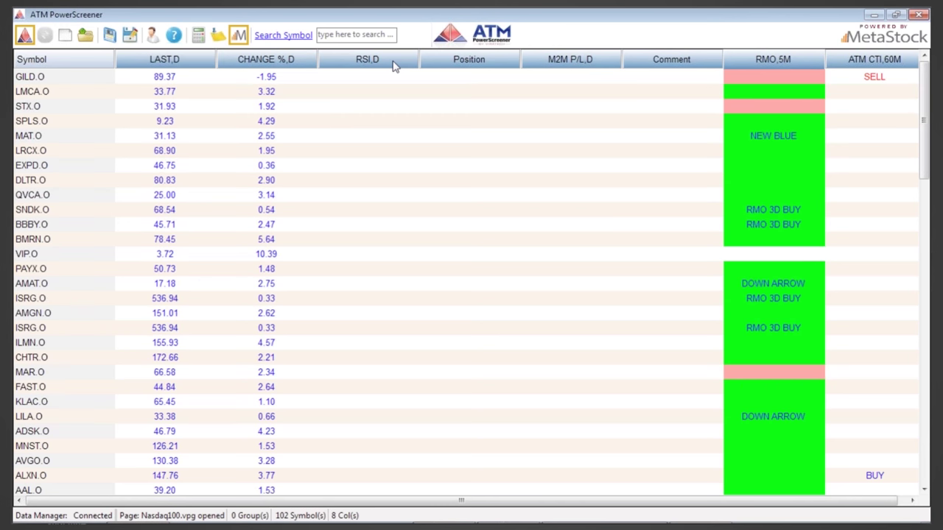
# Enter +1000 @ 85.45 as the position for GILD.O, and append a second entry of +1000@89.
pyautogui.click(464, 78)
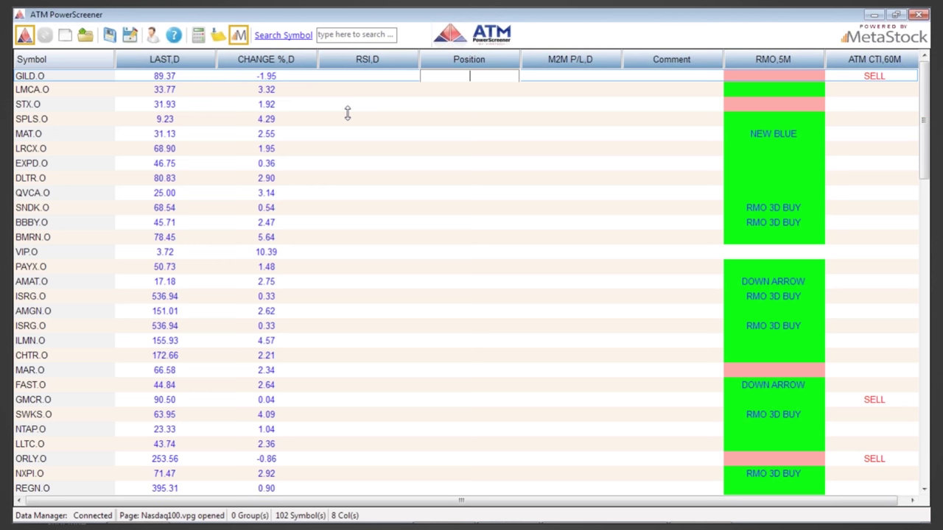
pyautogui.write('+1000 @ 85.45')
pyautogui.press('Return')
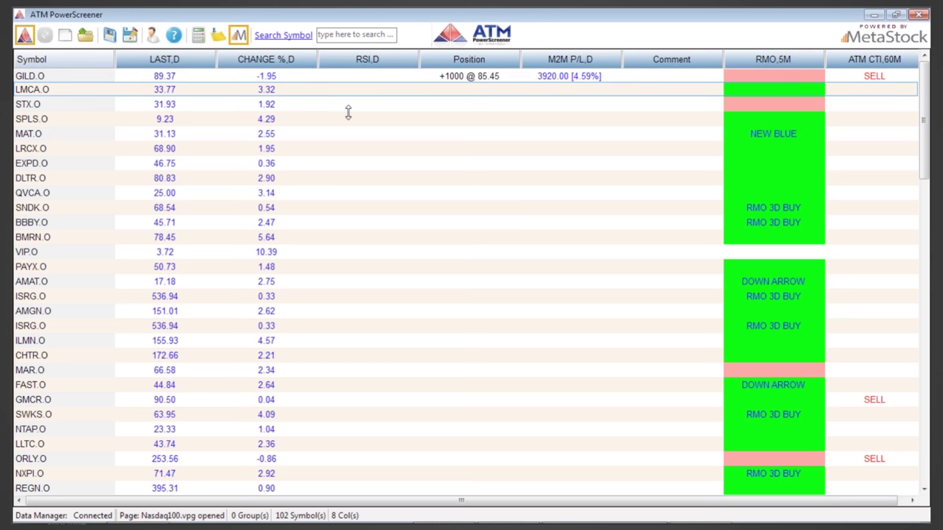
pyautogui.doubleClick(499, 77)
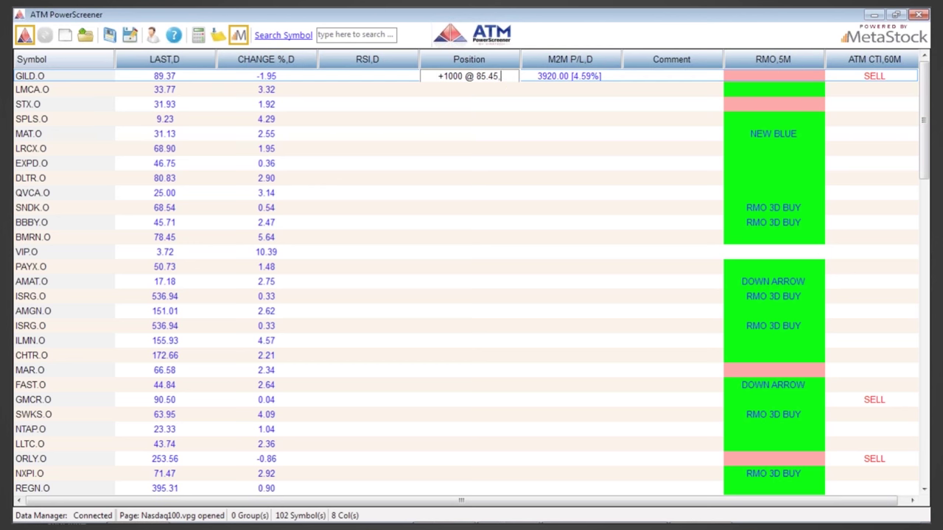
pyautogui.write(',+1000@89')
pyautogui.press('Return')
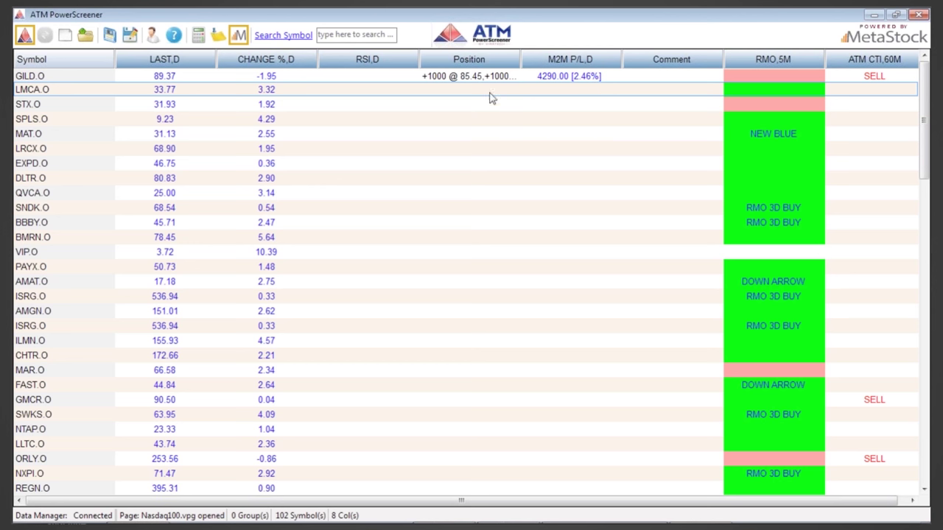
pyautogui.doubleClick(449, 89)
pyautogui.write('-')
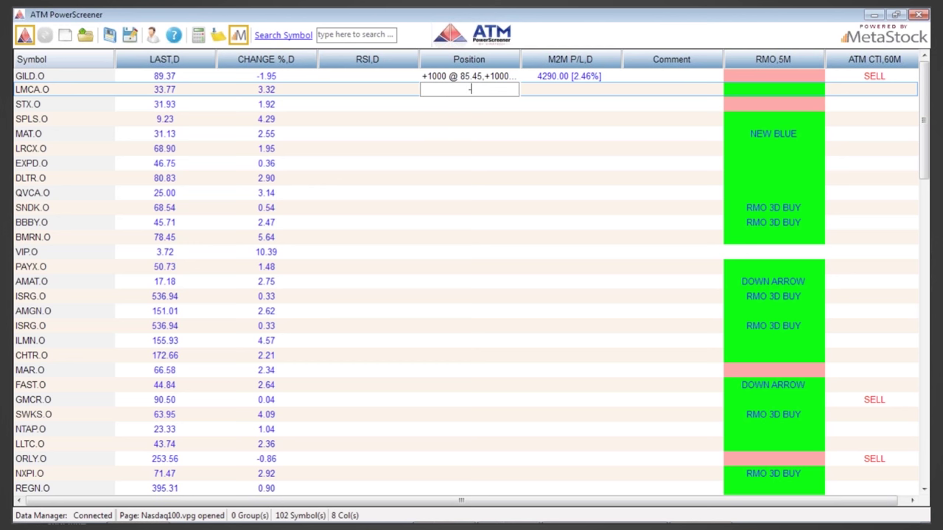
pyautogui.write('580@33.4')
pyautogui.press('Return')
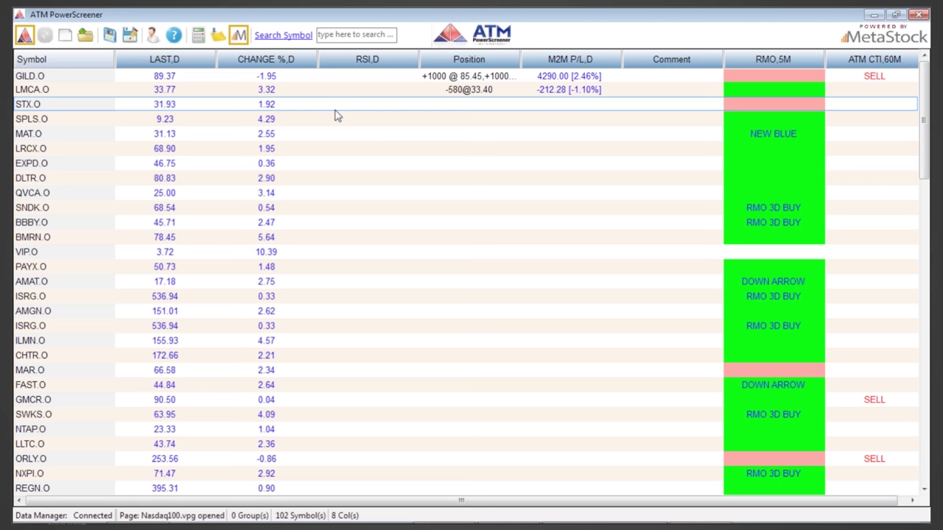
# Search the symbol database for "cola", and browse the matches sorted by exchange and by description.
pyautogui.click(357, 35)
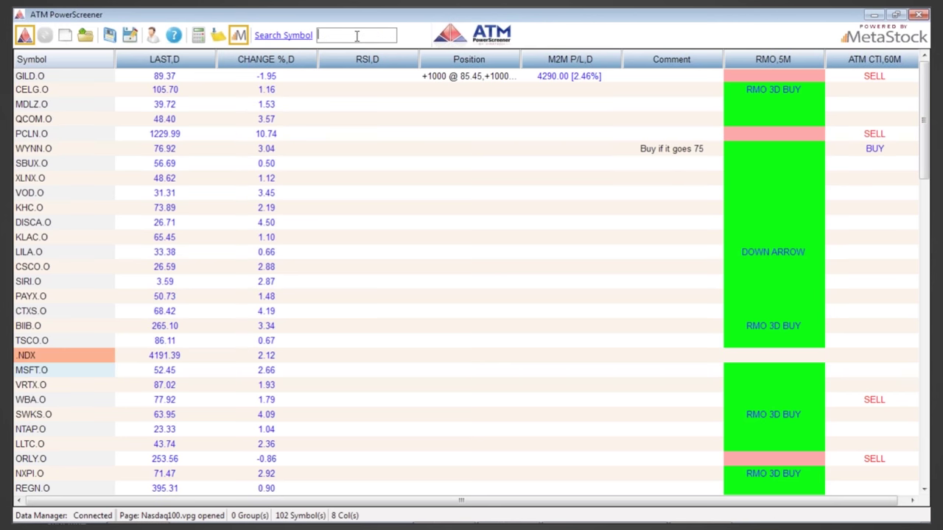
pyautogui.click(291, 37)
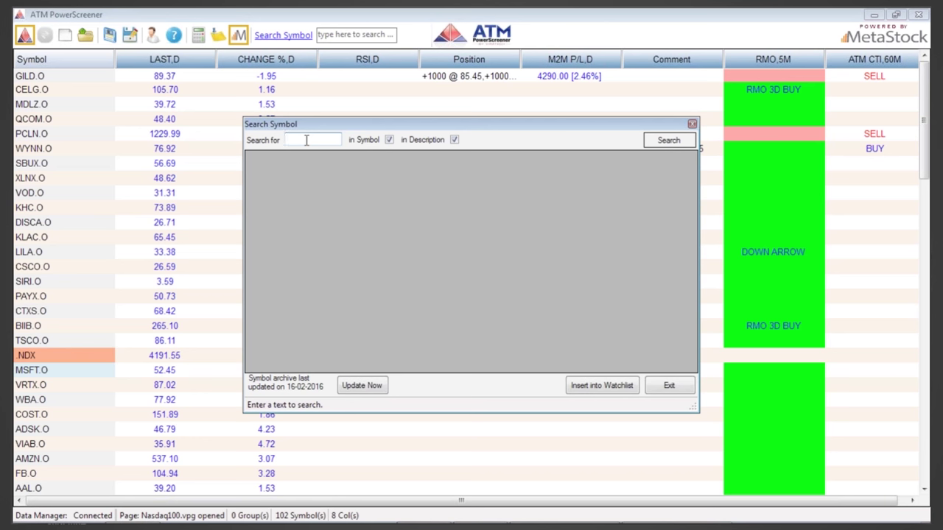
pyautogui.write('cola')
pyautogui.press('Return')
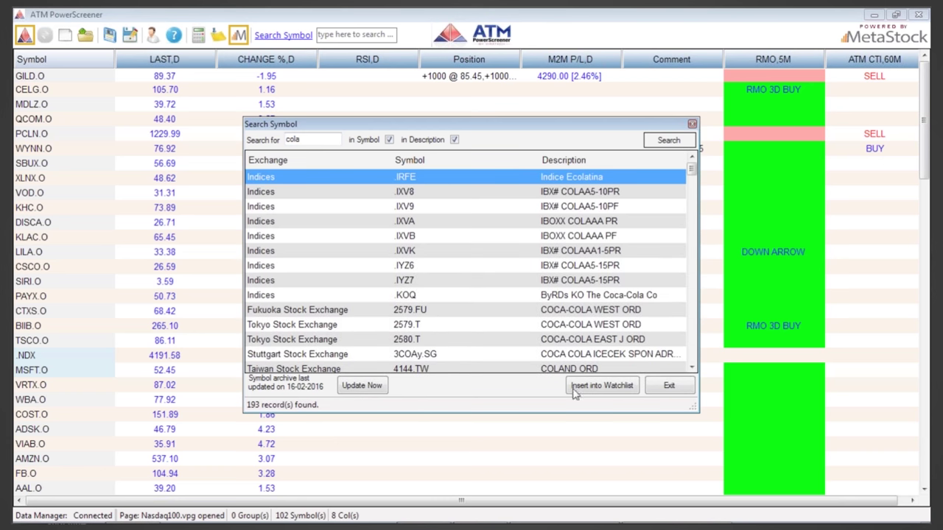
pyautogui.click(274, 161)
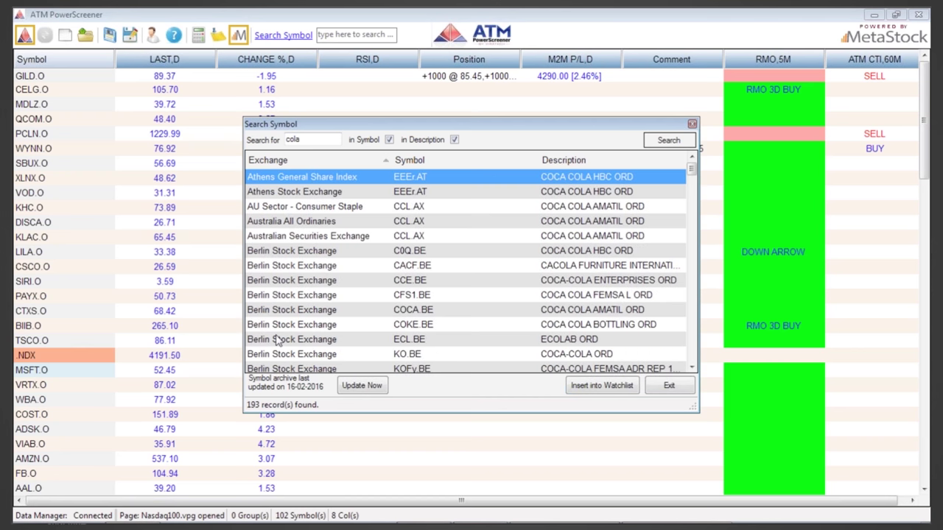
pyautogui.scroll(-1, 277, 341)
pyautogui.scroll(-4, 278, 341)
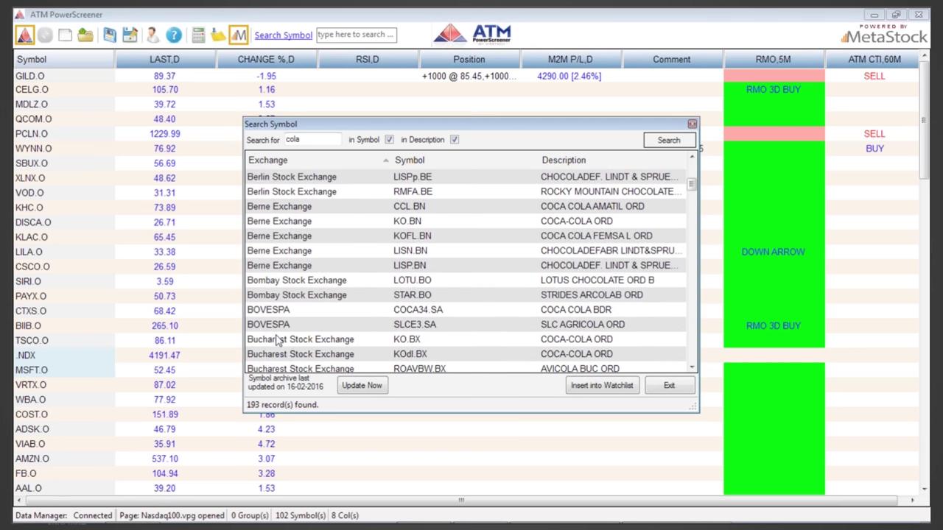
pyautogui.click(556, 163)
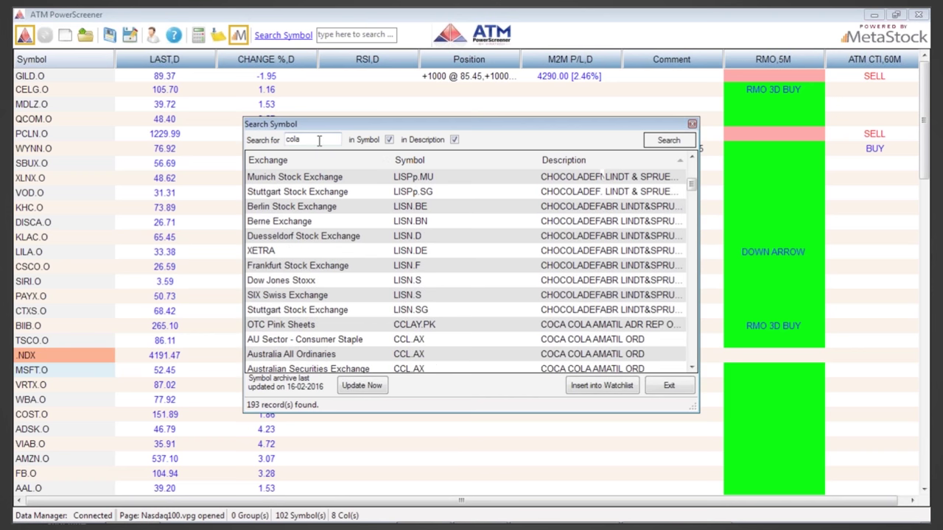
# Search for "ko", exclude descriptions from the search, and browse the matches sorted by exchange.
pyautogui.doubleClick(288, 140)
pyautogui.write('ko')
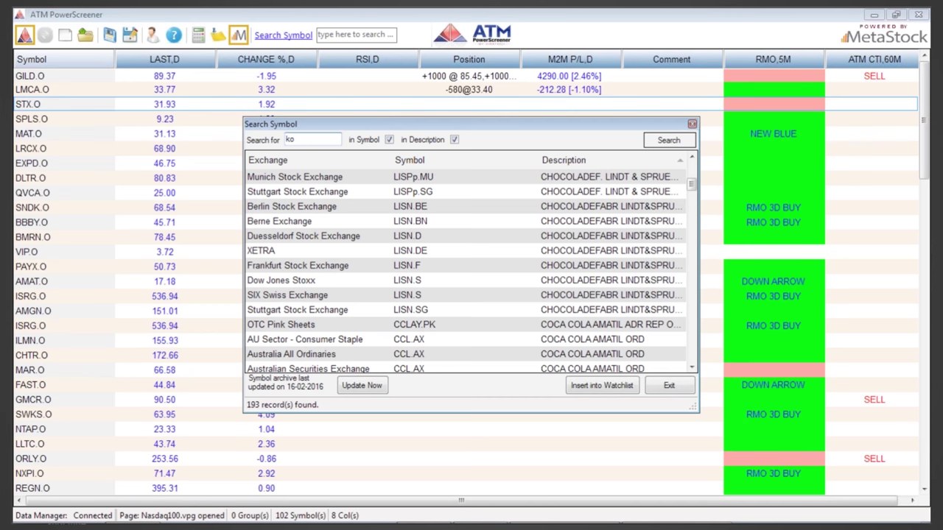
pyautogui.press('Return')
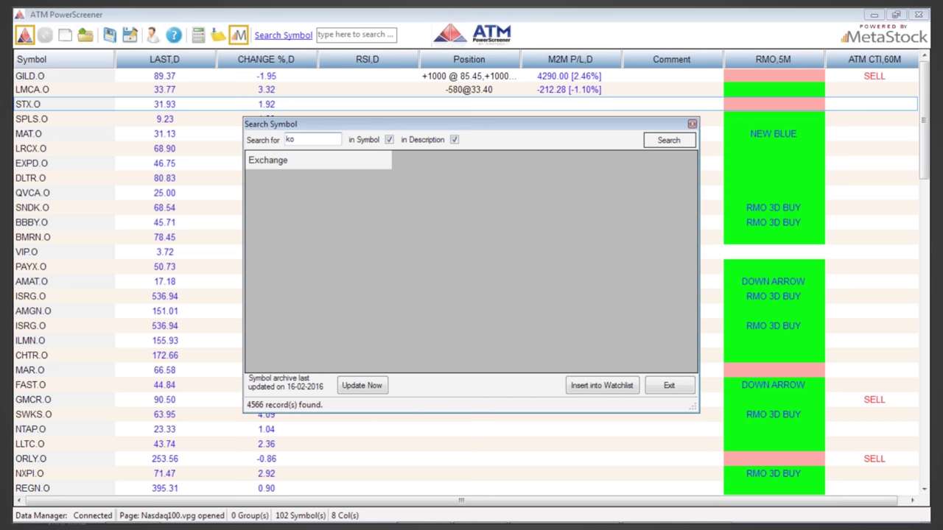
pyautogui.click(454, 139)
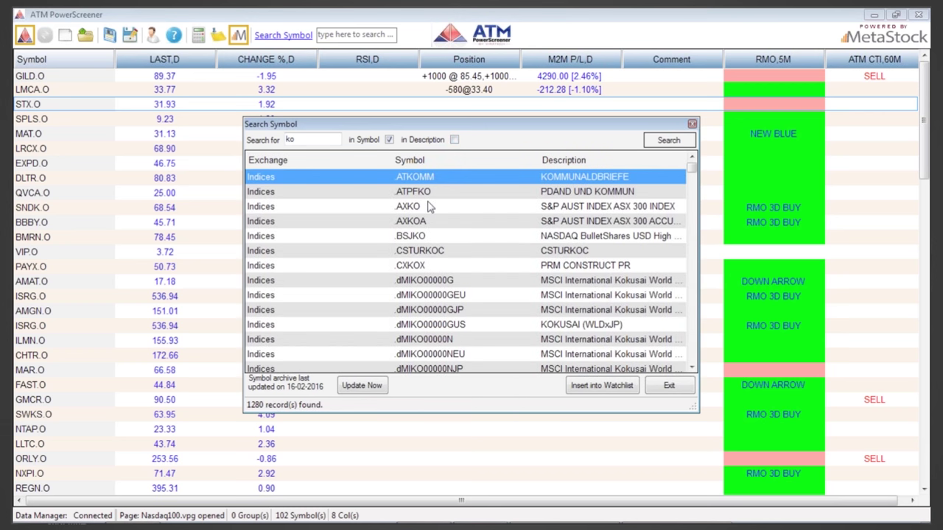
pyautogui.scroll(-1, 431, 207)
pyautogui.scroll(-6, 431, 207)
pyautogui.click(291, 160)
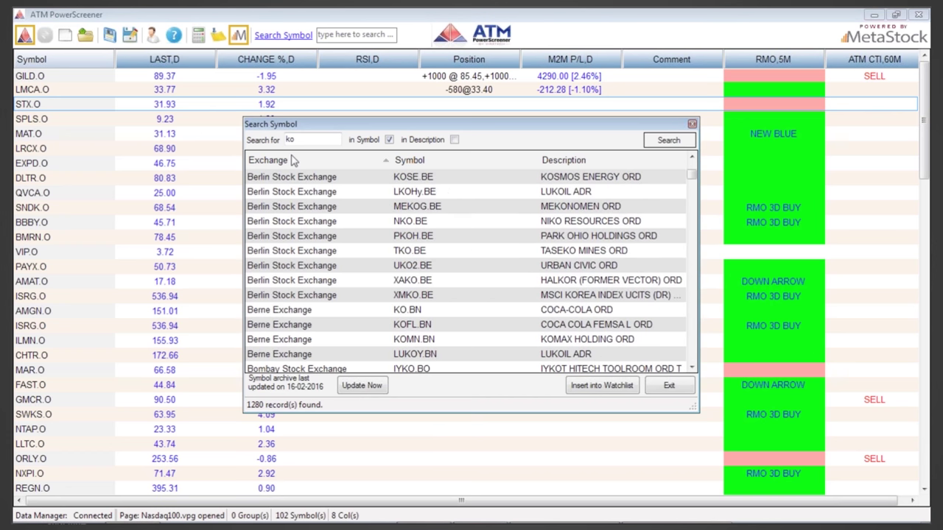
pyautogui.scroll(-5, 313, 254)
pyautogui.scroll(-5, 313, 257)
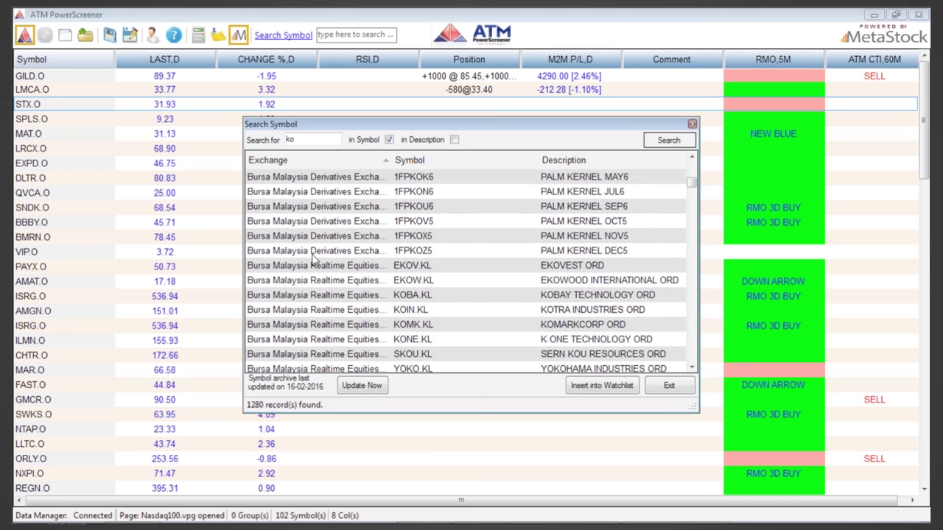
pyautogui.scroll(-5, 313, 257)
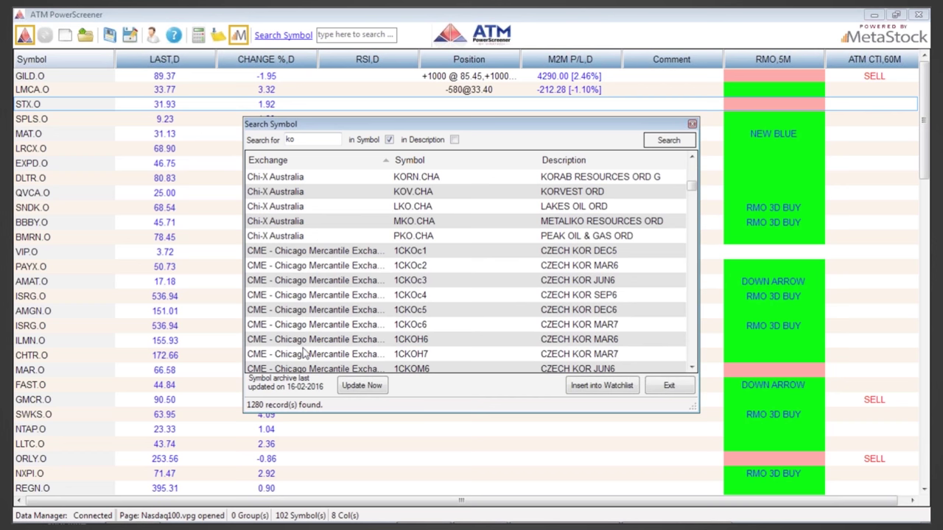
pyautogui.scroll(-5, 306, 354)
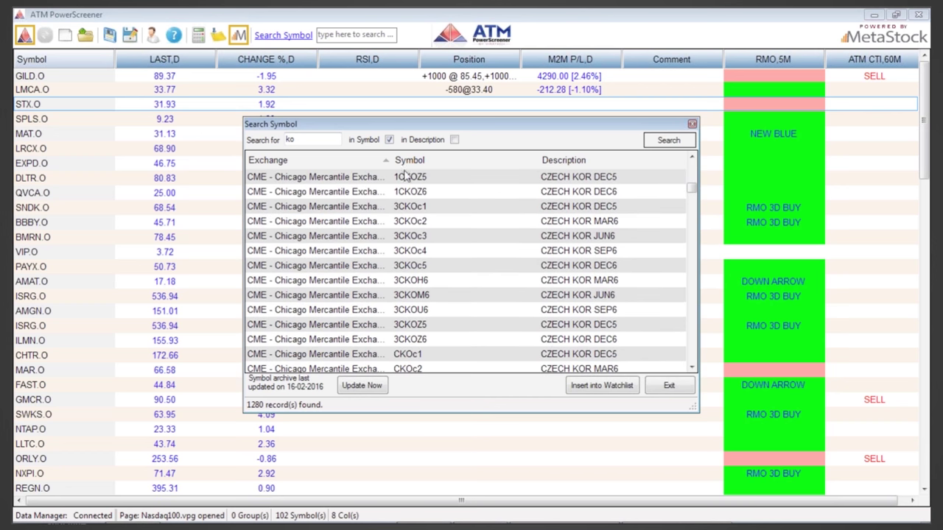
# Search for "wynn" and insert the NASDAQ listing WYNN.O into the watchlist.
pyautogui.doubleClick(313, 139)
pyautogui.write('wynn')
pyautogui.press('Return')
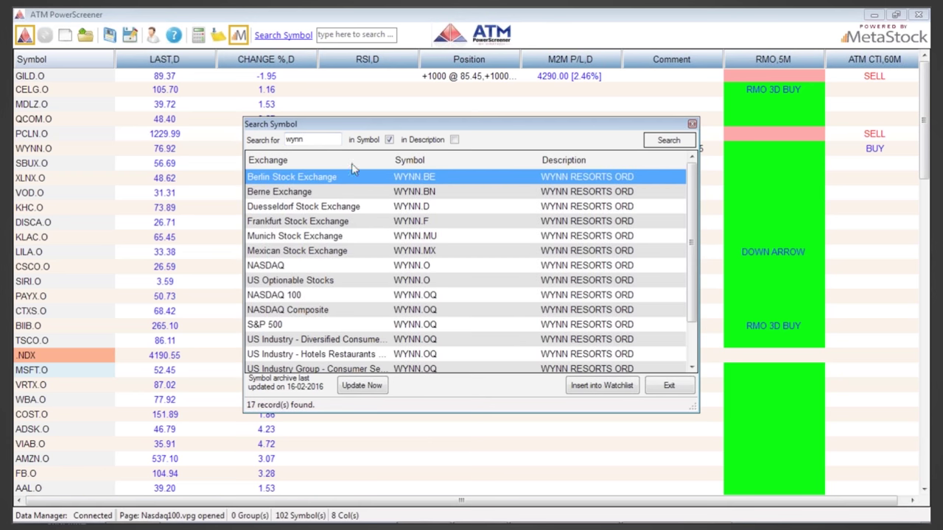
pyautogui.click(397, 266)
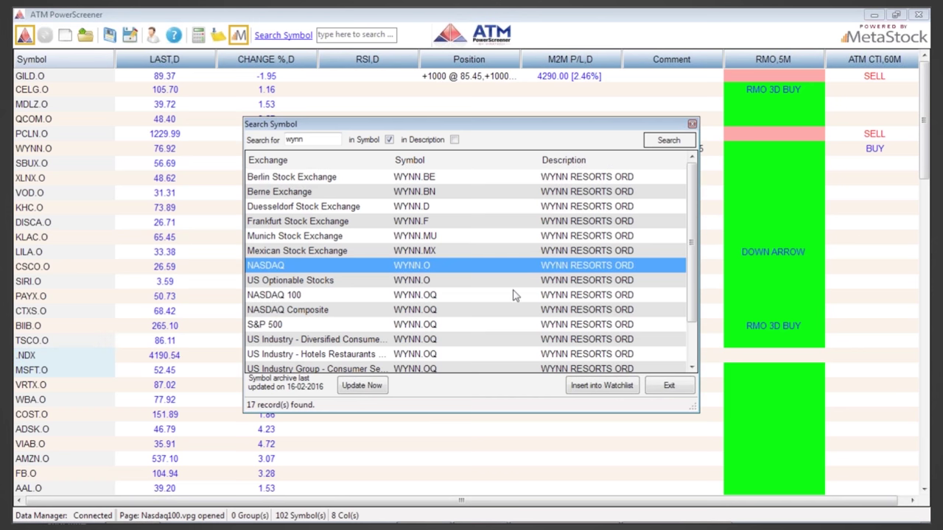
pyautogui.click(605, 386)
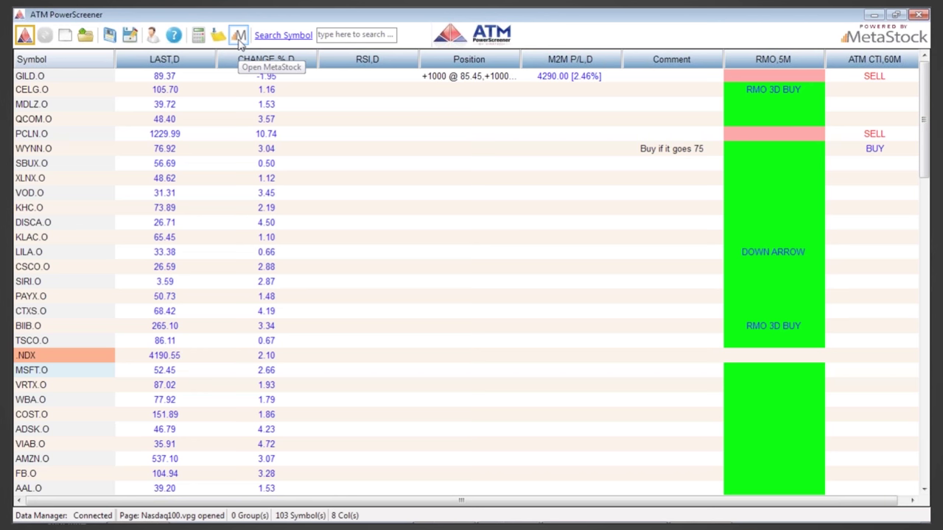
# Create a blank sticky note and delete it.
pyautogui.click(240, 39)
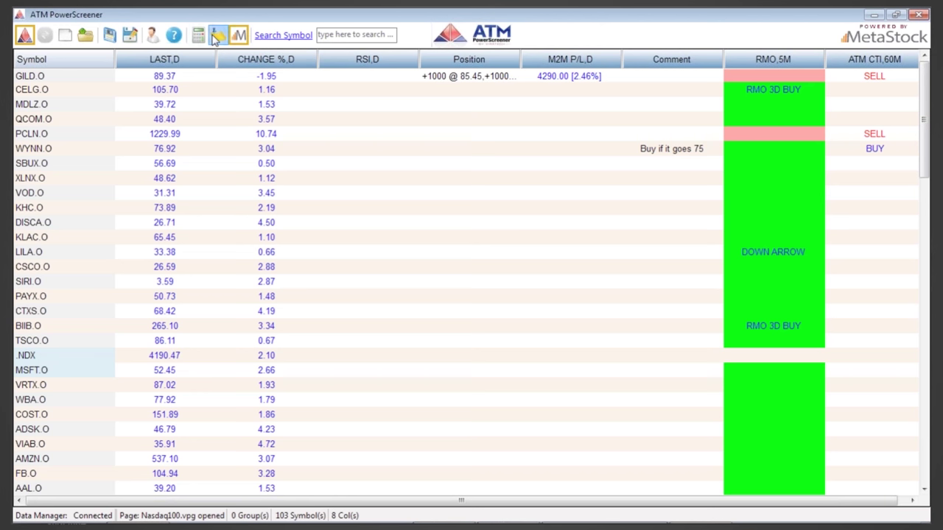
pyautogui.click(218, 35)
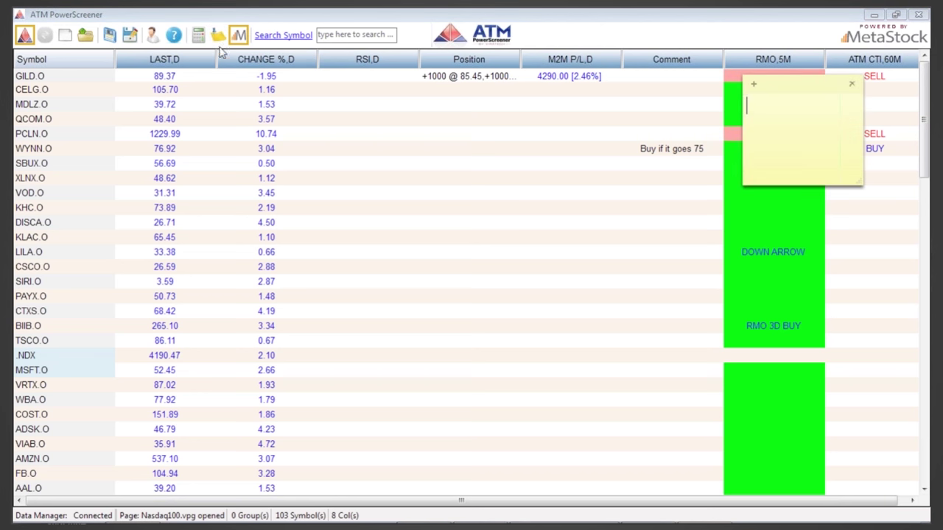
pyautogui.click(852, 83)
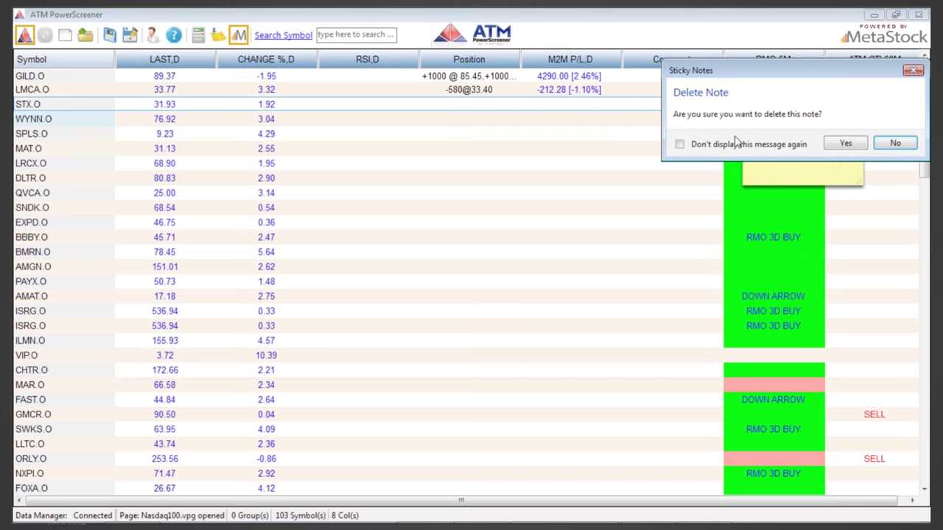
pyautogui.click(846, 143)
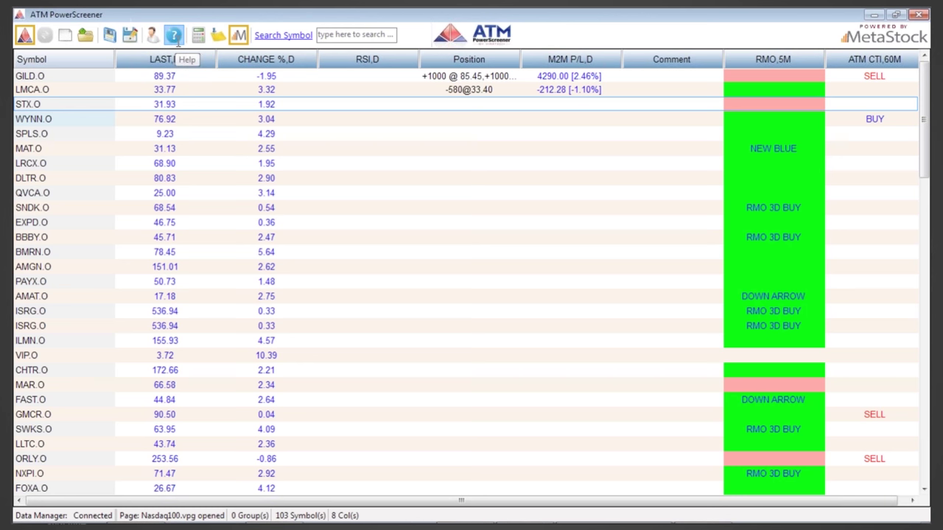
# Look at the help user guide PDF, and review the ATM PowerScreener properties without changing them.
pyautogui.click(176, 41)
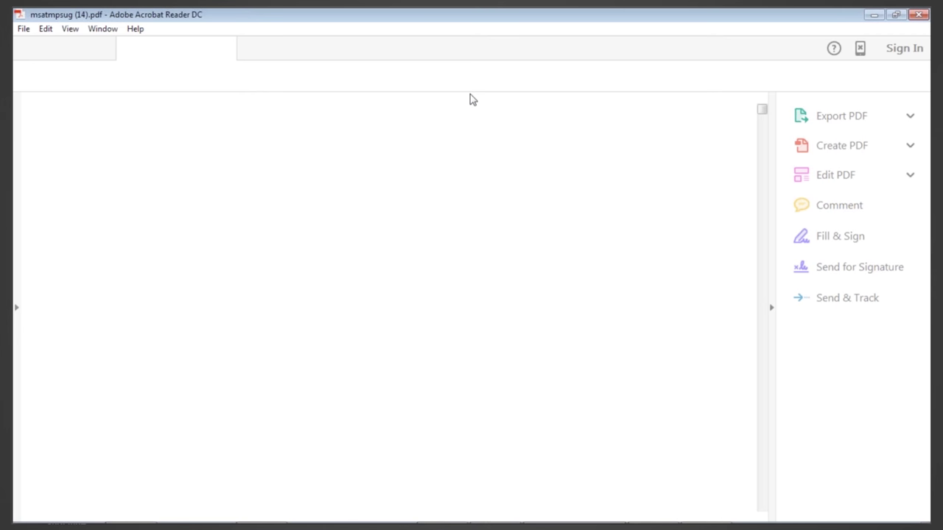
pyautogui.scroll(-5, 470, 97)
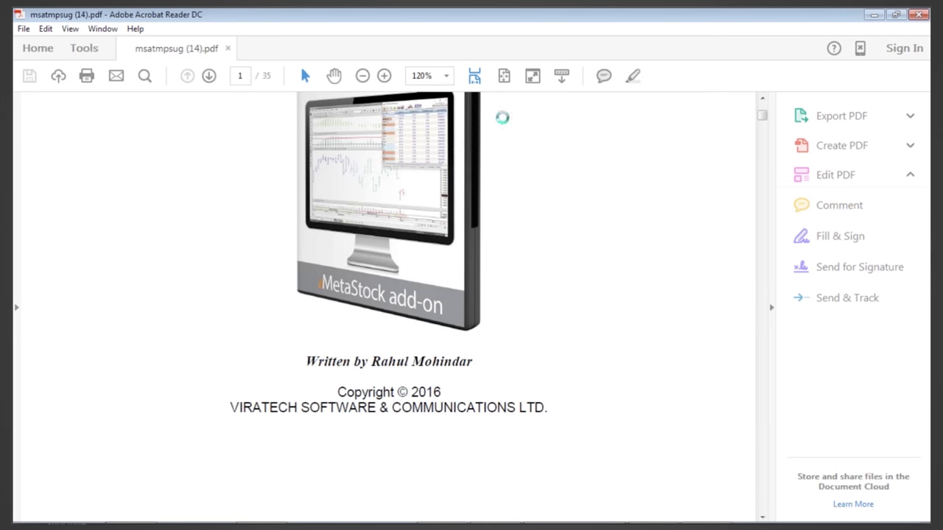
pyautogui.click(918, 14)
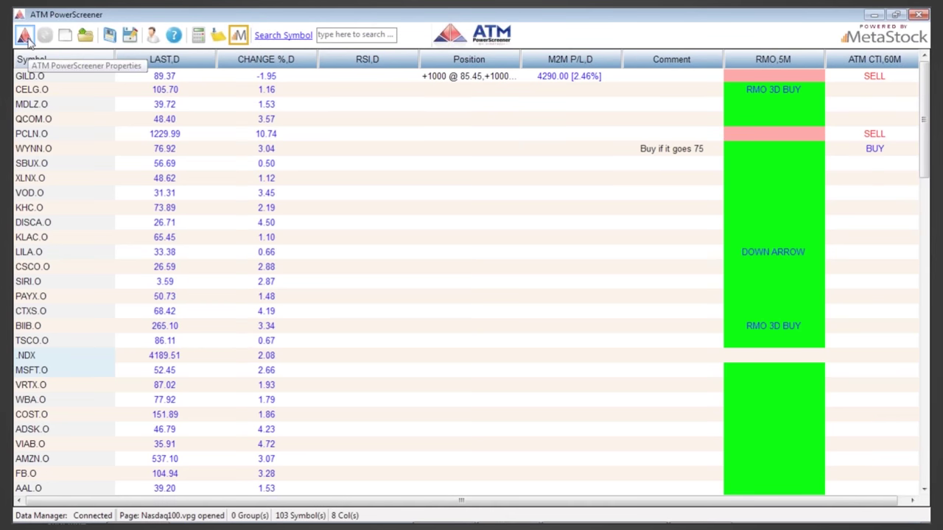
pyautogui.click(24, 35)
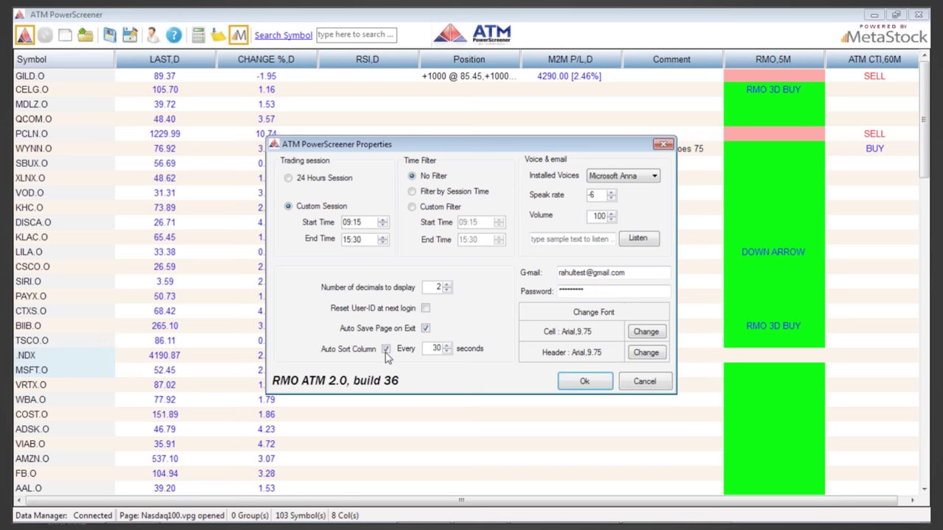
pyautogui.click(658, 388)
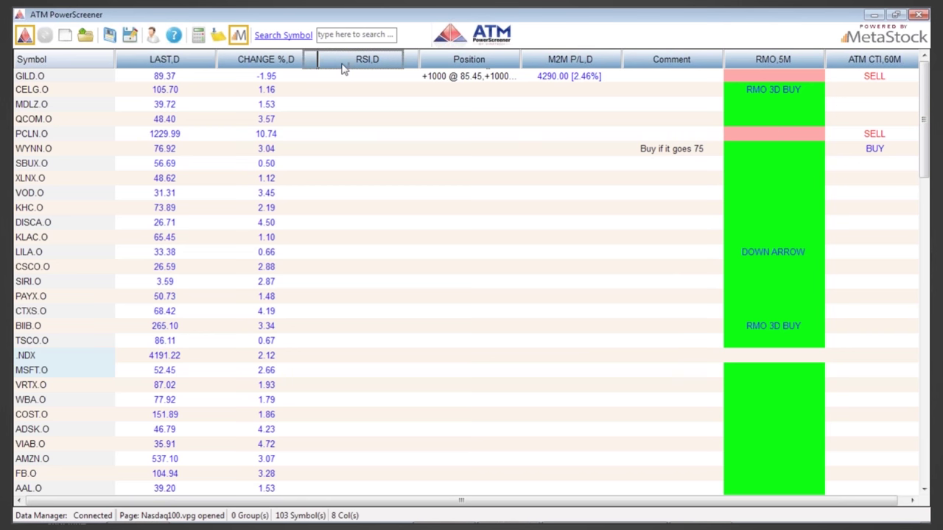
# Move the RMO,5M column directly after CHANGE %,D and sort the page by it.
pyautogui.moveTo(342, 69); pyautogui.dragTo(364, 68)
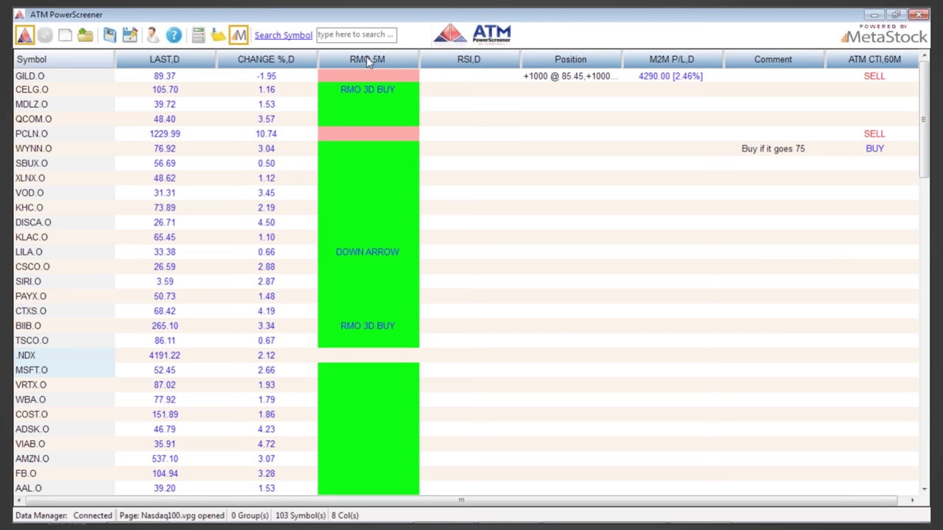
pyautogui.click(366, 58)
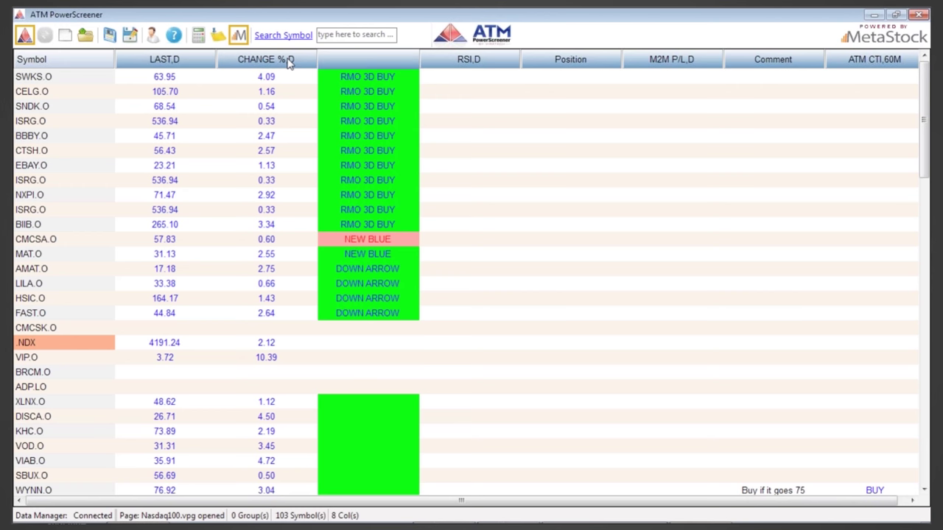
# Sort the page by CHANGE %,D in descending order, and re-sort it alphabetically by symbol.
pyautogui.click(290, 63)
pyautogui.click(290, 63)
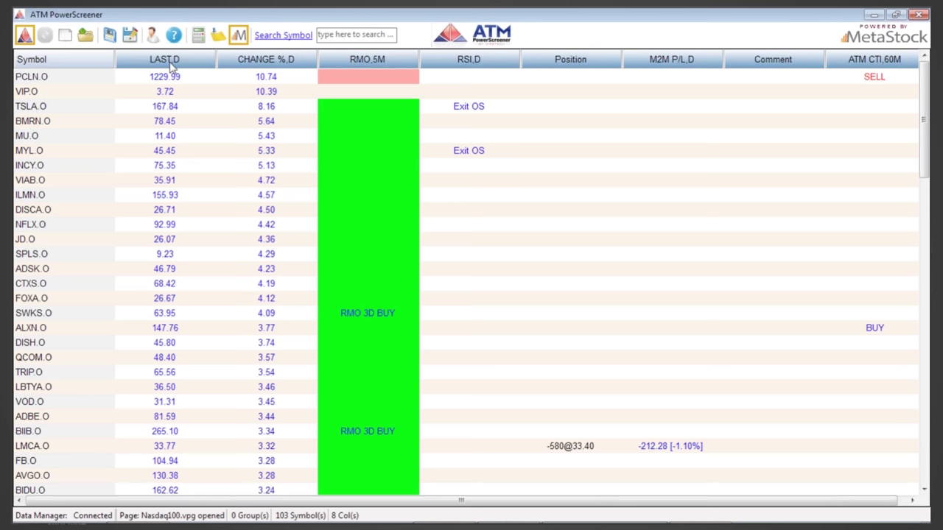
pyautogui.click(33, 62)
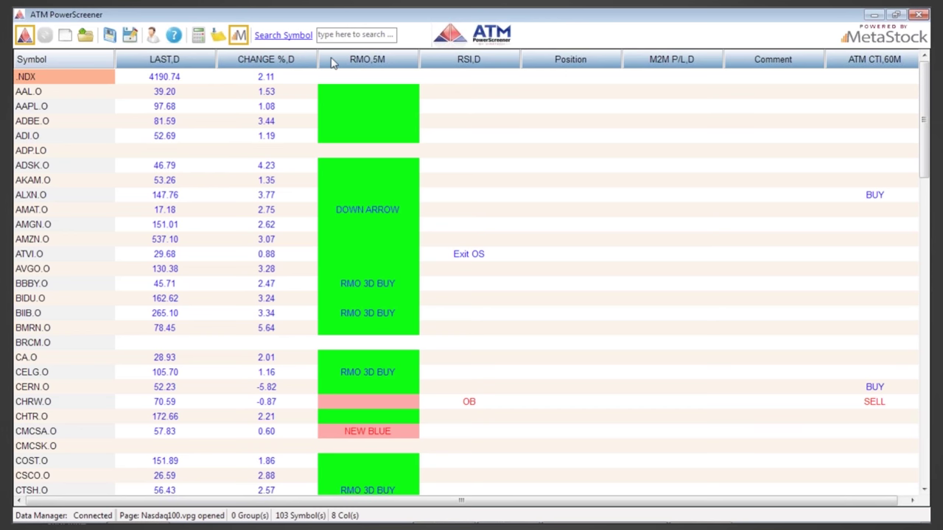
# Review the Auto Sort Column interval in the ATM PowerScreener properties without changing it.
pyautogui.click(22, 77)
pyautogui.click(26, 38)
pyautogui.doubleClick(437, 349)
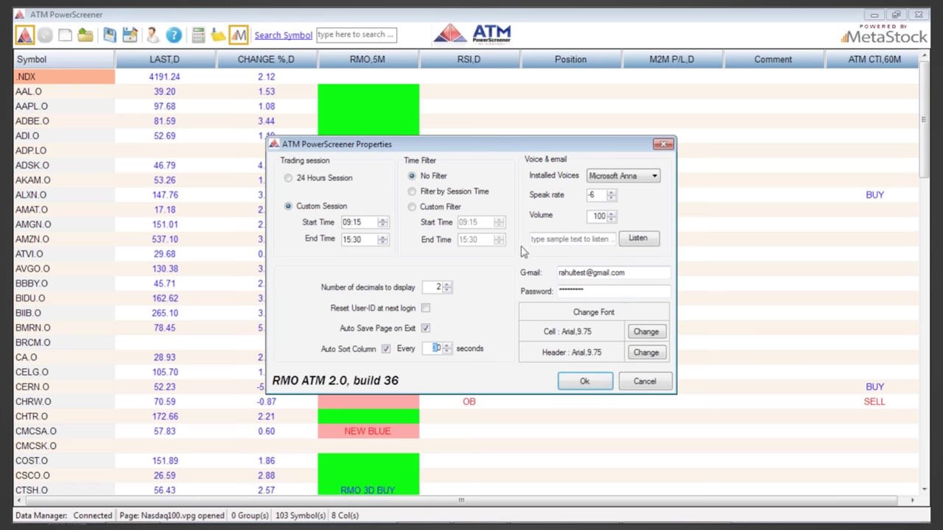
pyautogui.click(646, 383)
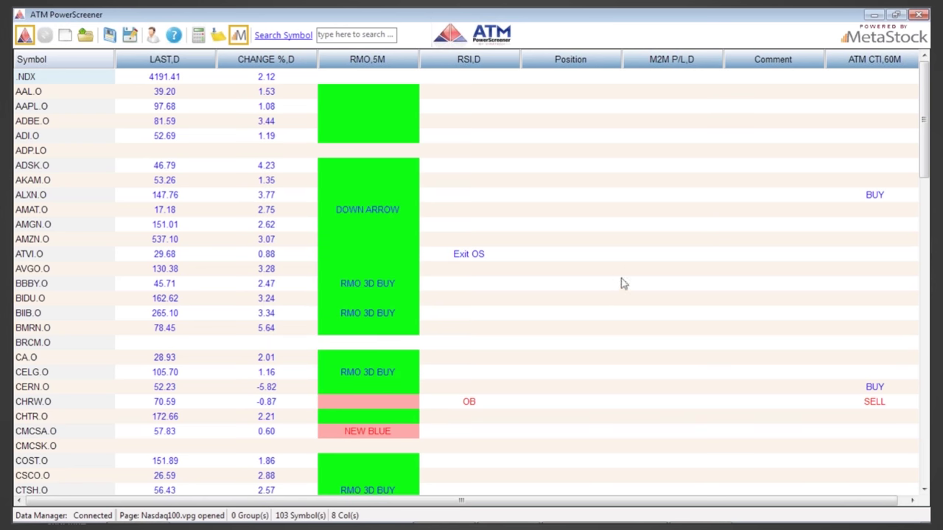
# Enable Compute on close for the RMO,5M column.
pyautogui.rightClick(407, 61)
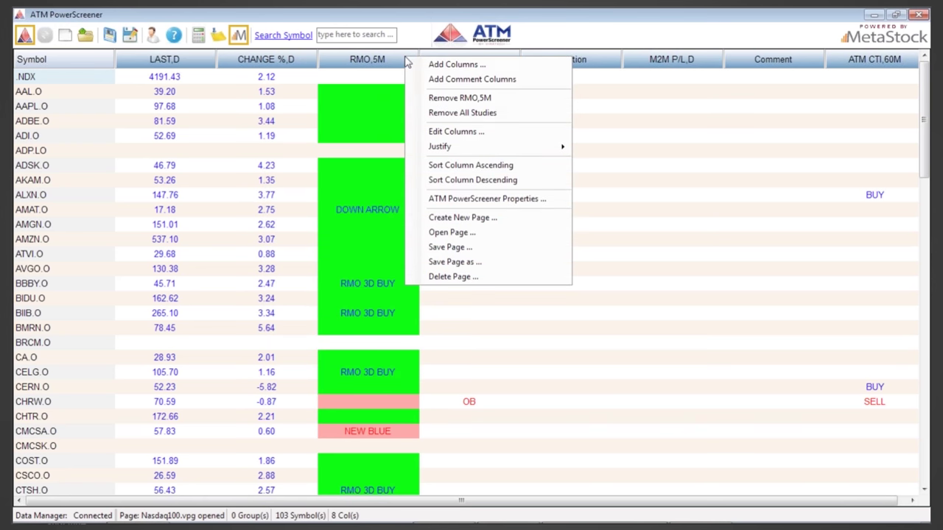
pyautogui.click(449, 133)
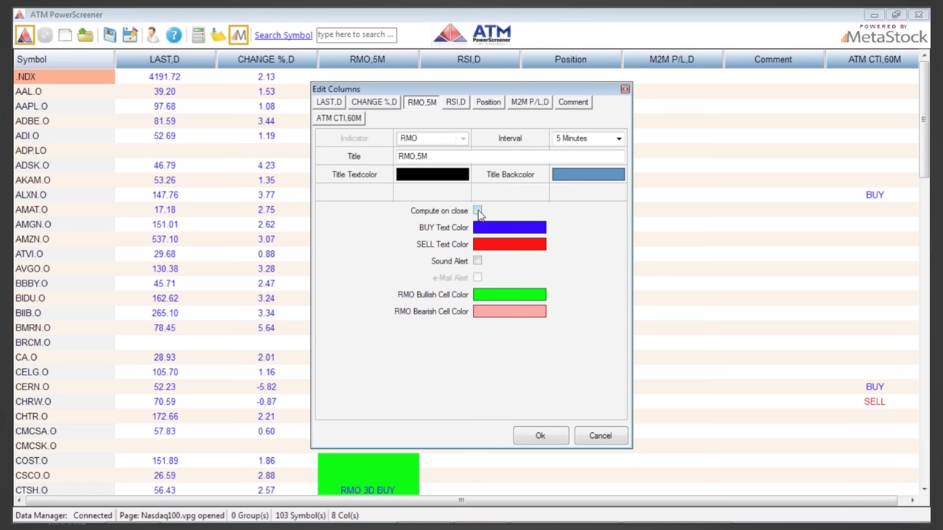
pyautogui.click(478, 212)
pyautogui.click(540, 437)
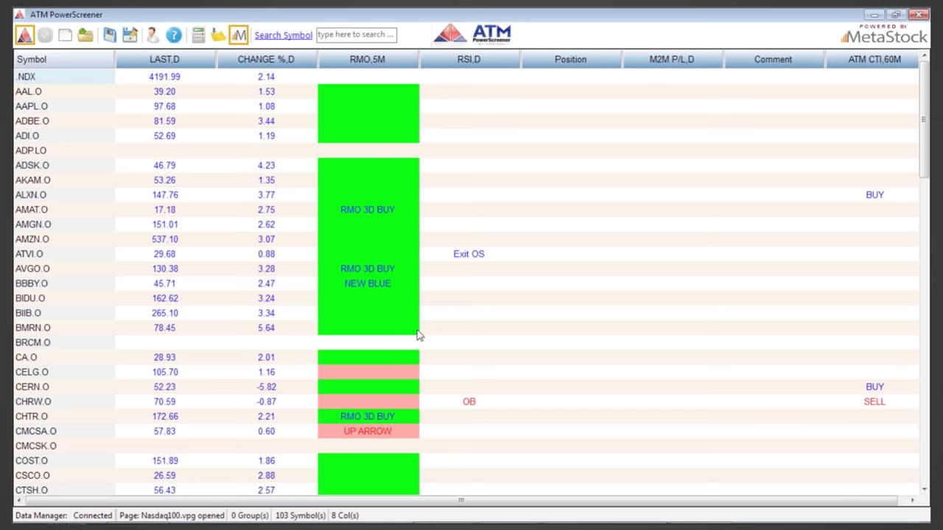
# Review the Edit Columns settings for the RMO,5M, RSI,D, Position and M2M P/L,D columns without changing them.
pyautogui.rightClick(396, 64)
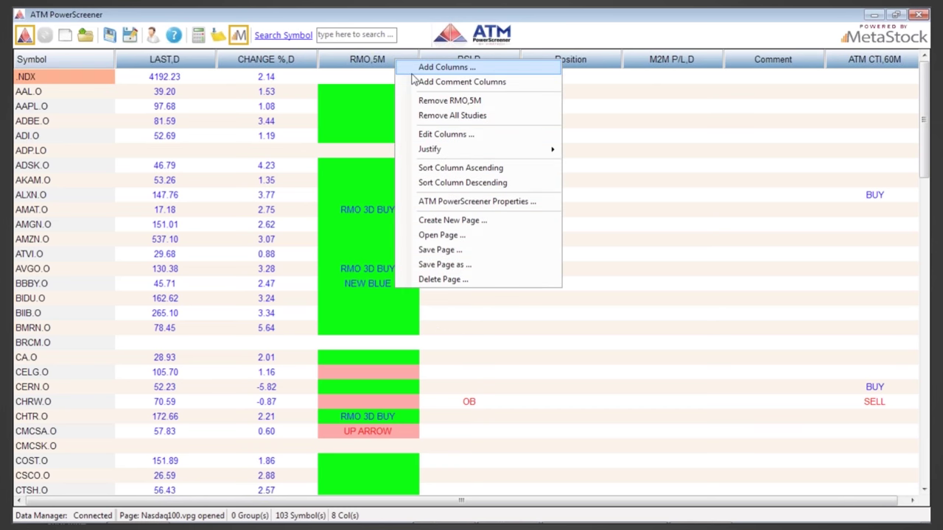
pyautogui.click(439, 135)
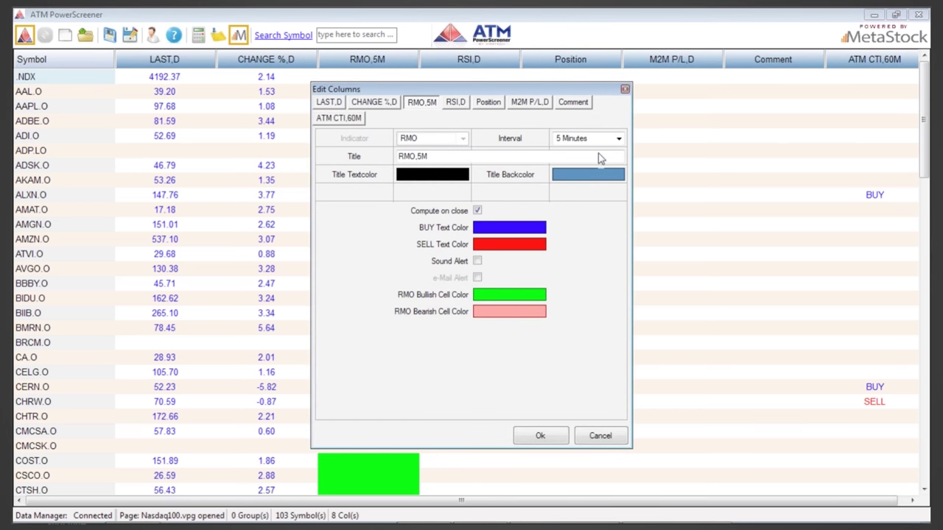
pyautogui.click(456, 102)
pyautogui.click(488, 103)
pyautogui.click(530, 102)
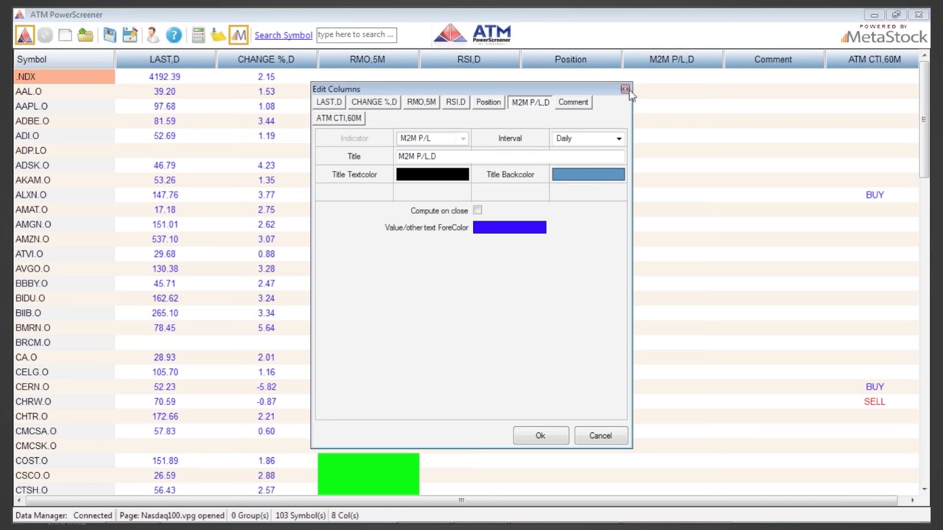
pyautogui.click(624, 89)
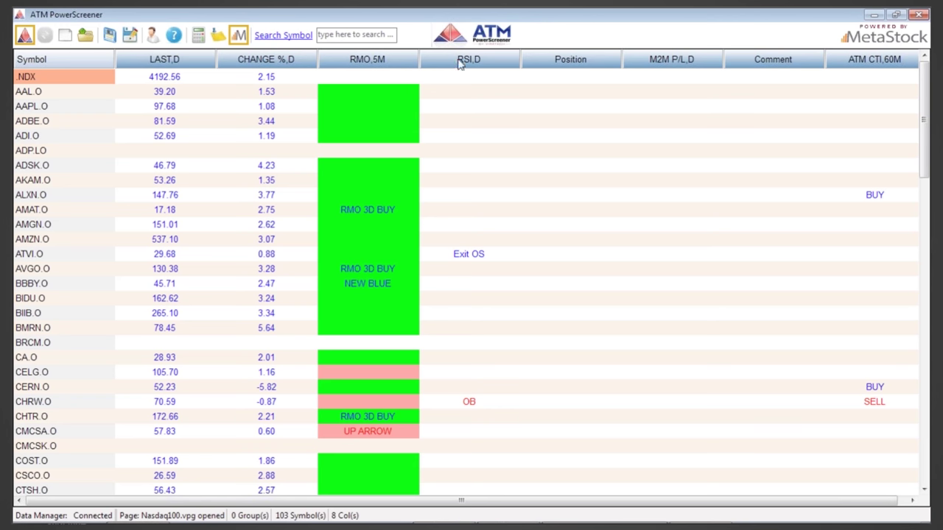
# Rename the M2M P/L,D column title to "profit loss".
pyautogui.rightClick(688, 63)
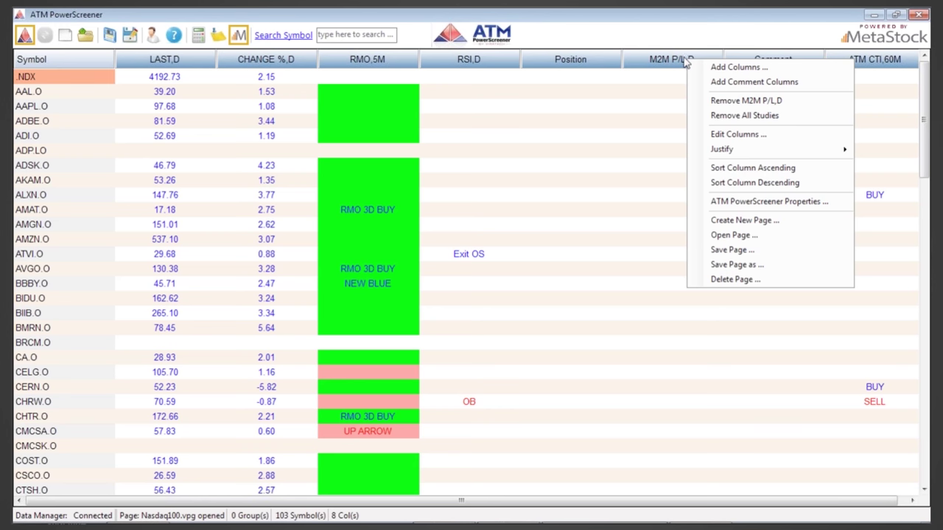
pyautogui.rightClick(599, 65)
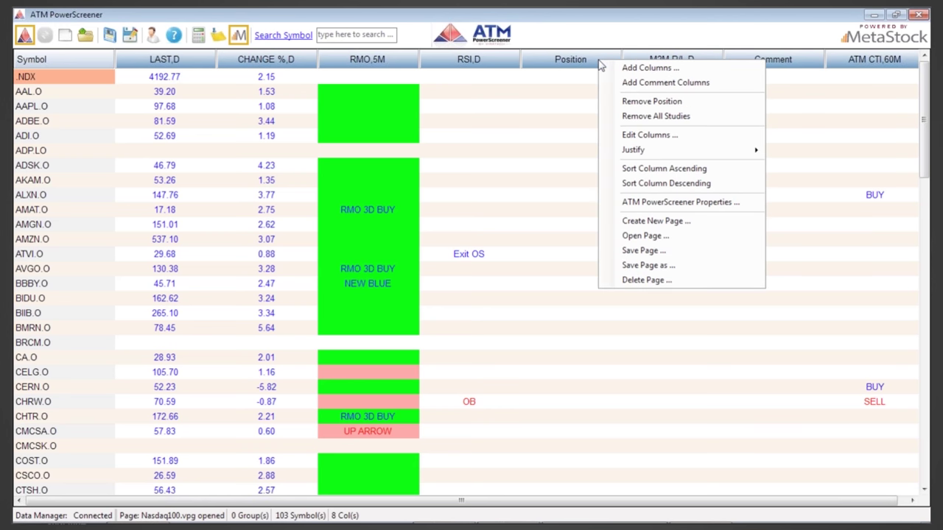
pyautogui.click(635, 135)
pyautogui.click(529, 102)
pyautogui.moveTo(454, 156); pyautogui.dragTo(378, 149)
pyautogui.write('pro')
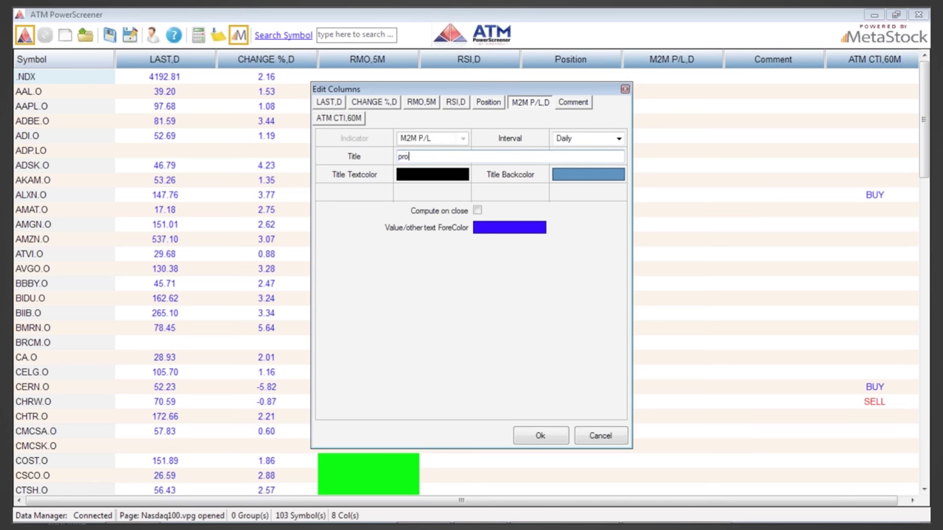
pyautogui.write('fit loss')
pyautogui.click(540, 435)
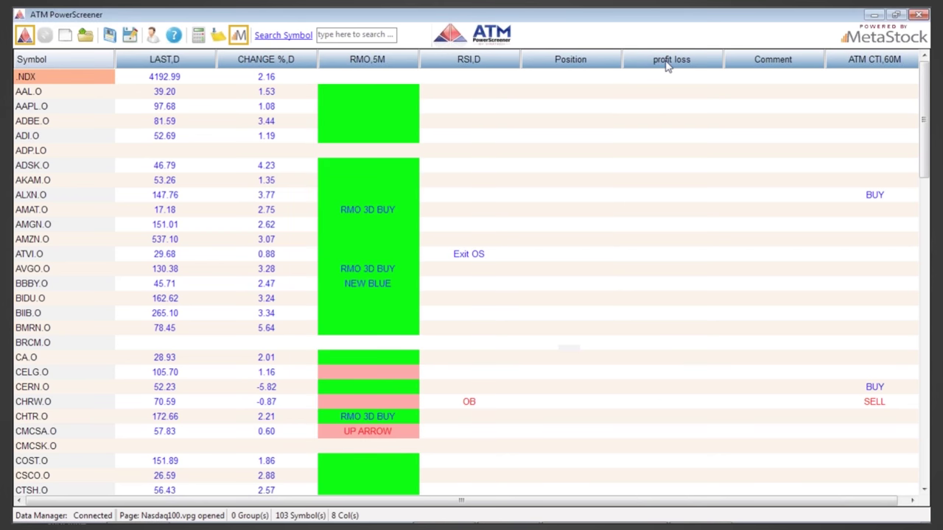
# Left-justify the RSI,D column.
pyautogui.rightClick(488, 62)
pyautogui.moveTo(534, 148)
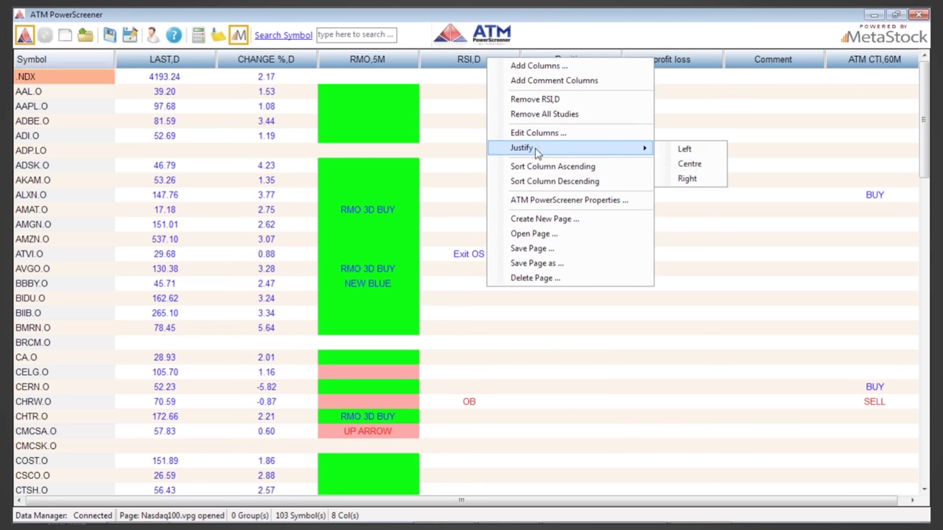
pyautogui.click(695, 155)
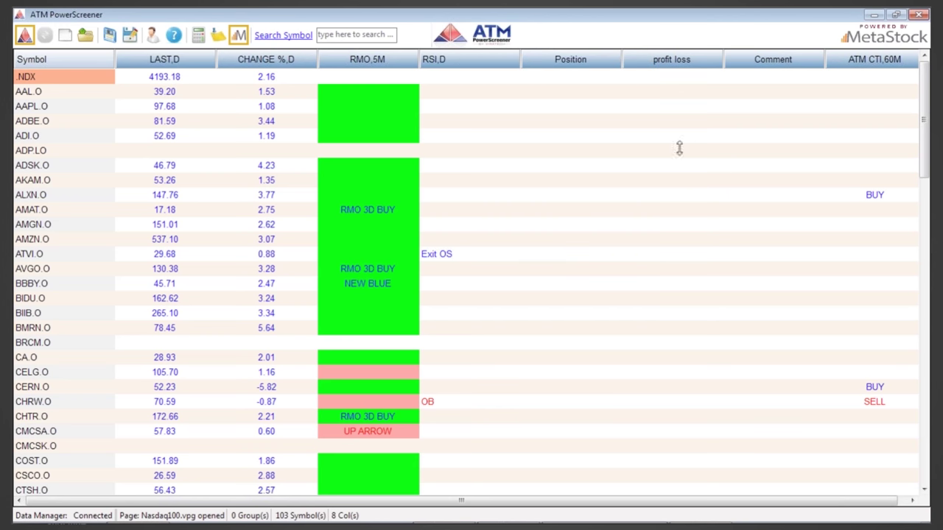
# Right-justify the RMO,5M column, and return it to centre justification.
pyautogui.rightClick(409, 65)
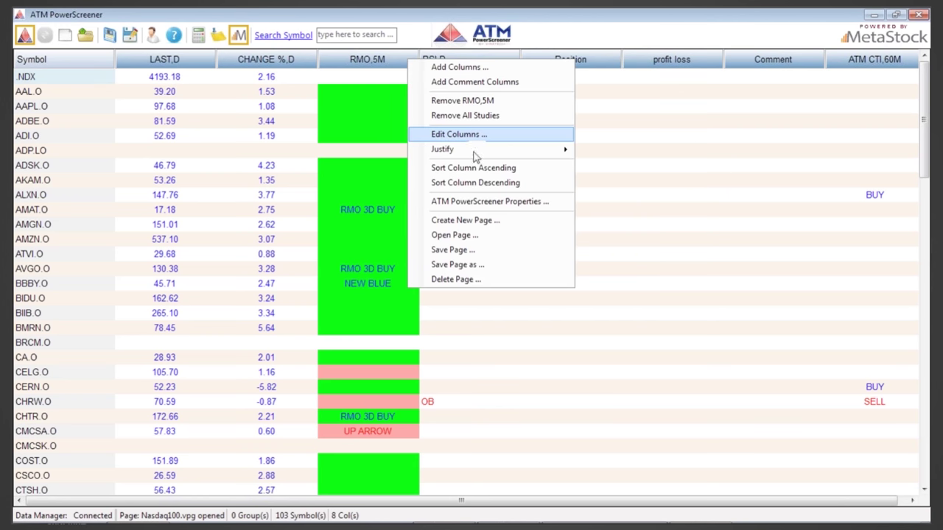
pyautogui.moveTo(479, 149)
pyautogui.click(609, 180)
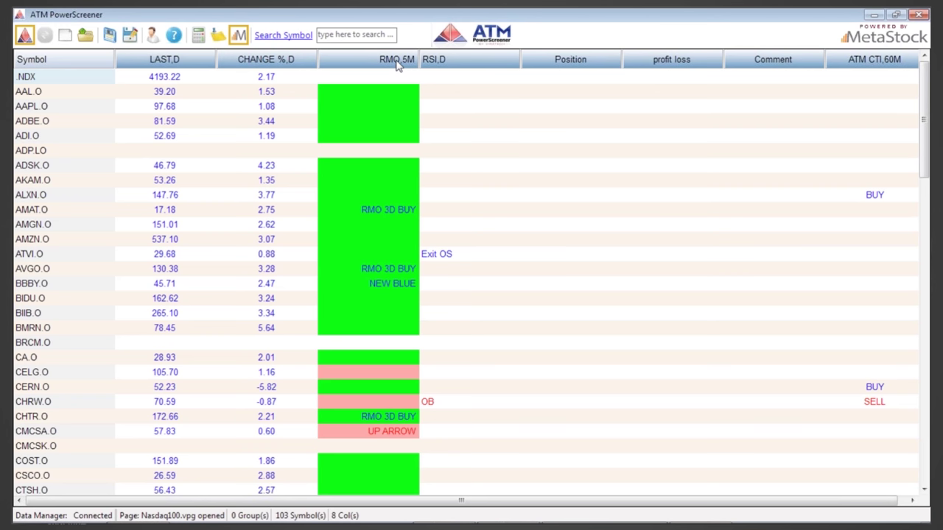
pyautogui.rightClick(397, 65)
pyautogui.moveTo(433, 151)
pyautogui.click(616, 166)
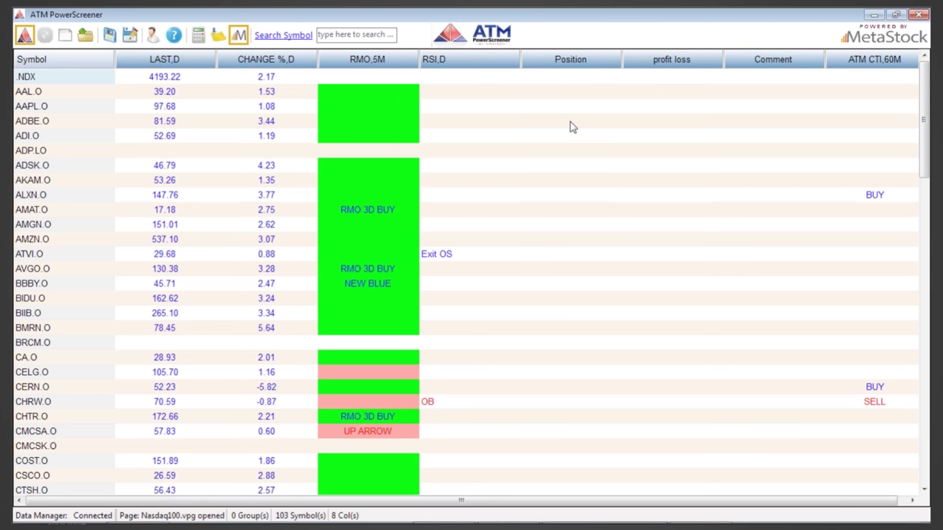
# Auto-fit the RMO,5M column width to its contents.
pyautogui.doubleClick(418, 59)
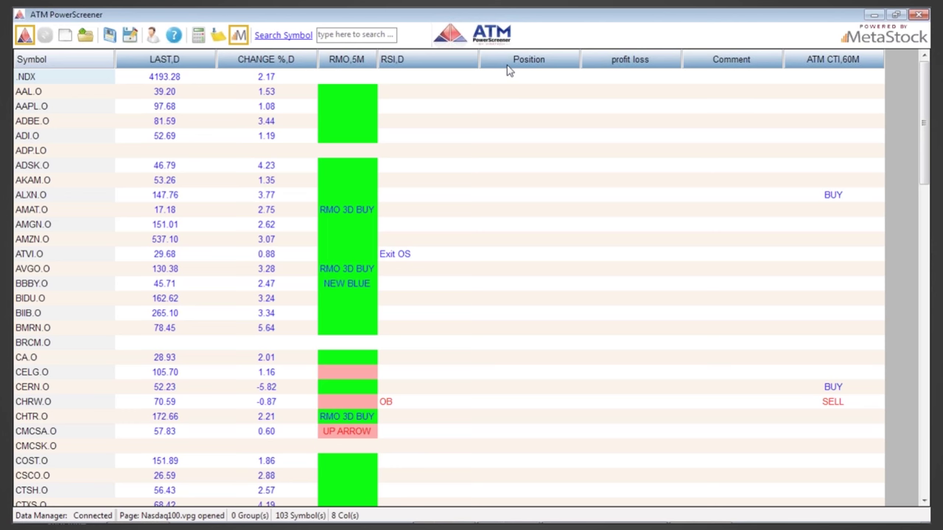
pyautogui.rightClick(356, 65)
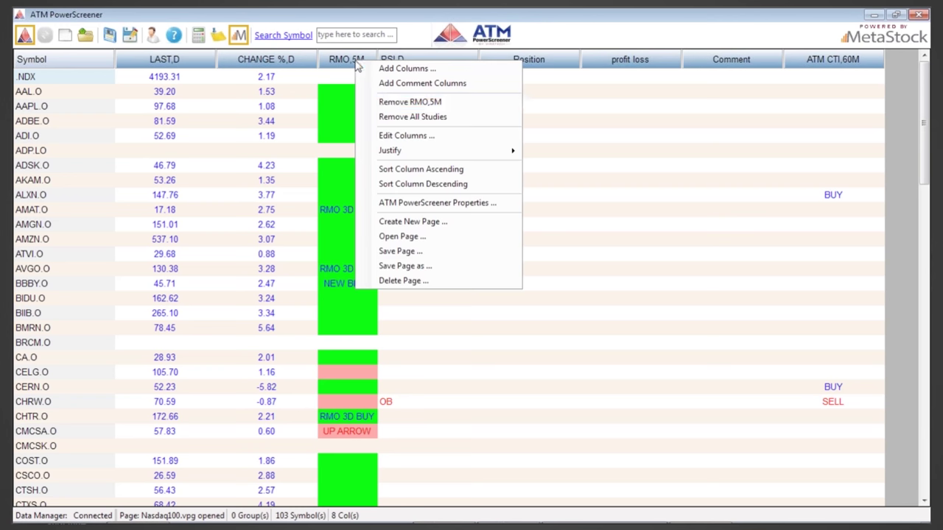
pyautogui.click(24, 44)
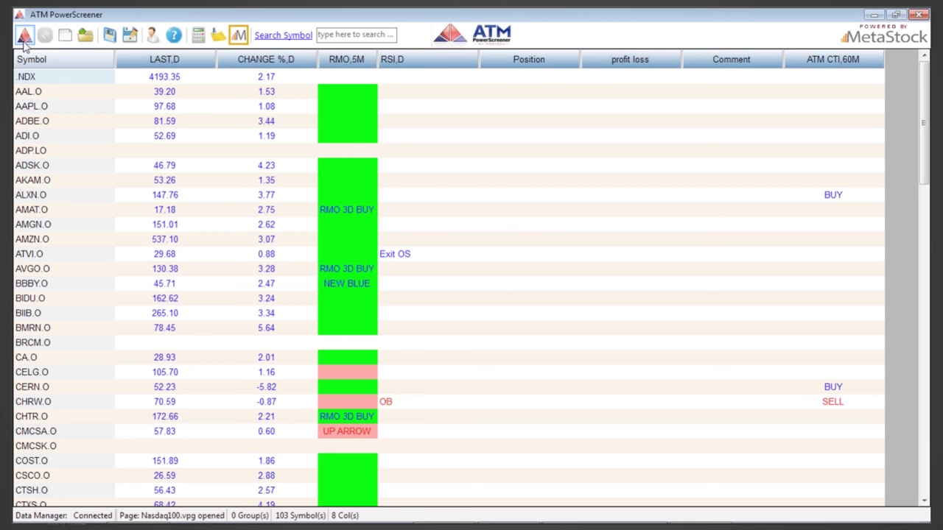
# Select a custom trading session in the ATM PowerScreener properties and set its start time to 09:30.
pyautogui.click(24, 38)
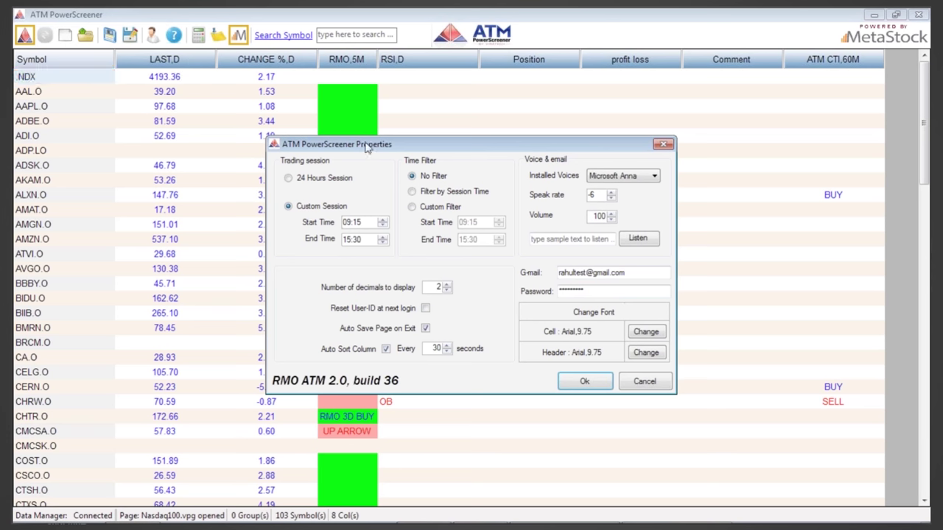
pyautogui.click(316, 184)
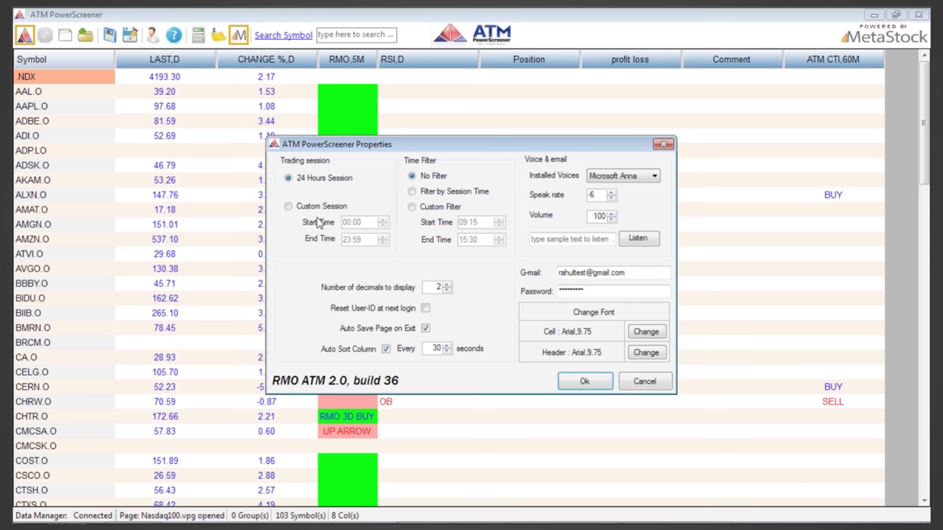
pyautogui.click(312, 209)
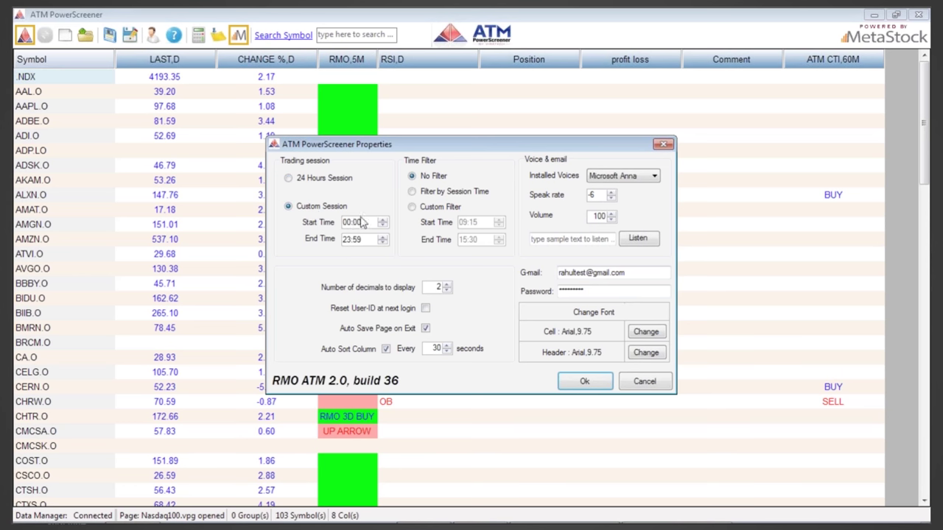
pyautogui.click(349, 224)
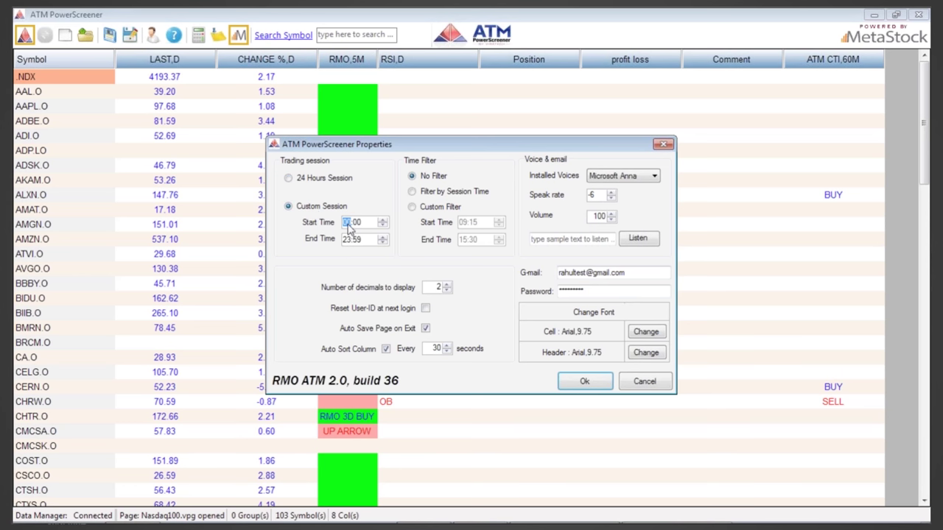
pyautogui.write('09')
pyautogui.press('Tab')
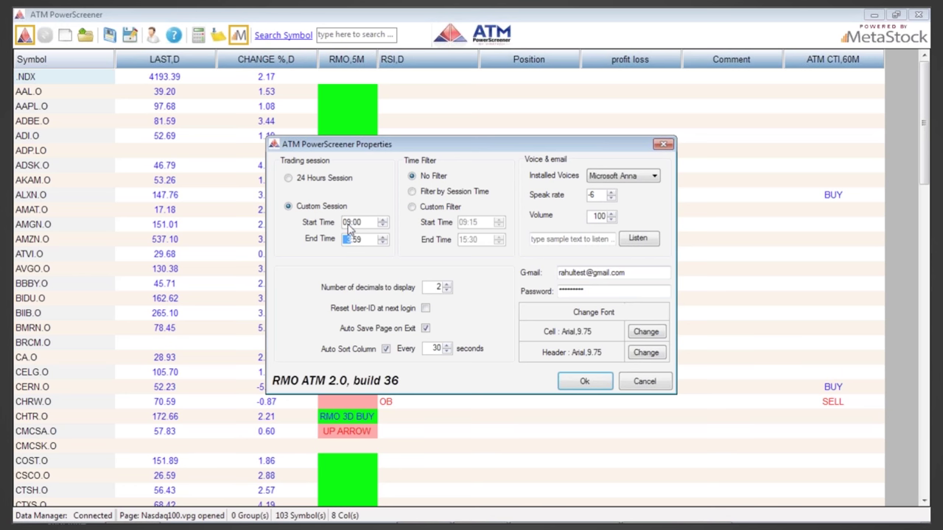
pyautogui.write('03')
pyautogui.click(357, 223)
pyautogui.write('30')
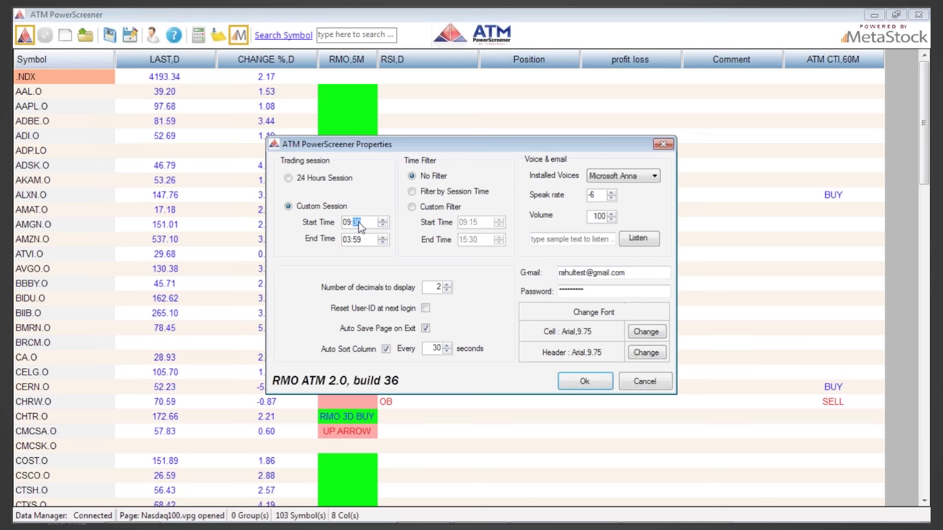
# Set the custom session's end time to 16:02 and apply the Filter by Session Time option.
pyautogui.click(347, 240)
pyautogui.write('16')
pyautogui.press('Tab')
pyautogui.click(355, 241)
pyautogui.click(383, 237)
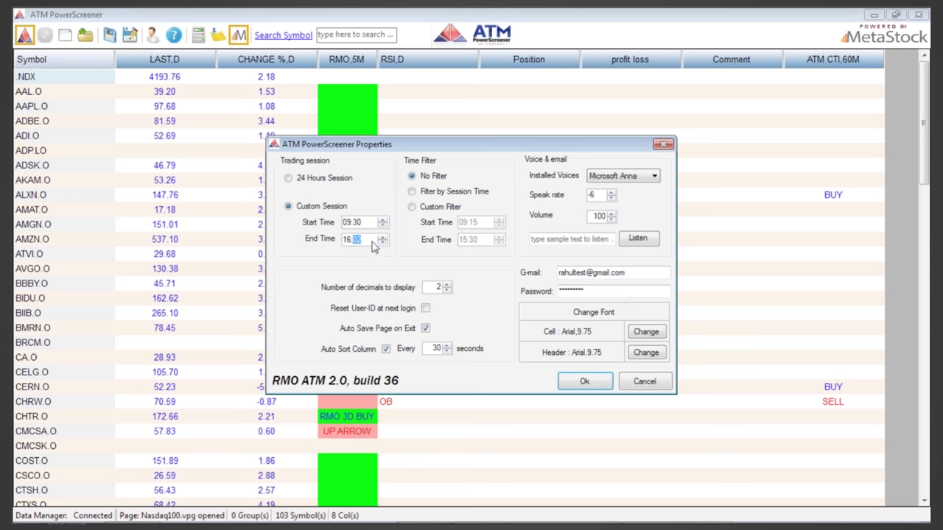
pyautogui.click(414, 192)
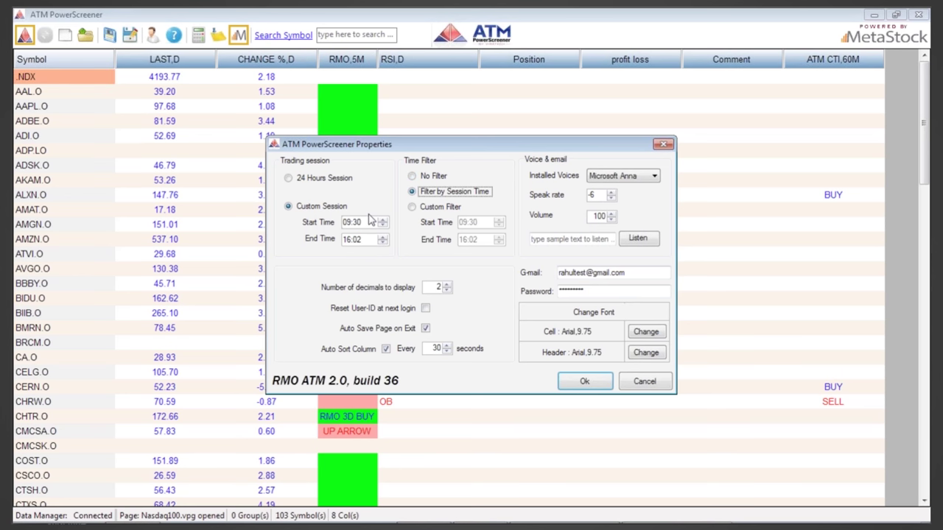
pyautogui.click(586, 381)
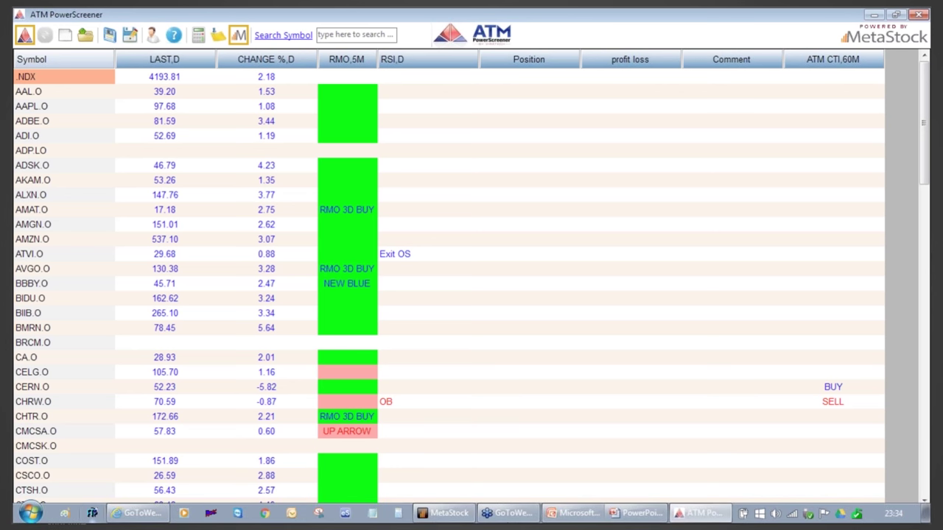
# Switch to MetaStock, open a chart of amat.o with the Rmo Trade Model template, and set its periodicity to 5 Minute.
pyautogui.moveTo(486, 519)
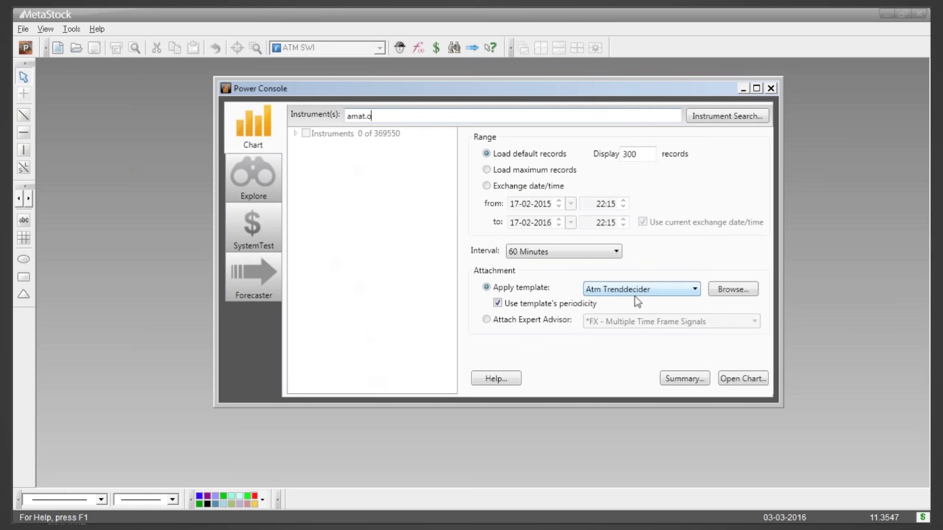
pyautogui.click(638, 291)
pyautogui.press('r')
pyautogui.press('Down')
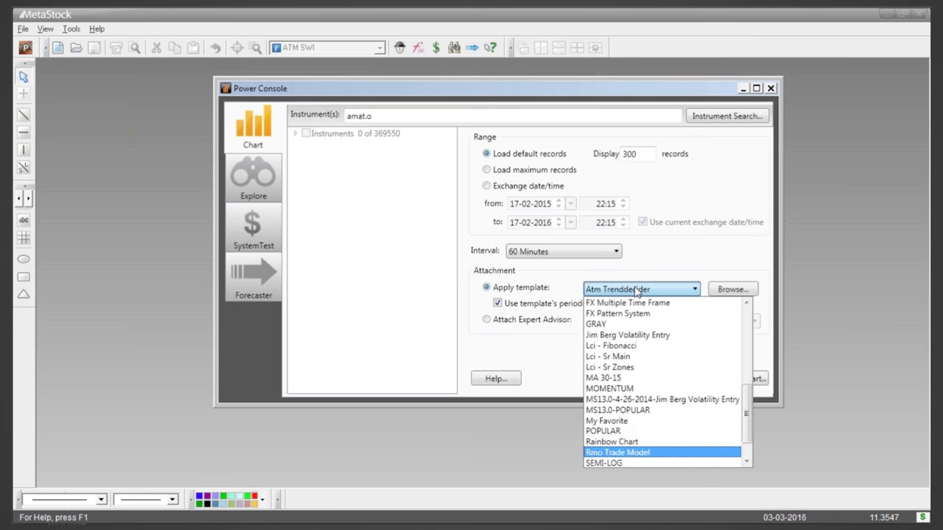
pyautogui.press('Return')
pyautogui.press('Return')
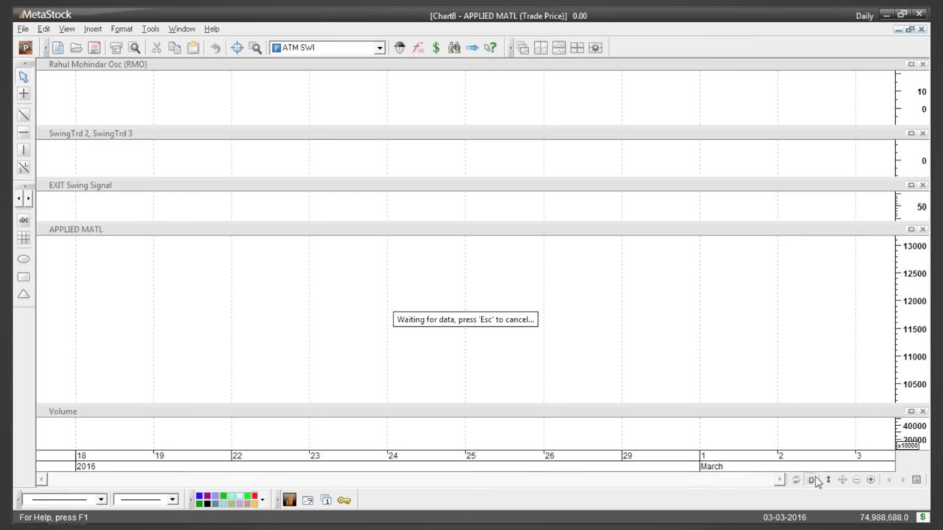
pyautogui.click(811, 480)
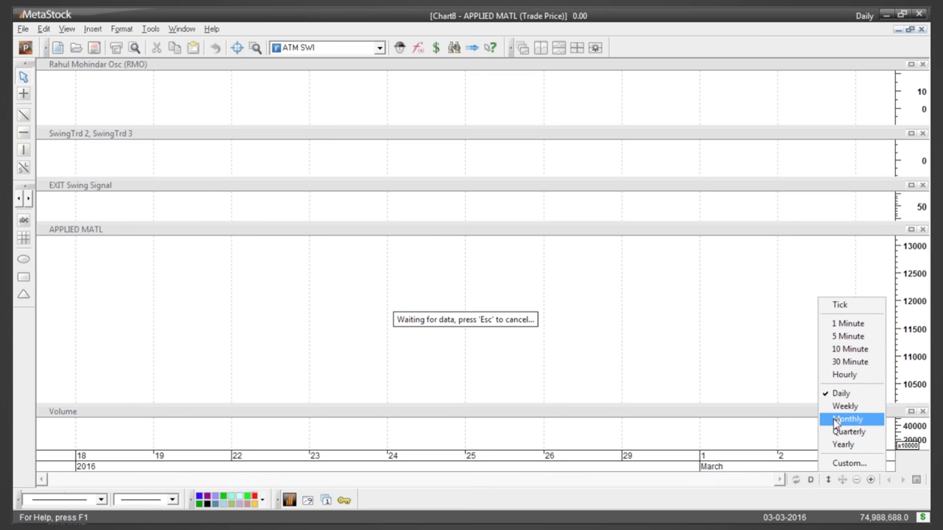
pyautogui.click(857, 337)
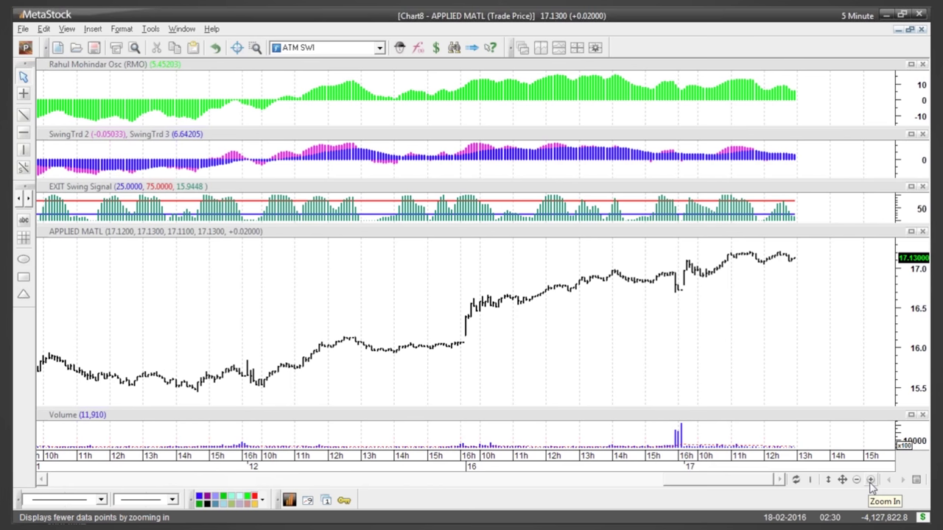
# Apply the Atm Rmo template to the 5-minute APPLIED MATL chart.
pyautogui.click(871, 481)
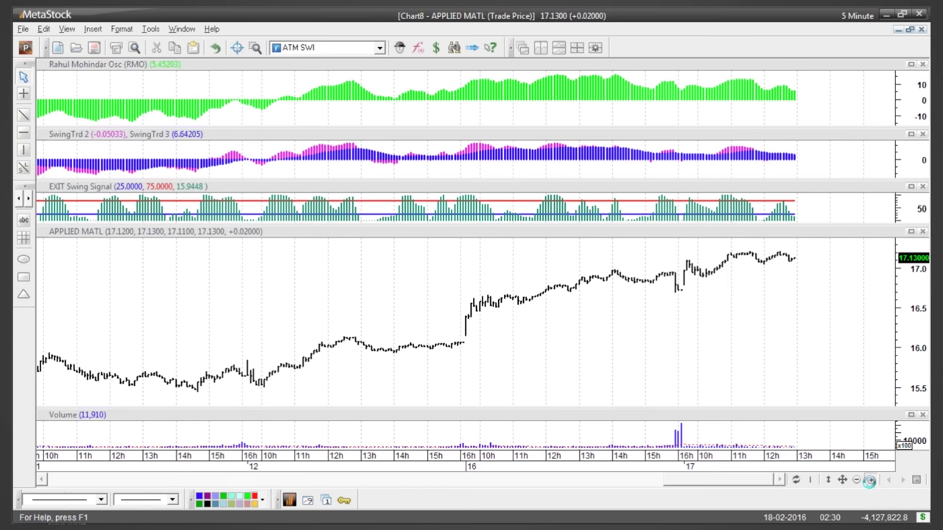
pyautogui.click(870, 479)
pyautogui.click(870, 479)
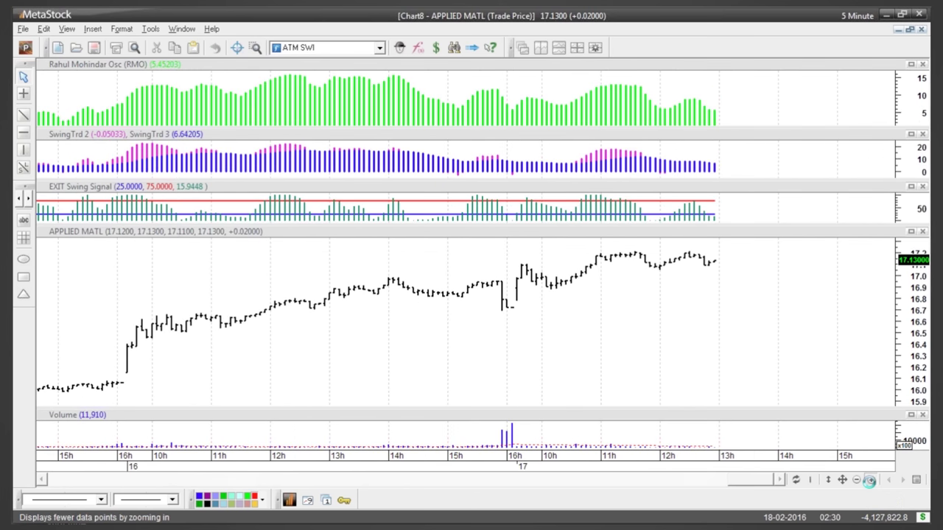
pyautogui.click(870, 480)
pyautogui.rightClick(607, 87)
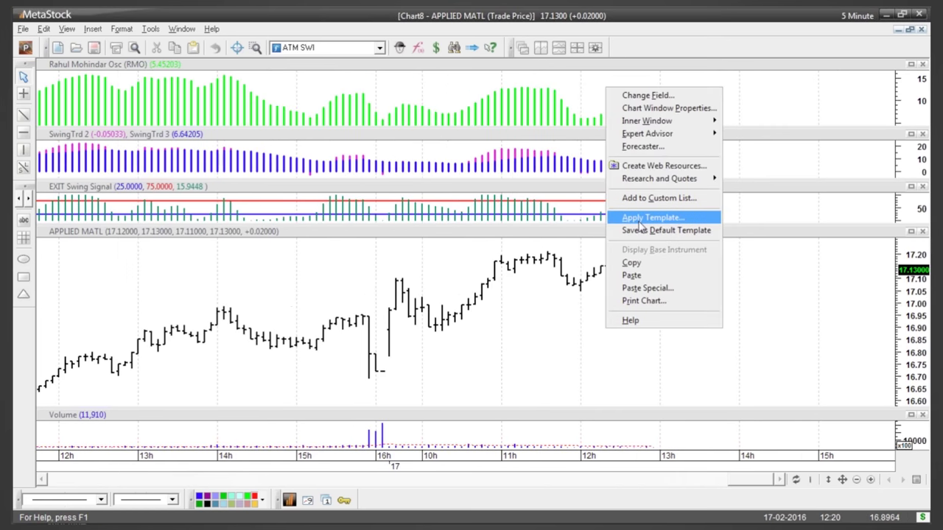
pyautogui.click(640, 220)
pyautogui.click(372, 238)
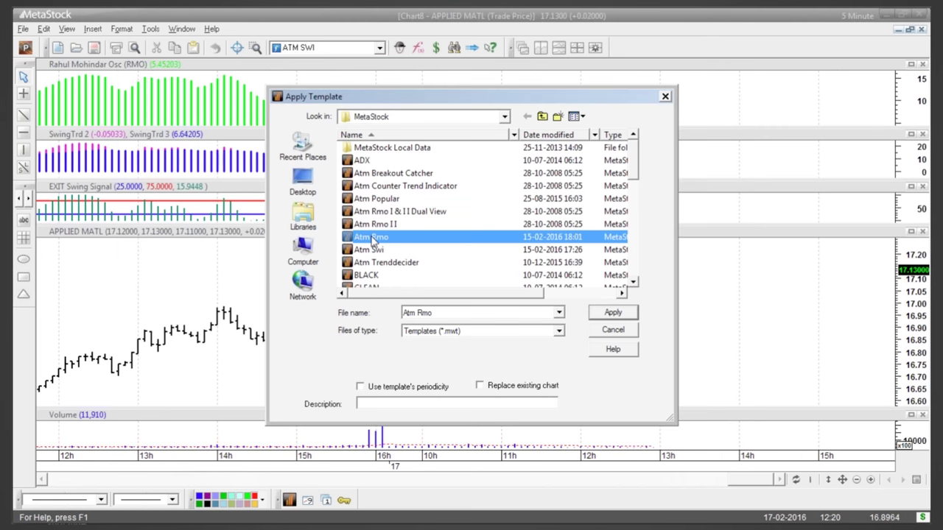
pyautogui.doubleClick(374, 238)
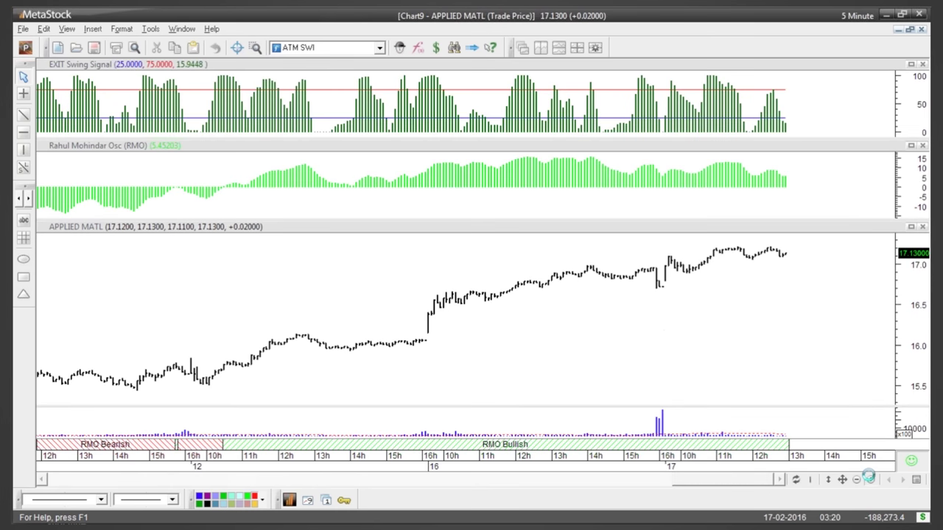
# Switch to ATM PowerScreener and add an ATM SWI column with the Daily interval to the Nasdaq100 page.
pyautogui.click(870, 478)
pyautogui.click(870, 479)
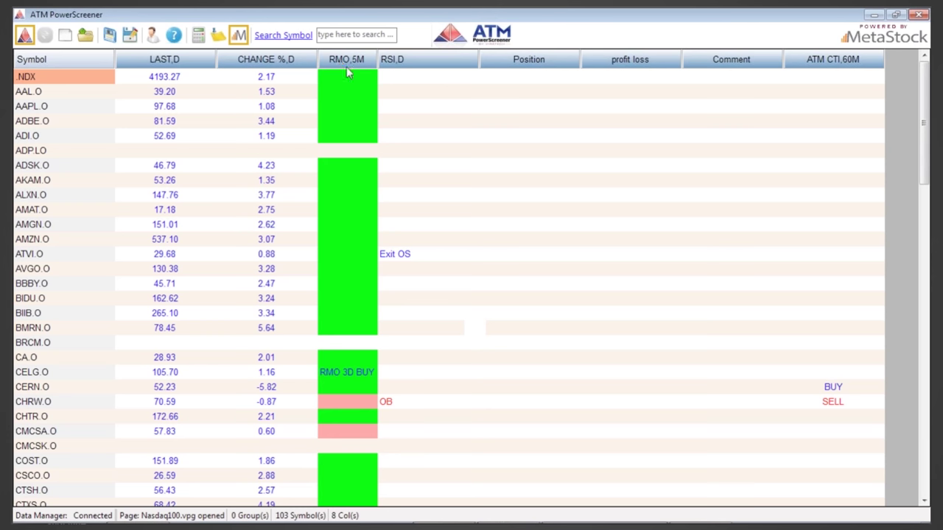
pyautogui.rightClick(343, 62)
pyautogui.click(391, 68)
pyautogui.click(462, 120)
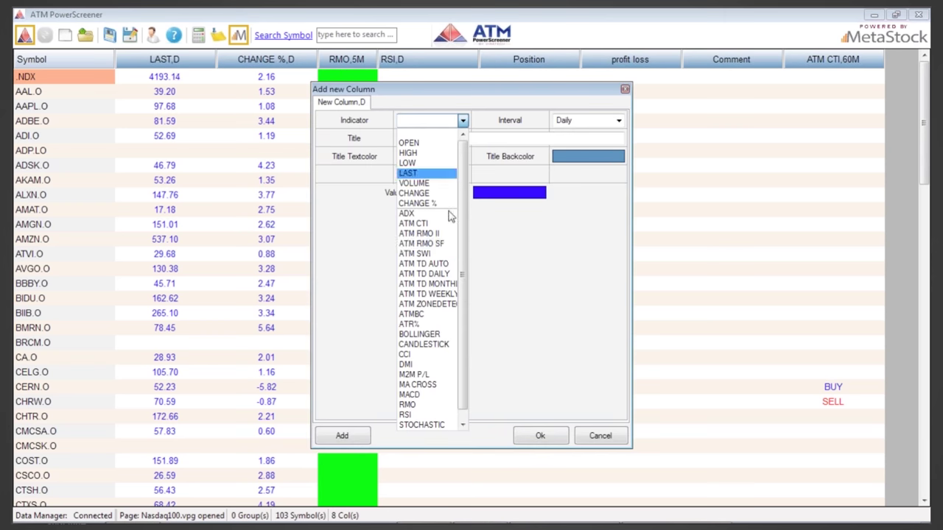
pyautogui.click(442, 257)
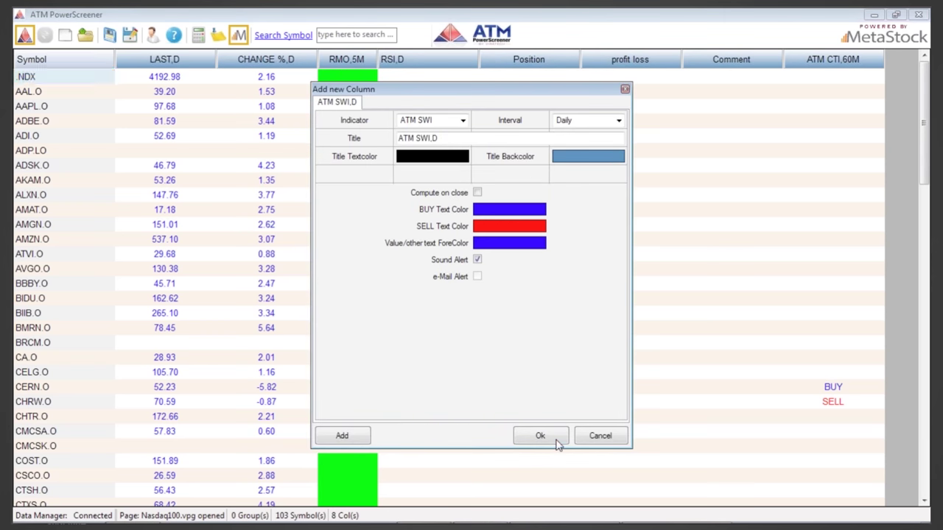
pyautogui.click(557, 439)
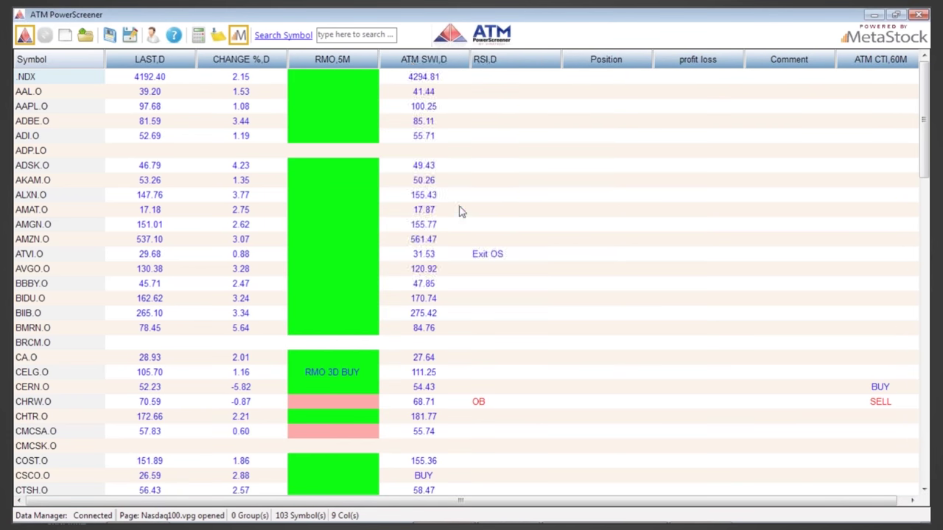
# Set the ATM SWI column's interval to 5 Minutes and turn off its Sound Alert.
pyautogui.rightClick(411, 64)
pyautogui.click(462, 138)
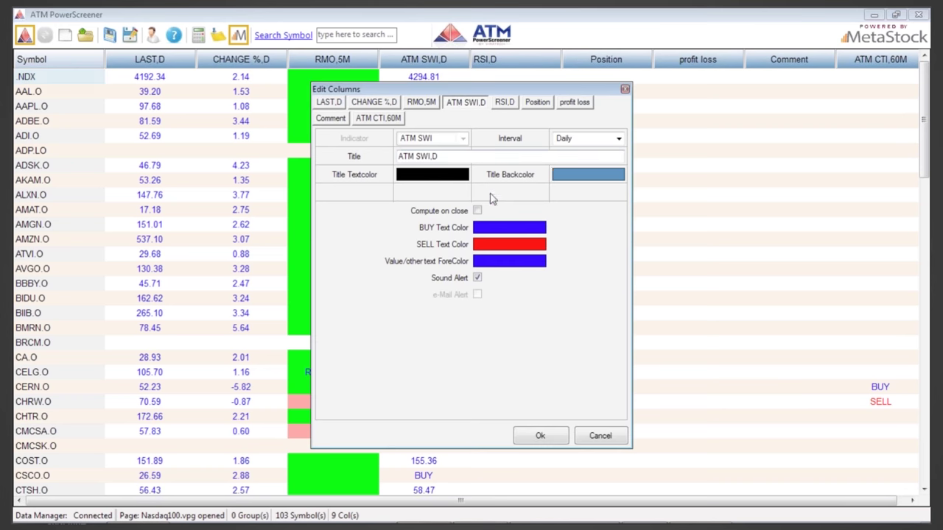
pyautogui.click(571, 139)
pyautogui.click(578, 184)
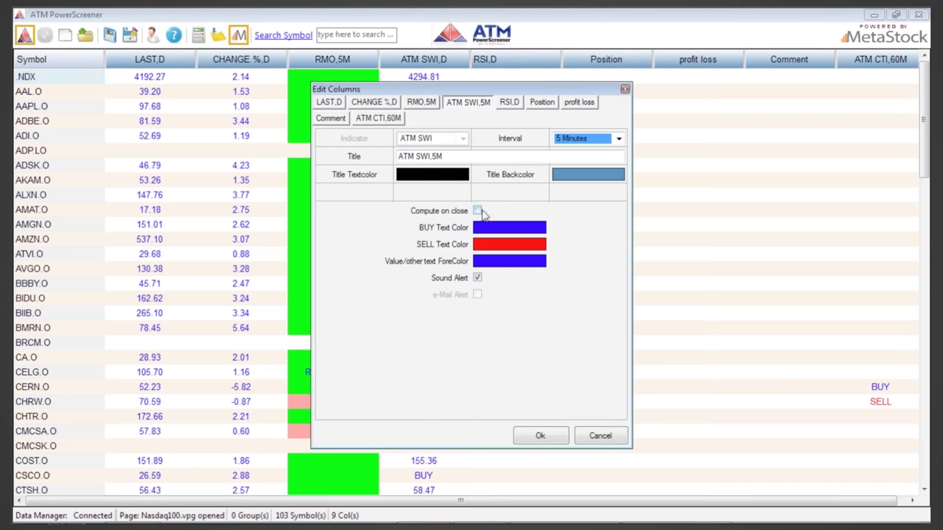
pyautogui.click(477, 279)
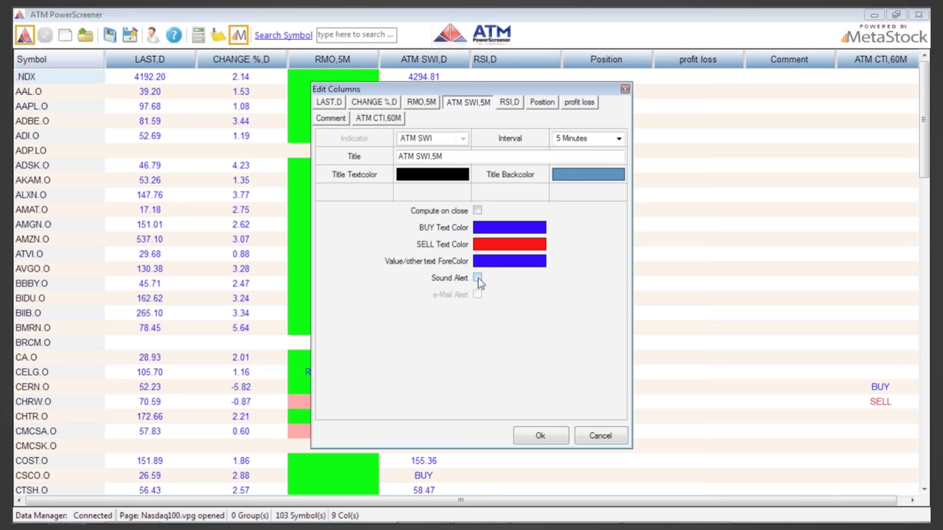
pyautogui.click(541, 436)
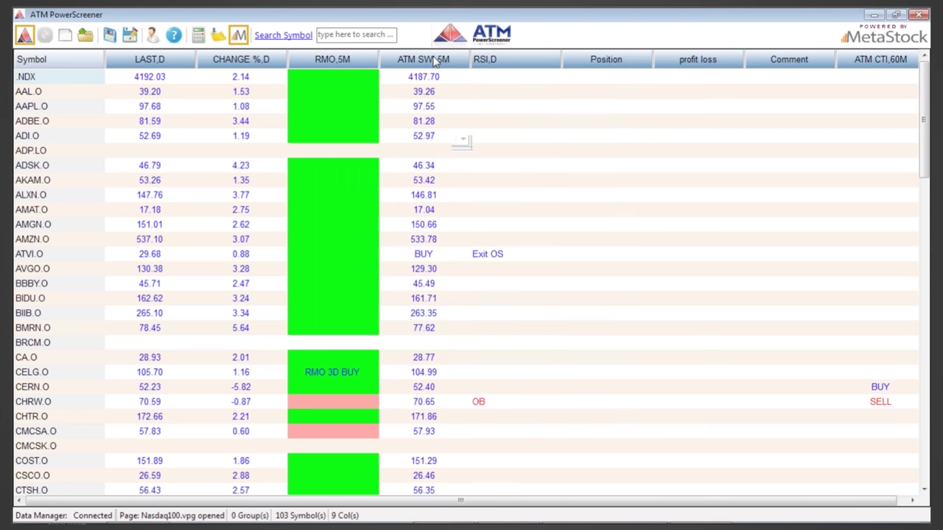
# Add an ATMBC column with the Daily interval and sort the watchlist by it.
pyautogui.rightClick(435, 63)
pyautogui.click(449, 70)
pyautogui.click(463, 120)
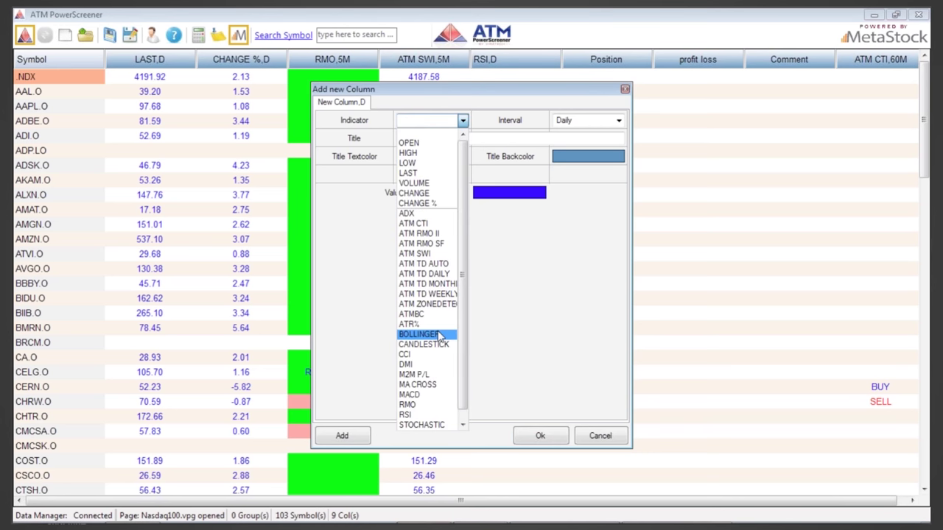
pyautogui.scroll(-1, 434, 330)
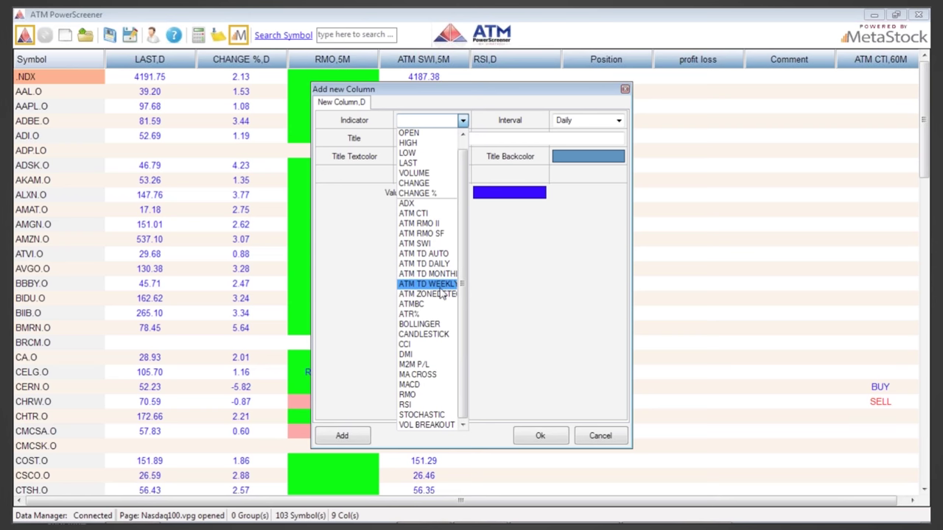
pyautogui.click(436, 305)
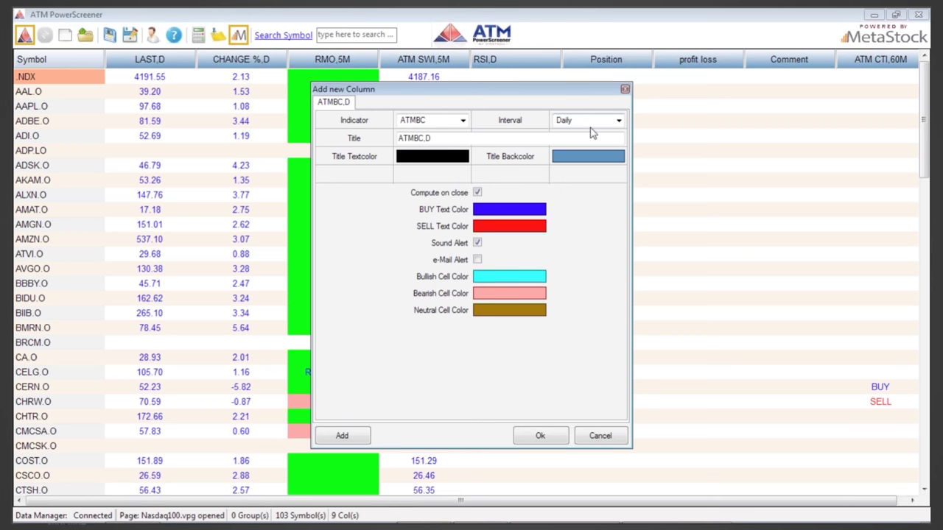
pyautogui.click(550, 437)
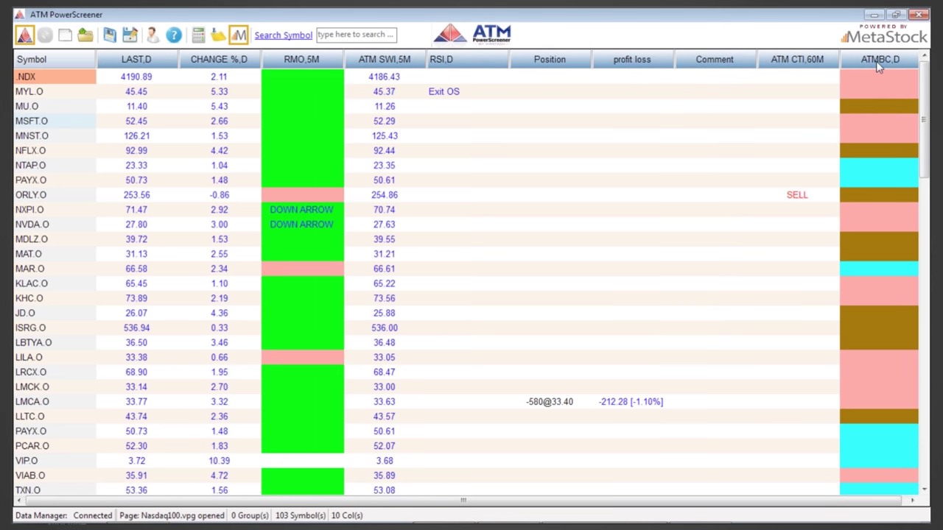
pyautogui.click(876, 61)
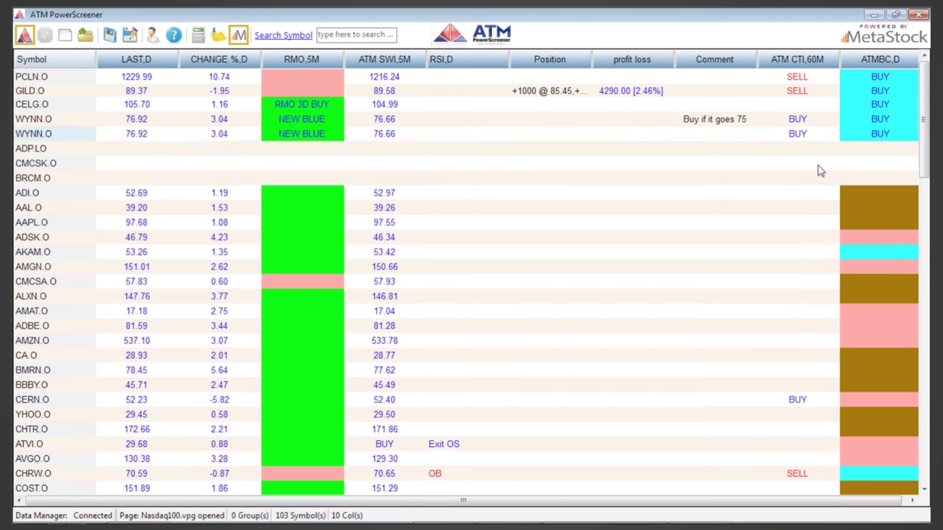
# Switch to MetaStock, load WYNN RESORTS into the 5-minute chart to check its RMO signals, and return to ATM PowerScreener.
pyautogui.hotkey('alt', 'Tab')
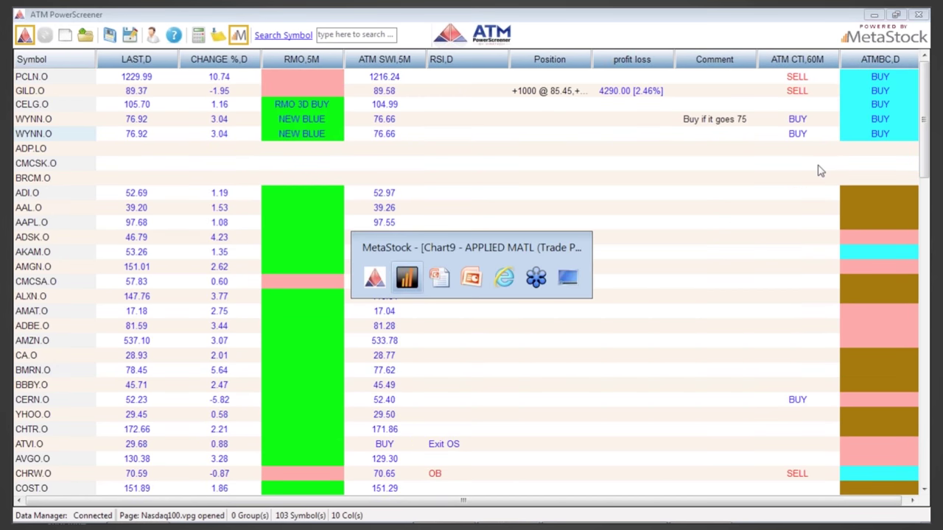
pyautogui.write('wyn')
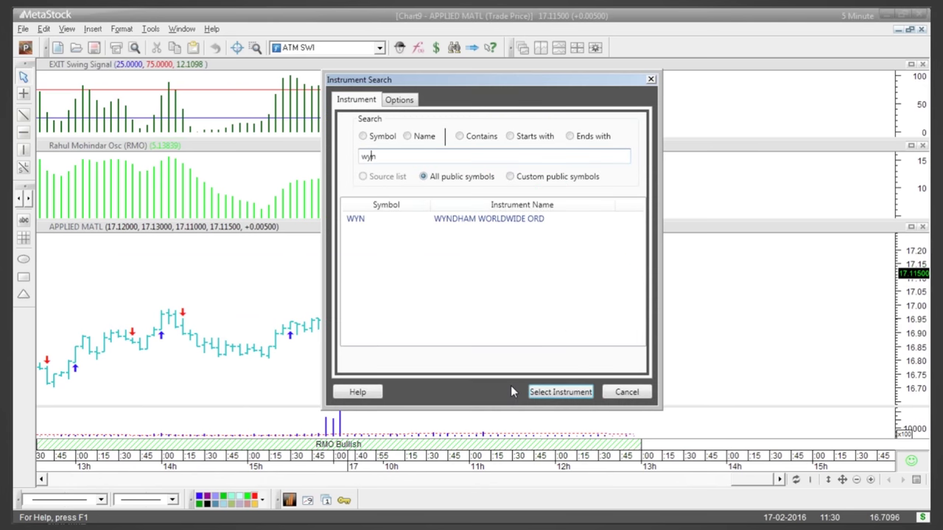
pyautogui.write('n.')
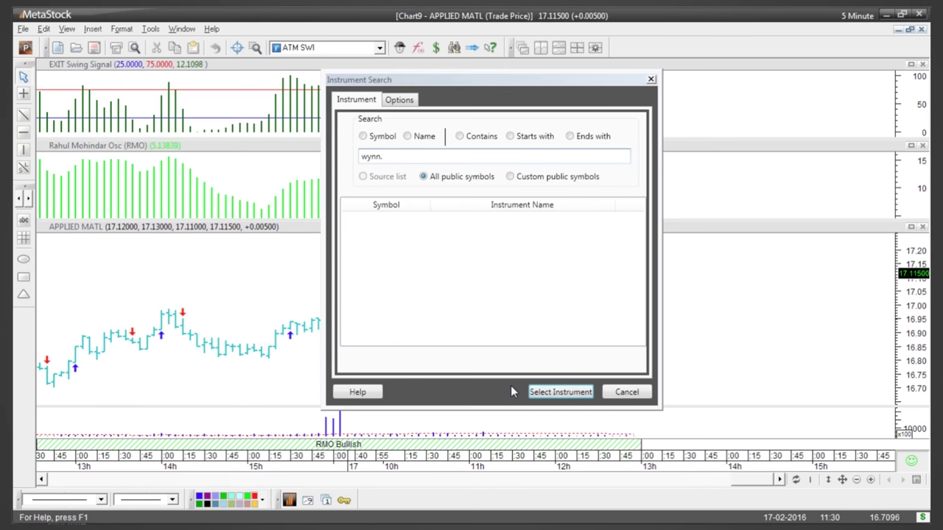
pyautogui.press('Return')
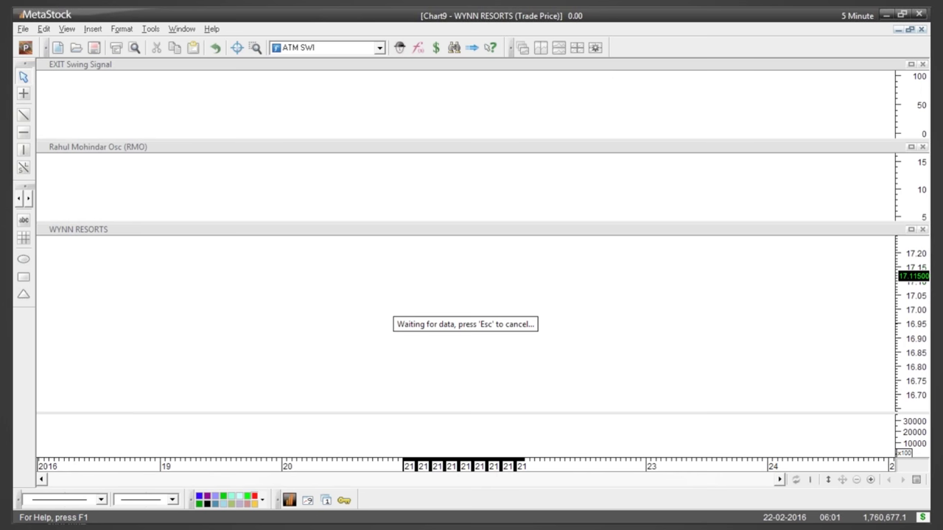
pyautogui.press('super')
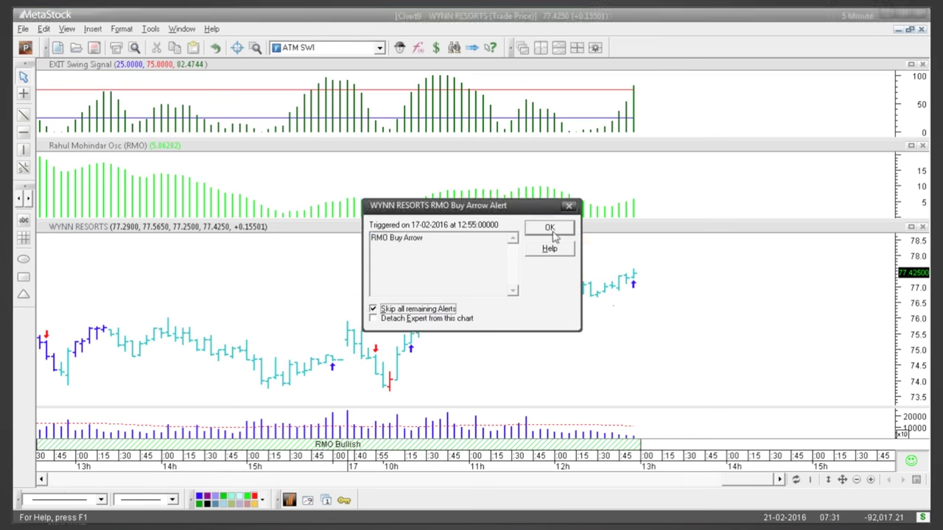
pyautogui.press('Return')
pyautogui.hotkey('alt', 'Tab')
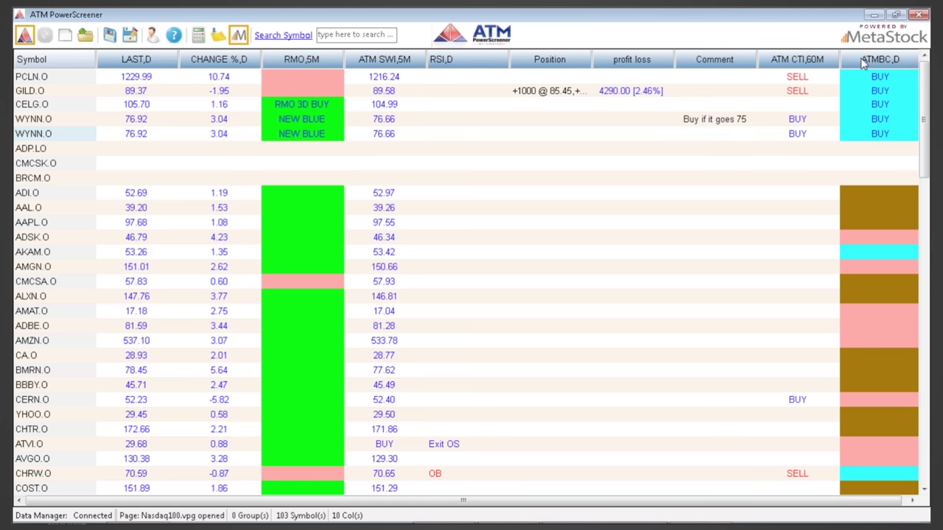
# Remove the daily ATMBC and 60-minute ATM CTI columns from the watchlist page.
pyautogui.rightClick(863, 64)
pyautogui.click(853, 100)
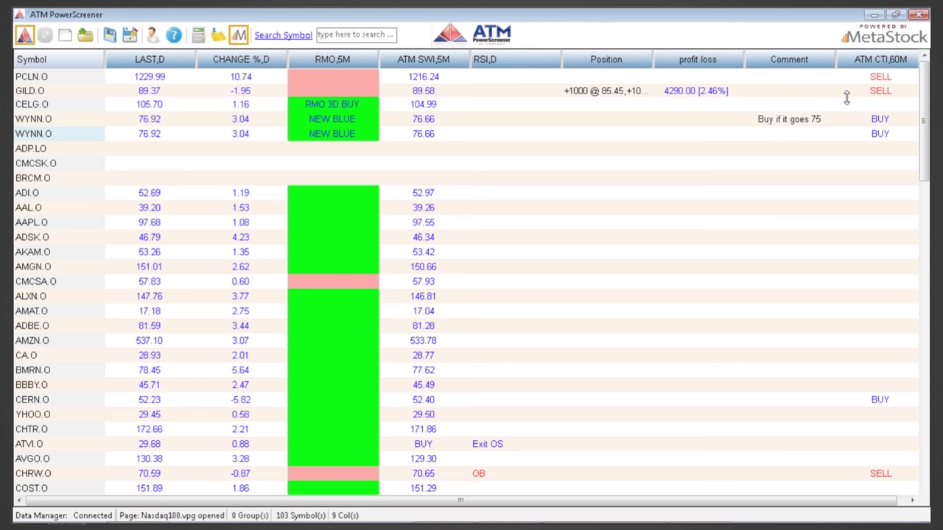
pyautogui.moveTo(847, 98); pyautogui.dragTo(846, 95)
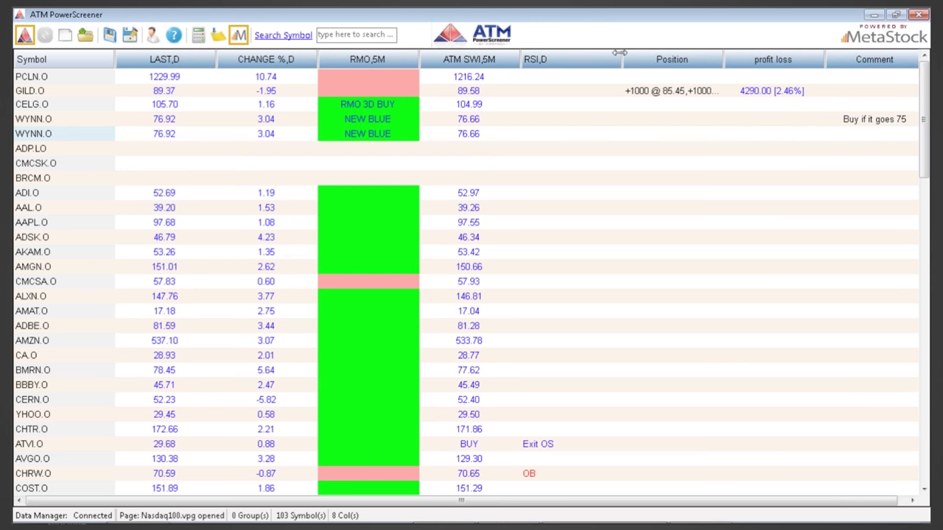
# Add an ATM TD AUTO column with the 60 Minutes interval and look through its signals for the listed symbols.
pyautogui.rightClick(536, 58)
pyautogui.click(549, 66)
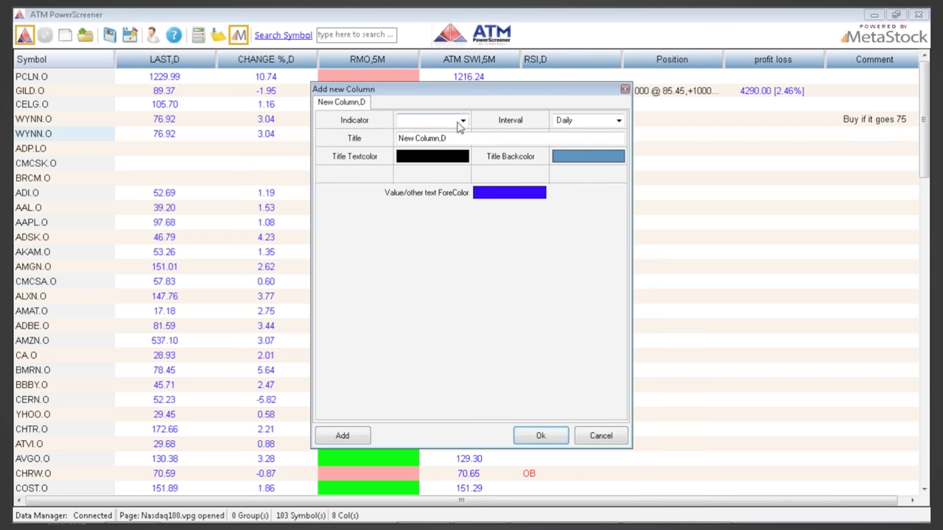
pyautogui.click(463, 120)
pyautogui.click(439, 265)
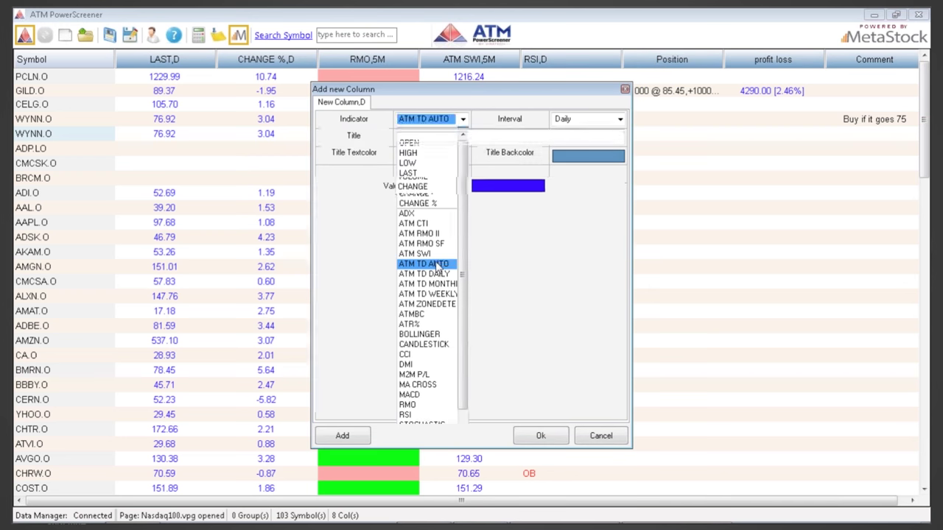
pyautogui.click(618, 121)
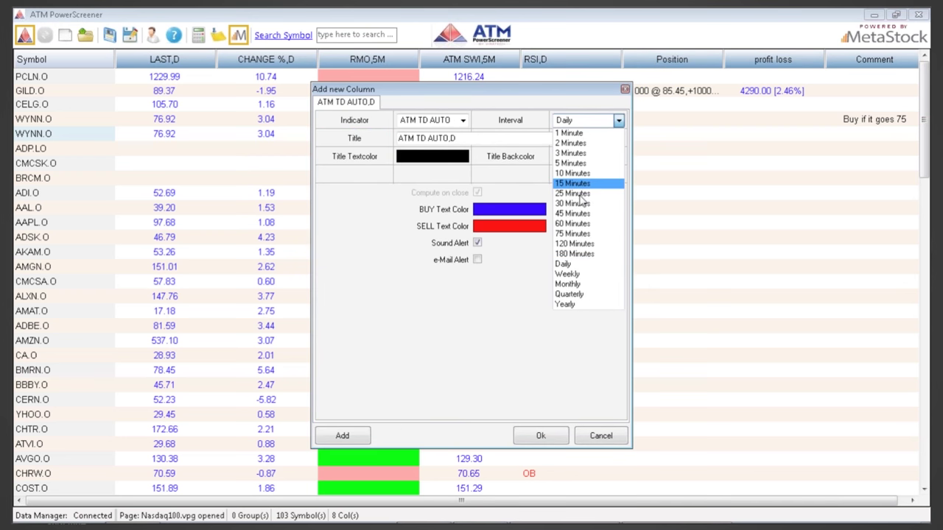
pyautogui.click(571, 224)
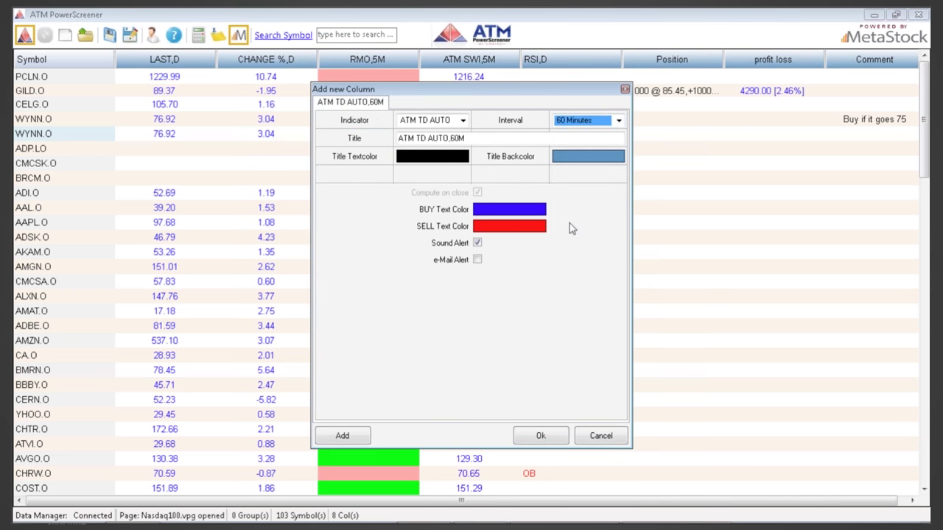
pyautogui.click(541, 435)
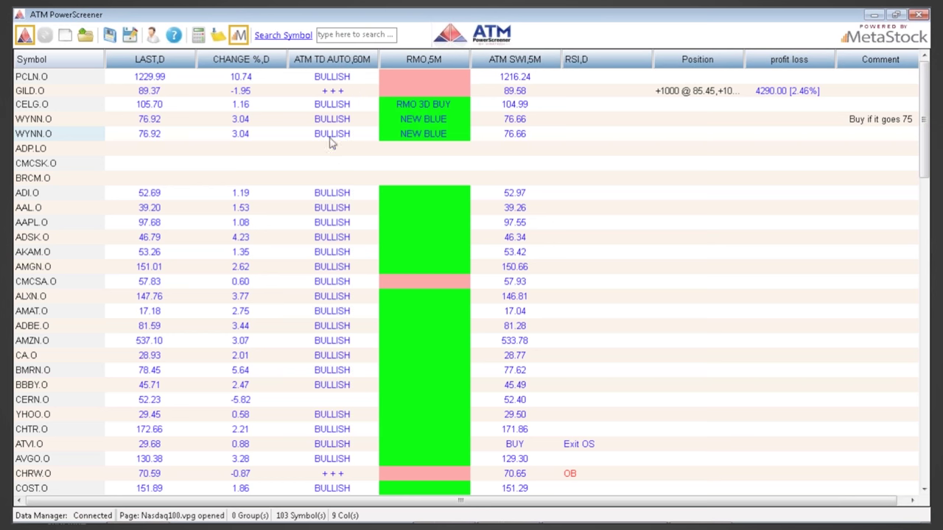
pyautogui.scroll(-20, 330, 168)
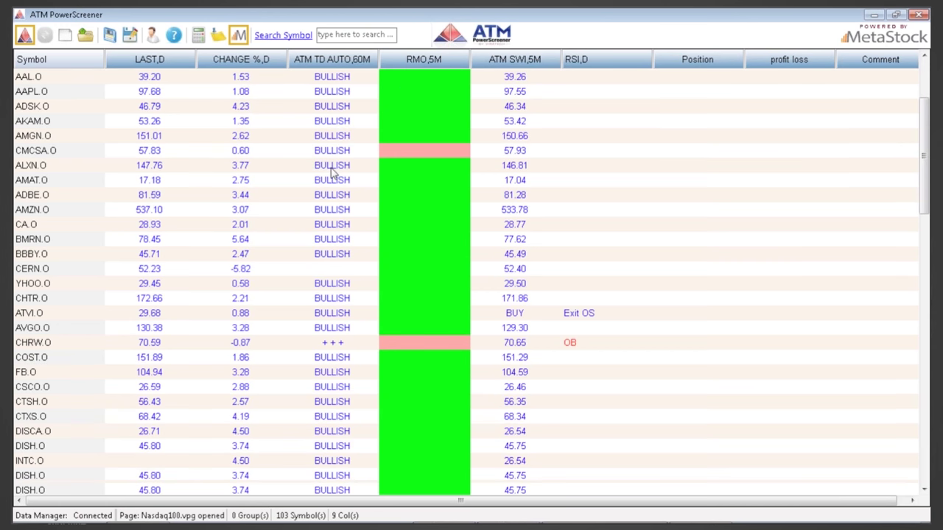
pyautogui.scroll(-3, 331, 184)
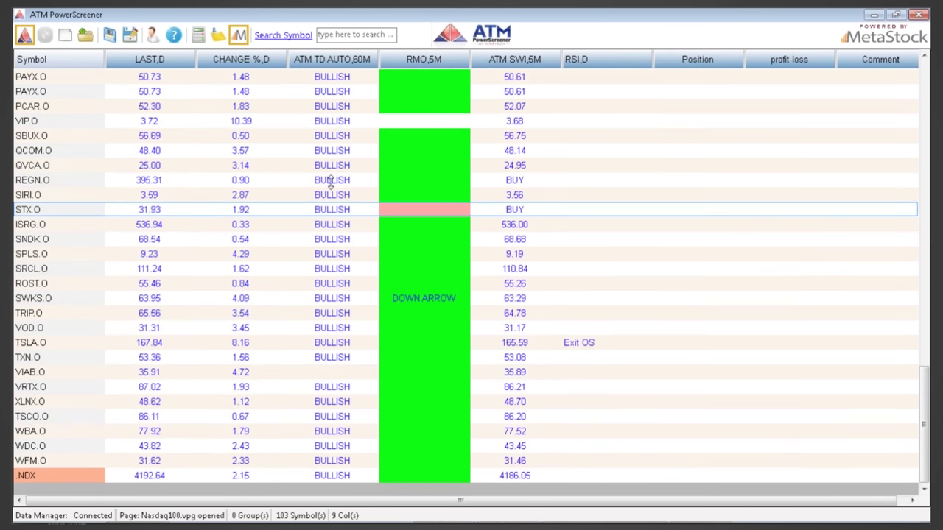
pyautogui.scroll(8, 331, 185)
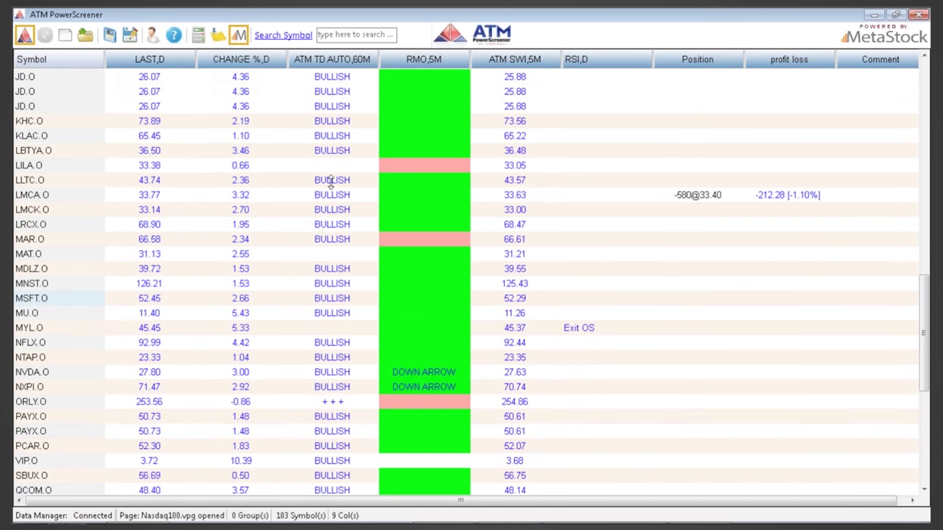
pyautogui.scroll(14, 331, 184)
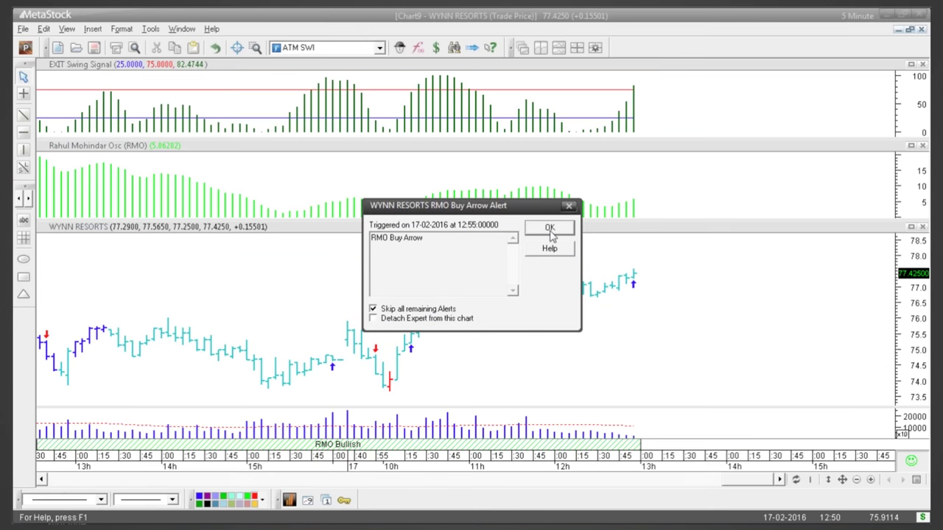
# Dismiss the RMO Buy Arrow alert in MetaStock, close the WYNN RESORTS chart, and return to ATM PowerScreener.
pyautogui.click(551, 229)
pyautogui.click(921, 29)
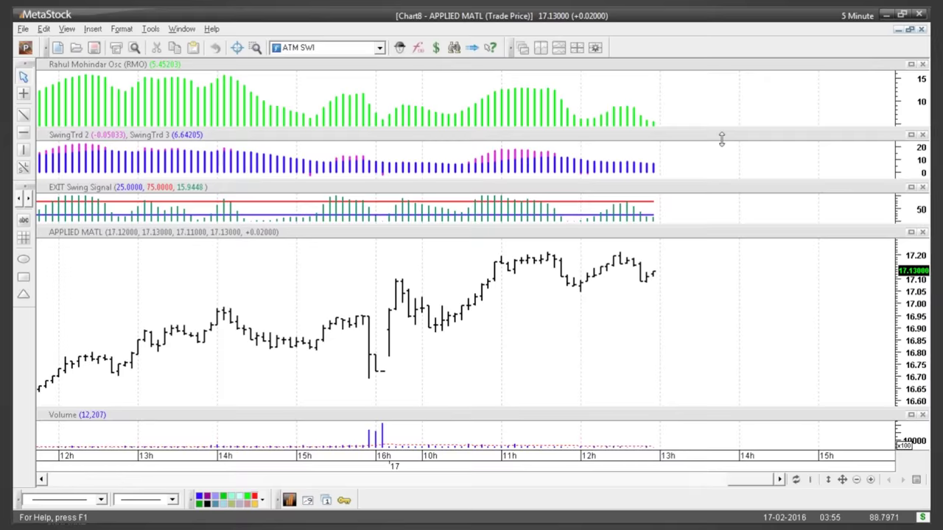
pyautogui.hotkey('alt', 'Tab')
# Change the RMO and ATM SWI columns from their 5-minute setting to the 60 Minutes interval.
pyautogui.rightClick(433, 74)
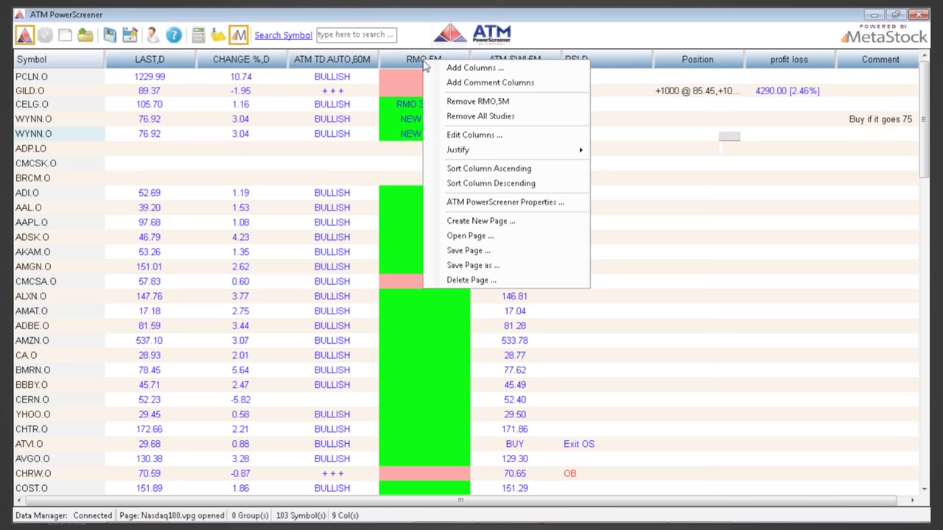
pyautogui.click(471, 134)
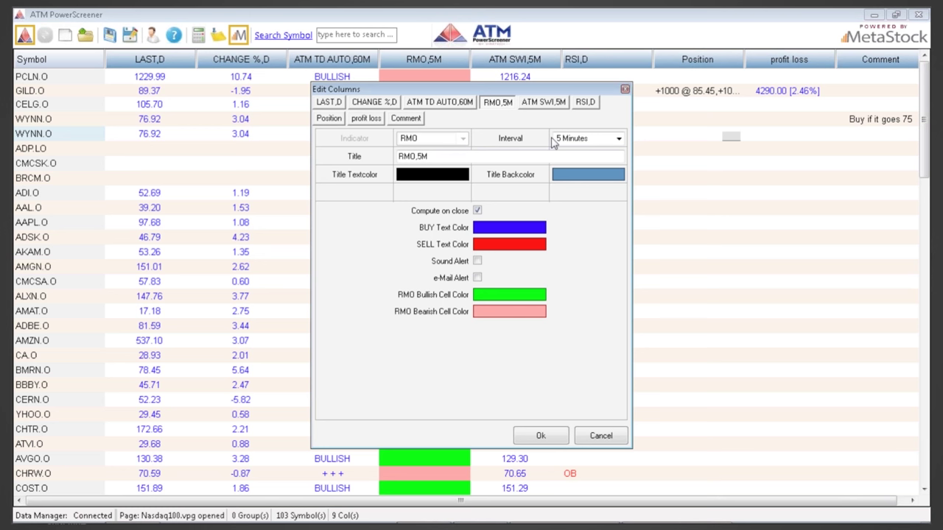
pyautogui.click(579, 140)
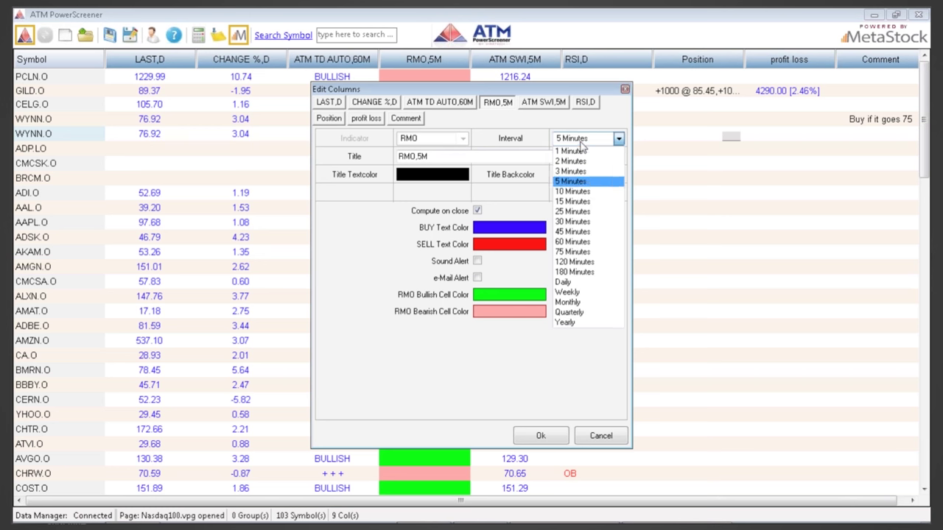
pyautogui.click(582, 242)
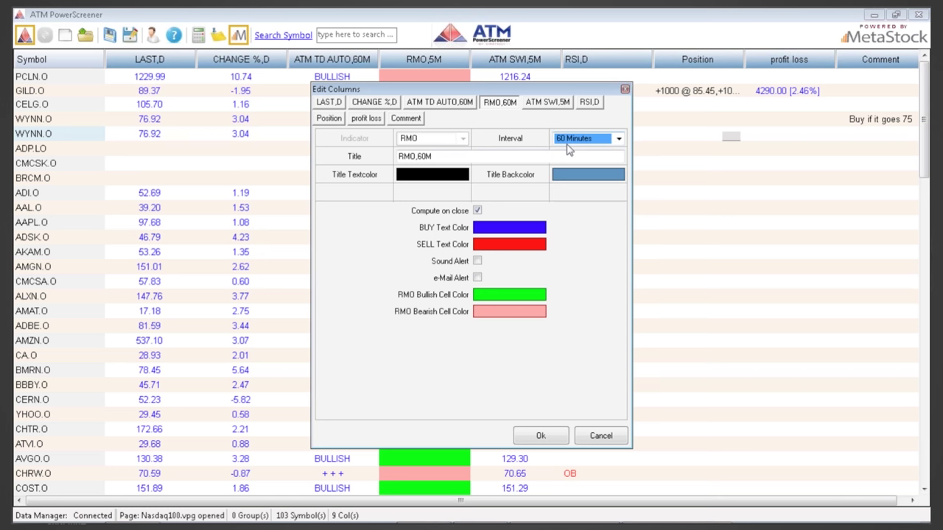
pyautogui.click(547, 101)
pyautogui.click(594, 139)
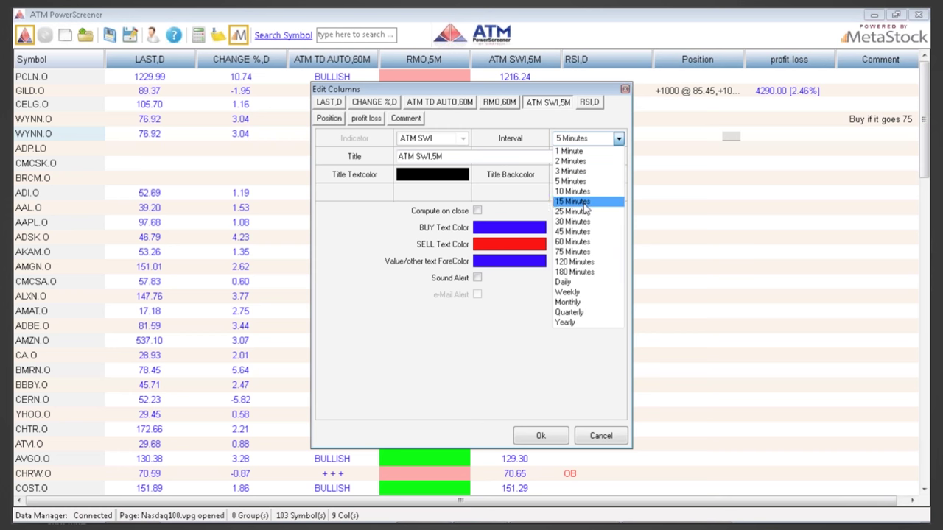
pyautogui.click(578, 242)
pyautogui.click(540, 436)
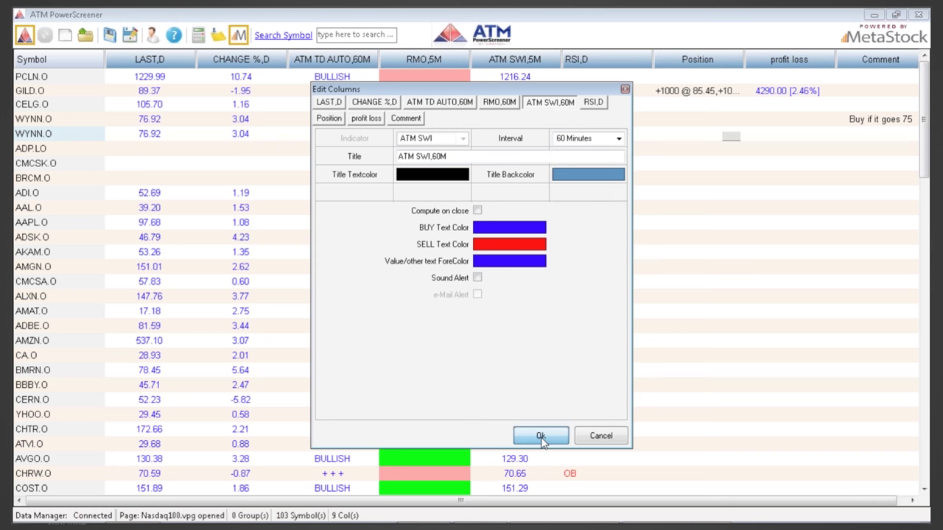
# Examine the 60-minute ATM TD AUTO, RMO and ATM SWI signals across the whole Nasdaq100 symbol list.
pyautogui.scroll(-6, 557, 392)
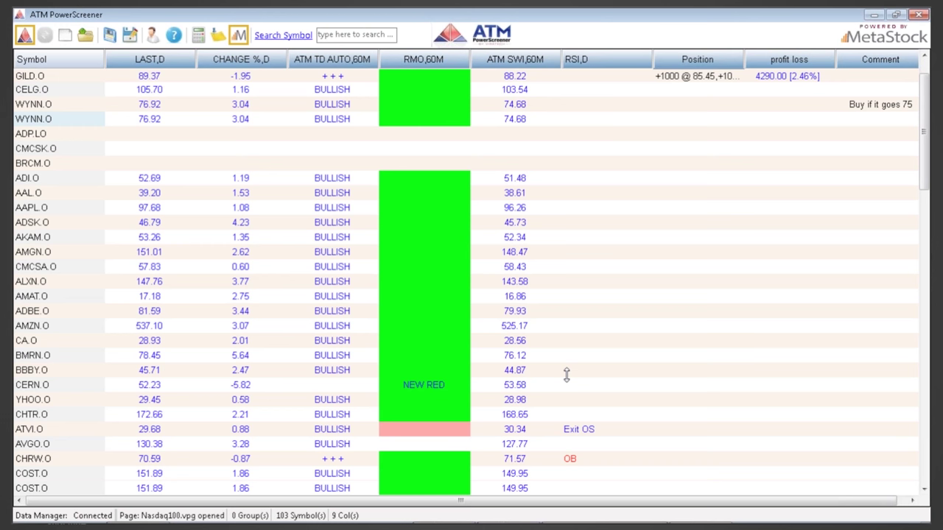
pyautogui.scroll(-15, 566, 375)
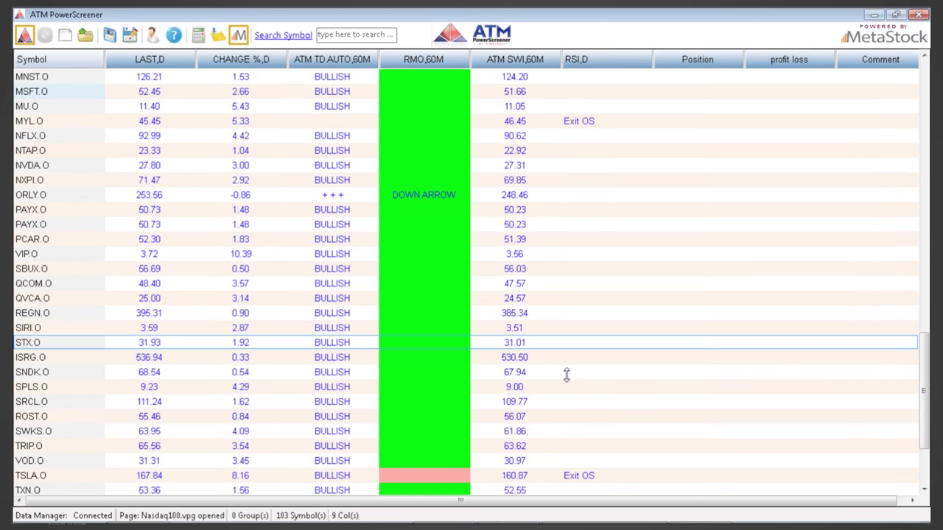
pyautogui.scroll(-3, 566, 375)
pyautogui.scroll(1, 433, 358)
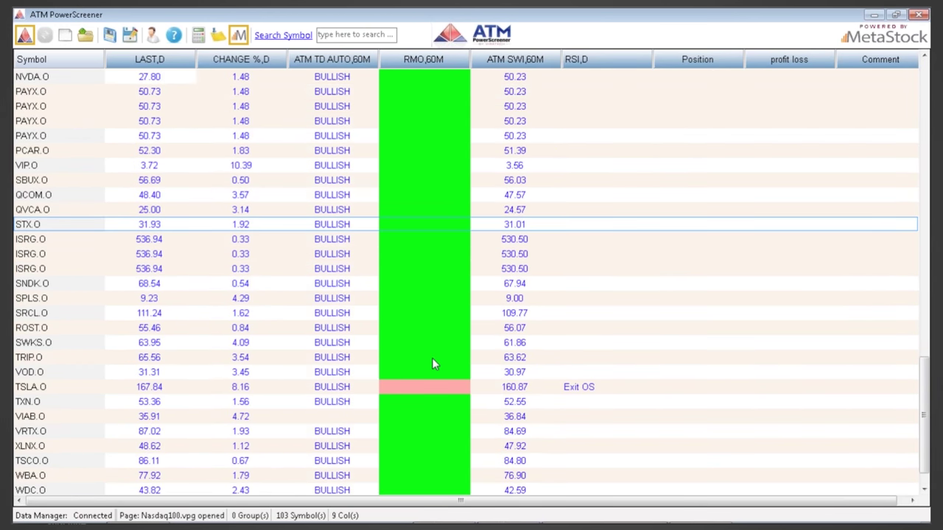
pyautogui.scroll(20, 433, 358)
pyautogui.scroll(-20, 400, 289)
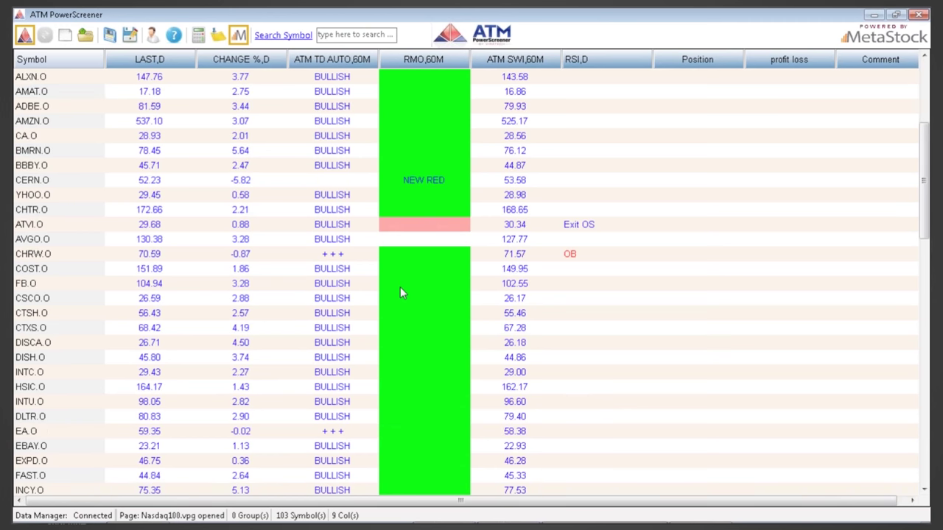
pyautogui.scroll(20, 408, 351)
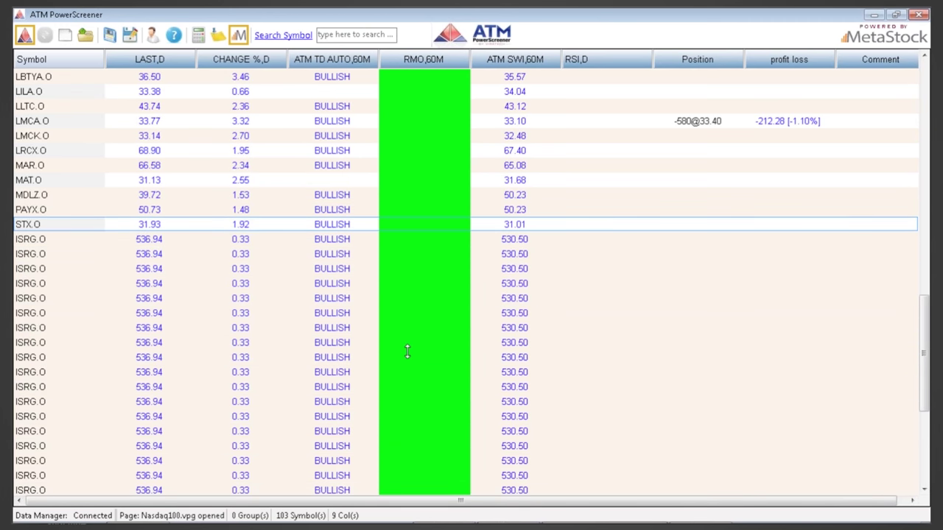
pyautogui.scroll(3, 407, 352)
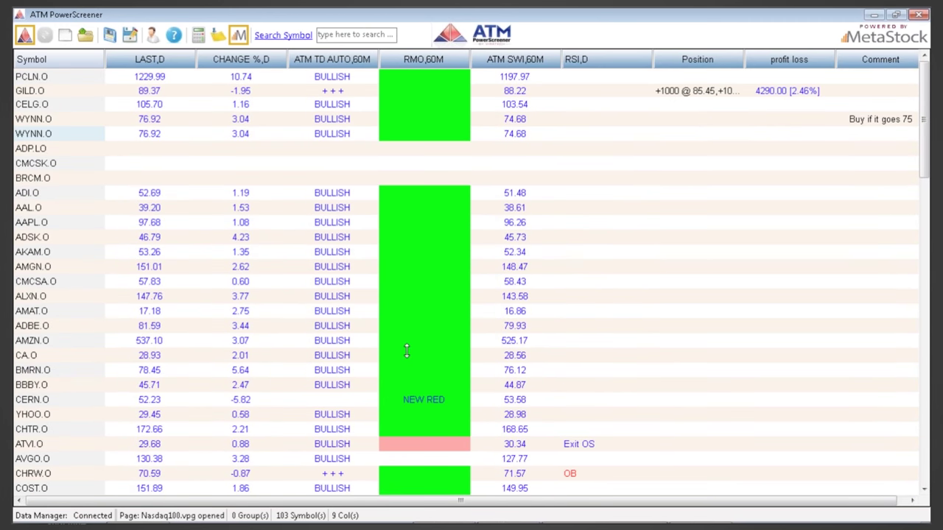
# Delete the empty ADP.LO and BRCM.O rows from the watchlist page.
pyautogui.click(98, 146)
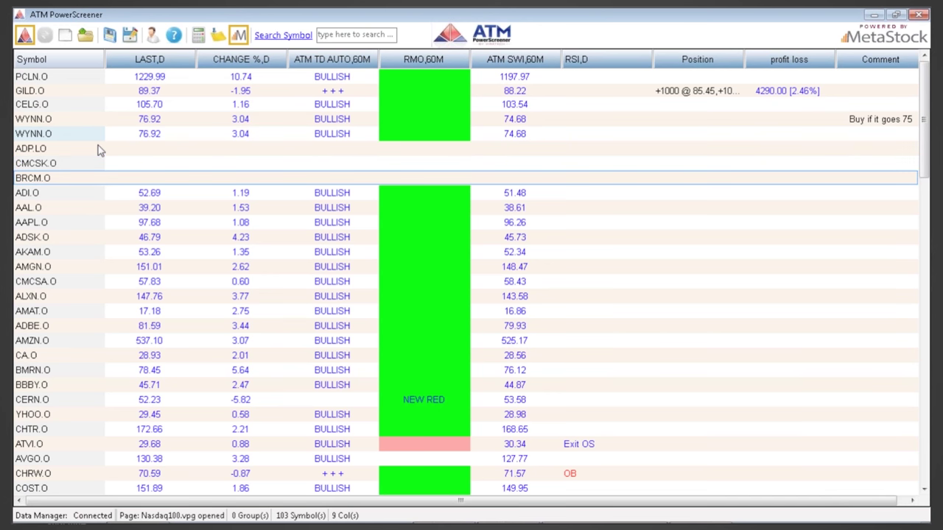
pyautogui.rightClick(85, 152)
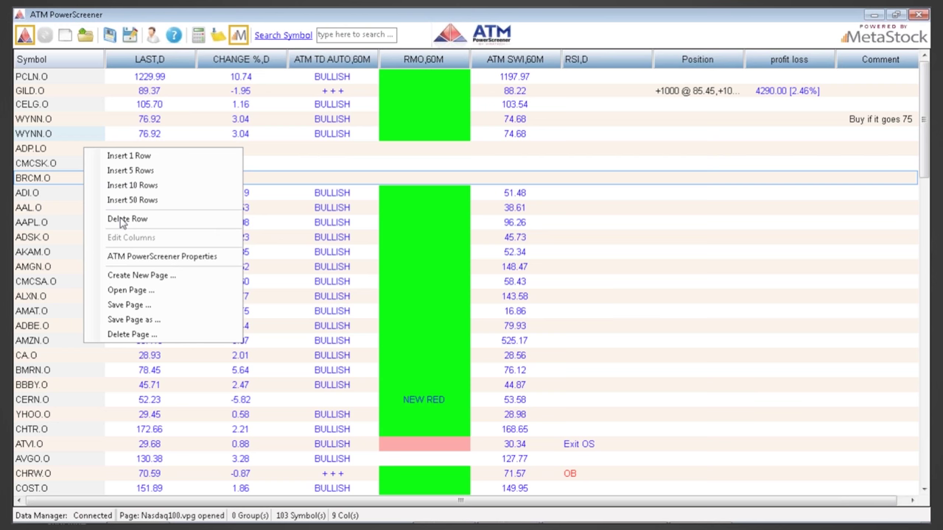
pyautogui.click(121, 218)
pyautogui.rightClick(82, 170)
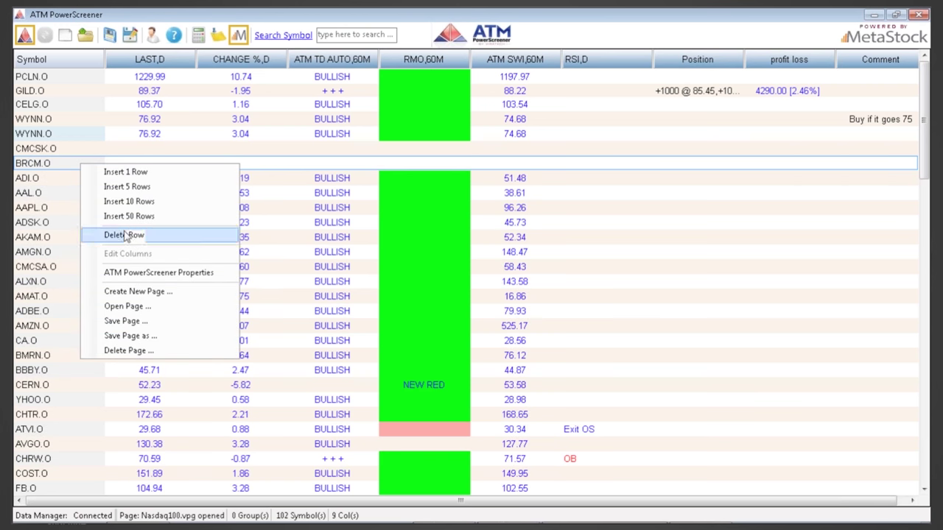
pyautogui.click(122, 234)
# Replace the CMCSK.O symbol with a group heading by entering "*my stocks for feb".
pyautogui.click(66, 153)
pyautogui.click(66, 153)
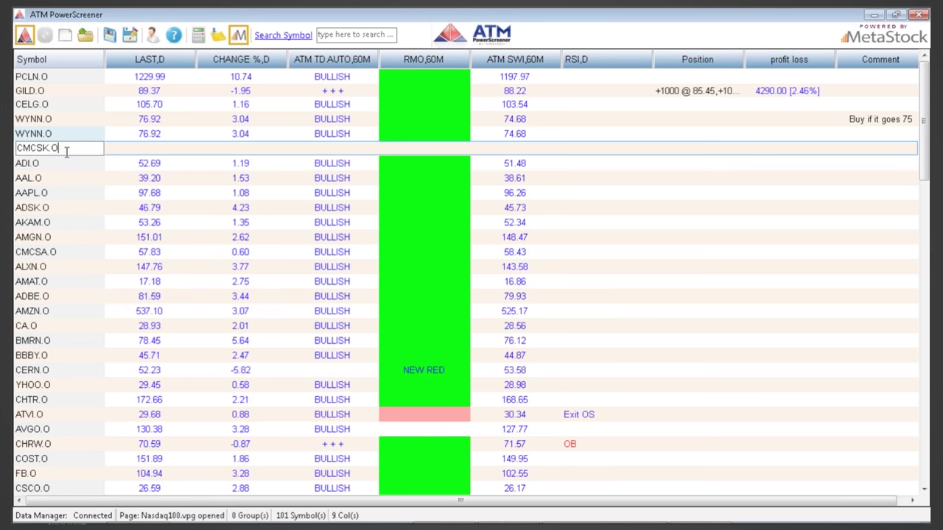
pyautogui.press('BackSpace')
pyautogui.press('BackSpace')
pyautogui.press('BackSpace')
pyautogui.press('BackSpace')
pyautogui.press('BackSpace')
pyautogui.press('BackSpace')
pyautogui.press('BackSpace')
pyautogui.write('*my stocks for t')
pyautogui.write('eb')
pyautogui.press('Return')
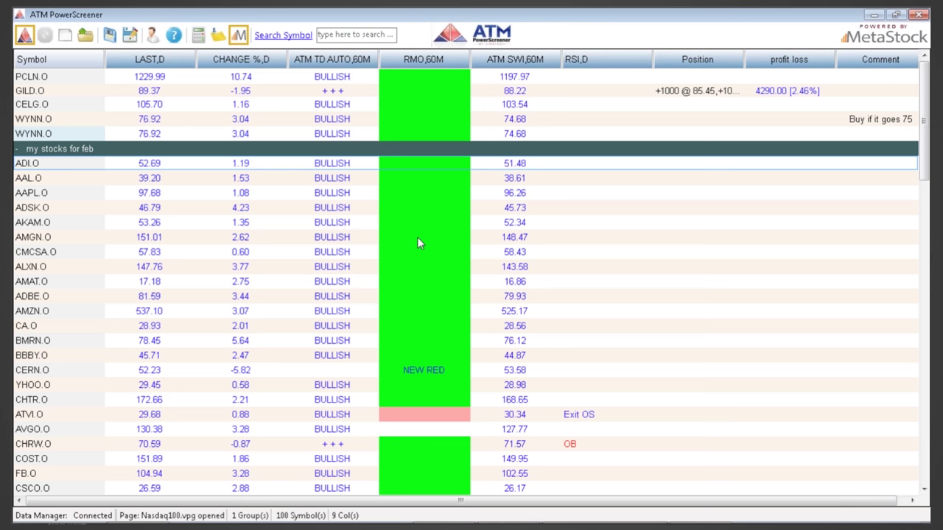
# Add an ATM RMO SF column with the Daily interval and place it directly after the ATM SWI column.
pyautogui.rightClick(431, 64)
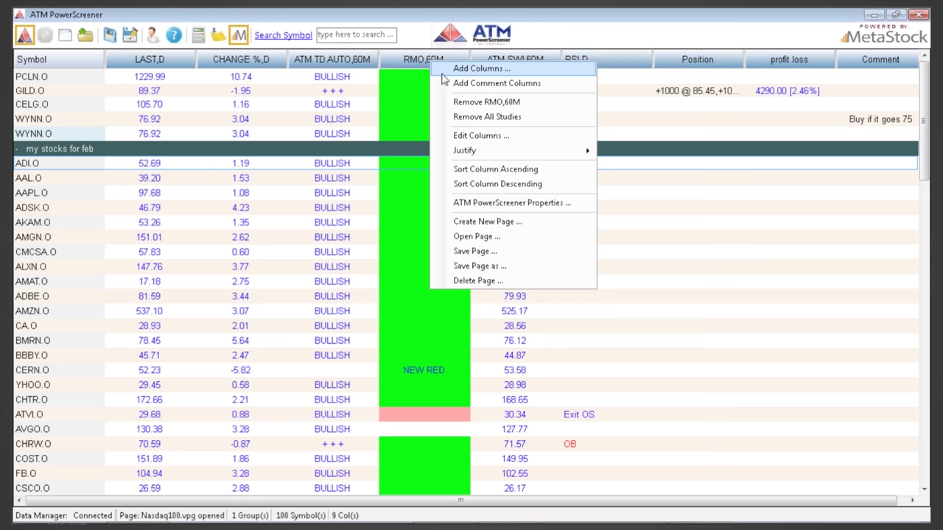
pyautogui.click(444, 69)
pyautogui.click(462, 120)
pyautogui.click(423, 243)
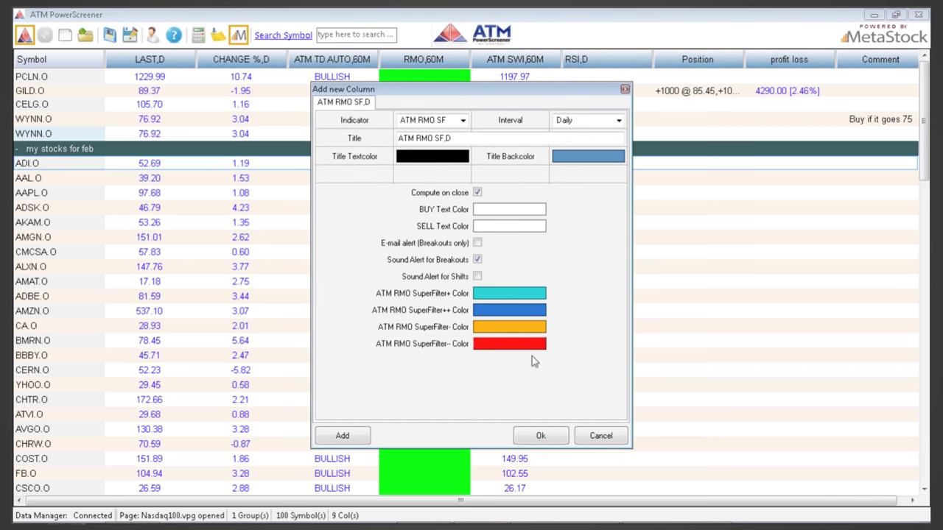
pyautogui.click(554, 437)
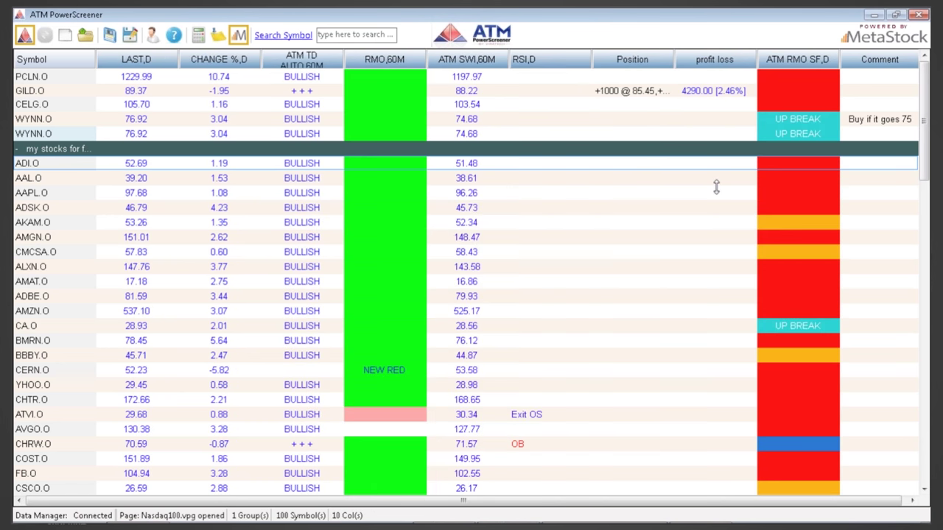
pyautogui.moveTo(469, 68); pyautogui.dragTo(472, 74)
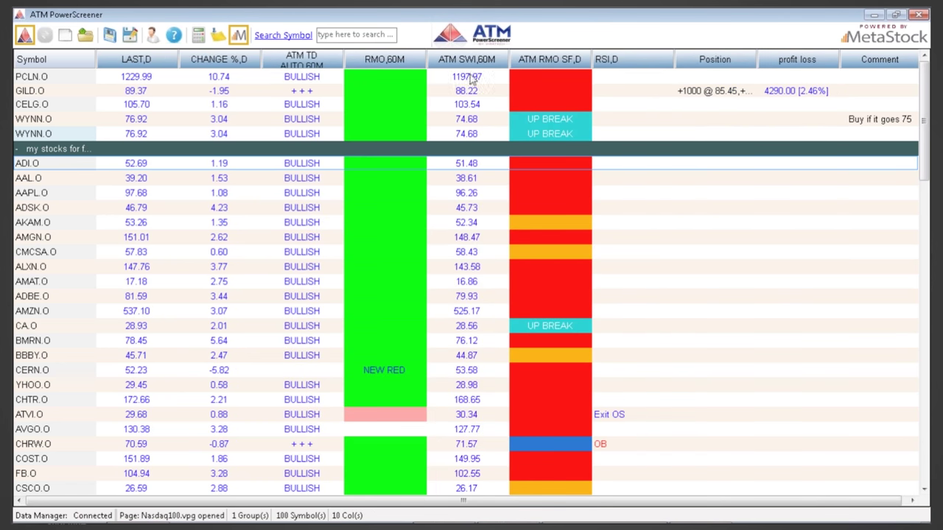
# Set the ATM RMO SF column's interval to 60 Minutes and move it between the RMO and ATM SWI columns.
pyautogui.rightClick(557, 60)
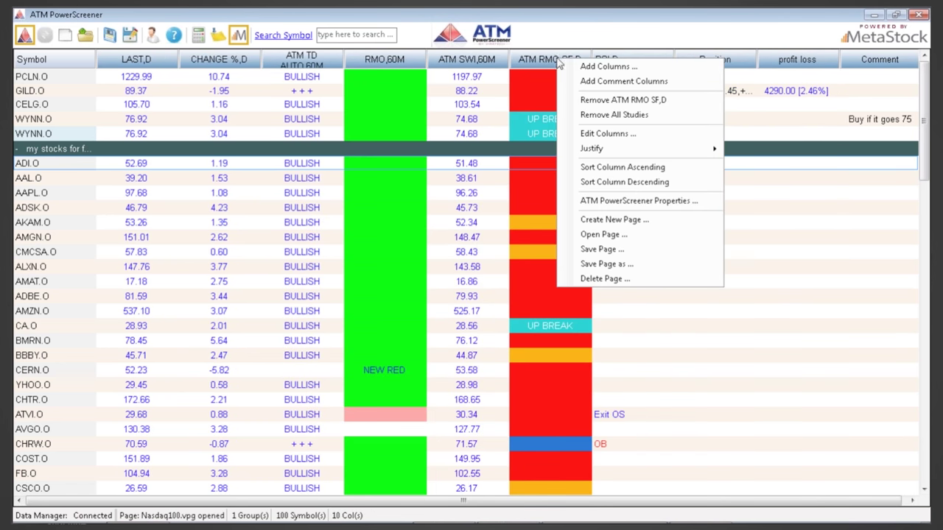
pyautogui.click(607, 134)
pyautogui.click(593, 139)
pyautogui.click(582, 241)
pyautogui.click(556, 436)
pyautogui.moveTo(544, 58); pyautogui.dragTo(489, 75)
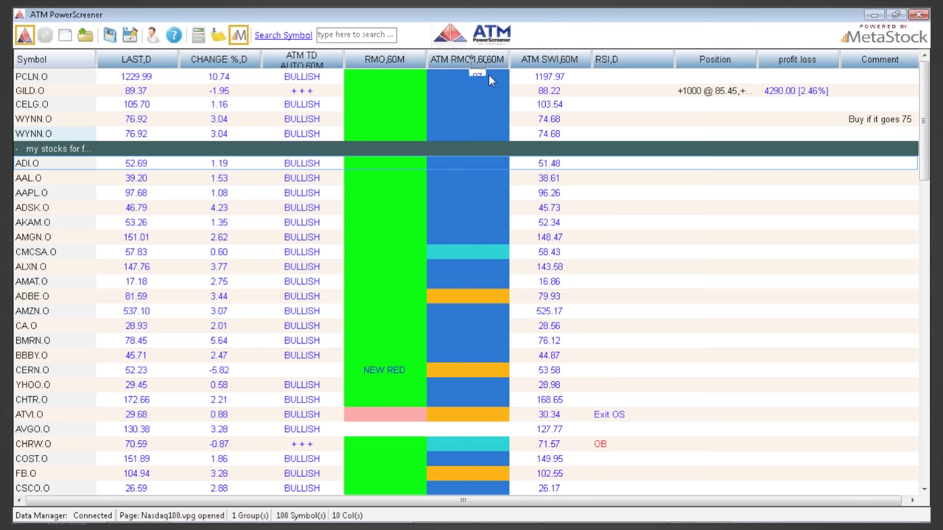
# Turn off Sound Alert for Breakouts in the ATM RMO SF column's settings.
pyautogui.rightClick(491, 57)
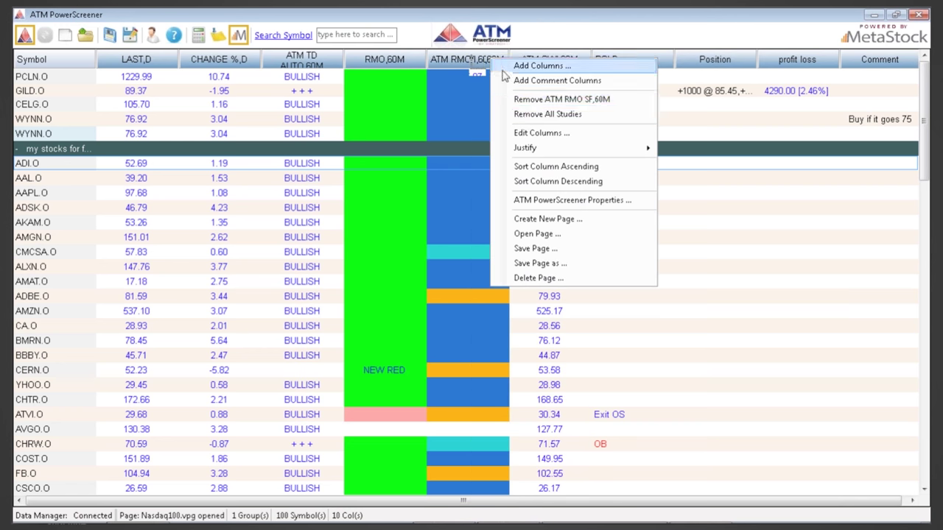
pyautogui.click(525, 133)
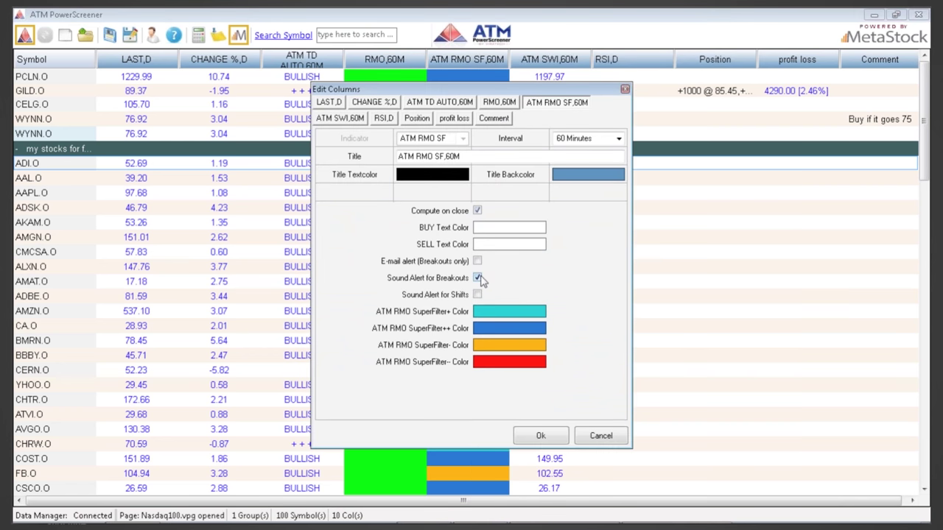
pyautogui.click(478, 278)
pyautogui.click(561, 437)
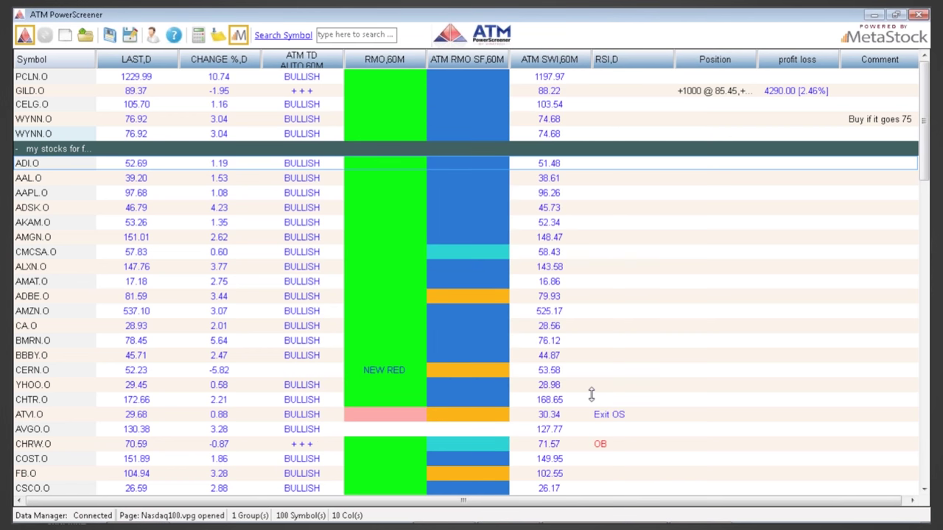
# Remove the 60-minute ATM SWI and ATM RMO SF columns from the watchlist page.
pyautogui.rightClick(563, 61)
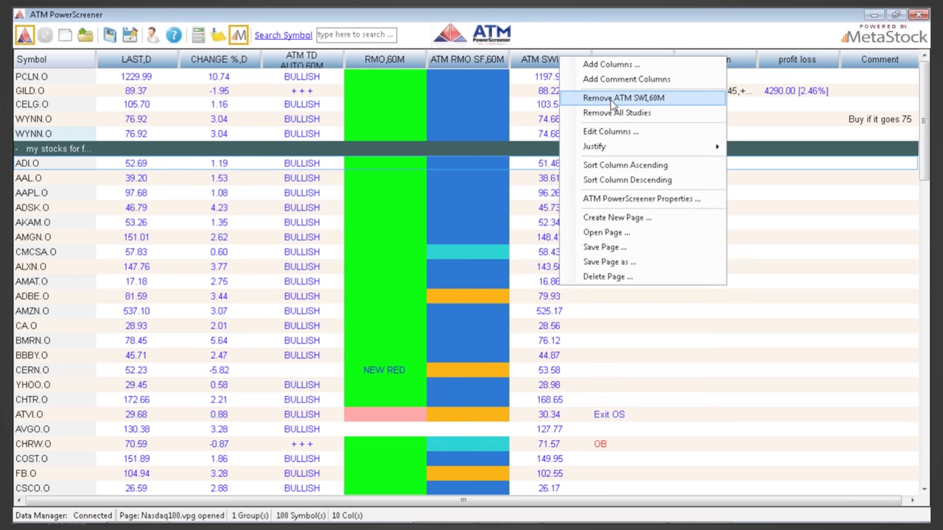
pyautogui.click(610, 101)
pyautogui.rightClick(544, 62)
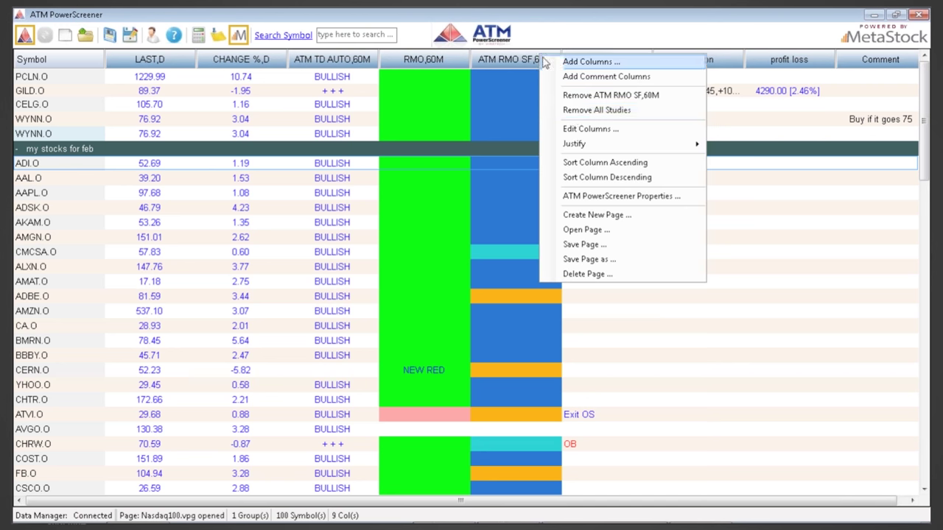
pyautogui.click(585, 97)
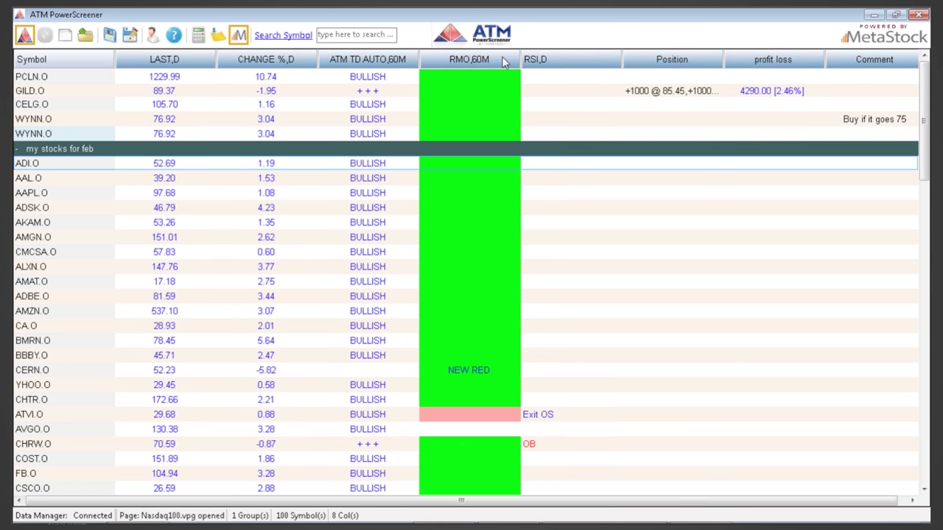
# Review the session, time filter and alert settings in the ATM PowerScreener properties, and leave without saving.
pyautogui.click(25, 35)
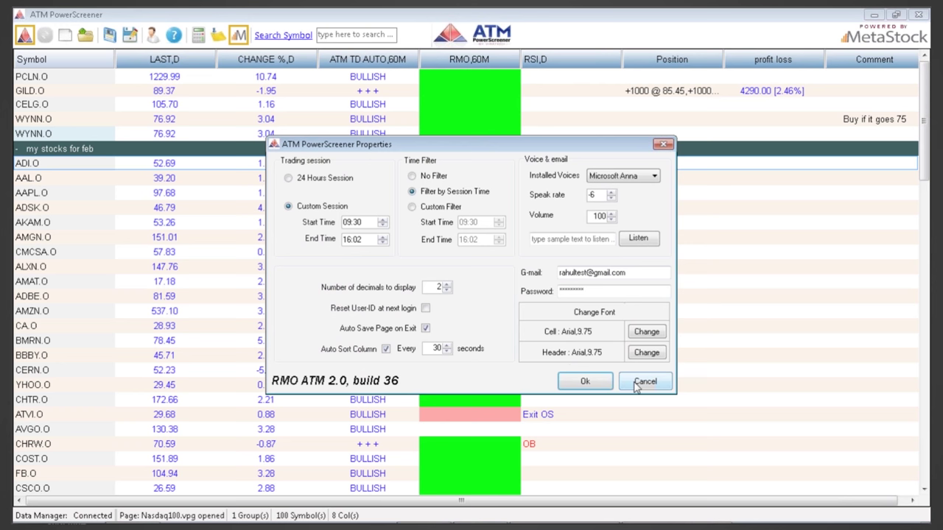
pyautogui.click(638, 383)
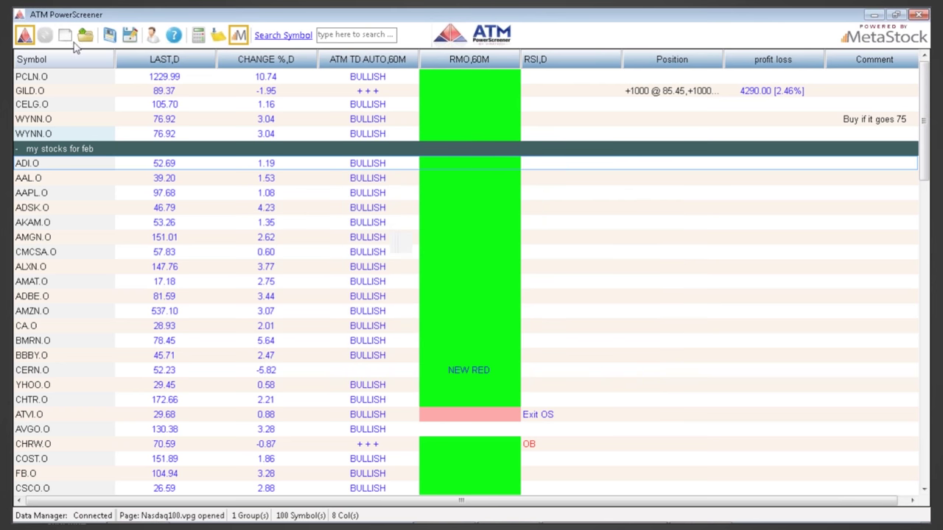
# Open the saved Indices watchlist page.
pyautogui.click(84, 35)
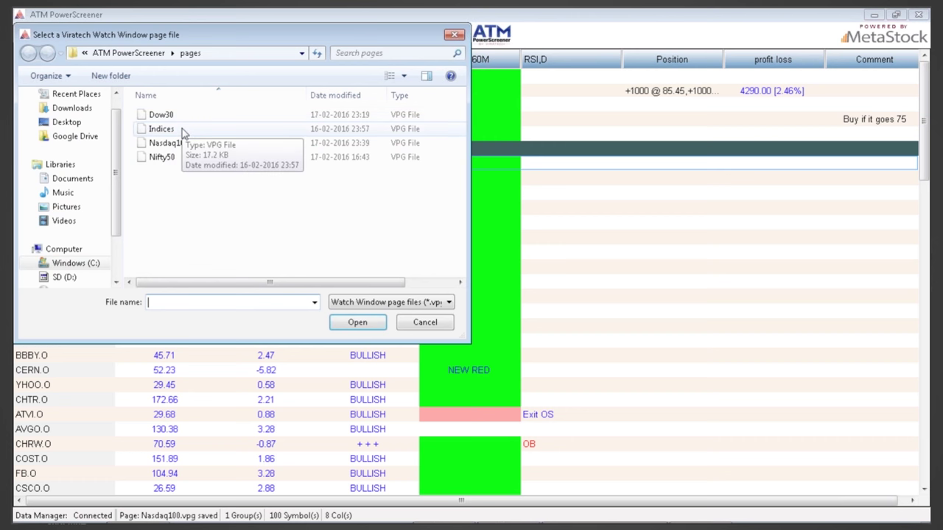
pyautogui.click(184, 131)
pyautogui.doubleClick(183, 130)
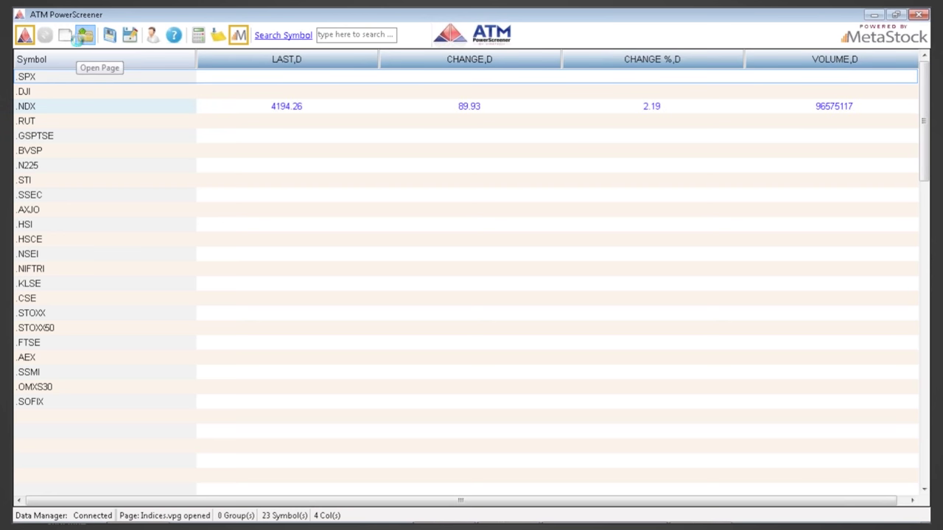
# Open the saved Nasdaq100 watchlist page.
pyautogui.click(86, 35)
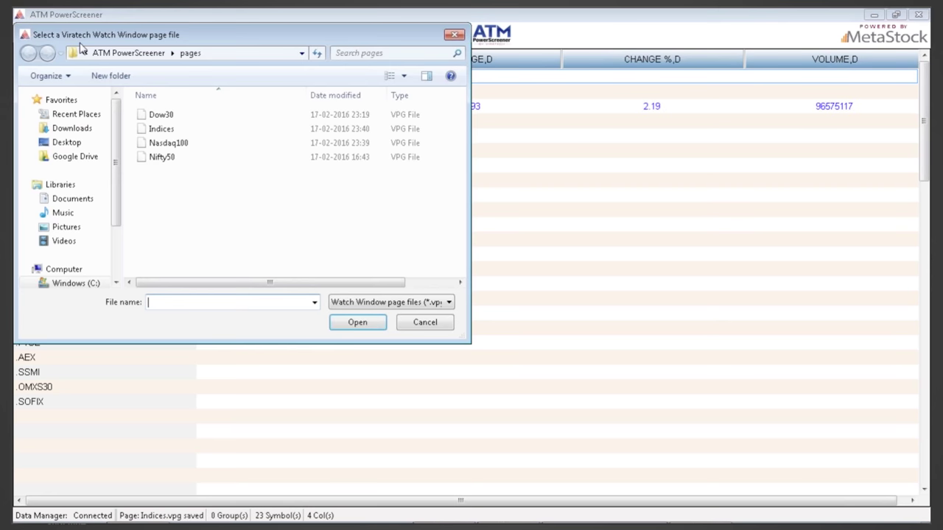
pyautogui.click(167, 145)
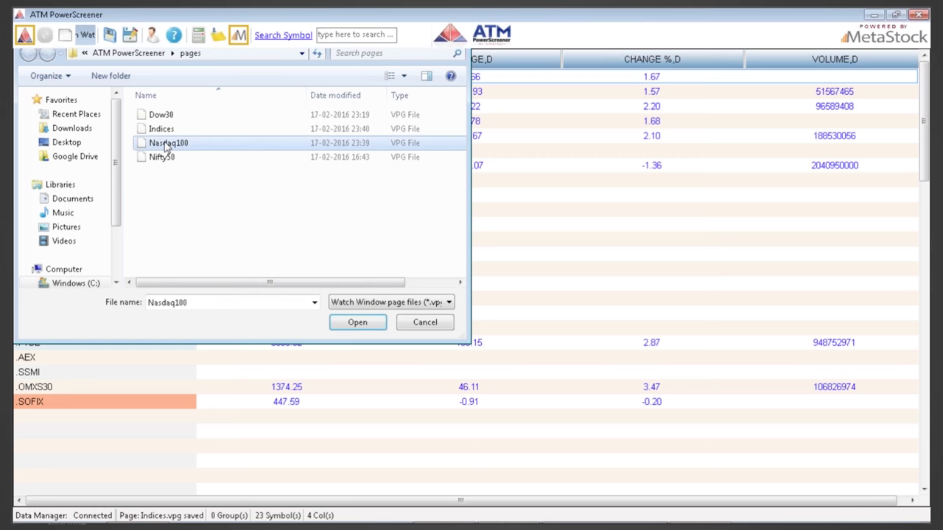
pyautogui.doubleClick(167, 144)
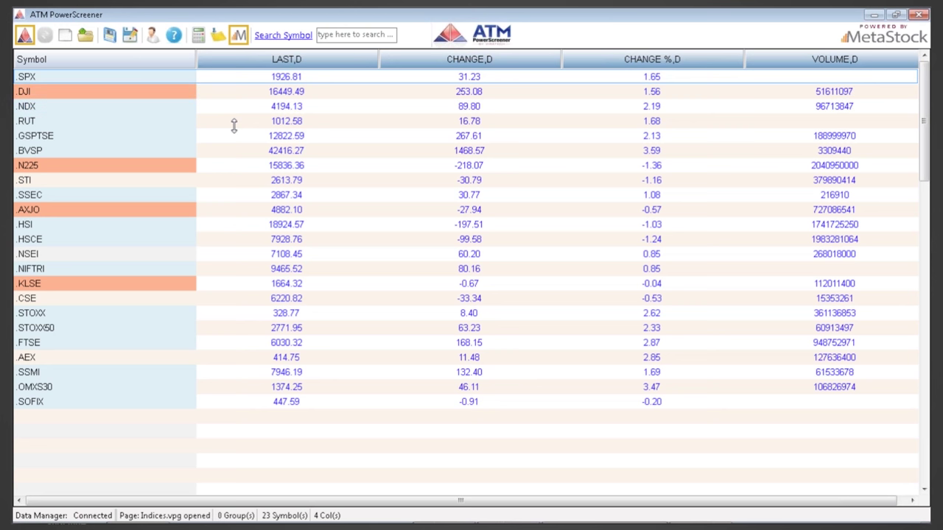
# Review the interval choices in the LAST,D column's settings and leave without saving.
pyautogui.rightClick(246, 64)
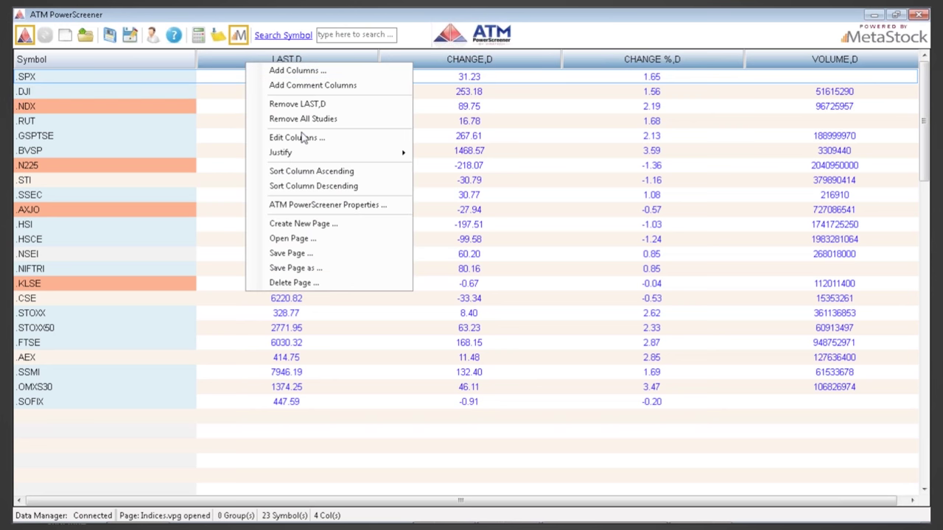
pyautogui.click(303, 138)
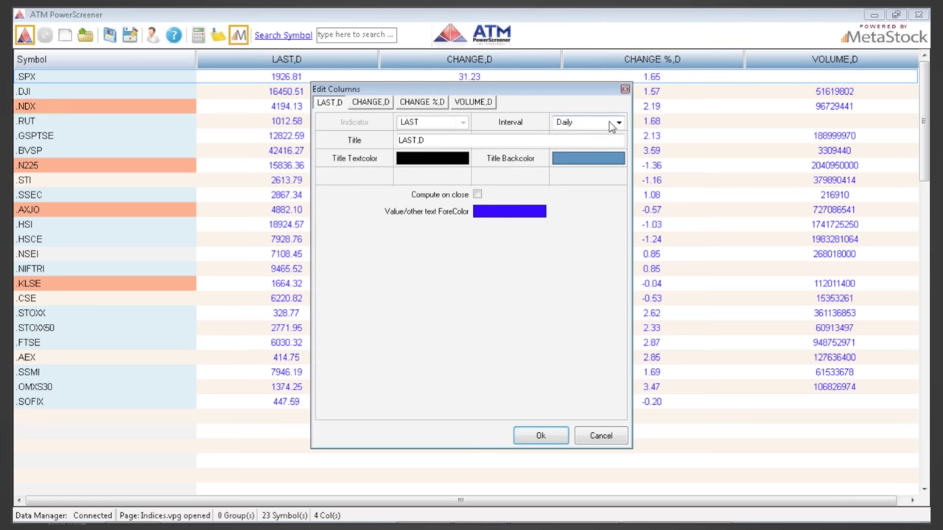
pyautogui.click(612, 123)
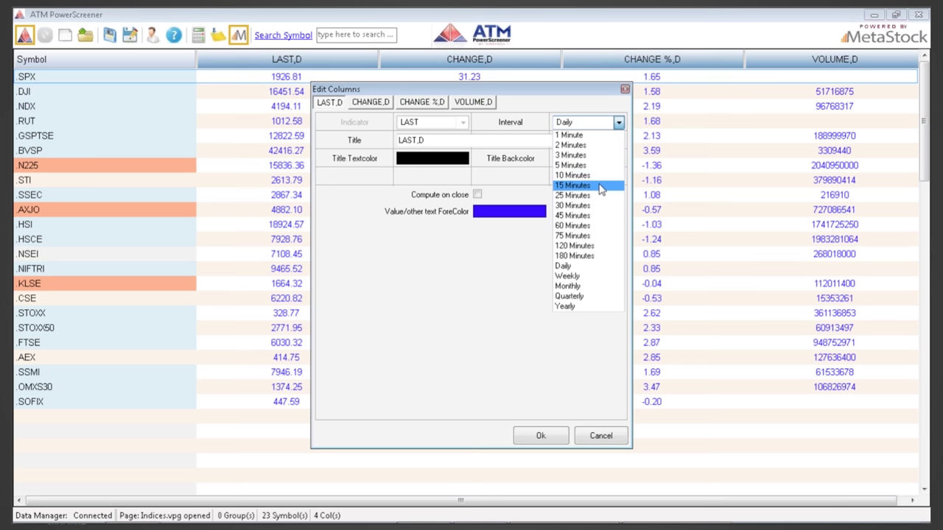
pyautogui.click(509, 281)
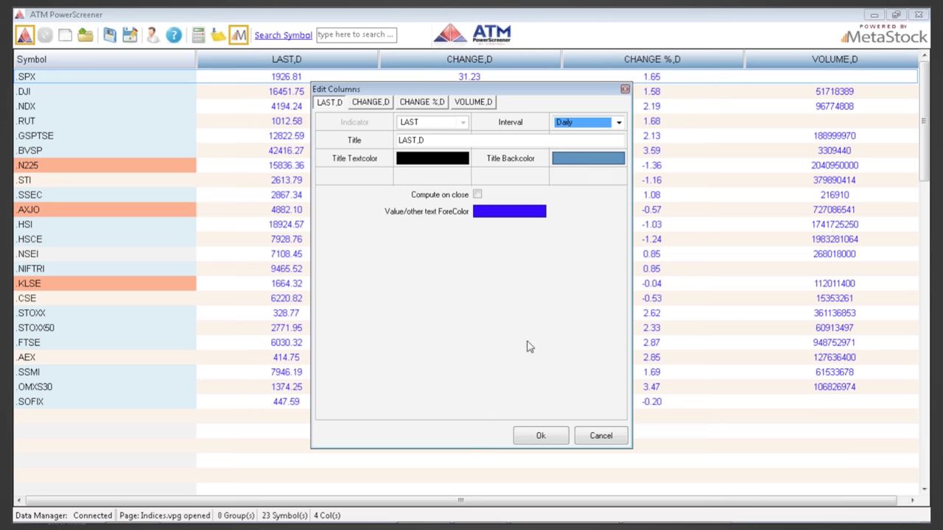
pyautogui.click(600, 437)
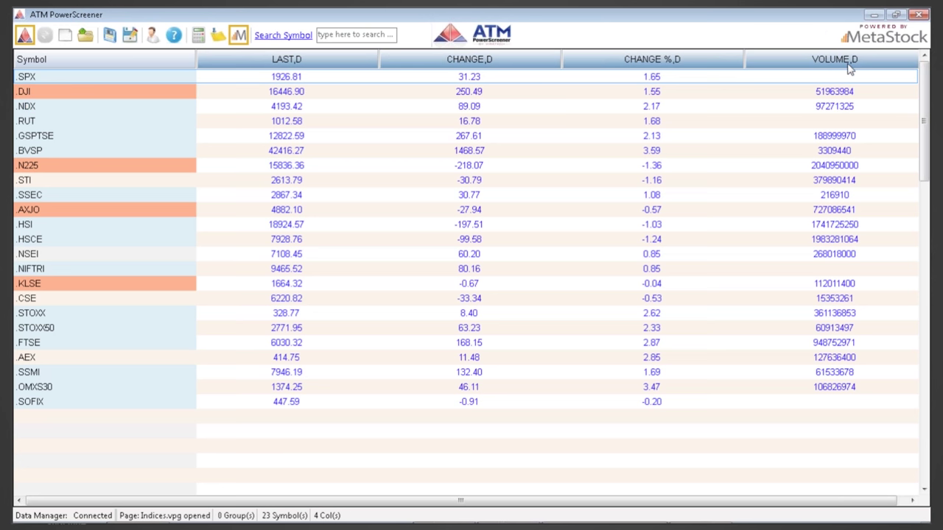
# Minimize the ATM PowerScreener and MetaStock windows to return to the slide show, and bring up its navigation options.
pyautogui.click(873, 17)
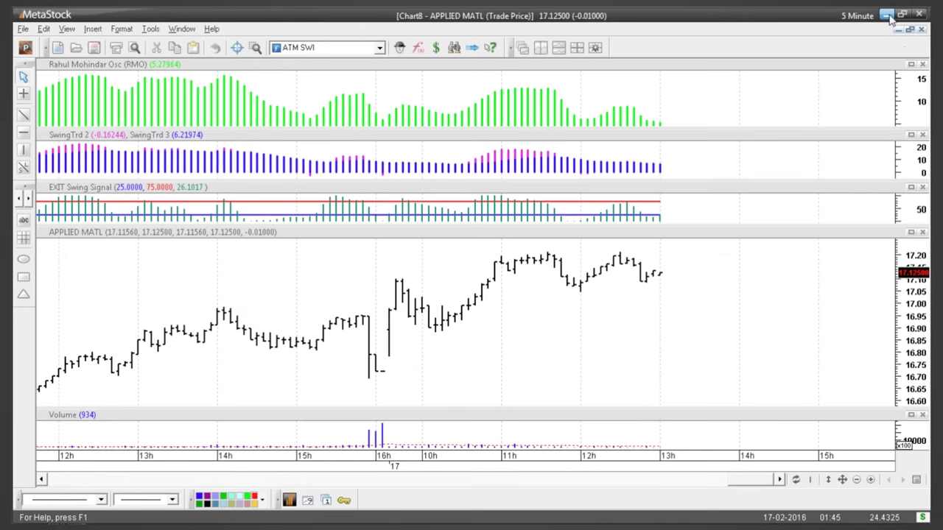
pyautogui.click(889, 16)
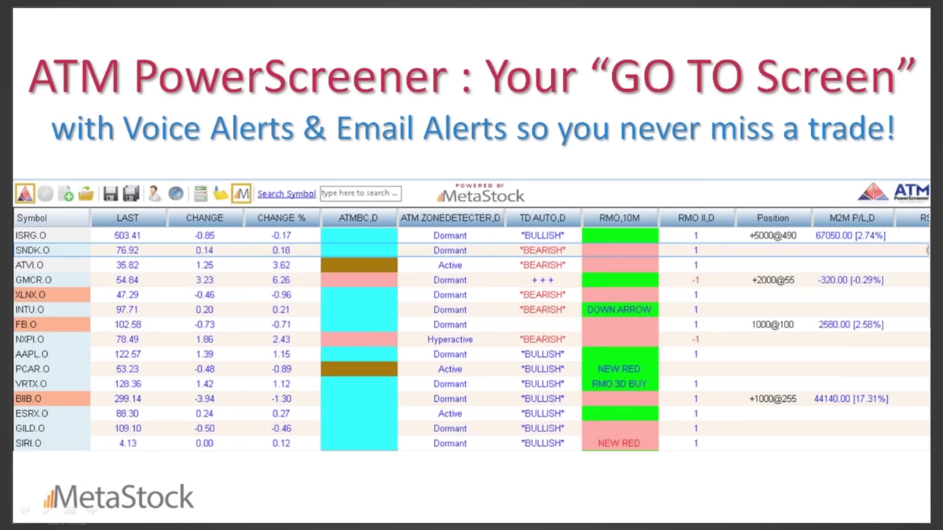
pyautogui.rightClick(750, 84)
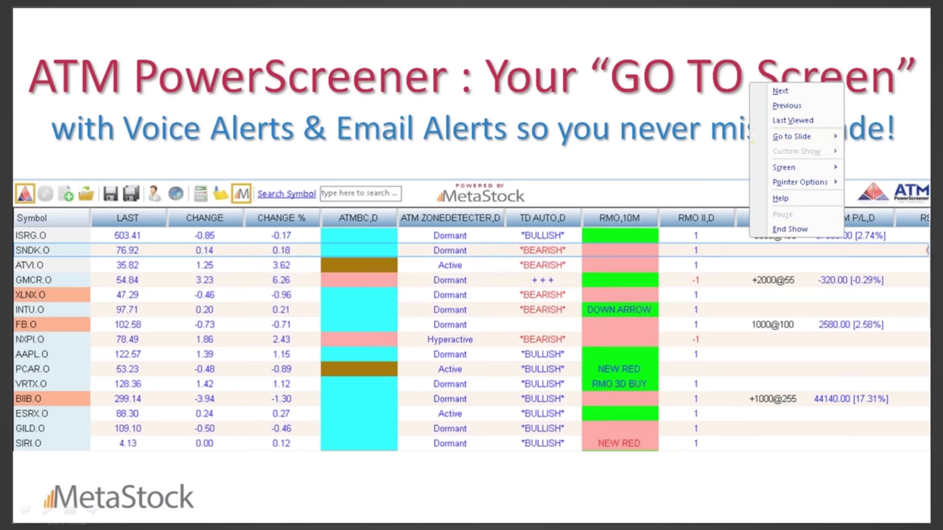